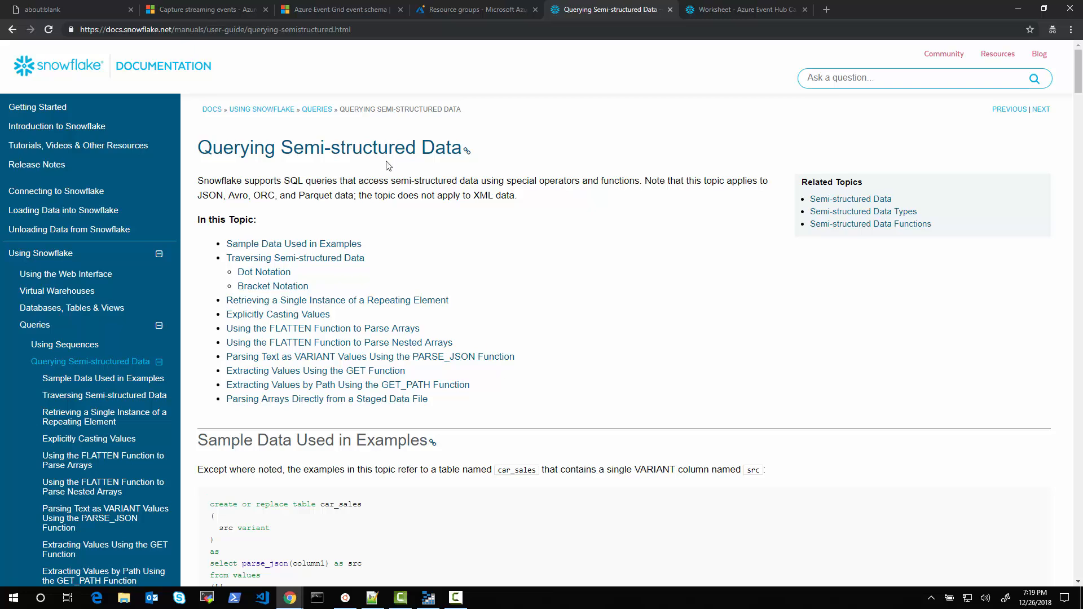
- Review the Event Hubs Capture article through its example .avro filename, and the supported formats in Snowflake's Querying Semi-structured Data page
{"action": "left_click", "coordinate": [232, 11]}
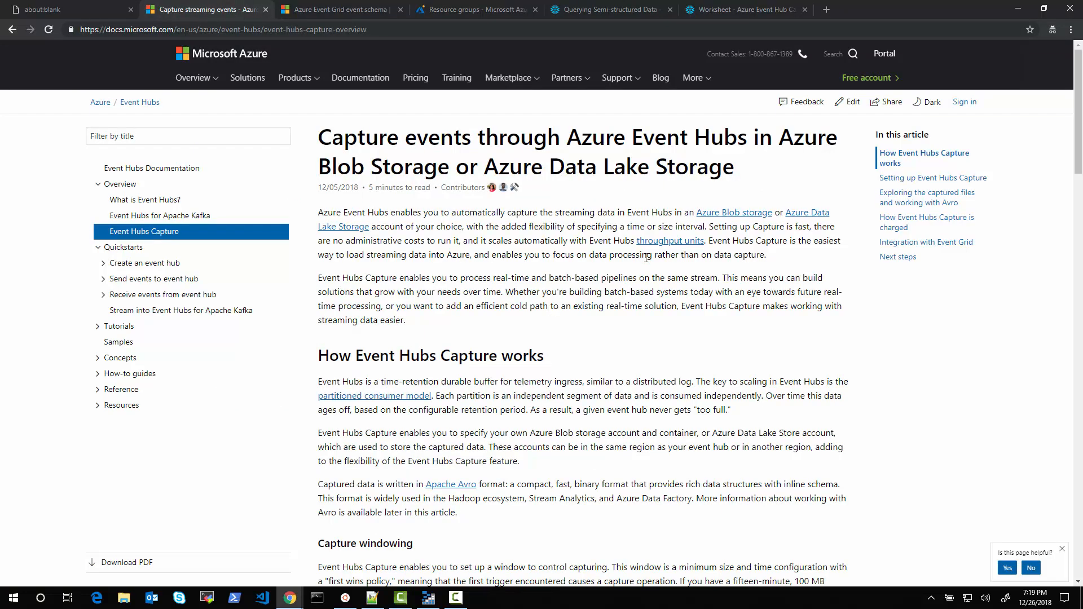
{"action": "left_click_drag", "start_coordinate": [567, 140], "coordinate": [741, 141]}
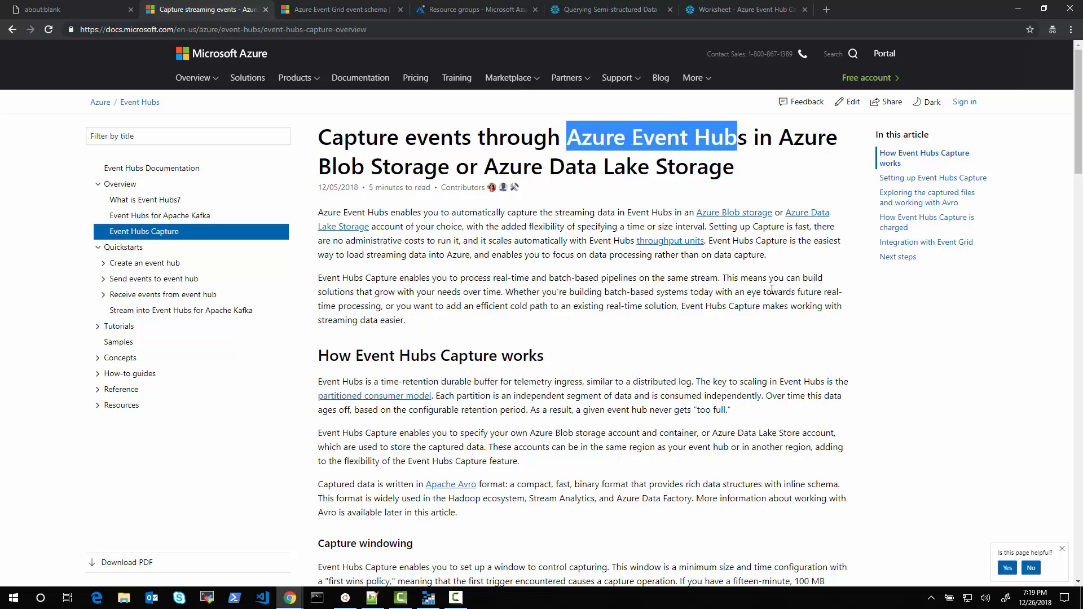
{"action": "scroll", "coordinate": [719, 347], "scroll_direction": "down", "scroll_amount": 2}
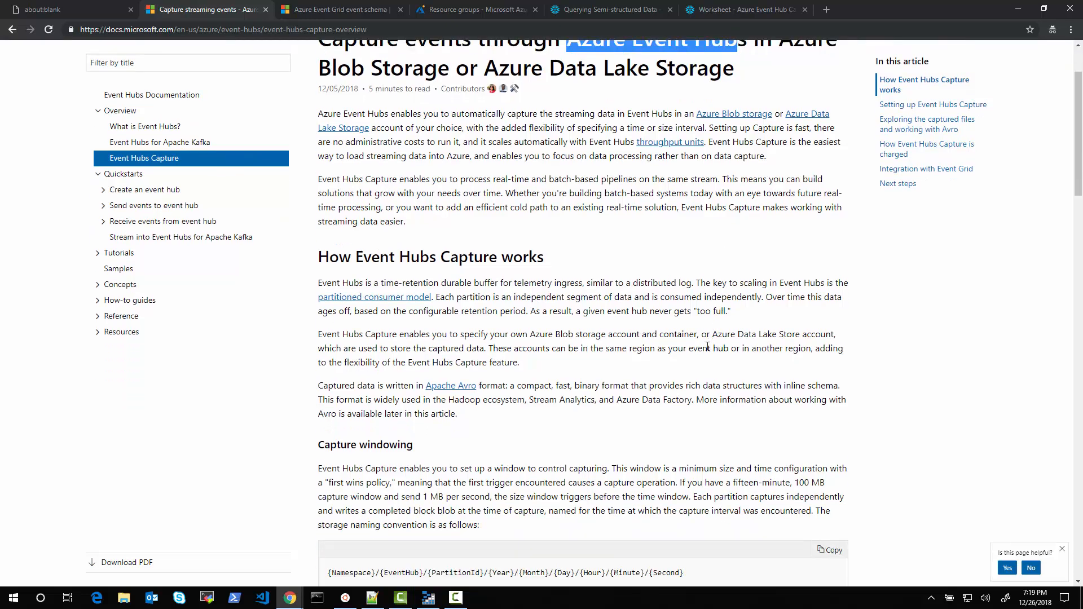
{"action": "scroll", "coordinate": [707, 347], "scroll_direction": "down", "scroll_amount": 3}
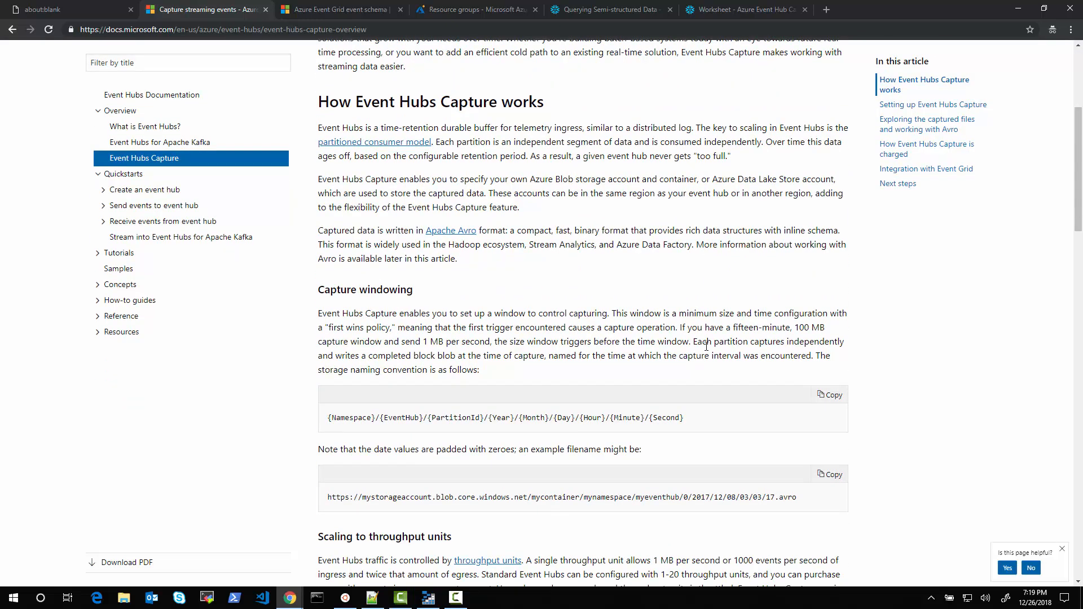
{"action": "scroll", "coordinate": [706, 347], "scroll_direction": "down", "scroll_amount": 2}
{"action": "left_click_drag", "start_coordinate": [798, 386], "coordinate": [765, 388]}
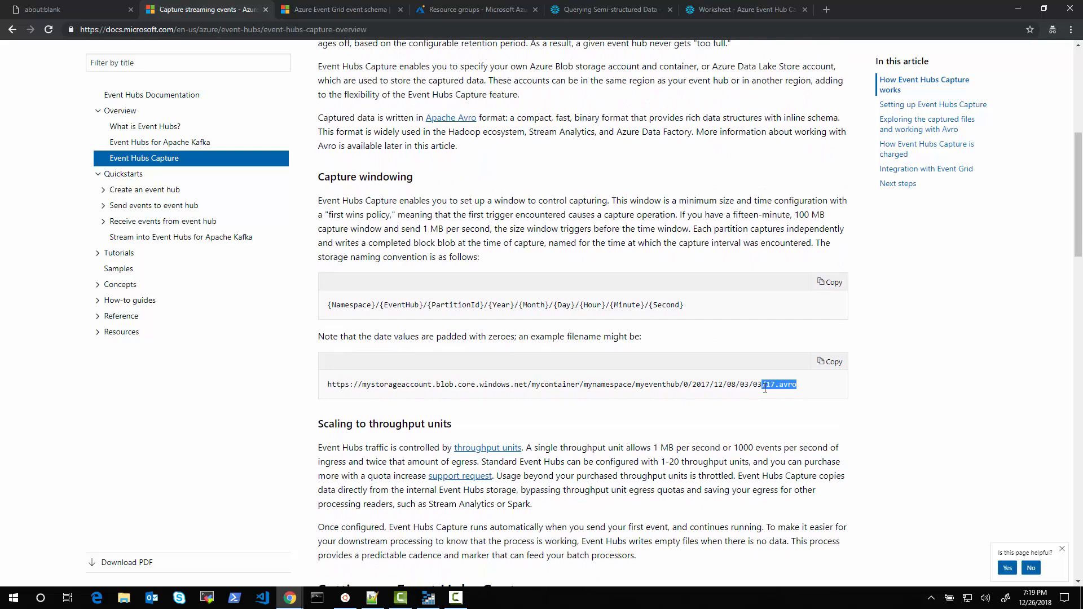
{"action": "left_click", "coordinate": [608, 12]}
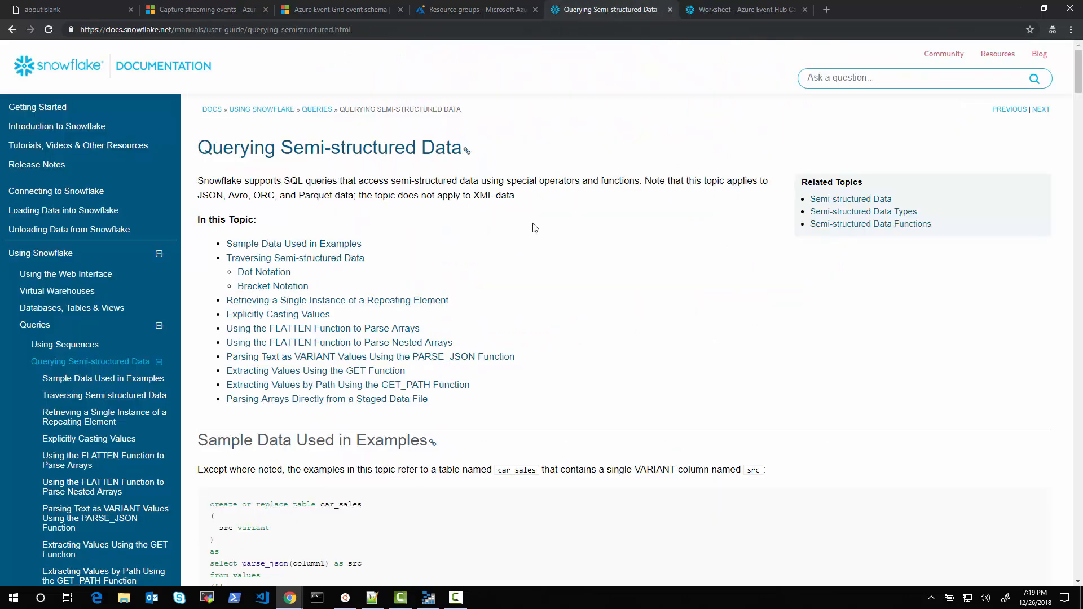
{"action": "double_click", "coordinate": [238, 196]}
- Open the Blob storage event schema in the Azure Event Grid documentation and examine the example blob-created event's JSON
{"action": "left_click", "coordinate": [323, 14]}
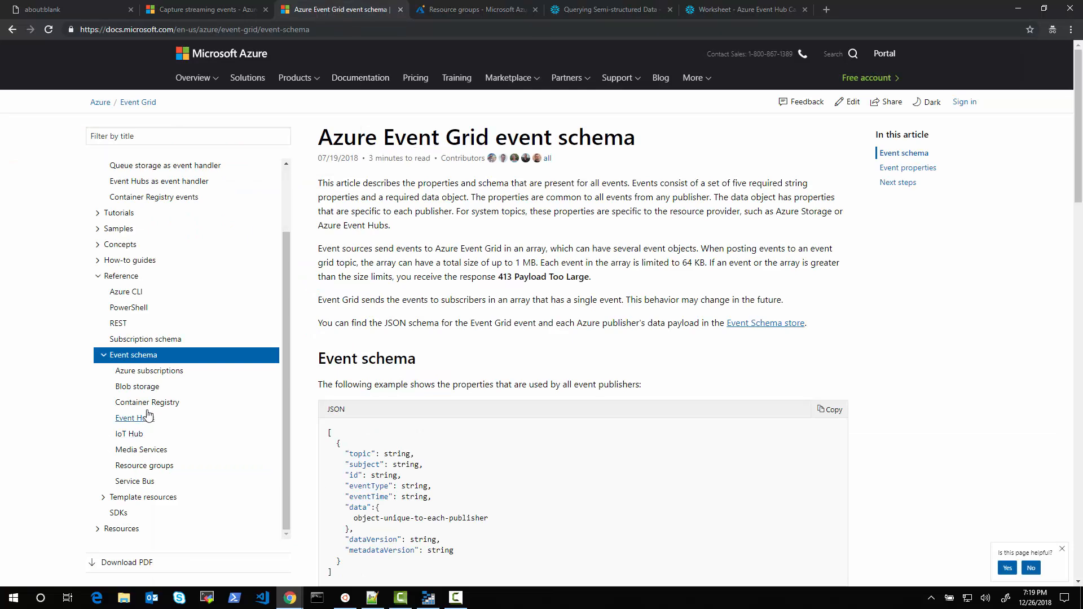
{"action": "left_click", "coordinate": [143, 389]}
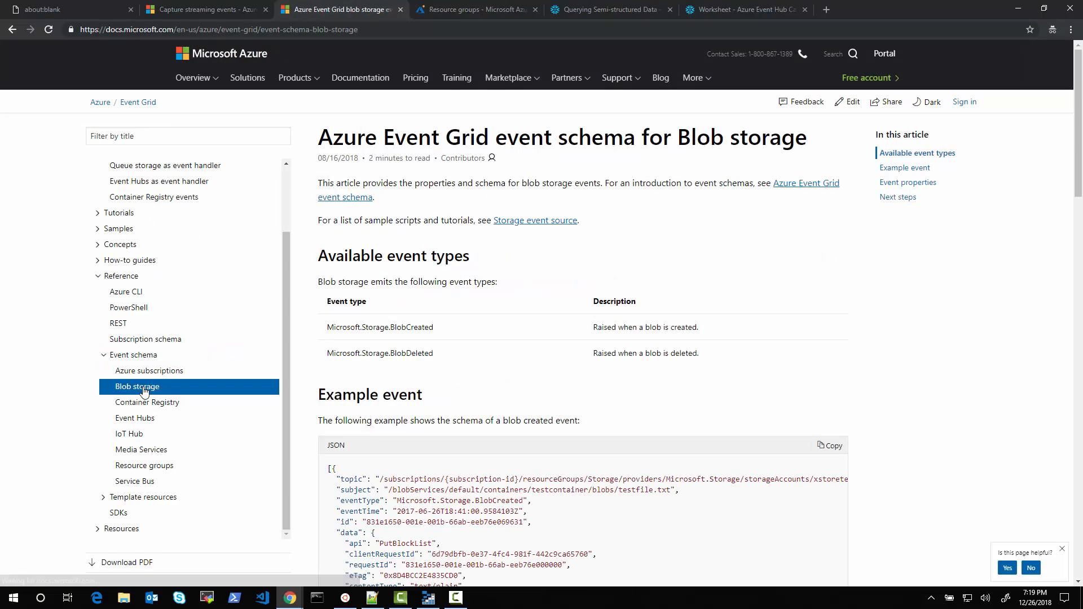
{"action": "scroll", "coordinate": [389, 395], "scroll_direction": "down", "scroll_amount": 3}
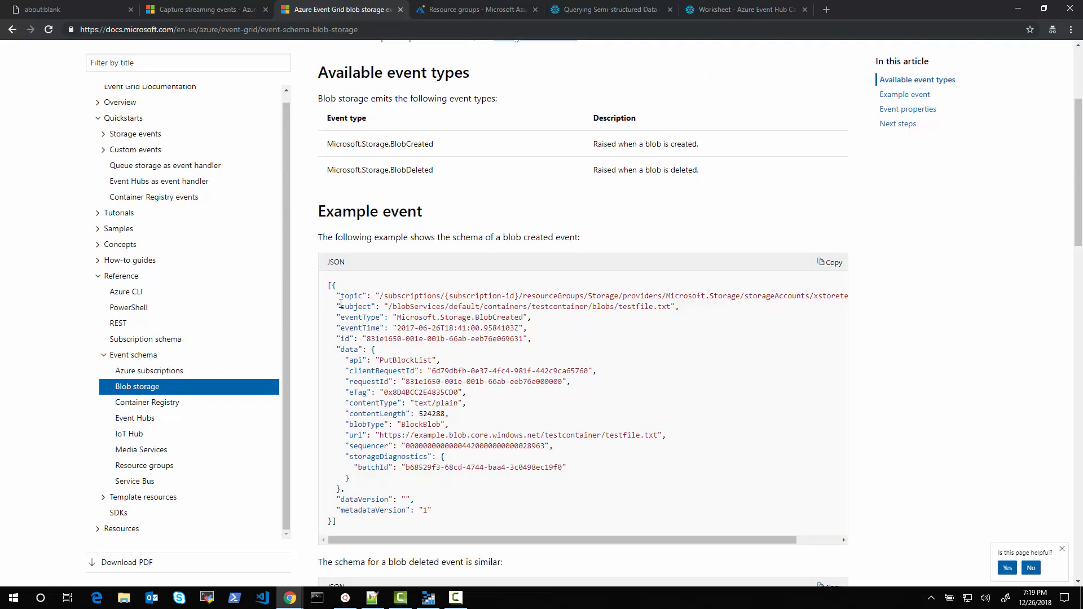
{"action": "left_click_drag", "start_coordinate": [328, 286], "coordinate": [391, 528]}
{"action": "left_click", "coordinate": [390, 527]}
{"action": "left_click_drag", "start_coordinate": [533, 339], "coordinate": [473, 349]}
{"action": "left_click", "coordinate": [562, 497]}
{"action": "left_click", "coordinate": [210, 10]}
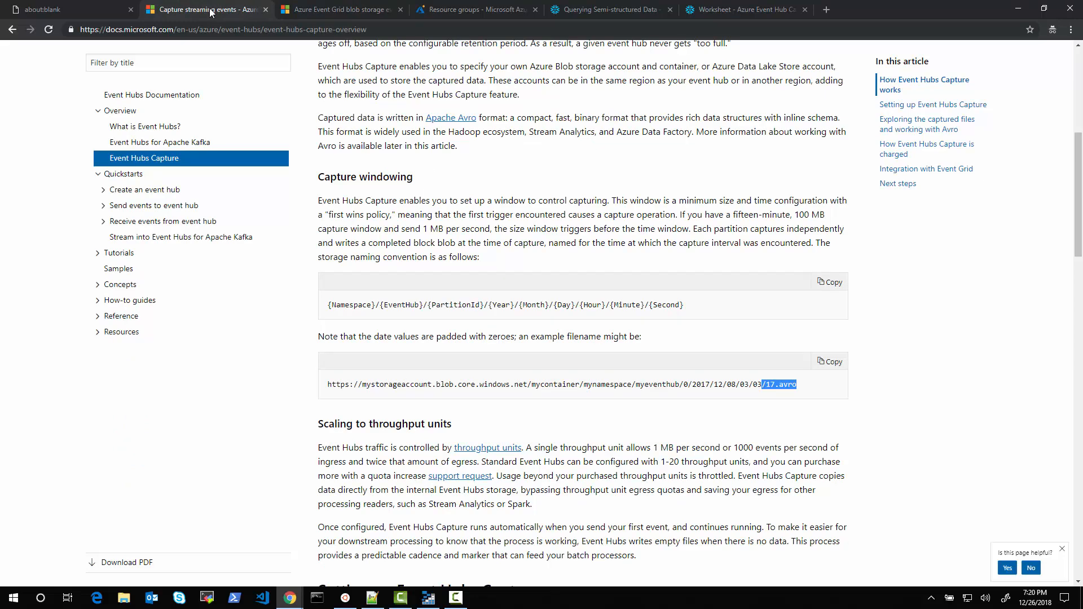
- Switch to the Ubuntu terminal and create the Azure resource group avehc1 in eastus2 with az group create
{"action": "left_click", "coordinate": [349, 603]}
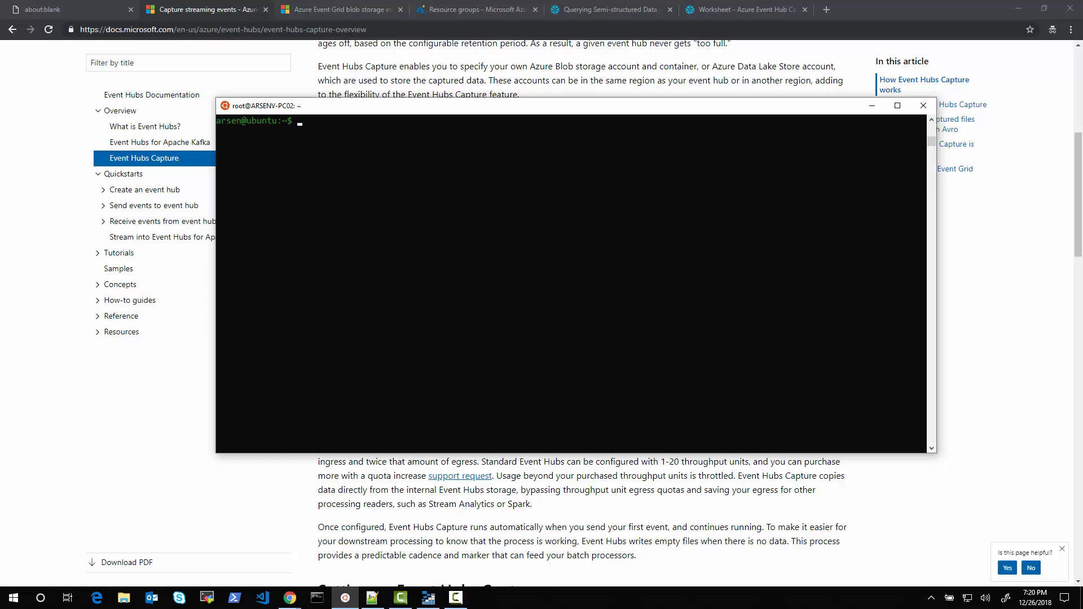
{"action": "left_click", "coordinate": [1081, 33]}
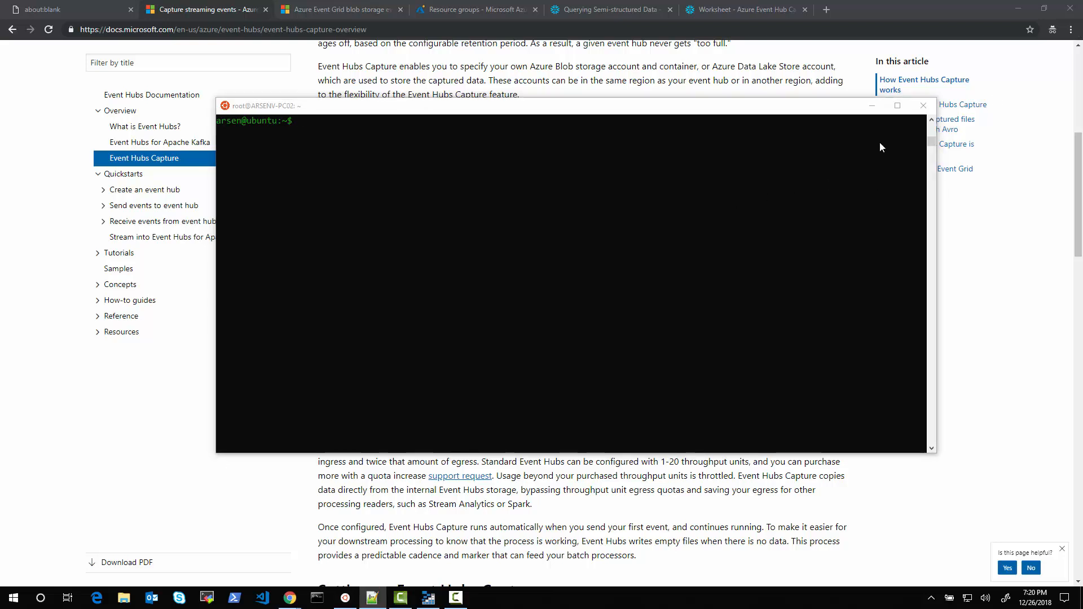
{"action": "right_click", "coordinate": [591, 190]}
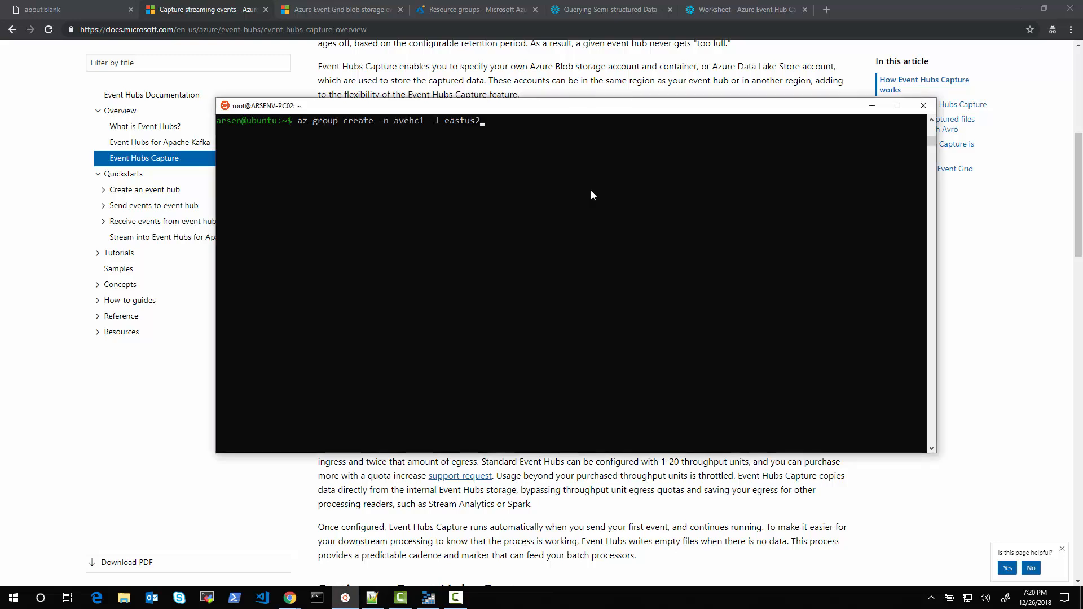
{"action": "key", "text": "Return"}
{"action": "left_click", "coordinate": [109, 11]}
{"action": "left_click", "coordinate": [109, 11]}
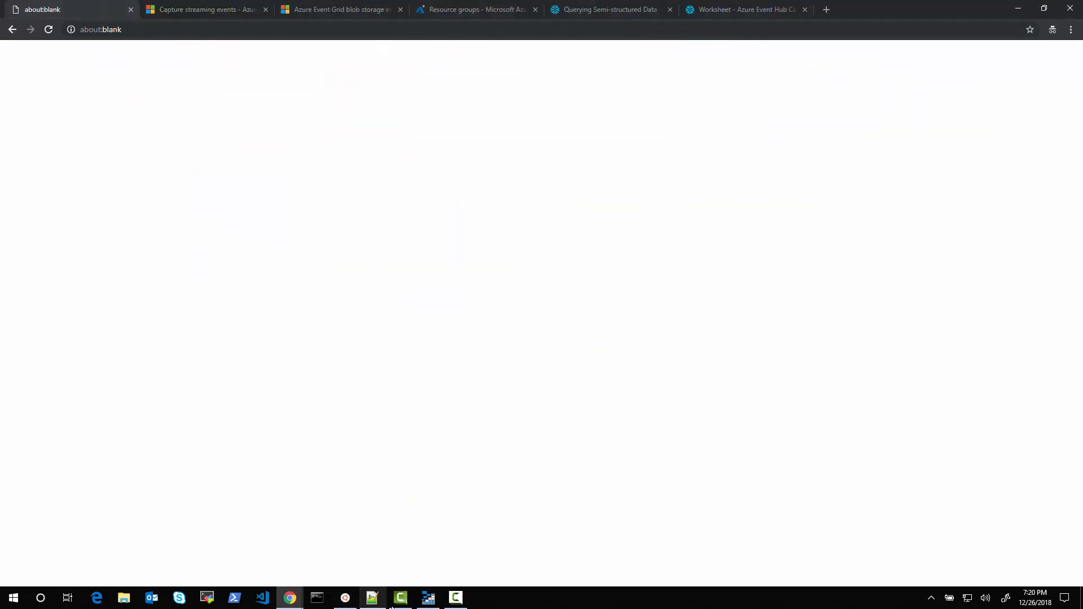
- Create the storage account avmyfiles1 in resource group avehc1 with SKU Standard_LRS, location eastus2 and kind StorageV2 using the Azure CLI
{"action": "left_click", "coordinate": [346, 598]}
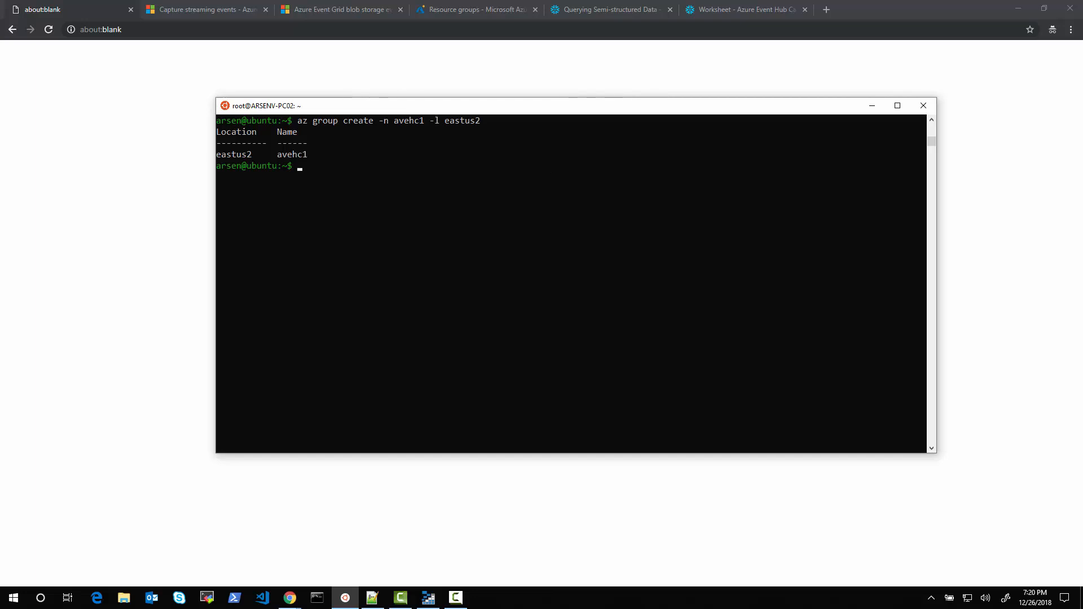
{"action": "key", "text": "alt+Tab"}
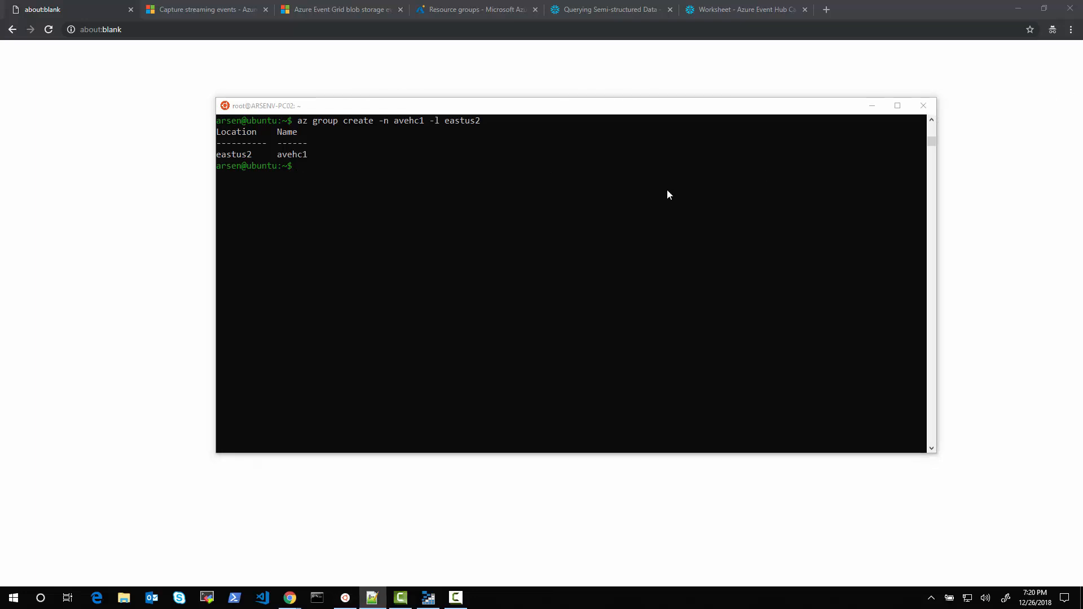
{"action": "left_click", "coordinate": [464, 191]}
{"action": "right_click", "coordinate": [464, 191]}
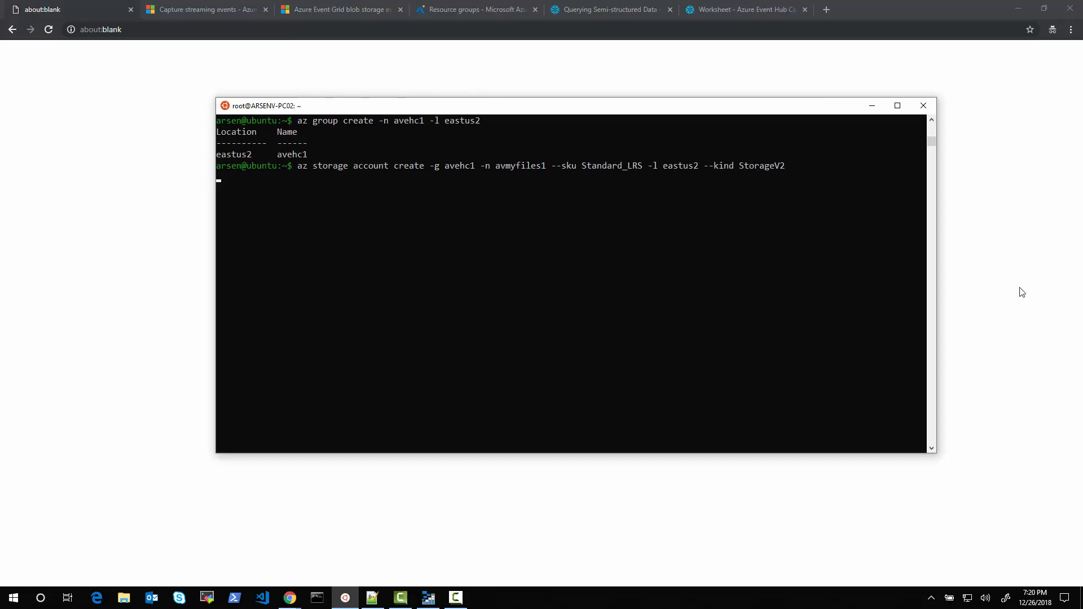
{"action": "key", "text": "Return"}
- Create the storage container myfiles in the avmyfiles1 account with az storage container create
{"action": "key", "text": "alt+Tab"}
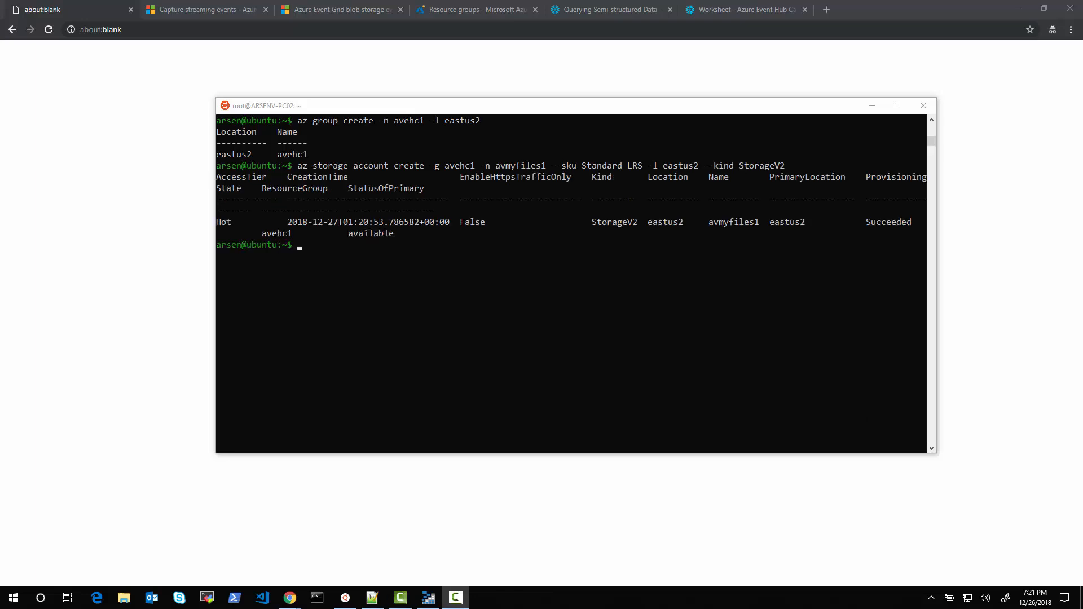
{"action": "left_click", "coordinate": [388, 261]}
{"action": "right_click", "coordinate": [389, 264]}
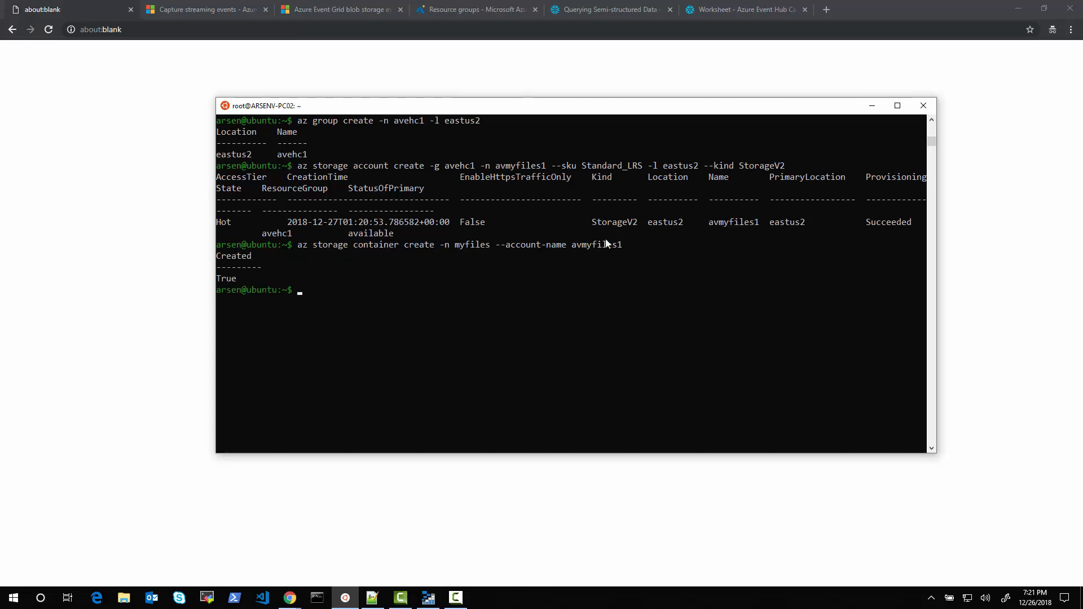
- Create the storage queue queue1 in the avmyfiles1 account with az storage queue create
{"action": "key", "text": "alt+Tab"}
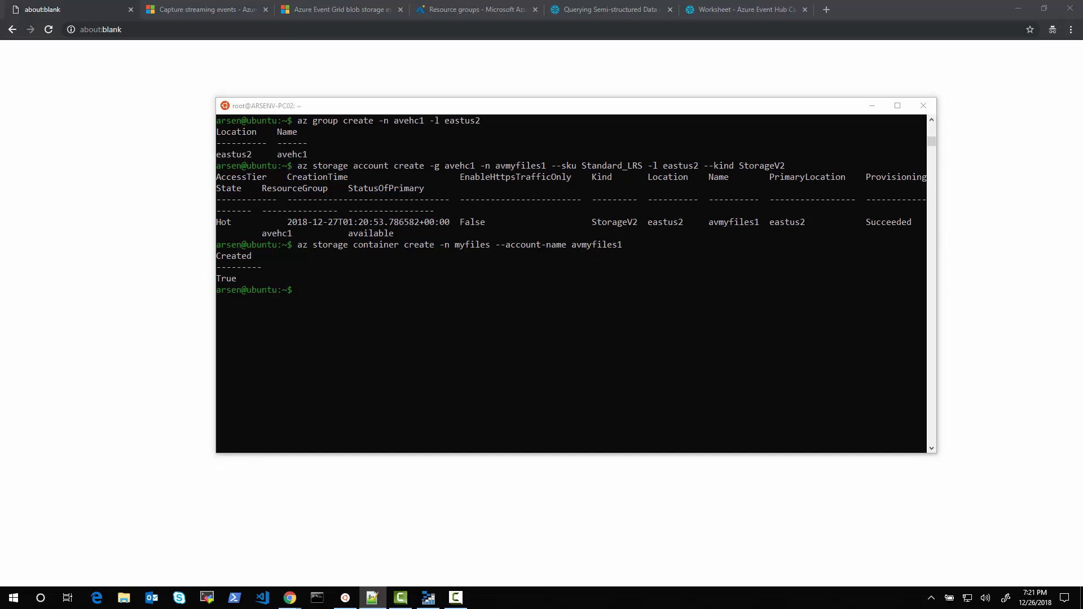
{"action": "left_click", "coordinate": [560, 298]}
{"action": "right_click", "coordinate": [561, 298]}
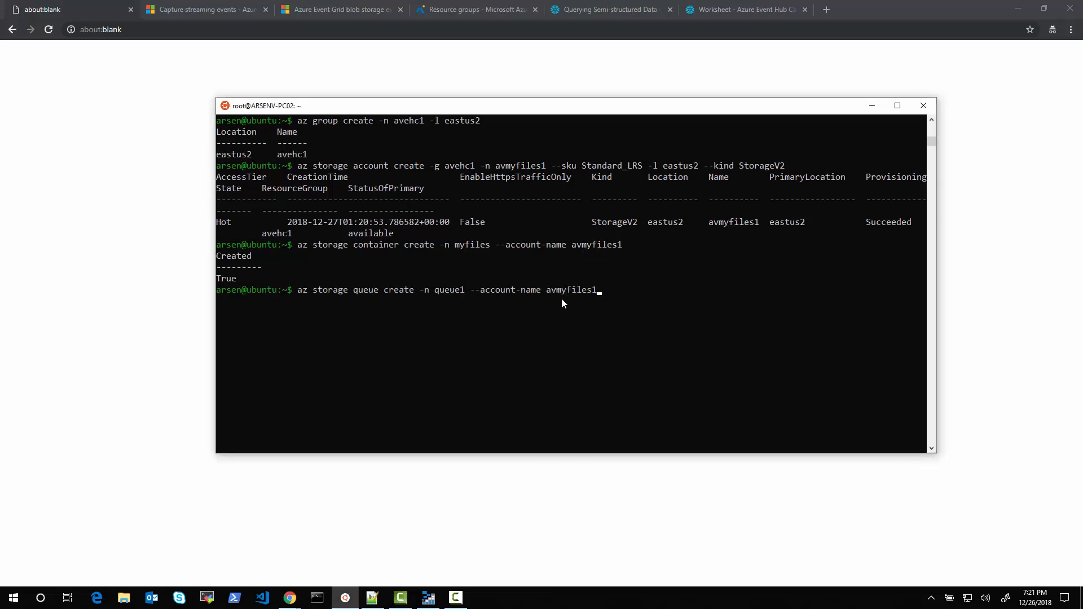
{"action": "key", "text": "Return"}
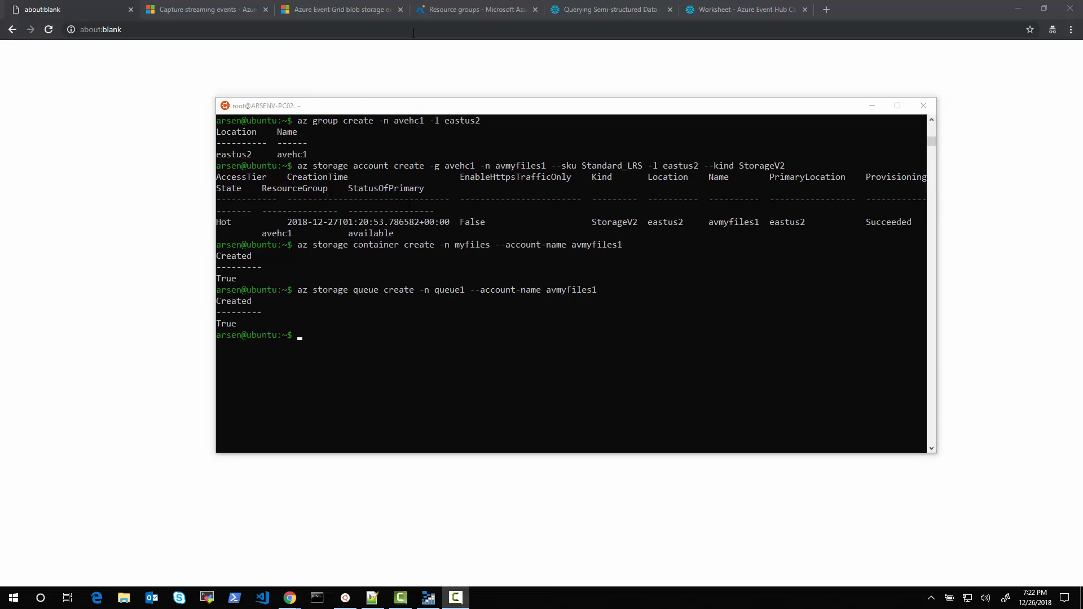
- Switch to the Azure portal, refresh the resource groups and open the avmyfiles1 storage account in avehc1
{"action": "left_click", "coordinate": [443, 9]}
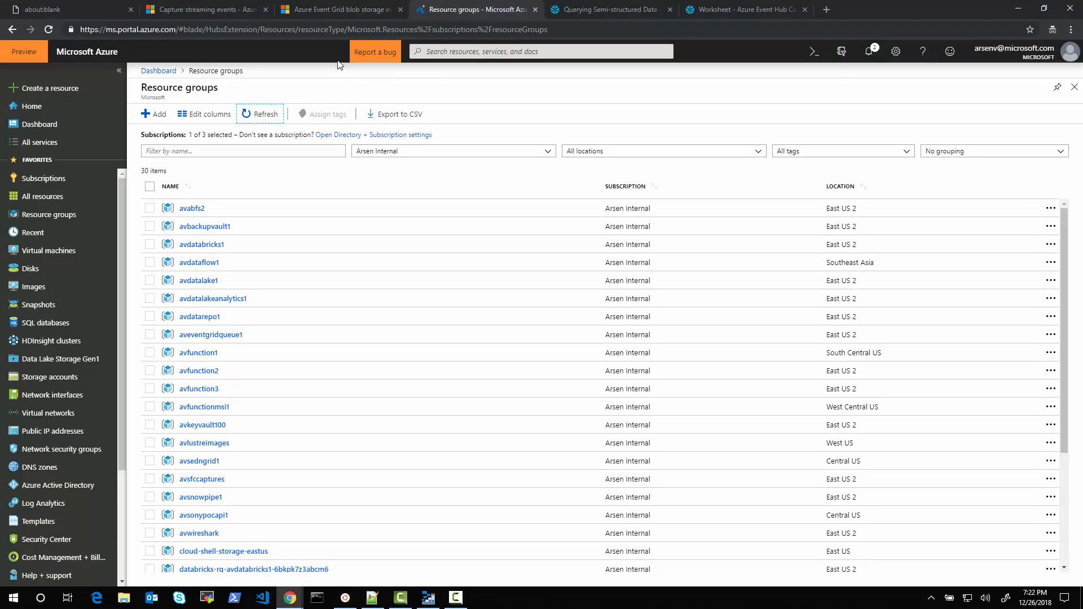
{"action": "left_click", "coordinate": [242, 110]}
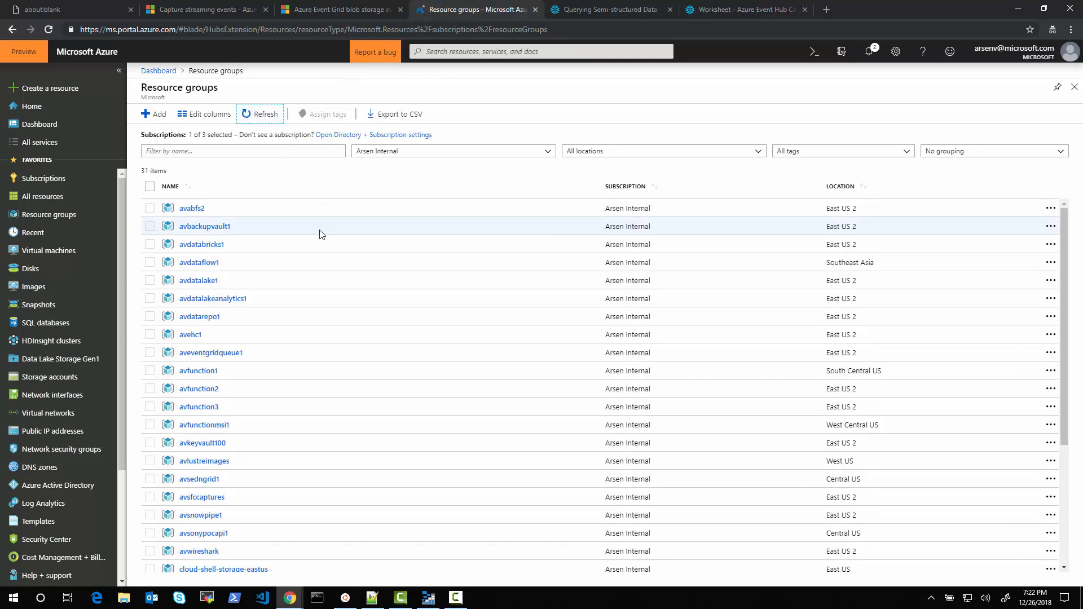
{"action": "left_click", "coordinate": [191, 335]}
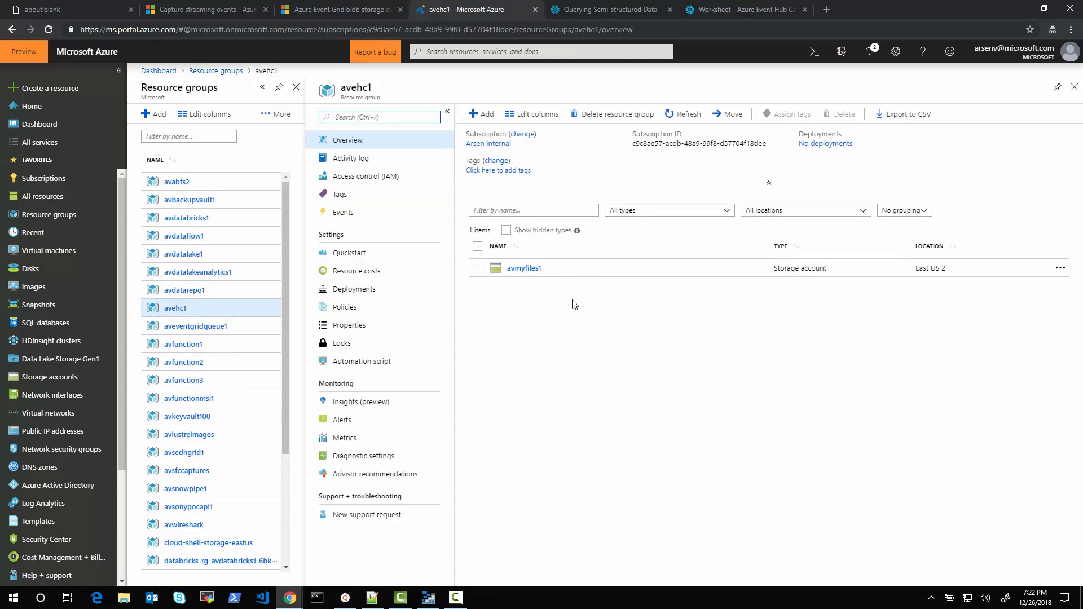
{"action": "left_click", "coordinate": [525, 269]}
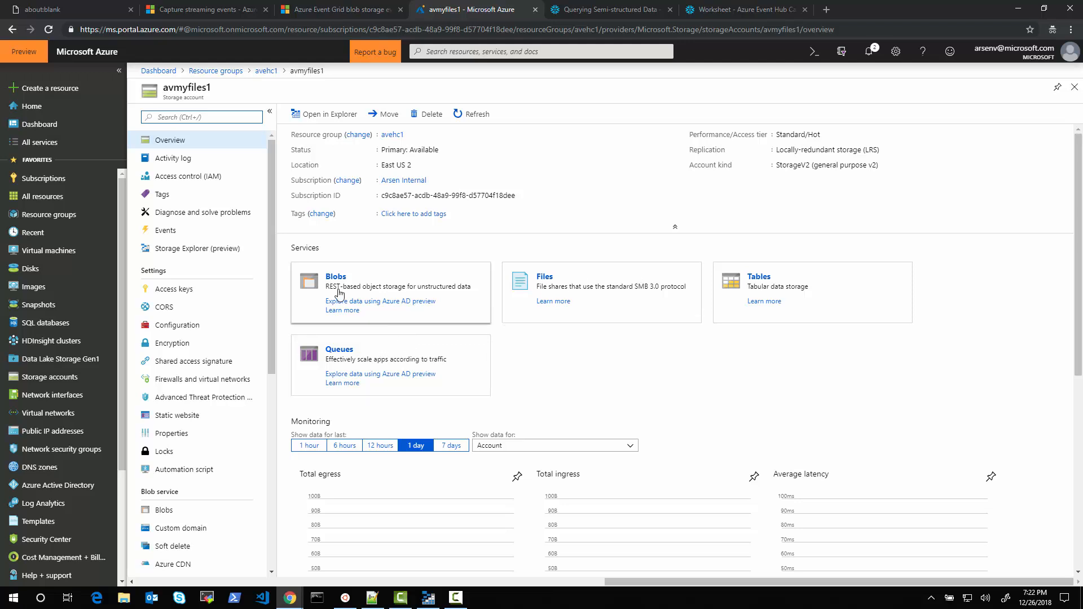
- View the storage account's queues and open its myfiles blob container
{"action": "left_click", "coordinate": [340, 348]}
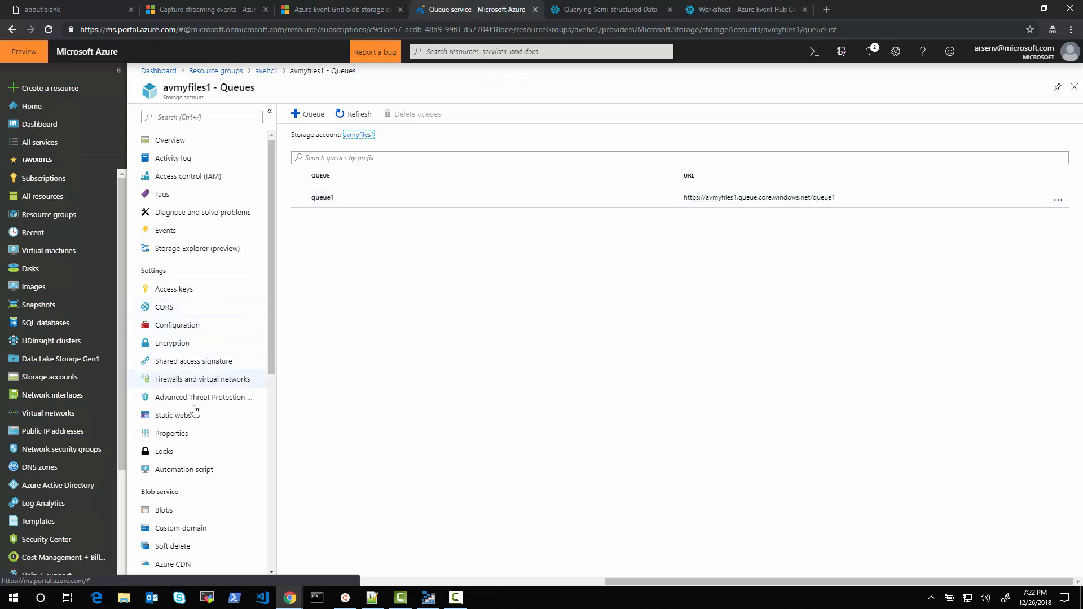
{"action": "left_click", "coordinate": [186, 508]}
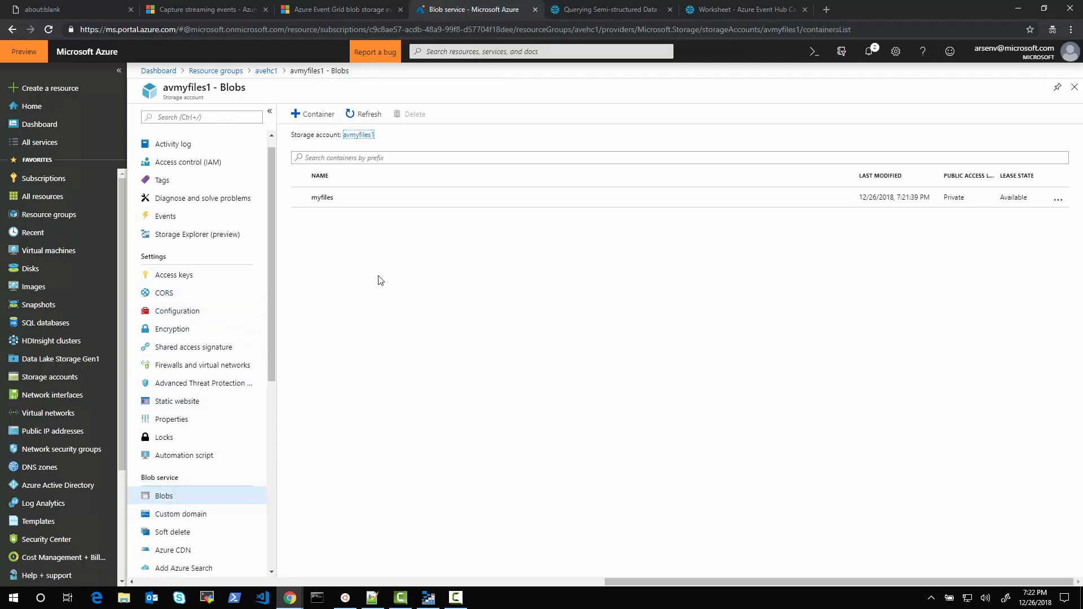
{"action": "left_click", "coordinate": [317, 199]}
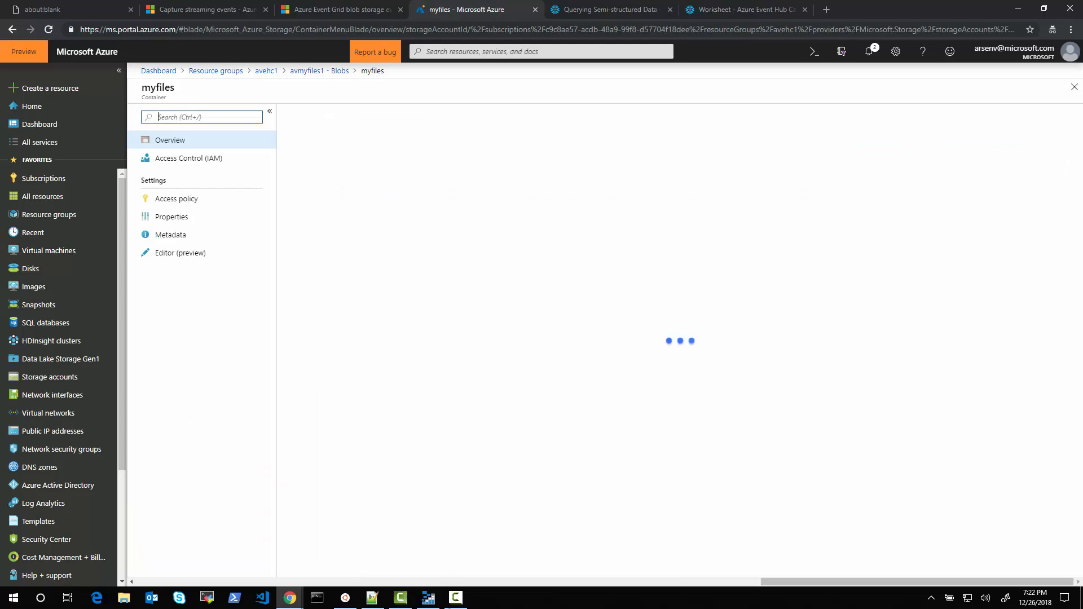
- Switch to Azure Storage Explorer, refresh the storage accounts and inspect the queues and blob containers under avmyfiles1
{"action": "left_click", "coordinate": [429, 598]}
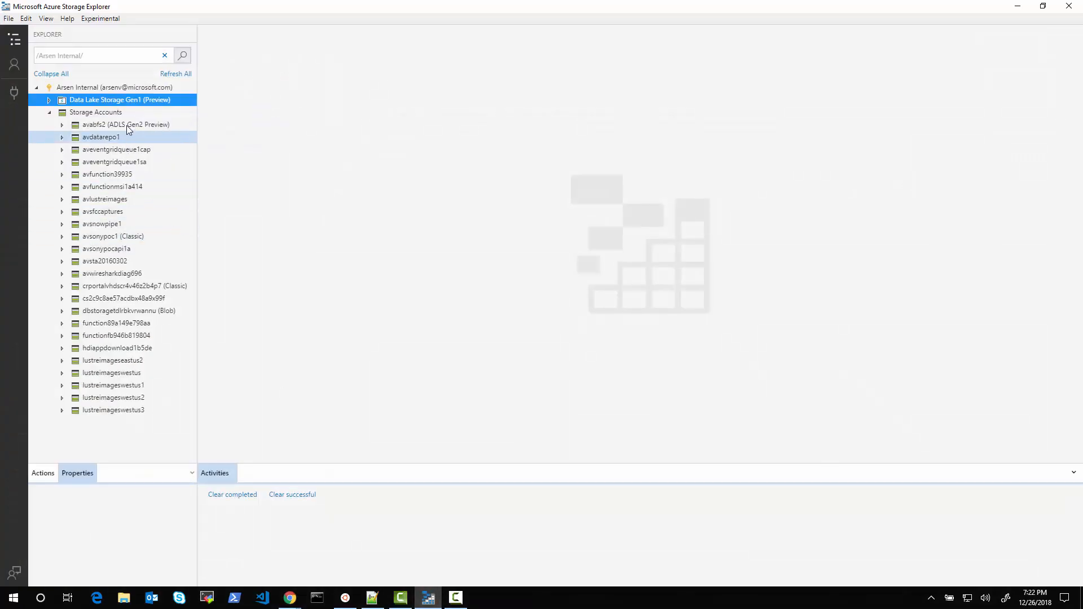
{"action": "right_click", "coordinate": [117, 114]}
{"action": "left_click", "coordinate": [142, 150]}
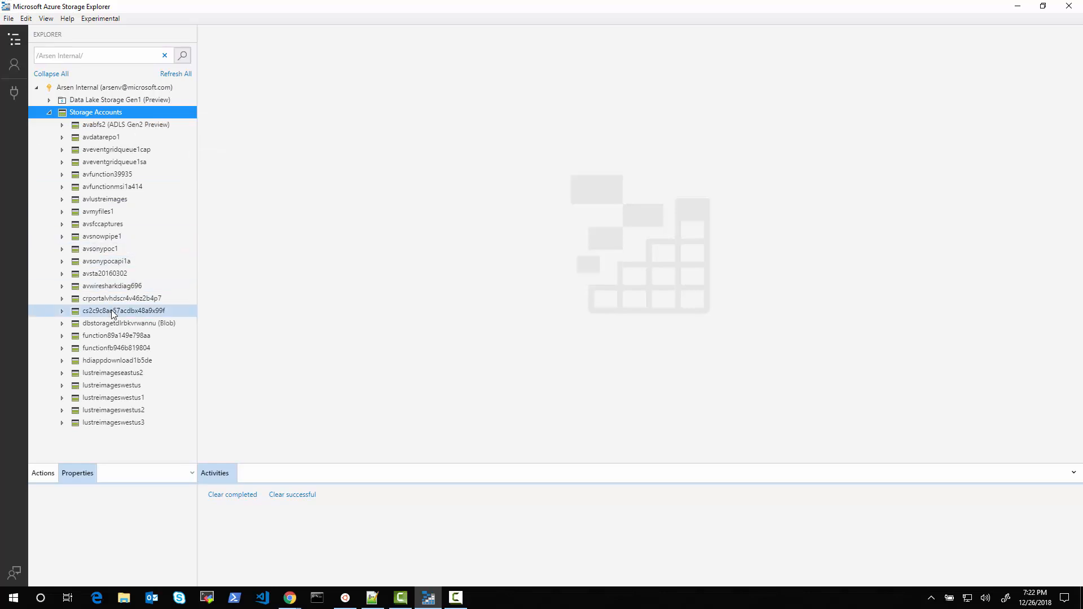
{"action": "left_click", "coordinate": [62, 211]}
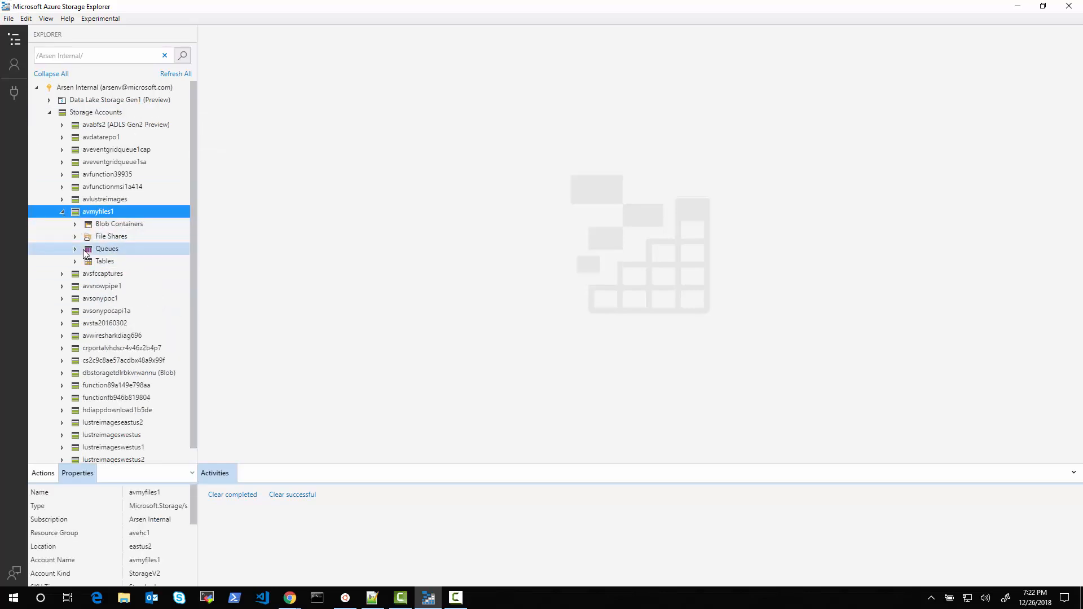
{"action": "left_click", "coordinate": [75, 250]}
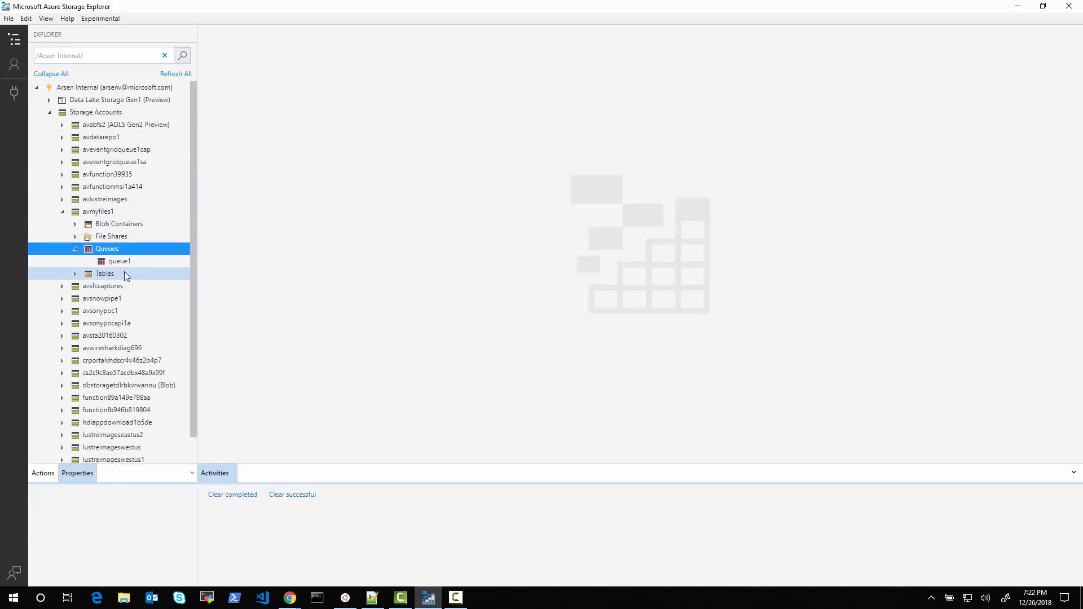
{"action": "left_click", "coordinate": [86, 228]}
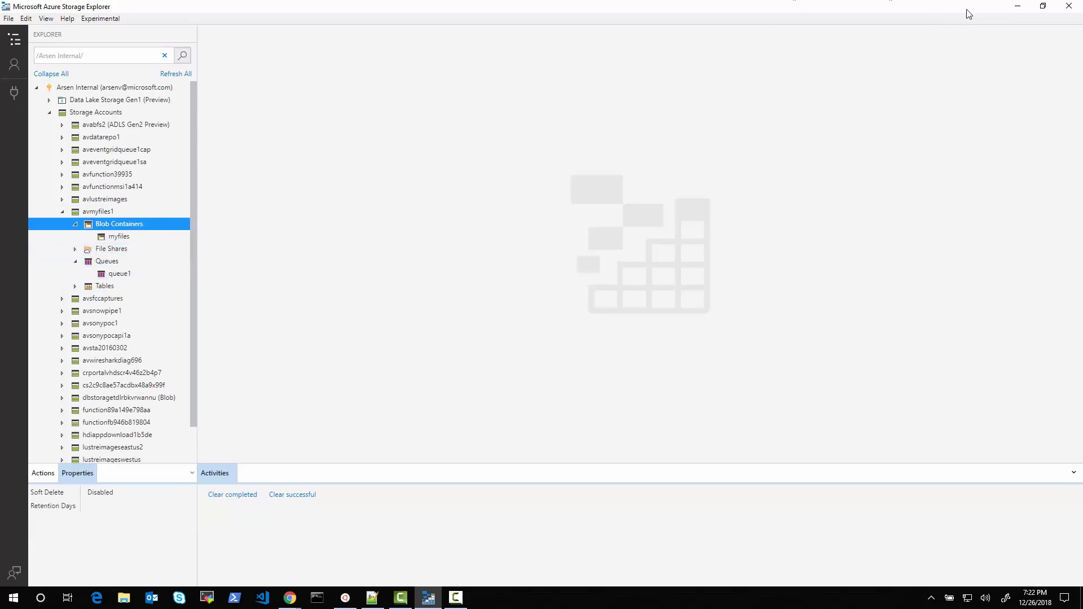
{"action": "left_click", "coordinate": [1019, 7]}
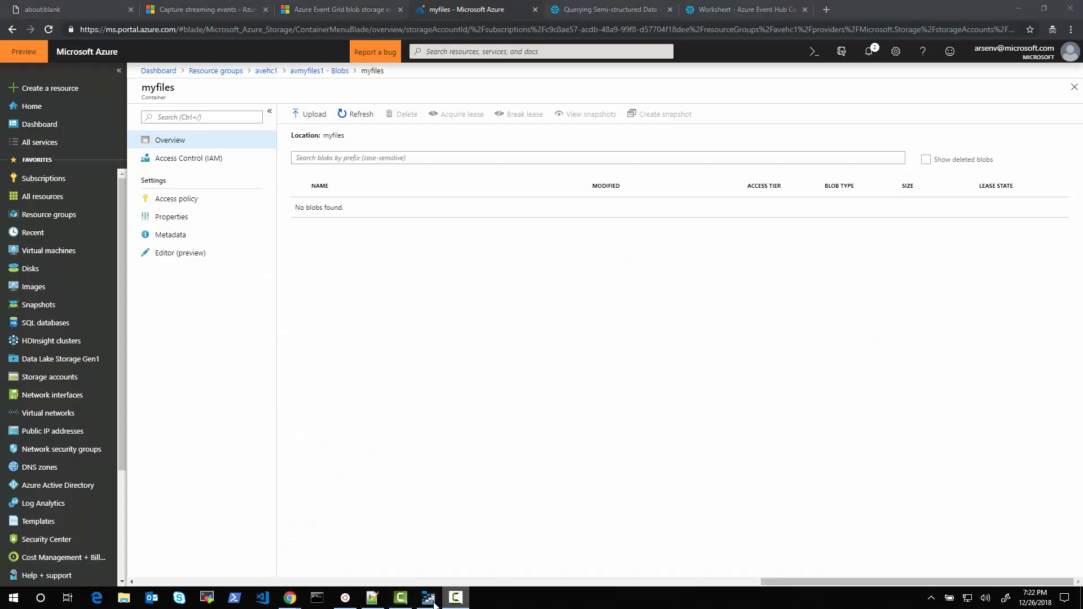
- Switch to the Ubuntu terminal and create the Standard_LRS StorageV2 storage account avmycapture1 in resource group avehc1, eastus2, with az storage account create
{"action": "left_click", "coordinate": [348, 600]}
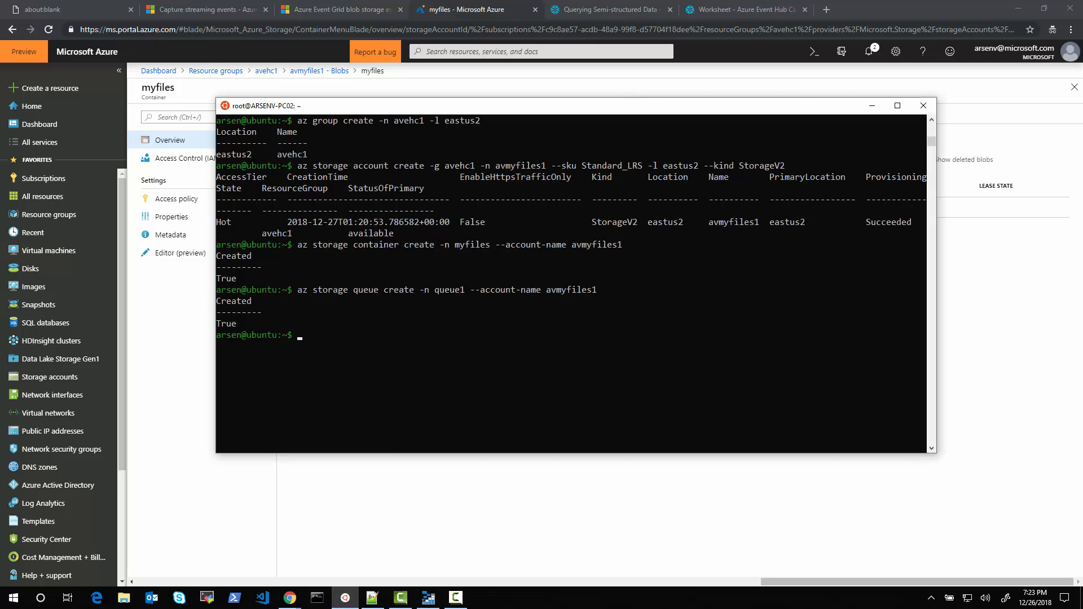
{"action": "key", "text": "alt+Tab"}
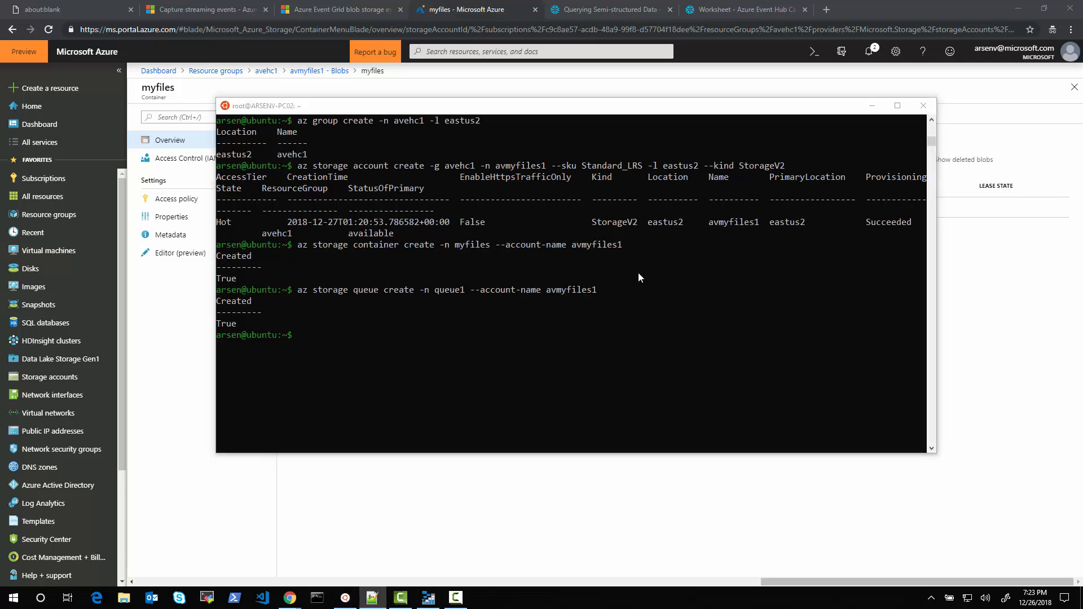
{"action": "left_click", "coordinate": [526, 330]}
{"action": "right_click", "coordinate": [526, 331]}
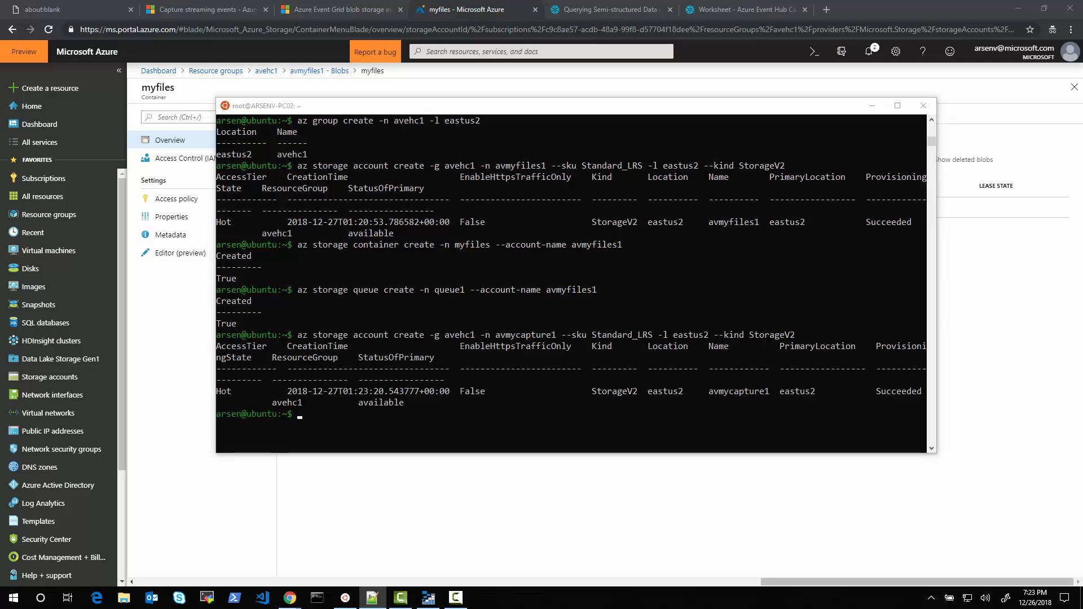
- Create the blob container mycapture in the avmycapture1 account with az storage container create
{"action": "left_click", "coordinate": [557, 414]}
{"action": "right_click", "coordinate": [558, 414]}
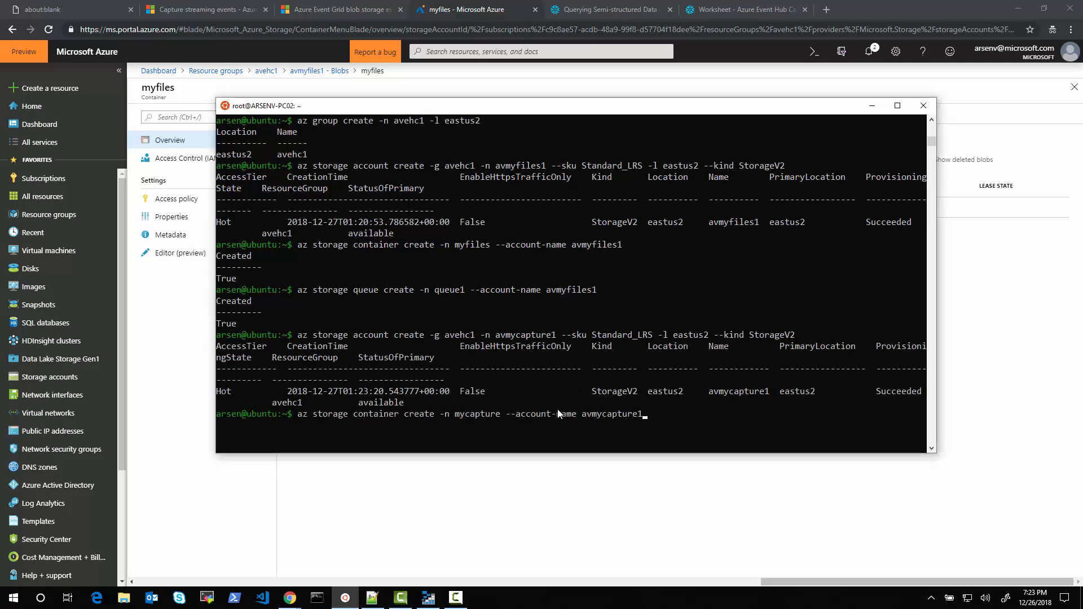
{"action": "key", "text": "Return"}
- Switch to the Azure portal, open the avehc1 resource group and refresh its resource list
{"action": "left_click", "coordinate": [966, 381]}
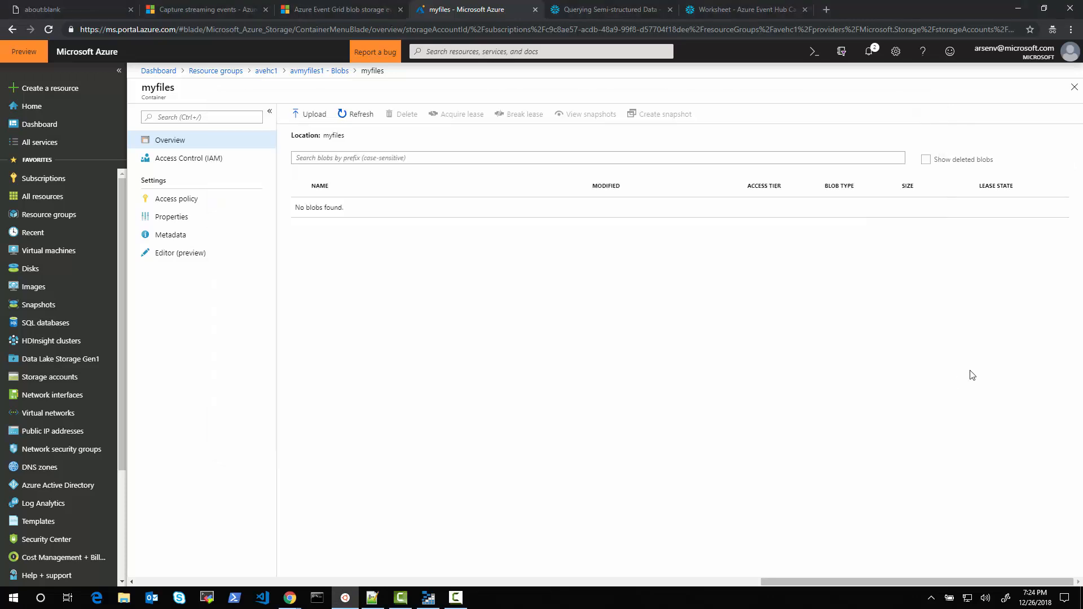
{"action": "left_click", "coordinate": [266, 71]}
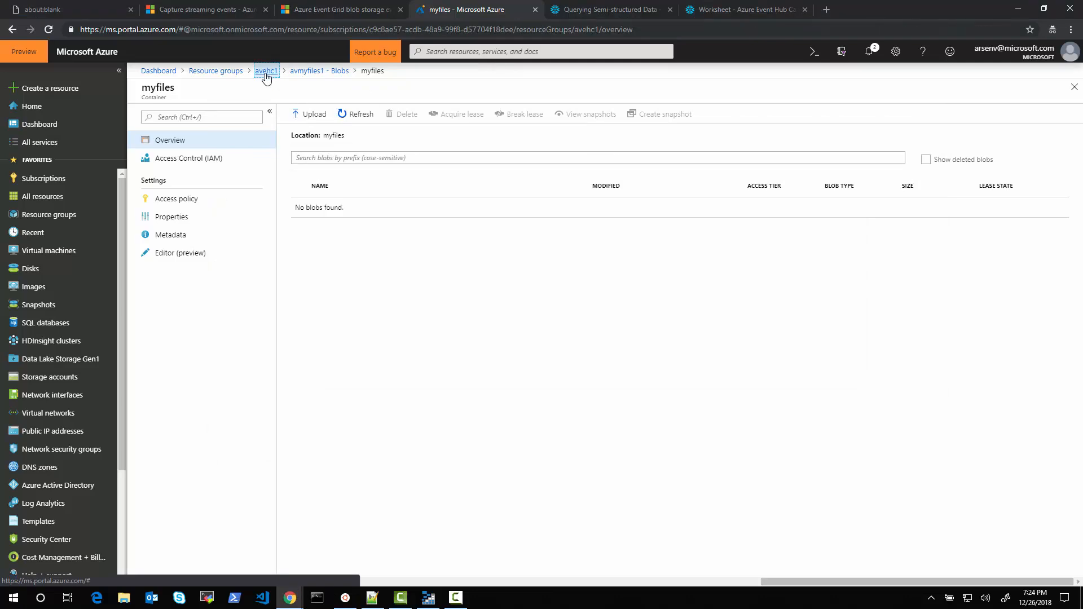
{"action": "left_click", "coordinate": [677, 114]}
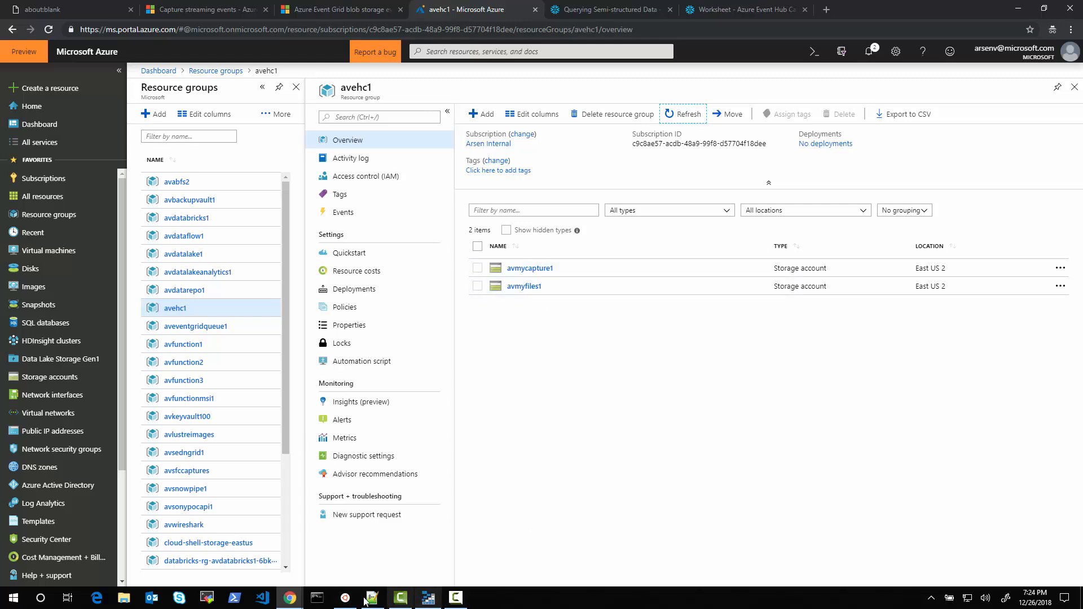
- Switch to the Ubuntu terminal and create the Standard Event Hubs namespace avehc1ns in resource group avehc1, eastus2, with az eventhubs namespace create
{"action": "left_click", "coordinate": [345, 598]}
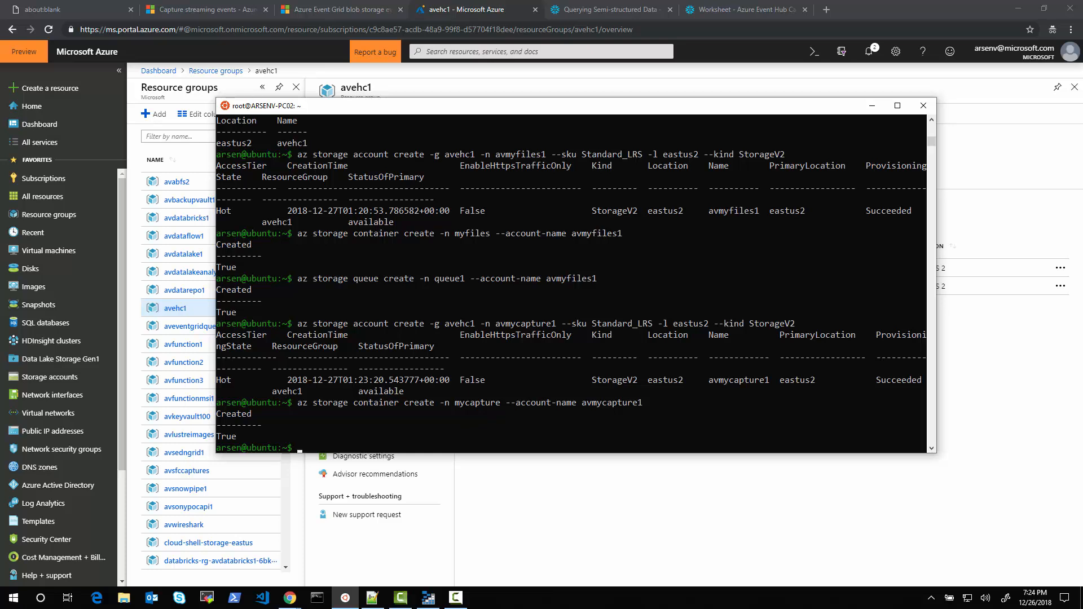
{"action": "key", "text": "alt+Tab"}
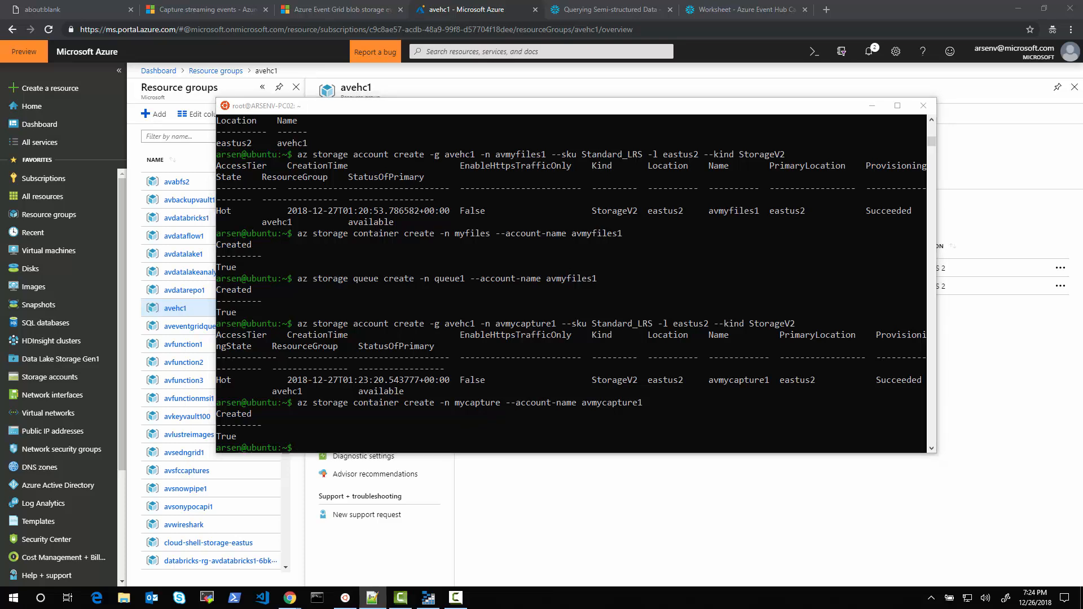
{"action": "right_click", "coordinate": [561, 436]}
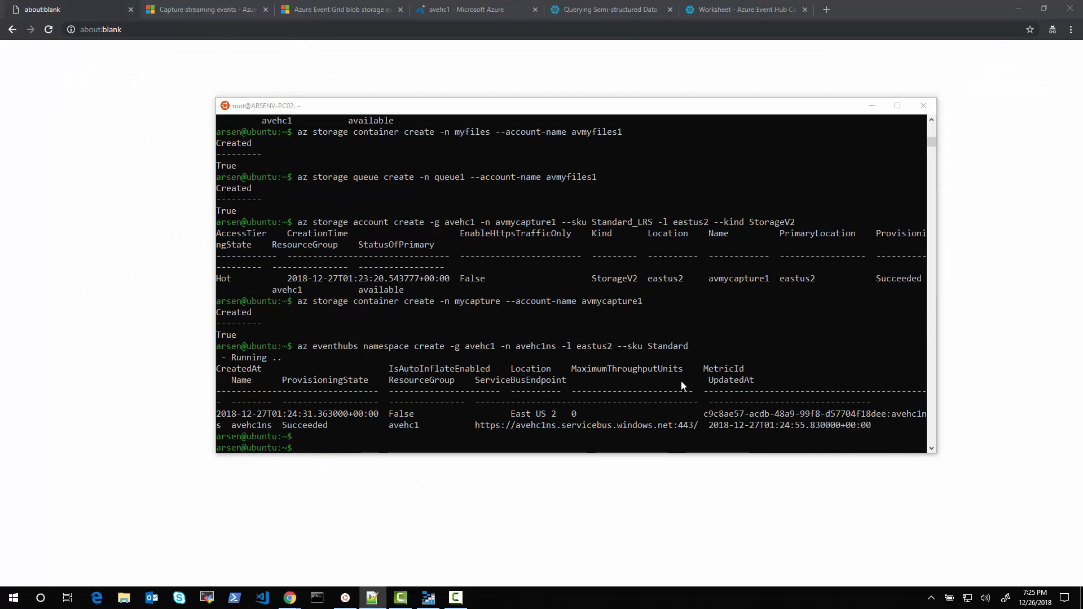
- Create the event hub avehc1 in the avehc1ns namespace with az eventhubs eventhub create
{"action": "left_click", "coordinate": [667, 441]}
{"action": "right_click", "coordinate": [667, 442]}
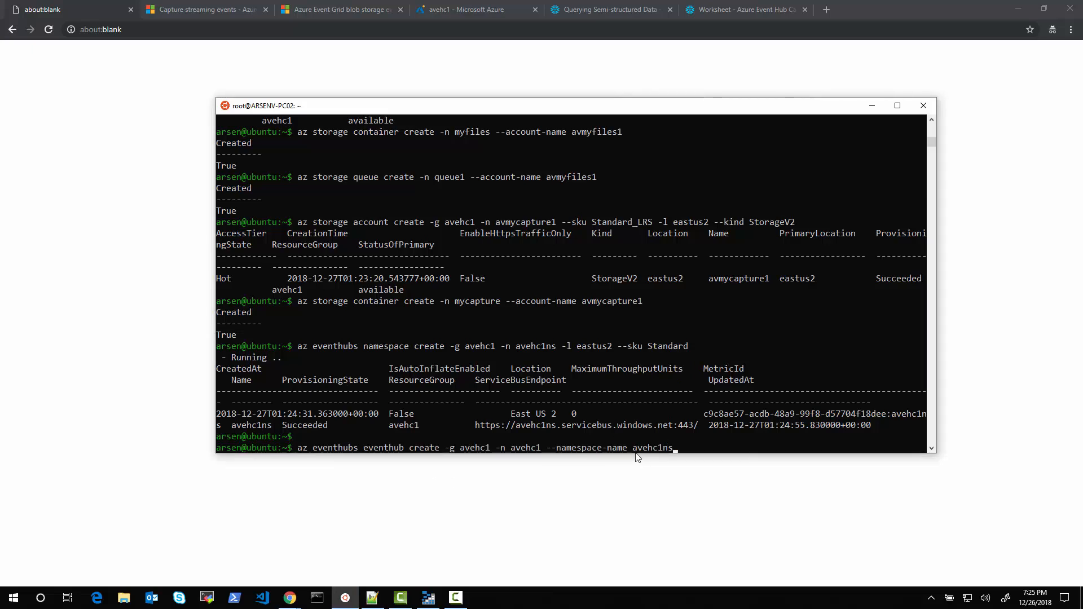
{"action": "key", "text": "Return"}
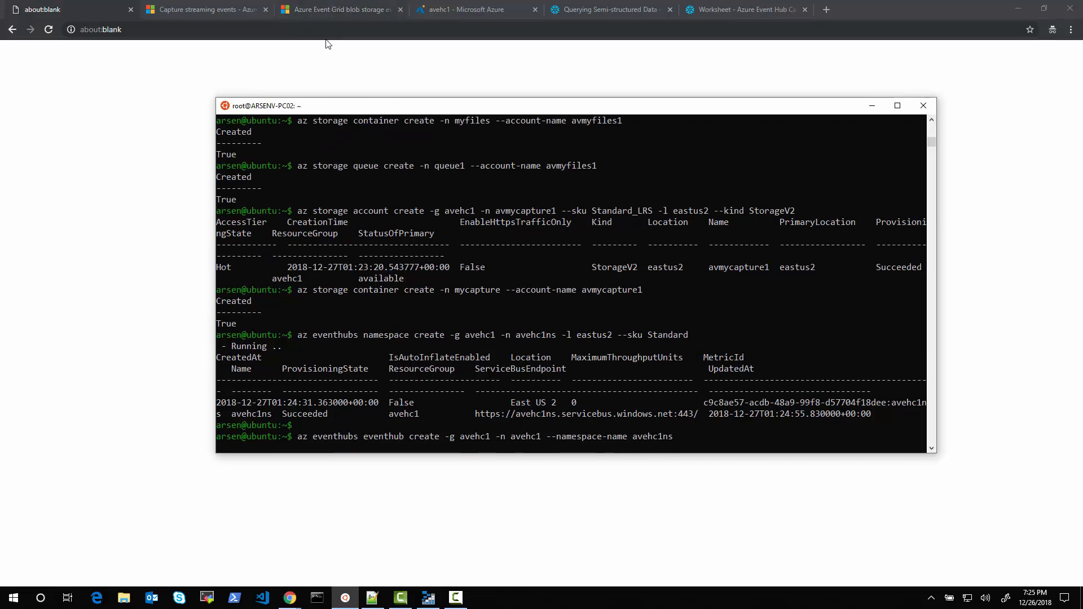
- Switch to the Azure portal, refresh the avehc1ns namespace and open its avehc1 event hub
{"action": "left_click", "coordinate": [472, 9]}
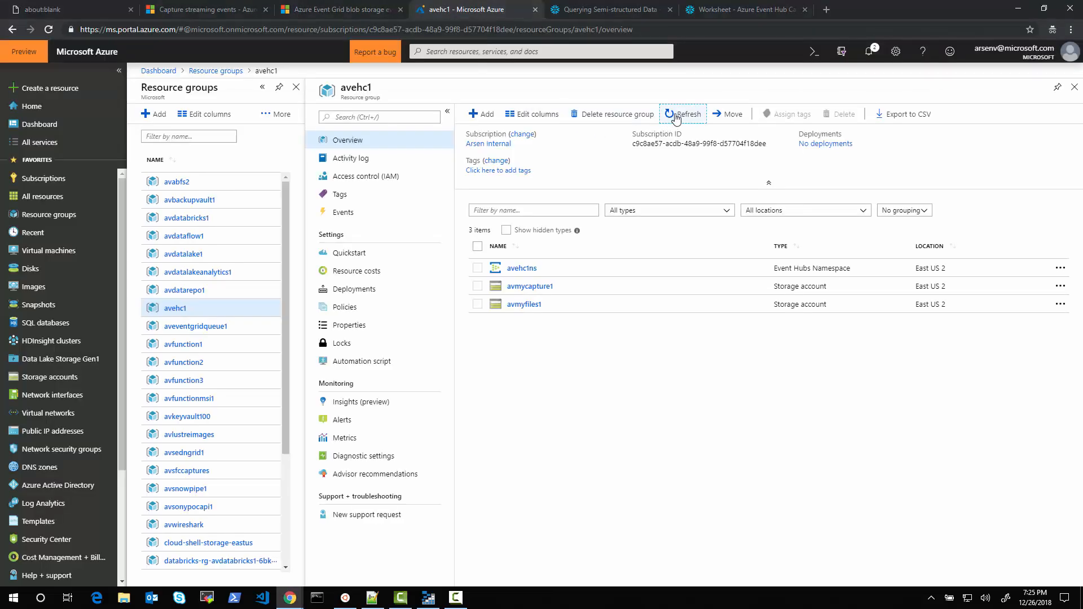
{"action": "left_click", "coordinate": [529, 273]}
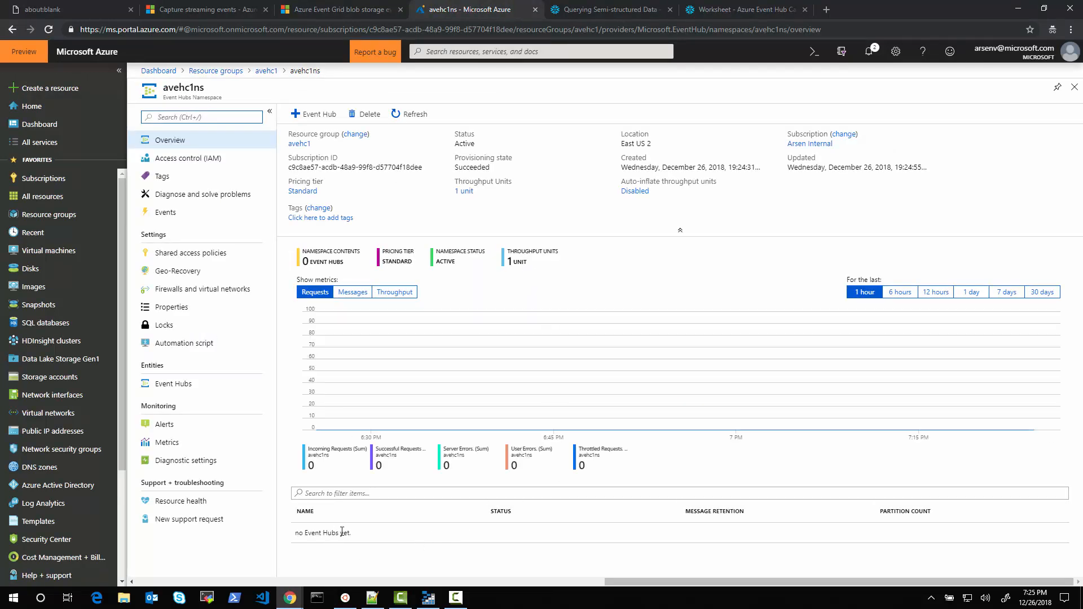
{"action": "left_click", "coordinate": [410, 115]}
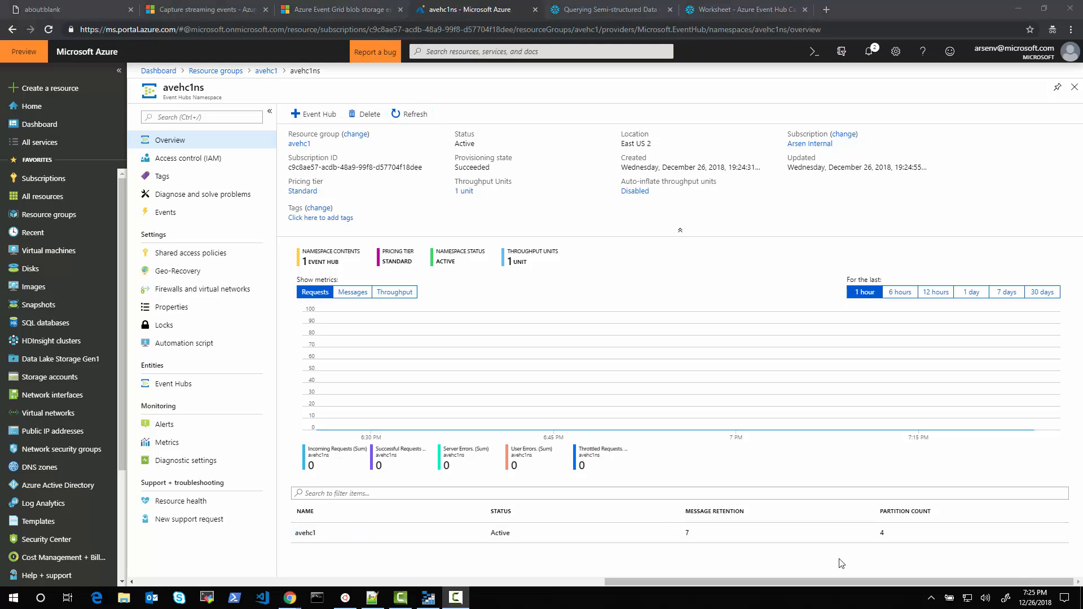
{"action": "left_click", "coordinate": [314, 543]}
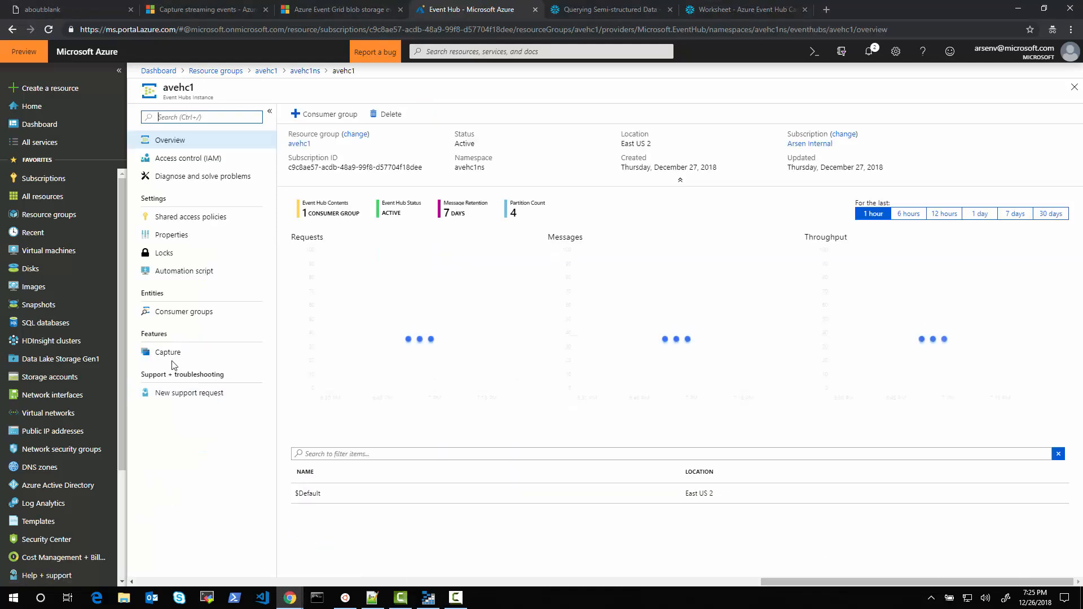
- Turn on Capture for the avehc1 event hub with a 1-minute time window and a 10 MB size window
{"action": "left_click", "coordinate": [175, 360]}
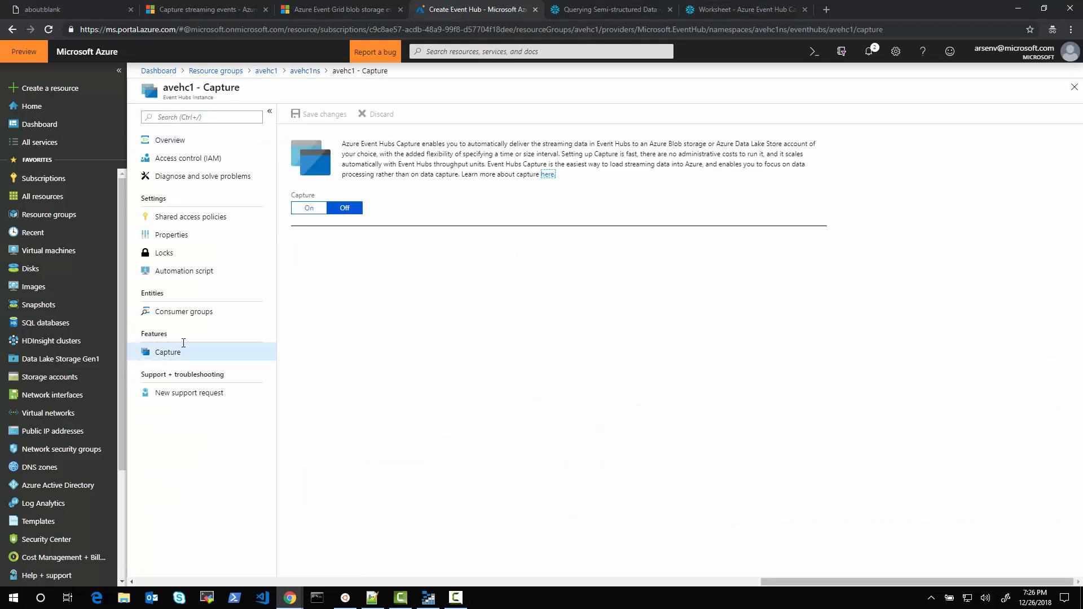
{"action": "left_click", "coordinate": [309, 207]}
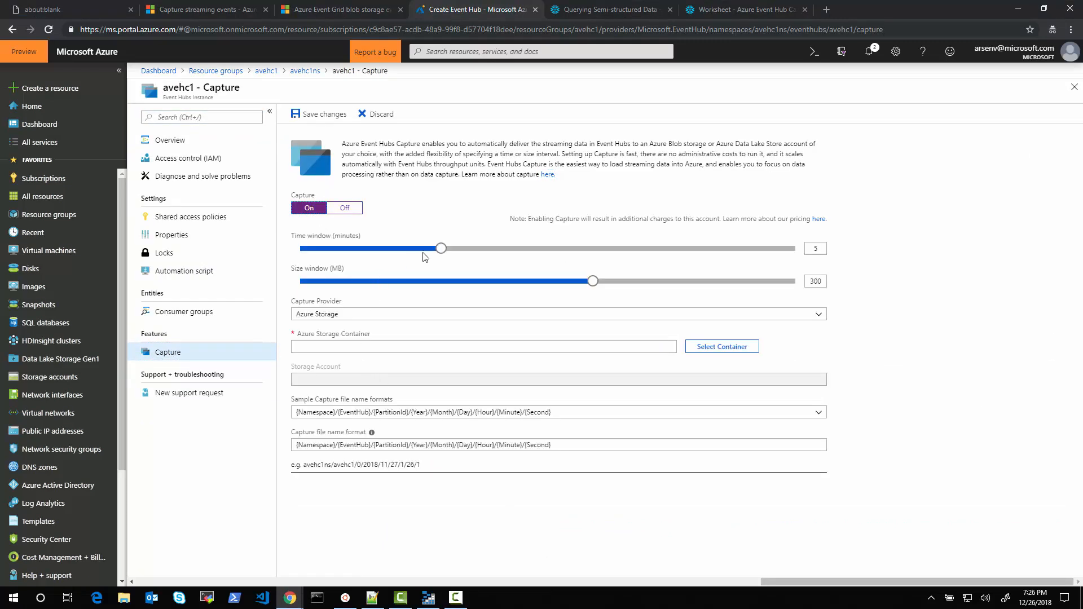
{"action": "left_click", "coordinate": [442, 249]}
{"action": "left_click_drag", "start_coordinate": [443, 250], "coordinate": [301, 251]}
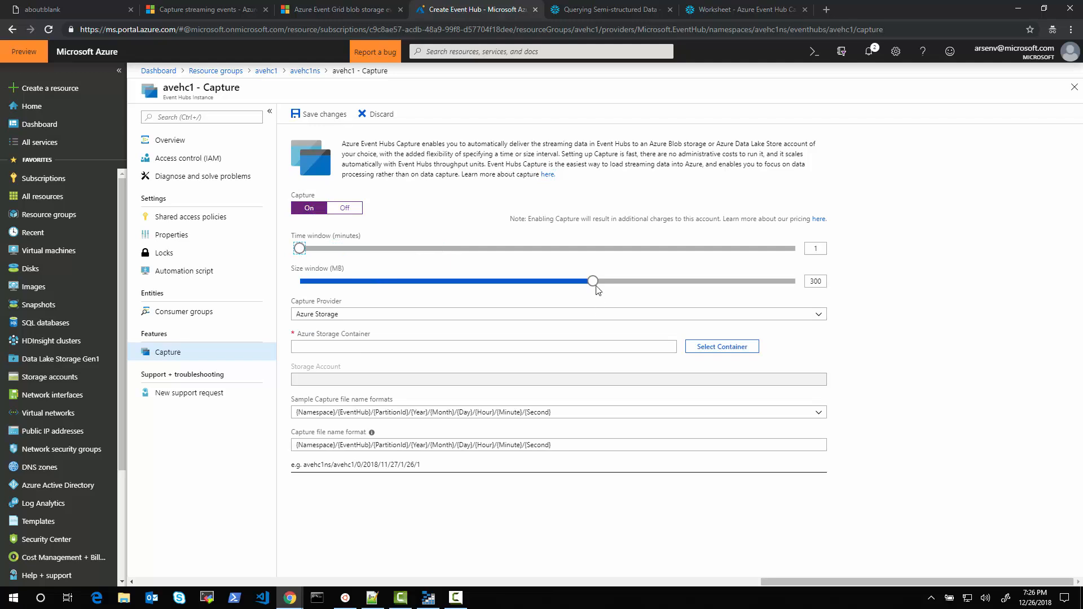
{"action": "left_click_drag", "start_coordinate": [593, 282], "coordinate": [299, 293]}
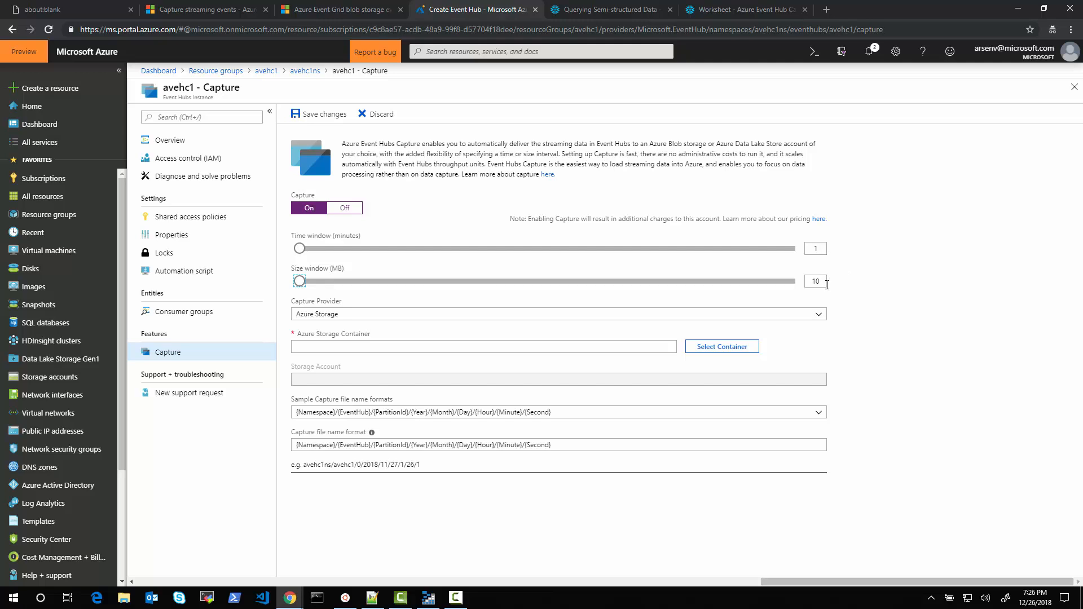
- Set the capture destination to the mycapture container in the avmycapture1 storage account and save the changes
{"action": "left_click", "coordinate": [716, 347]}
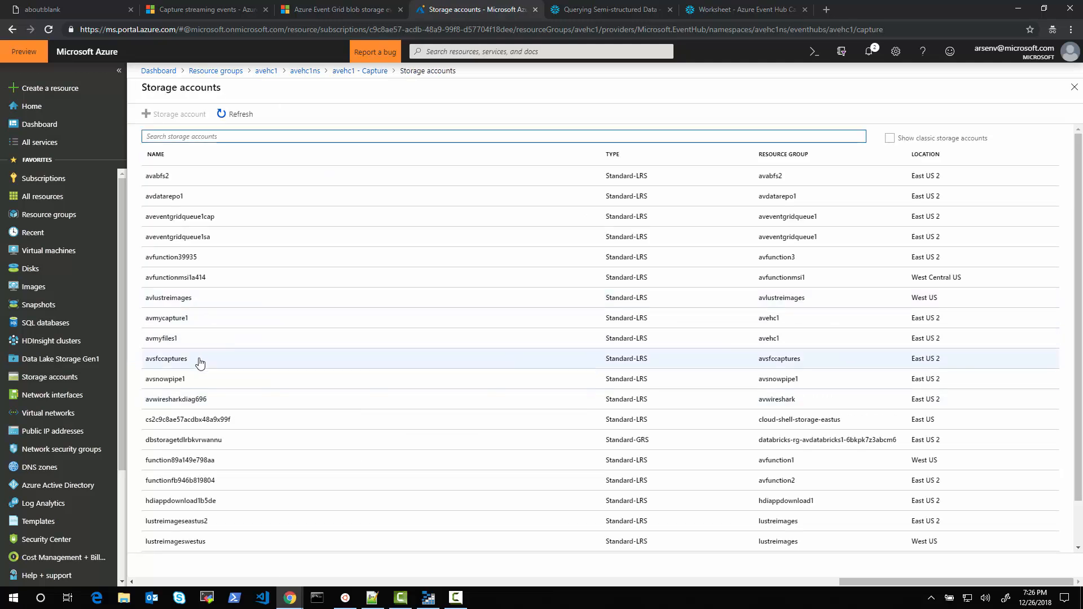
{"action": "left_click", "coordinate": [186, 317]}
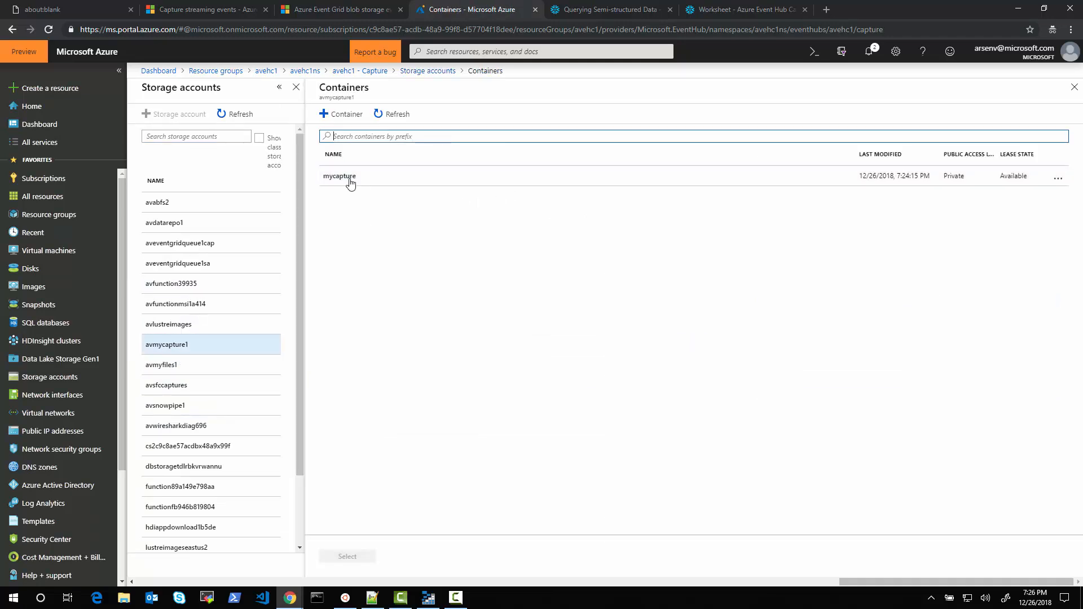
{"action": "left_click", "coordinate": [350, 182]}
{"action": "left_click", "coordinate": [360, 554]}
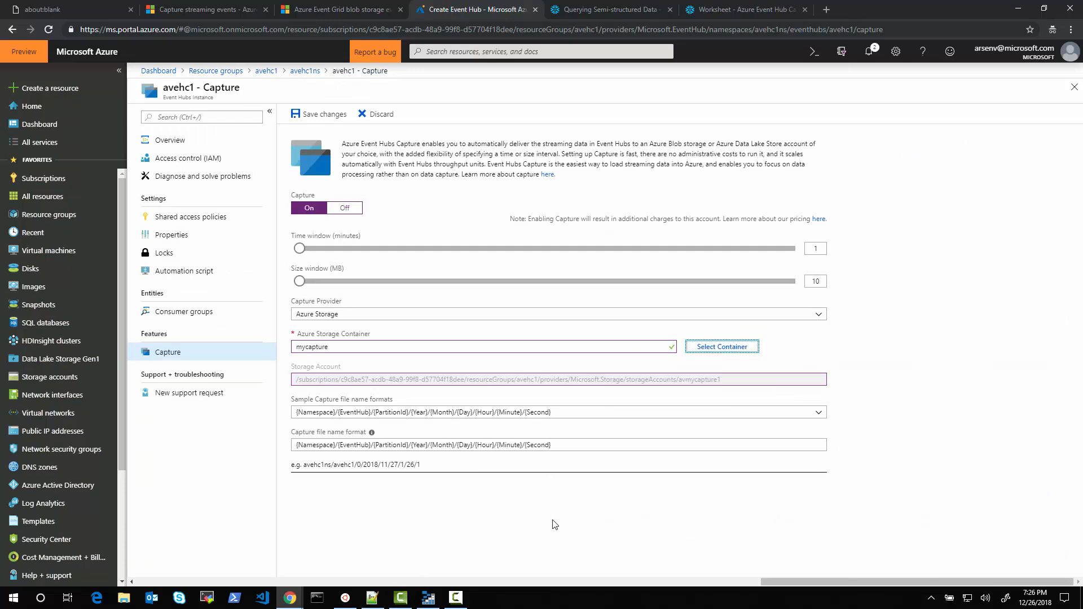
{"action": "left_click", "coordinate": [324, 116]}
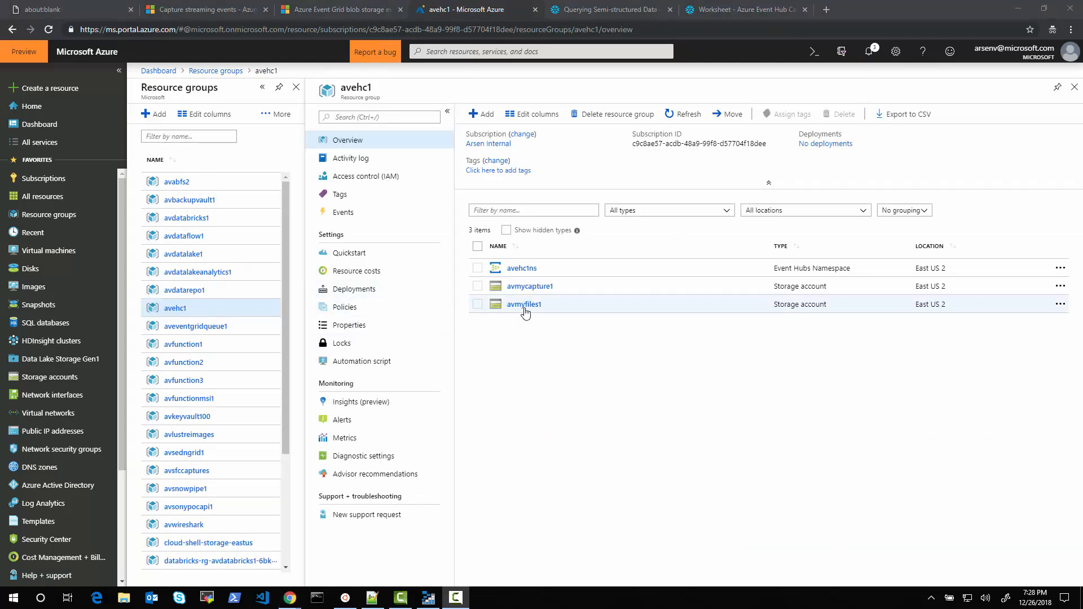
- View the avmyfiles1 account's Events page and highlight its storage account and queue service resource IDs in the properties
{"action": "left_click", "coordinate": [526, 306]}
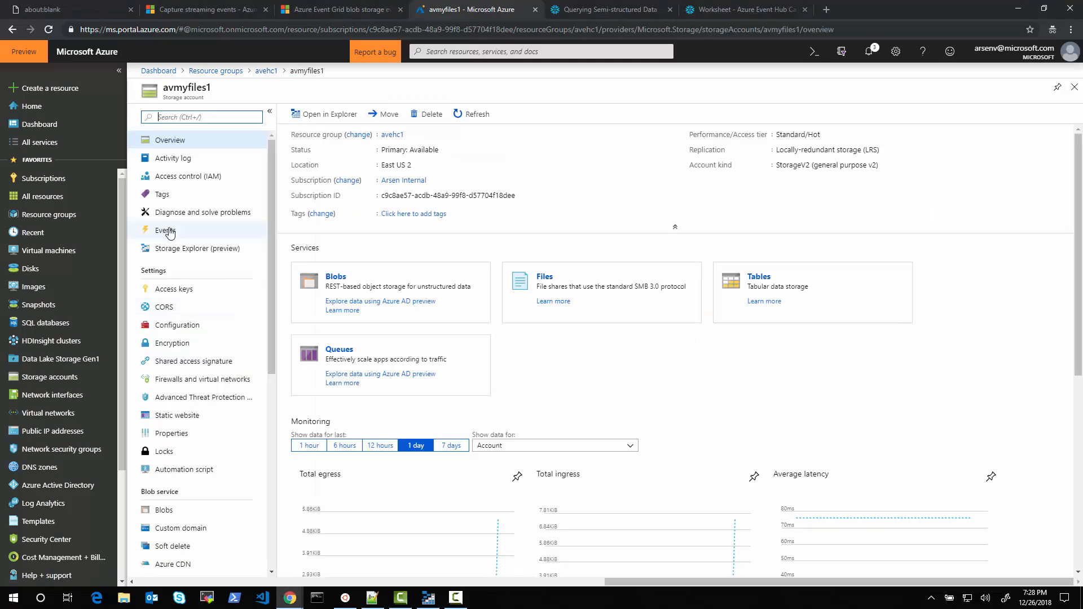
{"action": "left_click", "coordinate": [167, 231]}
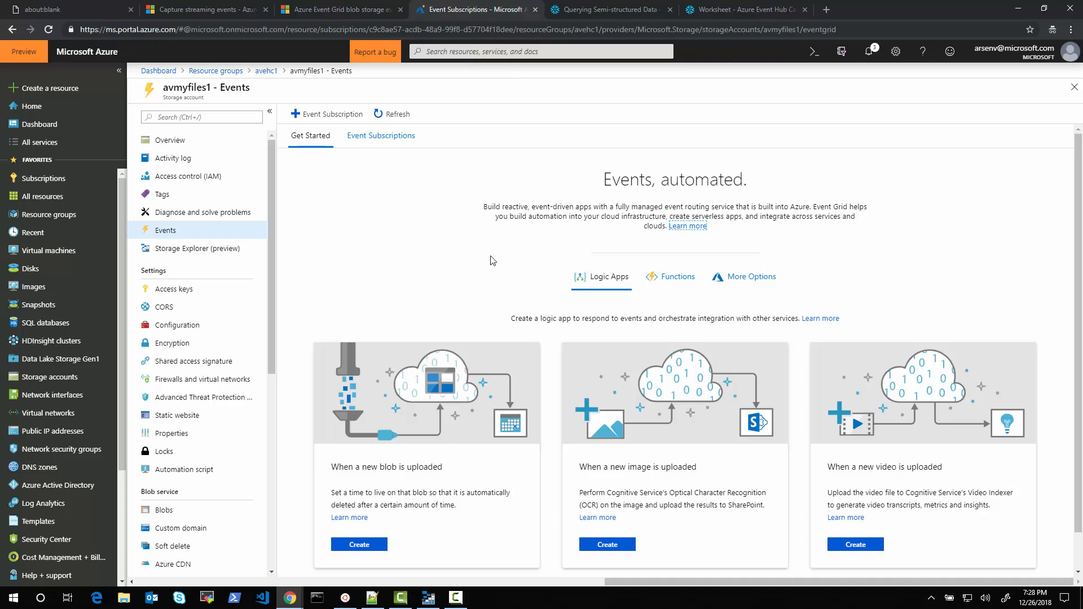
{"action": "left_click", "coordinate": [187, 433]}
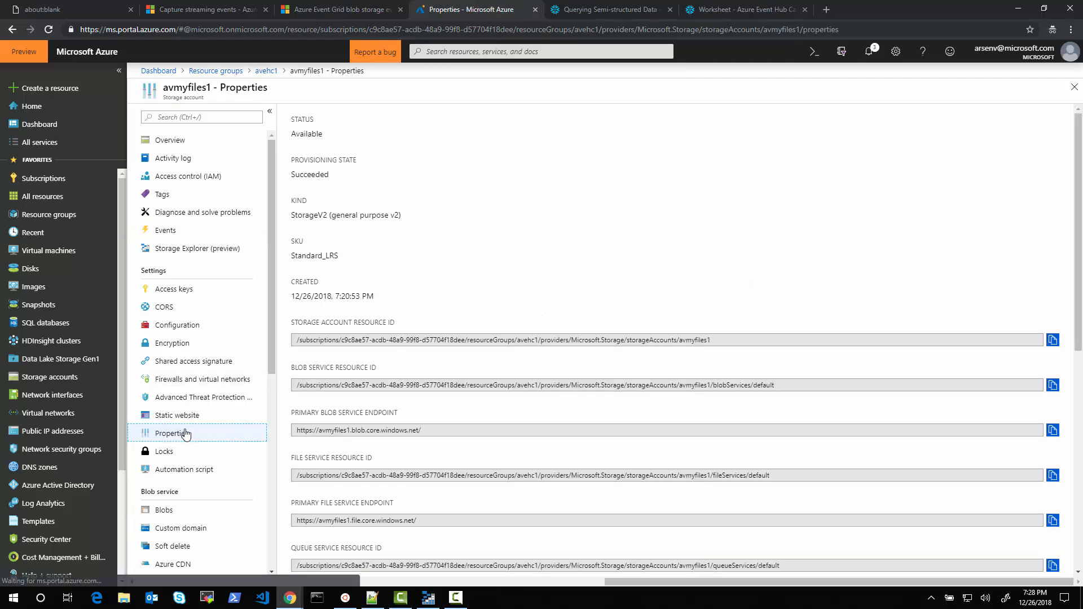
{"action": "double_click", "coordinate": [697, 340]}
{"action": "left_click_drag", "start_coordinate": [622, 342], "coordinate": [296, 343]}
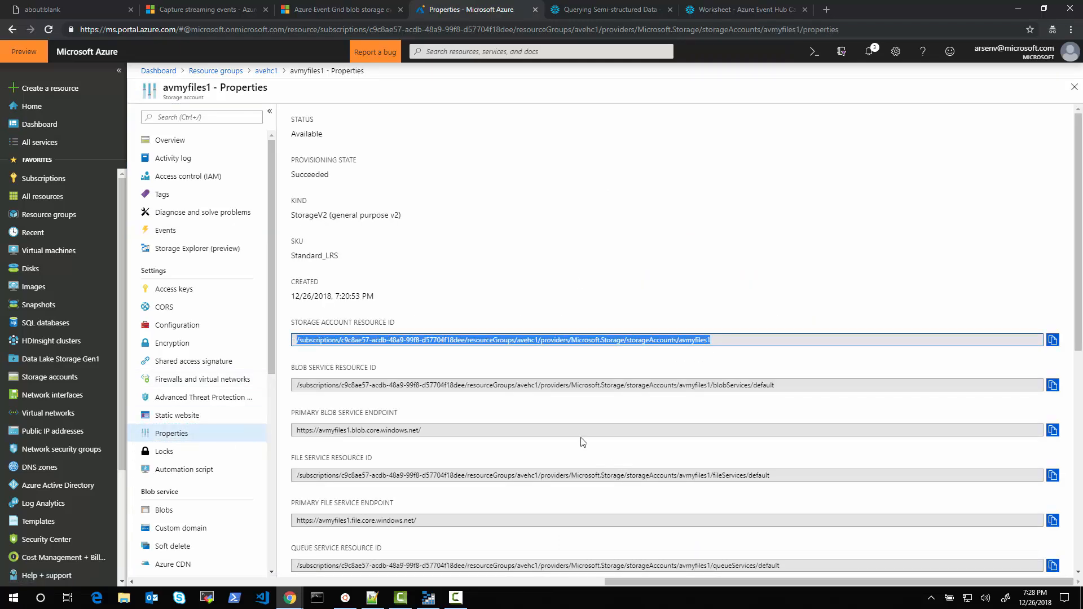
{"action": "scroll", "coordinate": [583, 442], "scroll_direction": "down", "scroll_amount": 2}
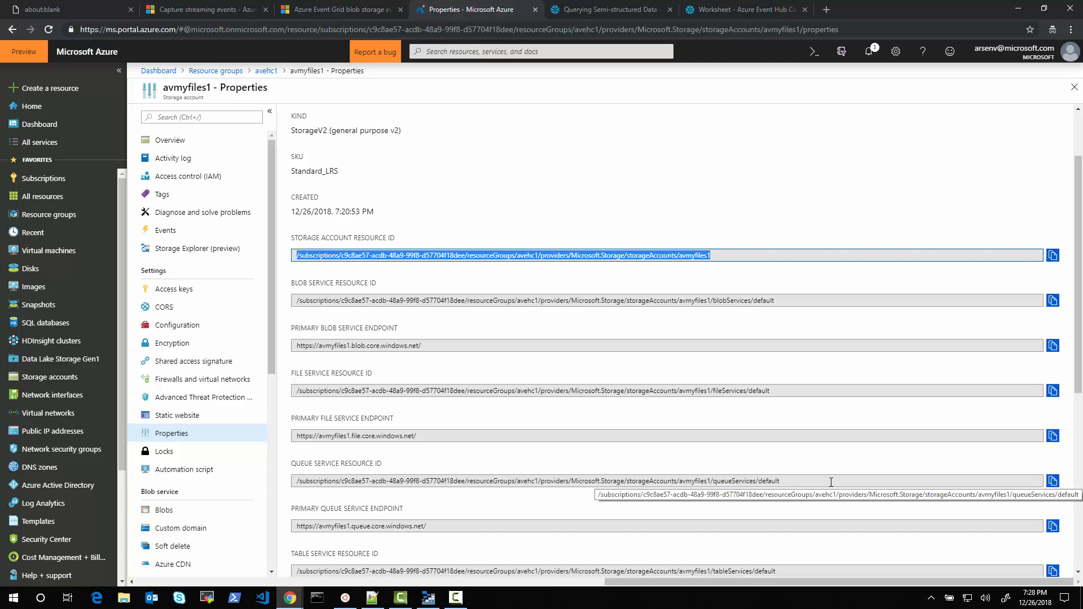
{"action": "left_click_drag", "start_coordinate": [824, 483], "coordinate": [293, 481]}
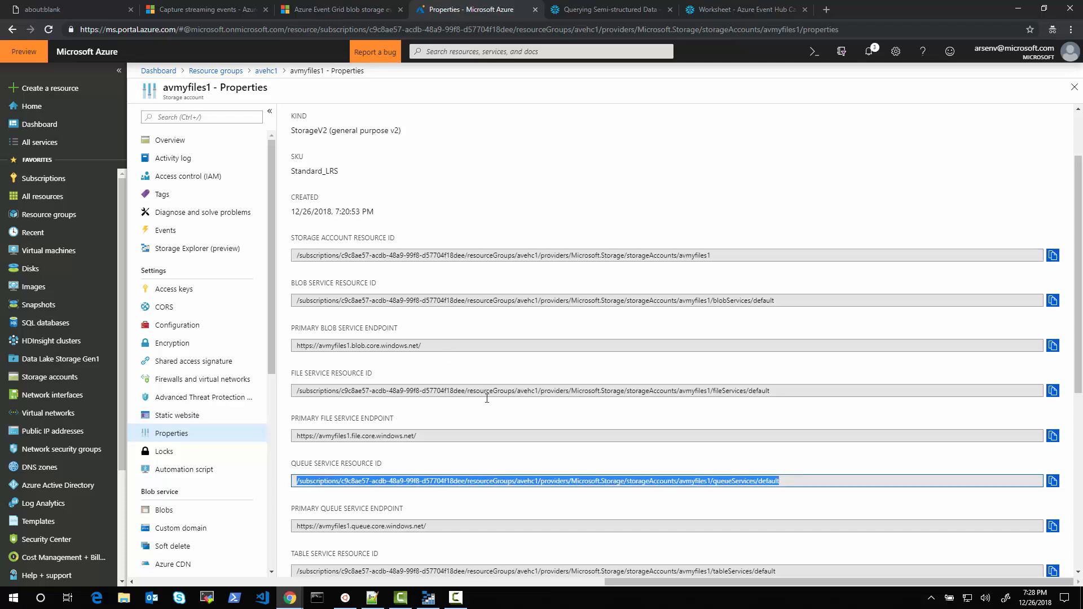
- In the Ubuntu terminal, create the Event Grid subscription blob2queue from avmyfiles1 to storage queue queue1 with az eventgrid event-subscription create, endpoint type storagequeue
{"action": "left_click", "coordinate": [345, 598]}
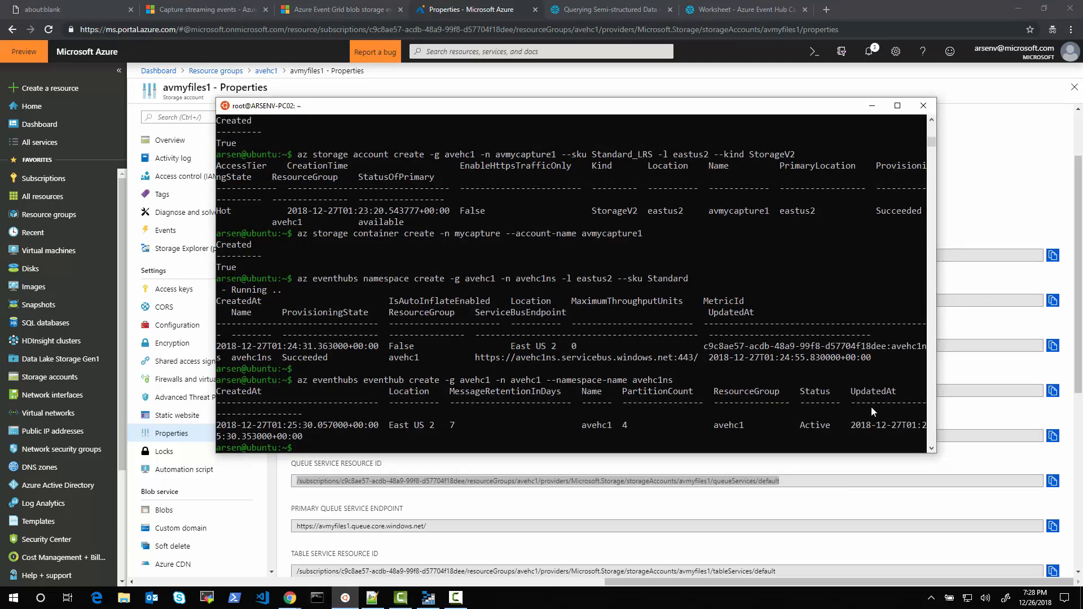
{"action": "key", "text": "alt+Tab"}
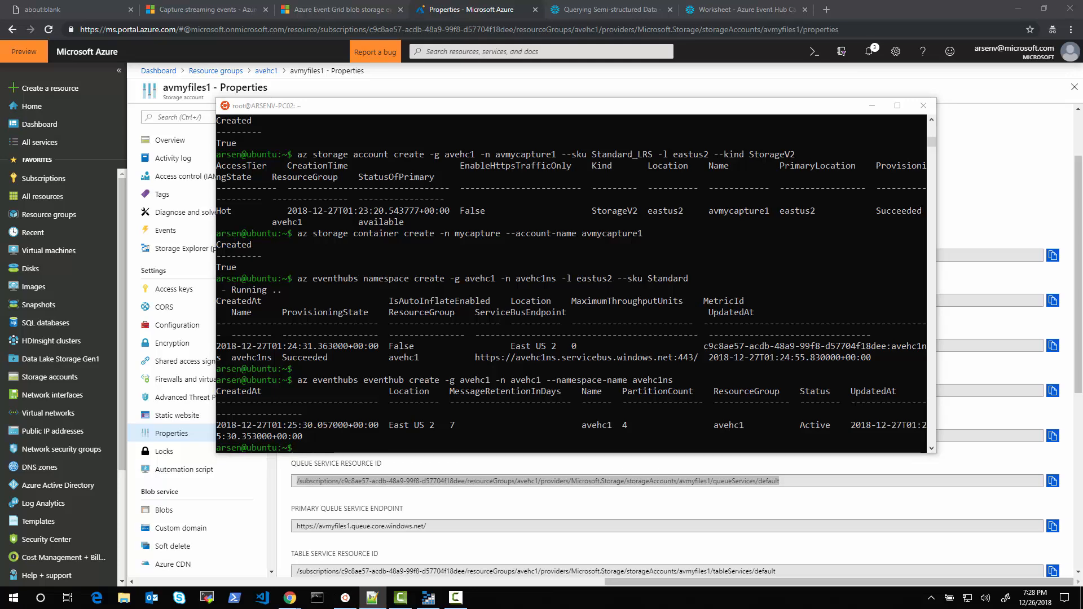
{"action": "left_click", "coordinate": [615, 442]}
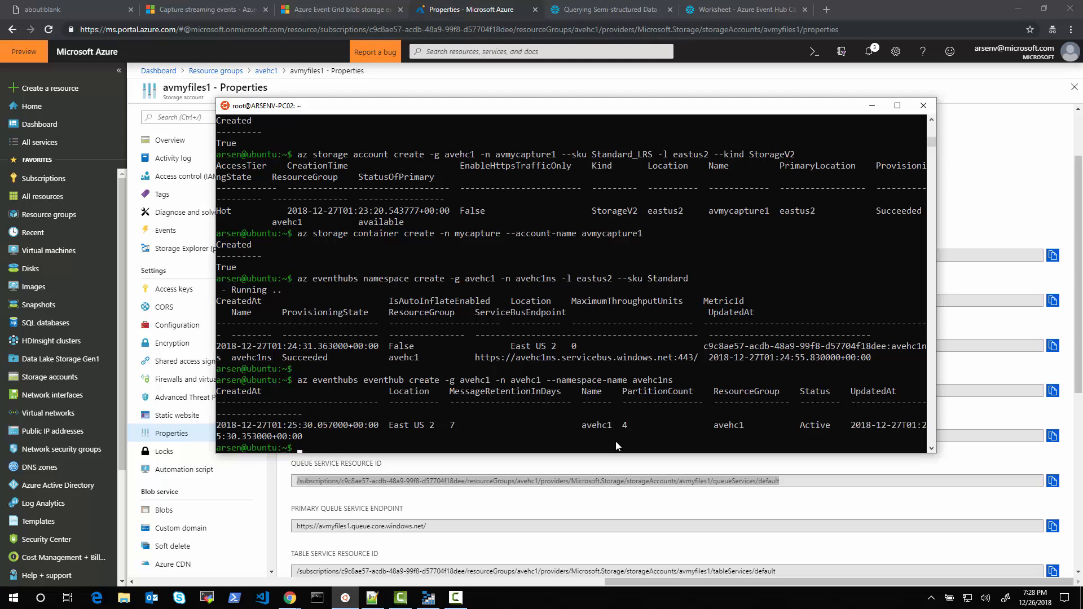
{"action": "right_click", "coordinate": [615, 441]}
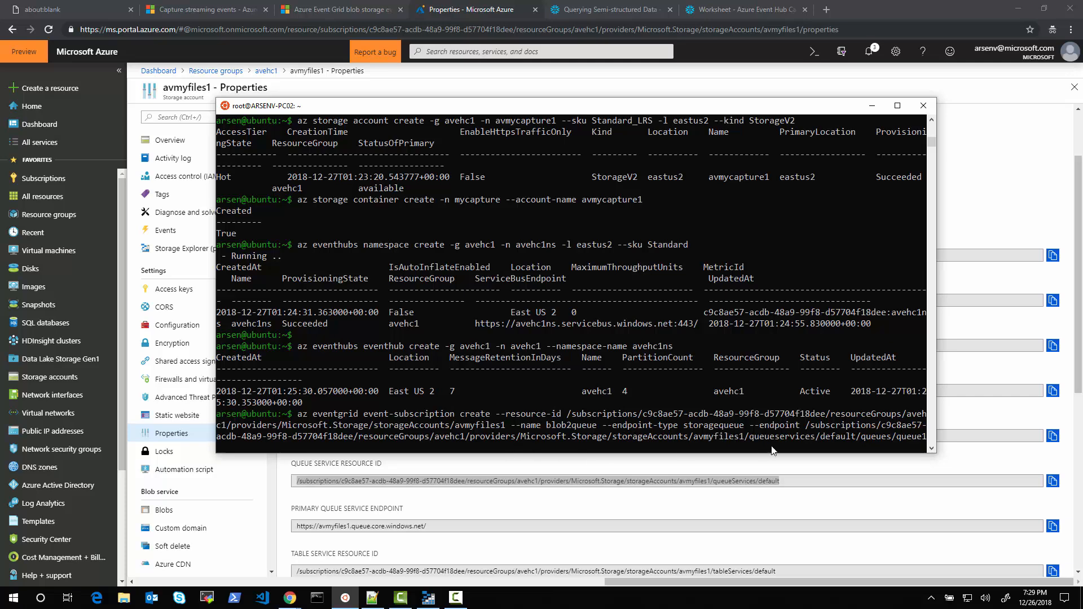
{"action": "left_click", "coordinate": [894, 438]}
{"action": "key", "text": "Escape"}
{"action": "key", "text": "Return"}
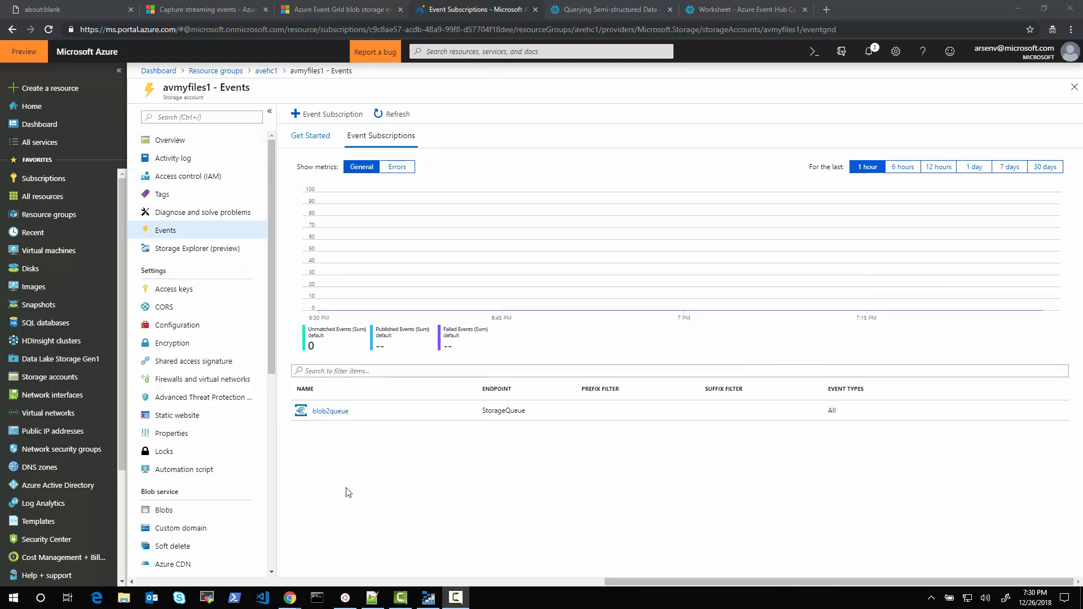
- Review the blob2queue subscription's details, and start a new event subscription named blob2eventhub with endpoint type Event Hubs
{"action": "left_click", "coordinate": [324, 412]}
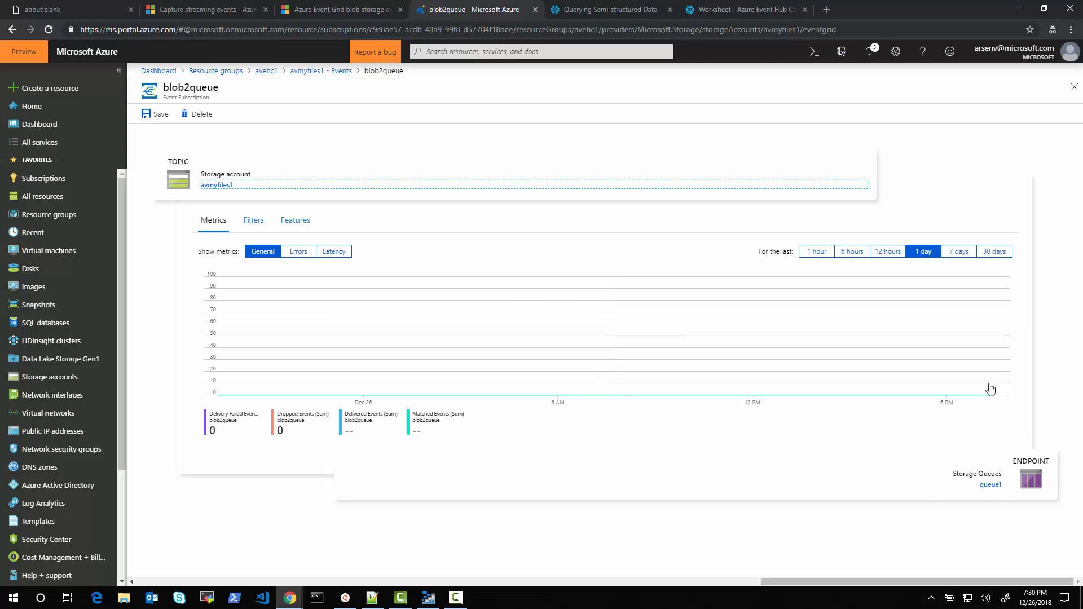
{"action": "left_click", "coordinate": [1075, 87]}
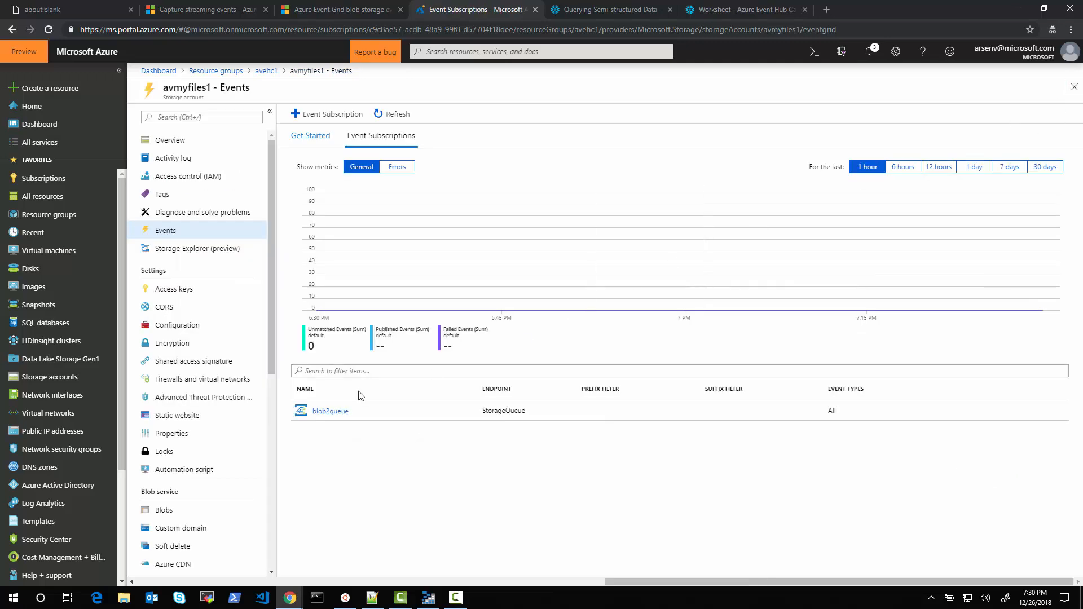
{"action": "left_click", "coordinate": [339, 115]}
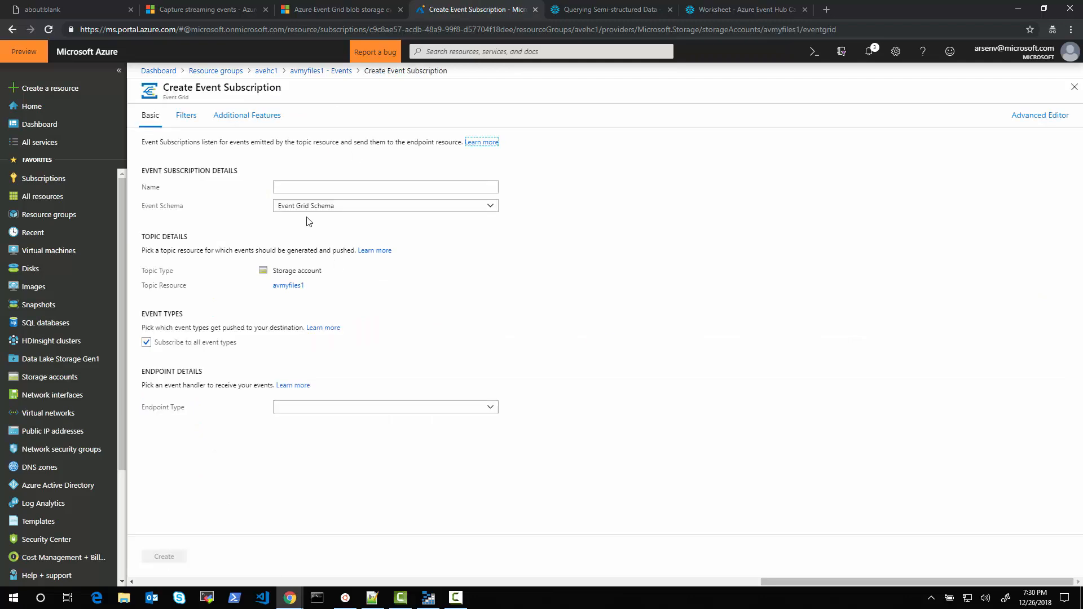
{"action": "left_click", "coordinate": [312, 188]}
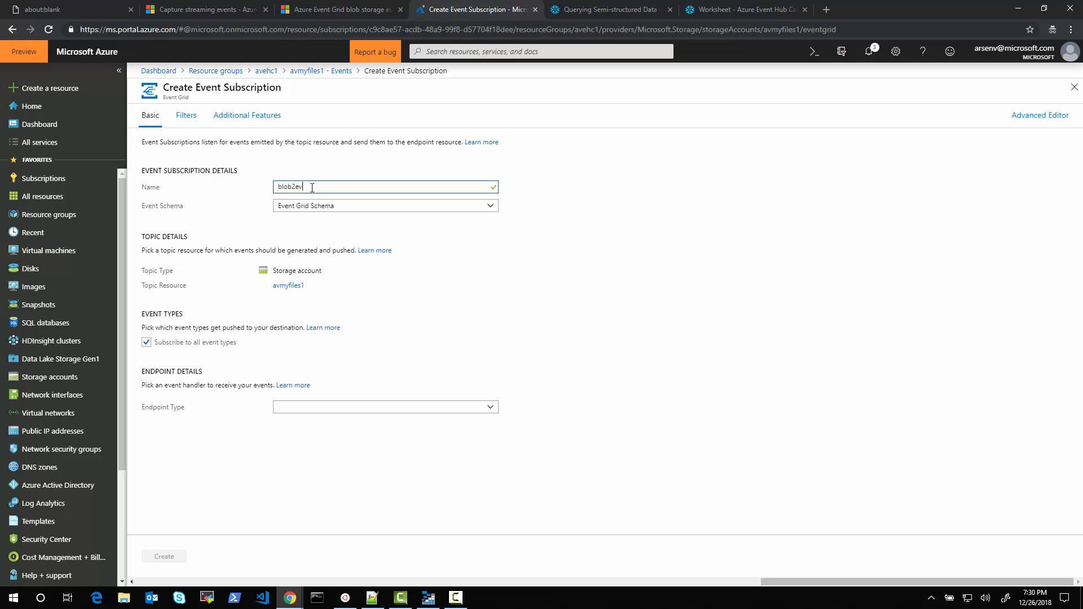
{"action": "type", "text": "ub"}
{"action": "left_click", "coordinate": [329, 407]}
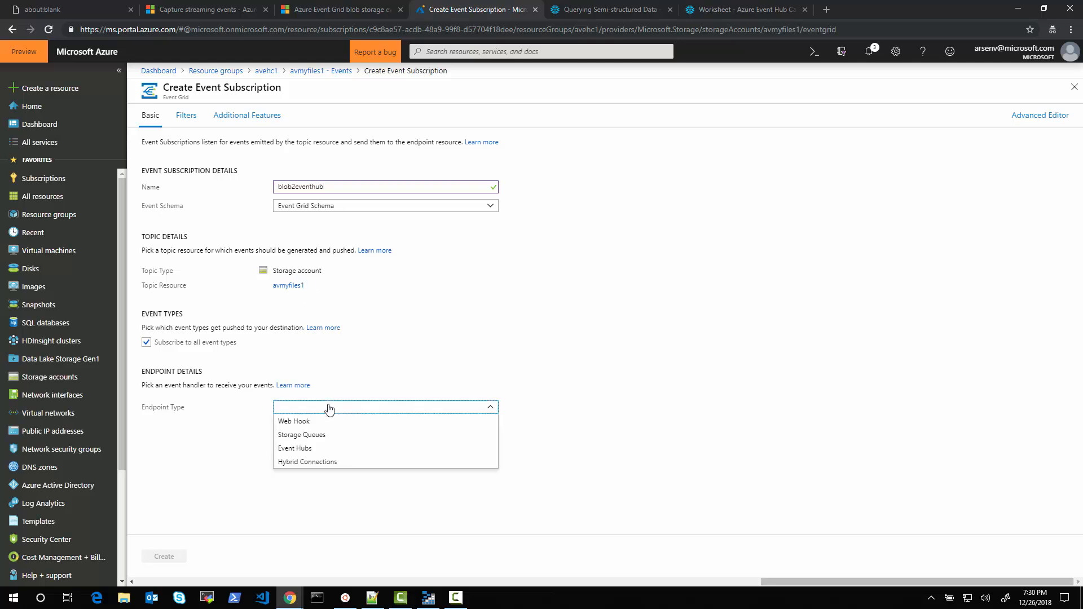
{"action": "left_click", "coordinate": [323, 449]}
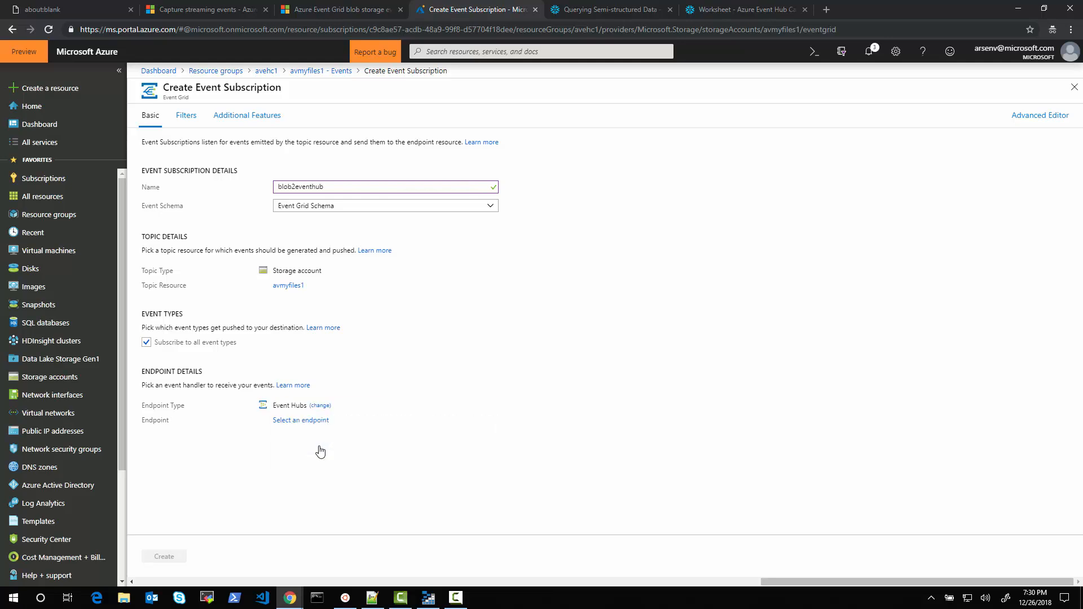
- Set the endpoint to event hub avehc1 in namespace avehc1ns, resource group avehc1, and create the event subscription
{"action": "left_click", "coordinate": [313, 422]}
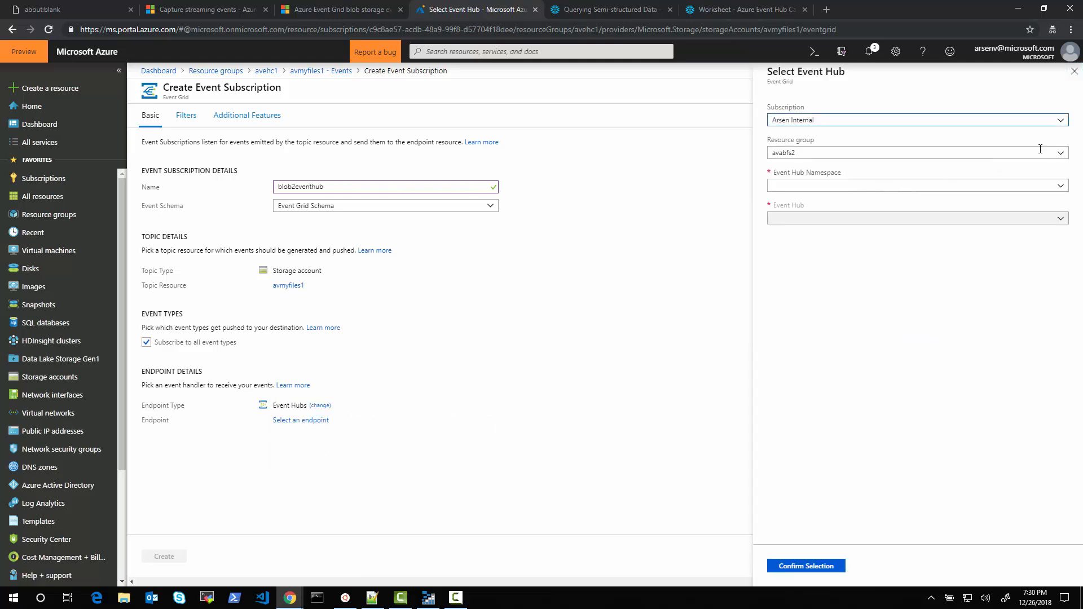
{"action": "left_click", "coordinate": [1061, 154]}
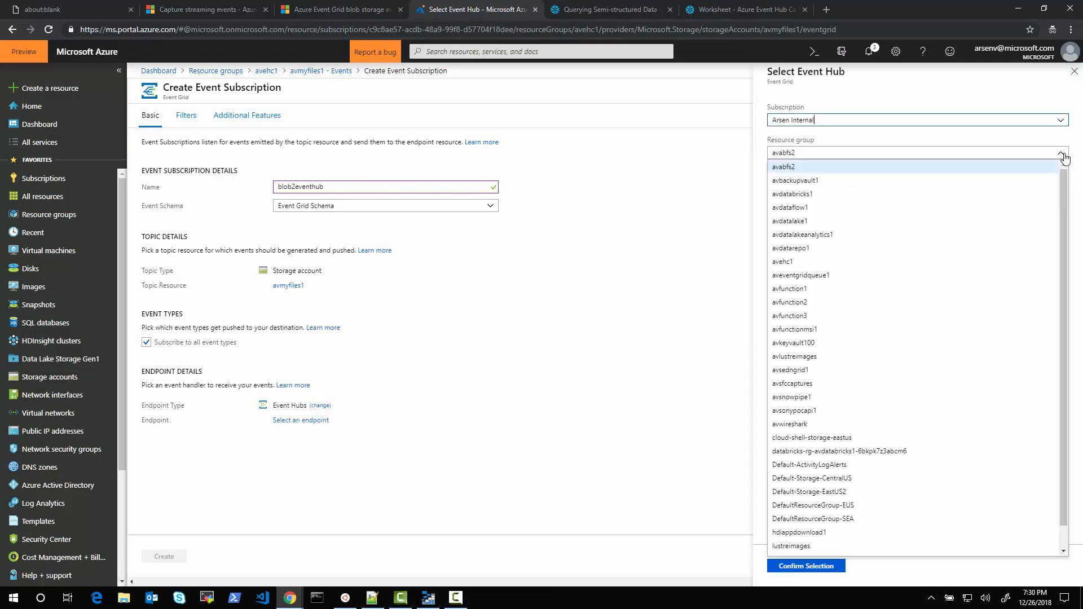
{"action": "left_click", "coordinate": [833, 261]}
{"action": "left_click", "coordinate": [816, 188]}
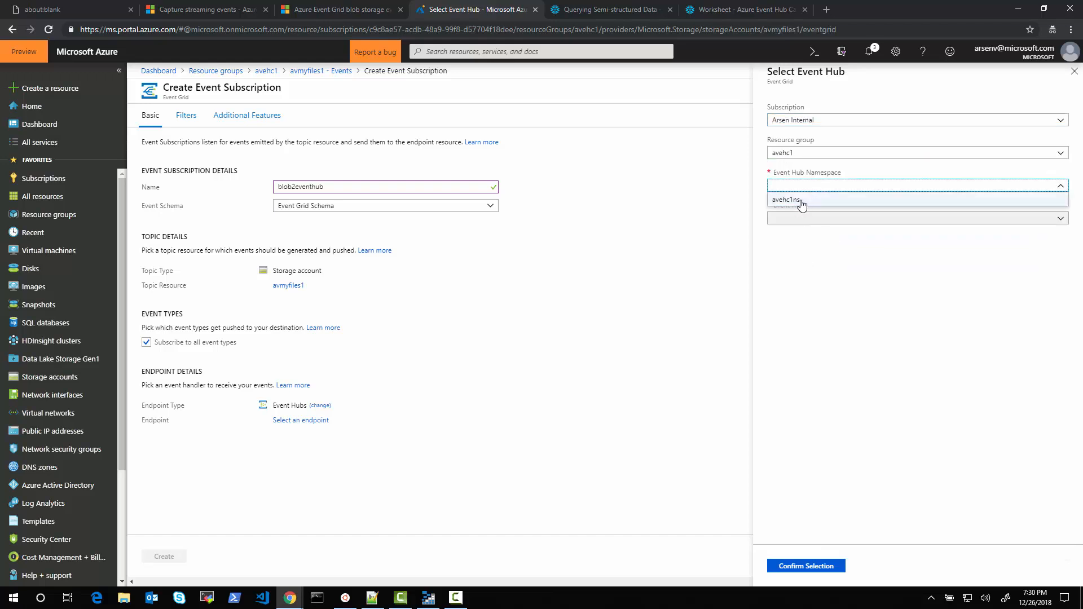
{"action": "left_click", "coordinate": [805, 203]}
{"action": "left_click", "coordinate": [1061, 220]}
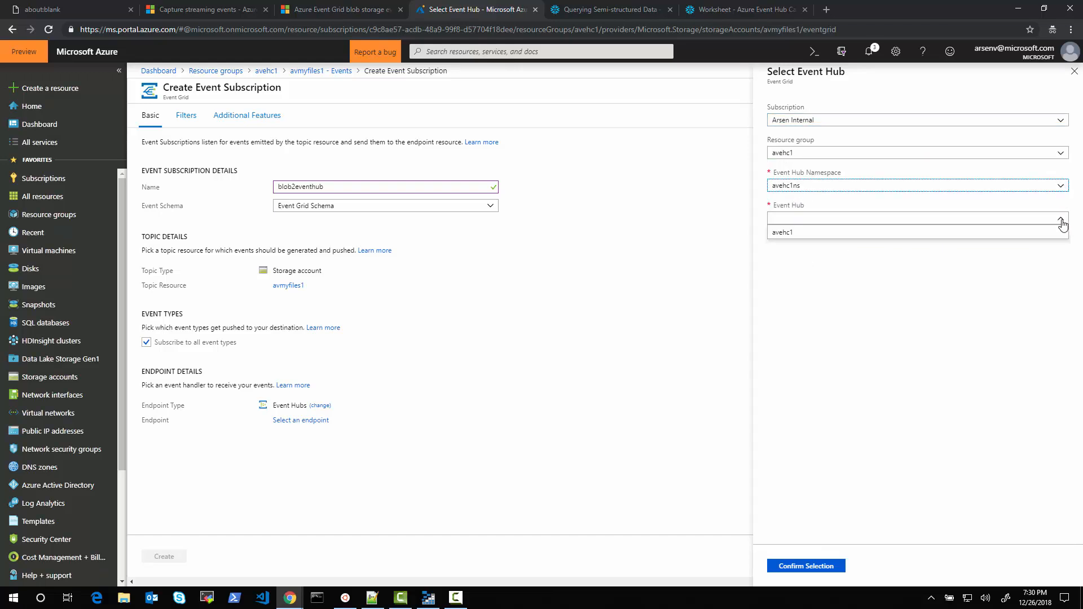
{"action": "left_click", "coordinate": [833, 235]}
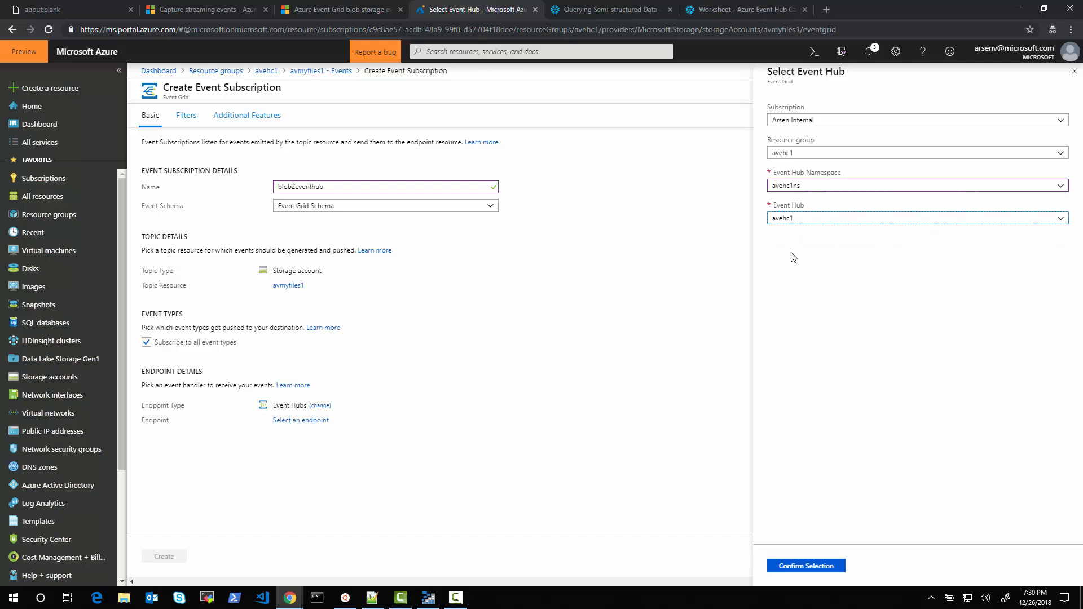
{"action": "left_click", "coordinate": [812, 567]}
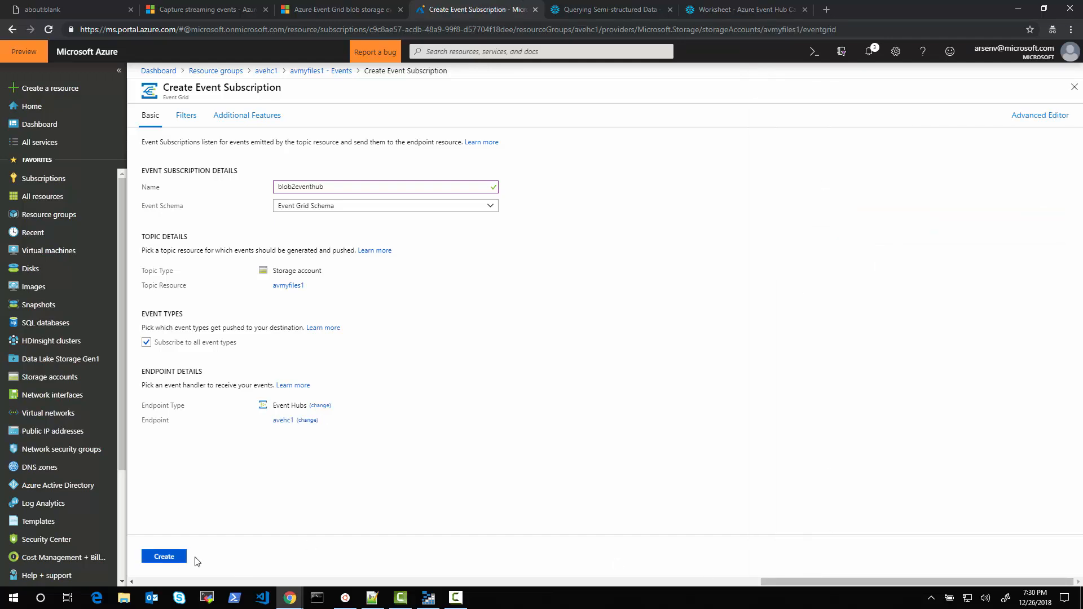
{"action": "left_click", "coordinate": [179, 558]}
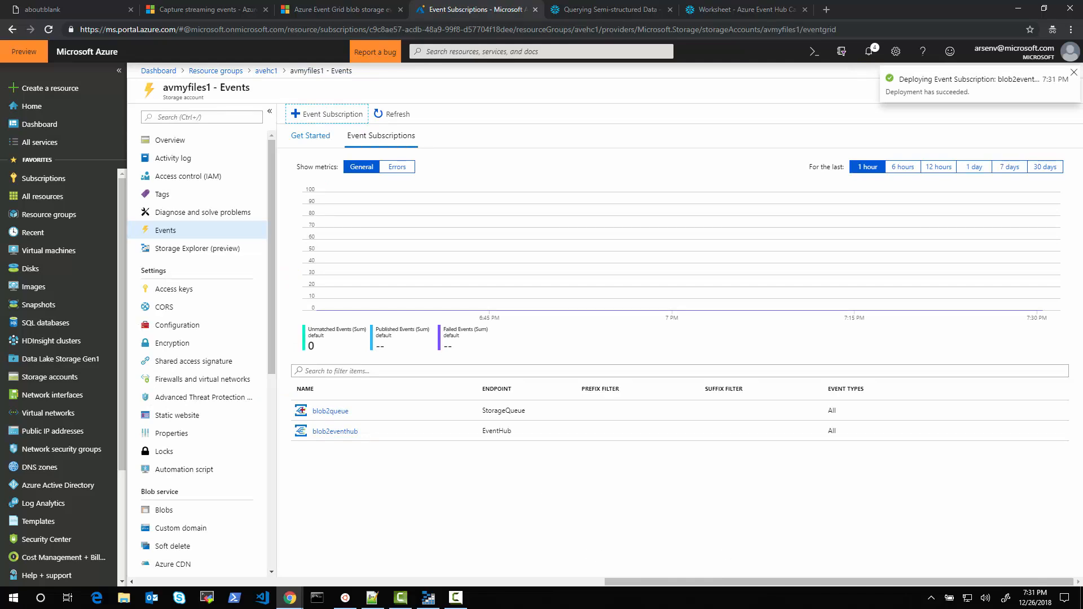
- Highlight the blob2queue and blob2eventhub entries in the avmyfiles1 event subscription list
{"action": "left_click_drag", "start_coordinate": [287, 400], "coordinate": [370, 397]}
{"action": "left_click_drag", "start_coordinate": [286, 441], "coordinate": [374, 442]}
{"action": "key", "text": "Escape"}
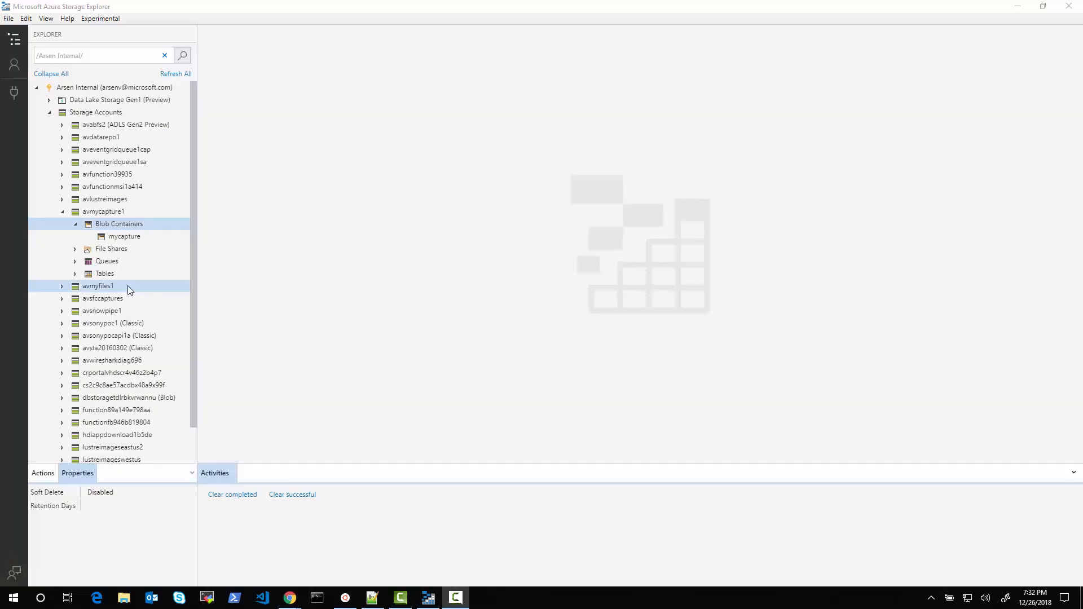
- In Azure Storage Explorer, browse avmycapture1's mycapture container to the Avro file in avehc1ns/avehc1/0/2018/12/27/01/26
{"action": "left_click", "coordinate": [133, 237]}
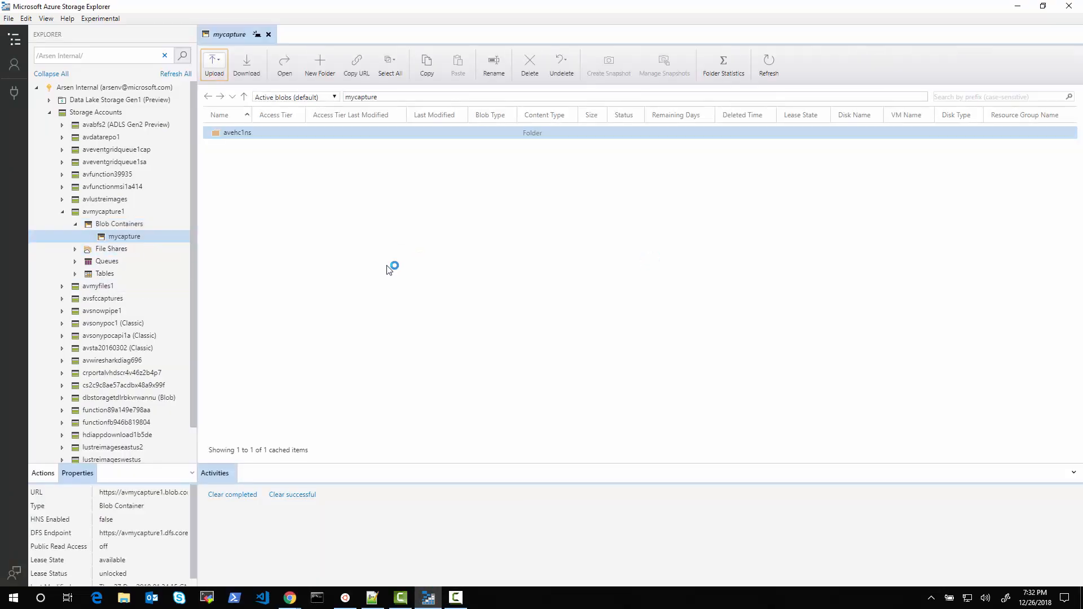
{"action": "double_click", "coordinate": [237, 133]}
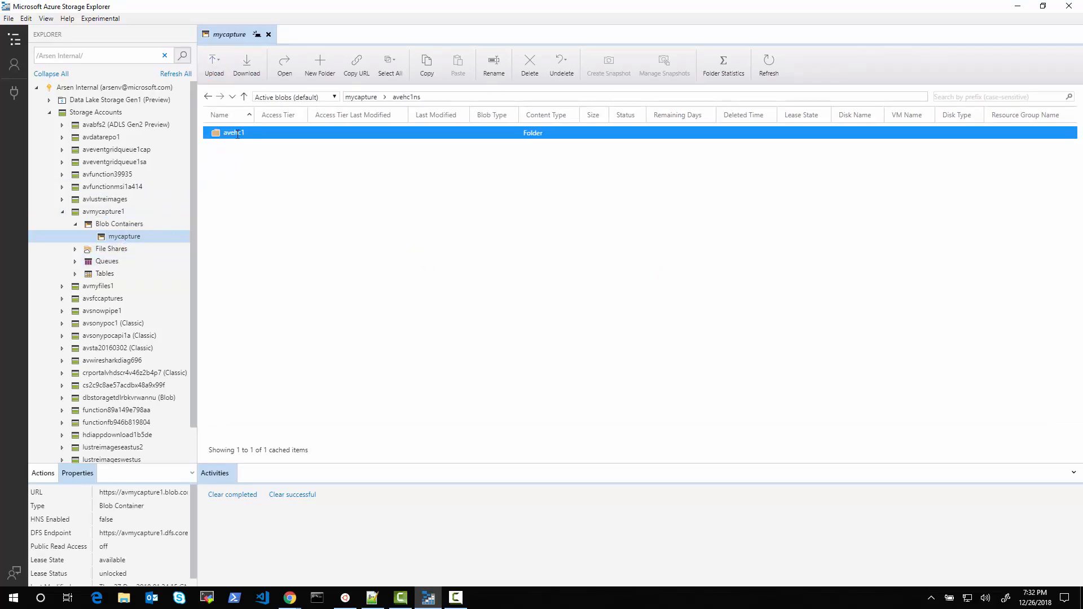
{"action": "double_click", "coordinate": [237, 133]}
{"action": "double_click", "coordinate": [227, 134]}
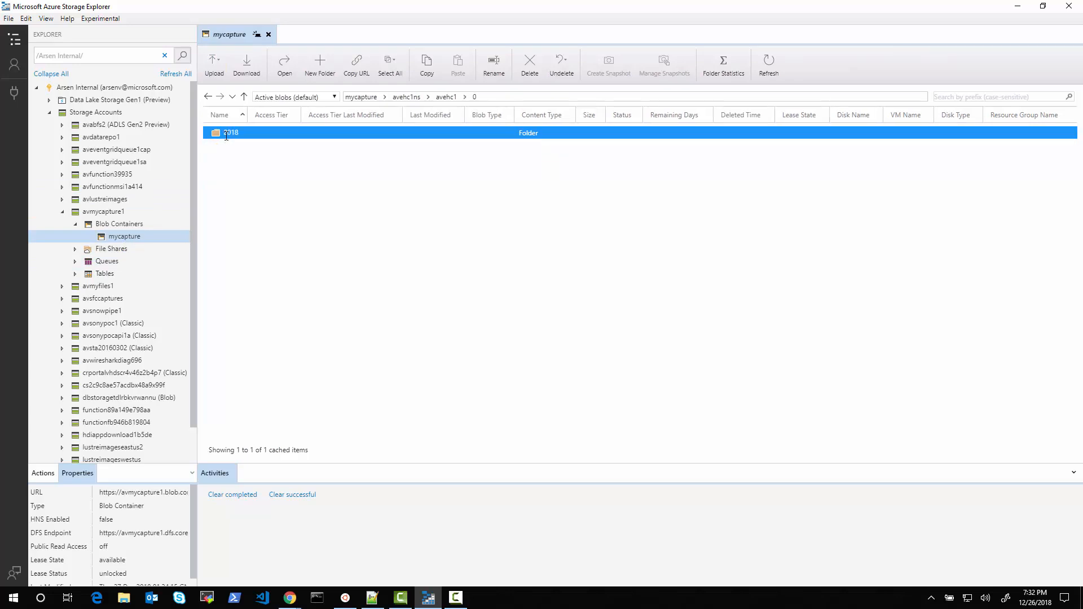
{"action": "double_click", "coordinate": [231, 132]}
{"action": "double_click", "coordinate": [232, 134]}
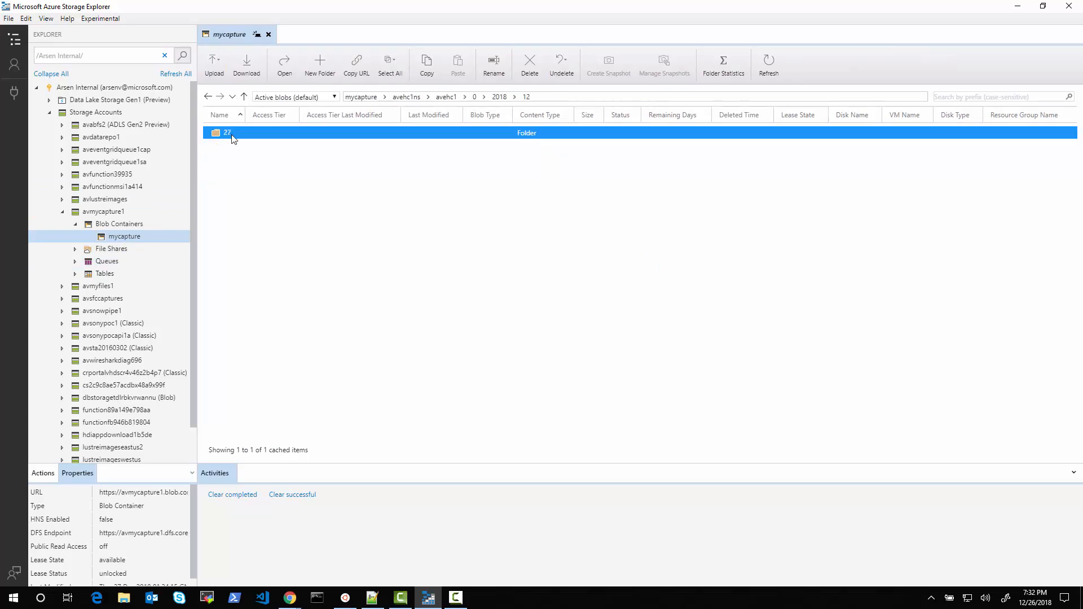
{"action": "double_click", "coordinate": [233, 135]}
{"action": "double_click", "coordinate": [231, 134]}
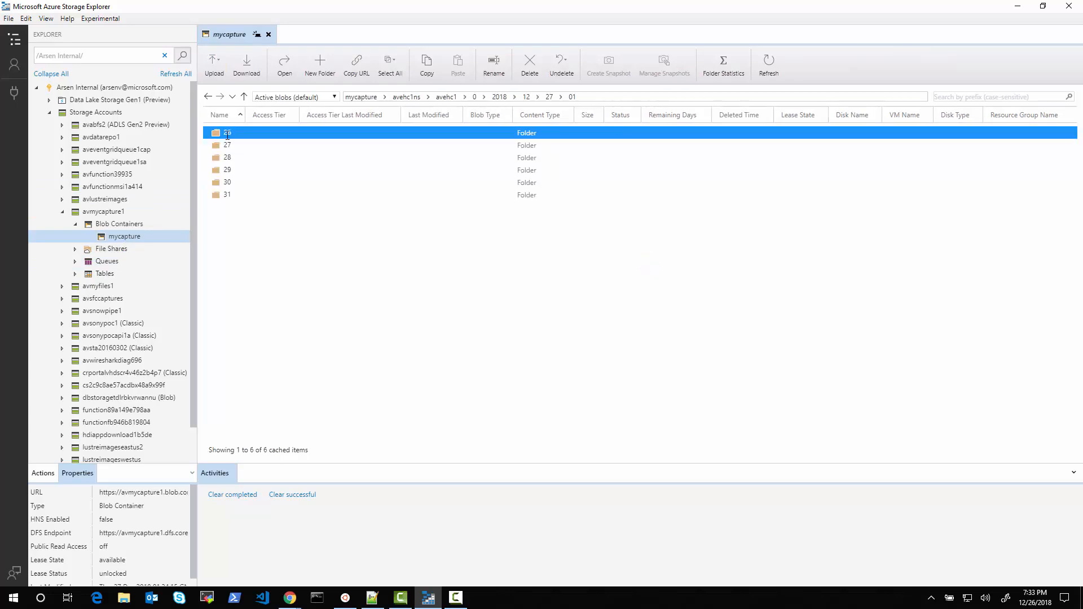
{"action": "double_click", "coordinate": [229, 133]}
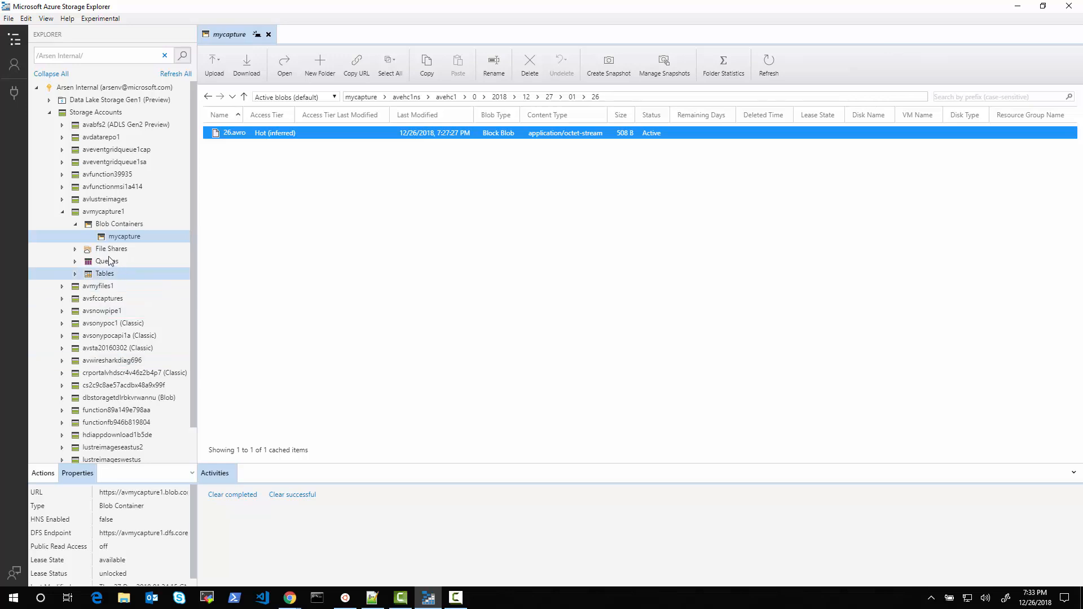
- Collapse avmycapture1's blob containers and open the myfiles blob container under the avmyfiles1 storage account
{"action": "left_click", "coordinate": [76, 226]}
{"action": "left_click", "coordinate": [77, 226]}
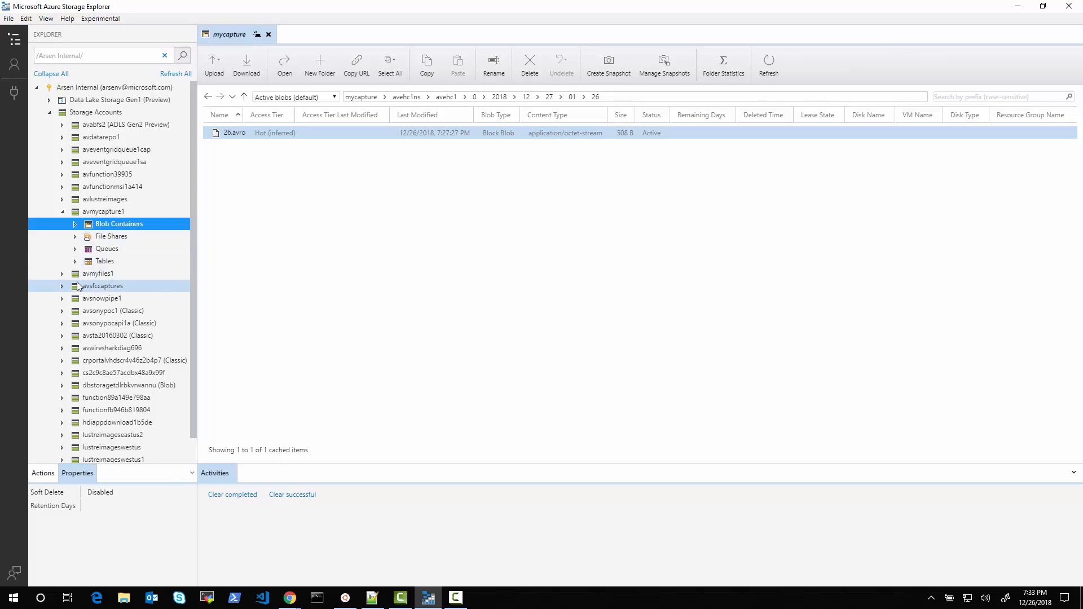
{"action": "left_click", "coordinate": [63, 274]}
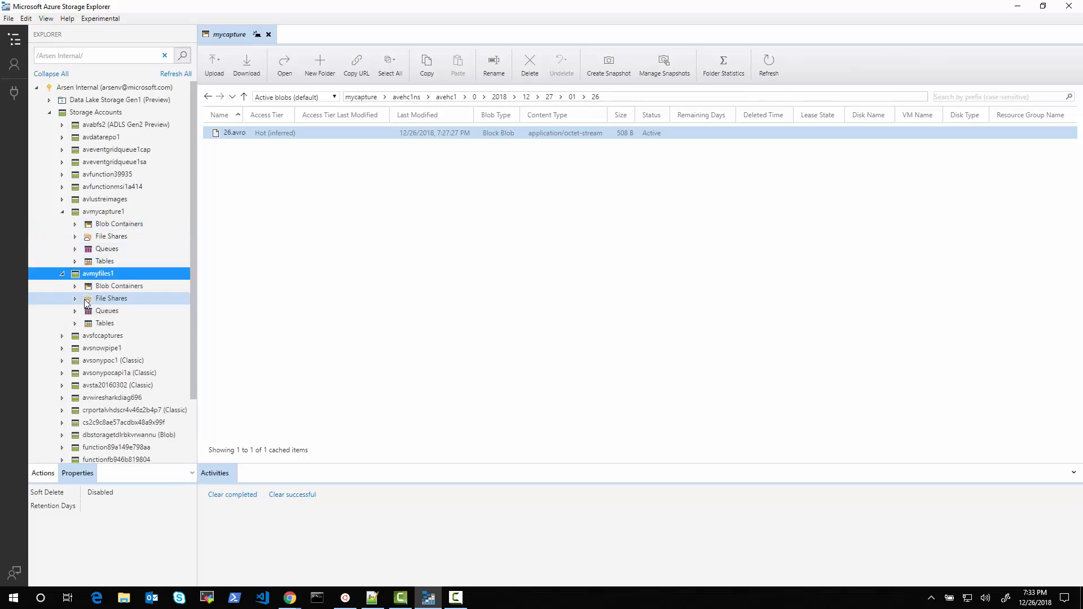
{"action": "double_click", "coordinate": [119, 286]}
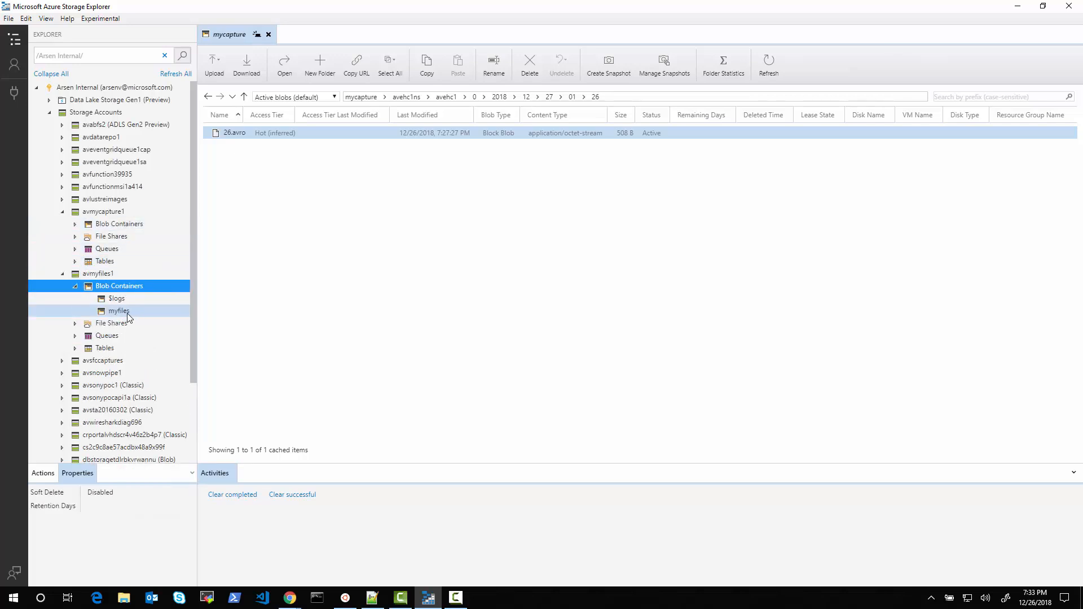
{"action": "left_click", "coordinate": [119, 311]}
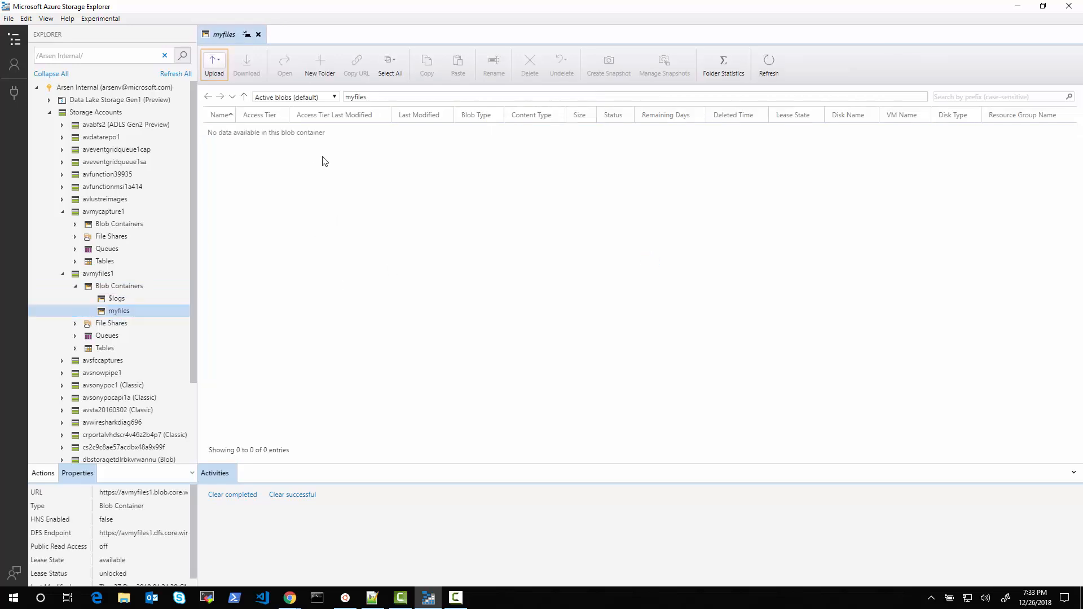
- In the Ubuntu terminal, try az storage blob upload-batch to avmyfiles1 with --destination-path myfiles, --source /mnt/c/Tools/Putty and --pattern "*.*"
{"action": "left_click", "coordinate": [345, 598]}
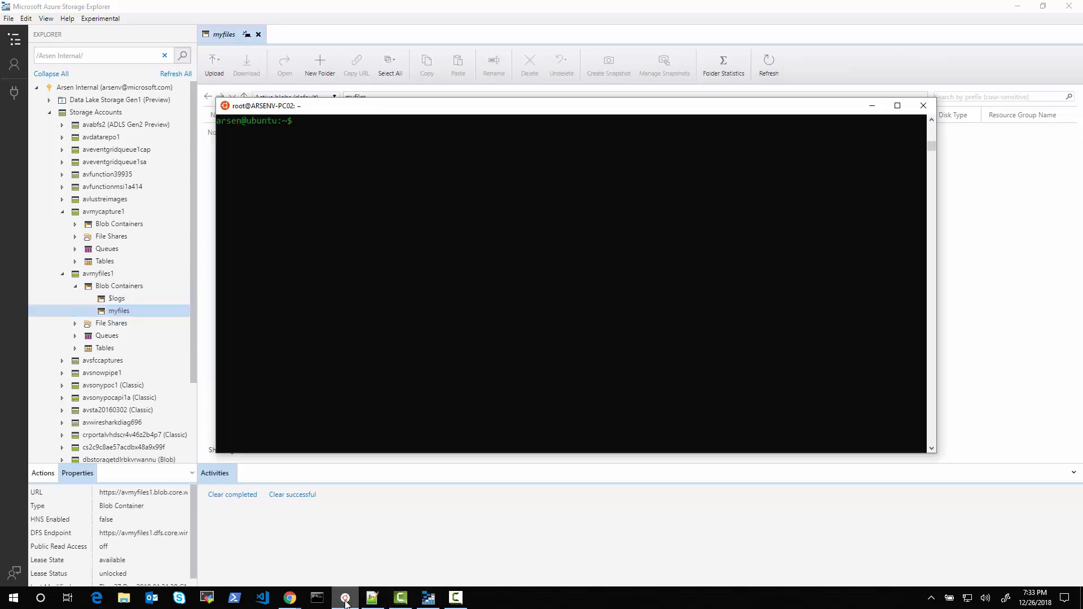
{"action": "left_click", "coordinate": [1019, 9]}
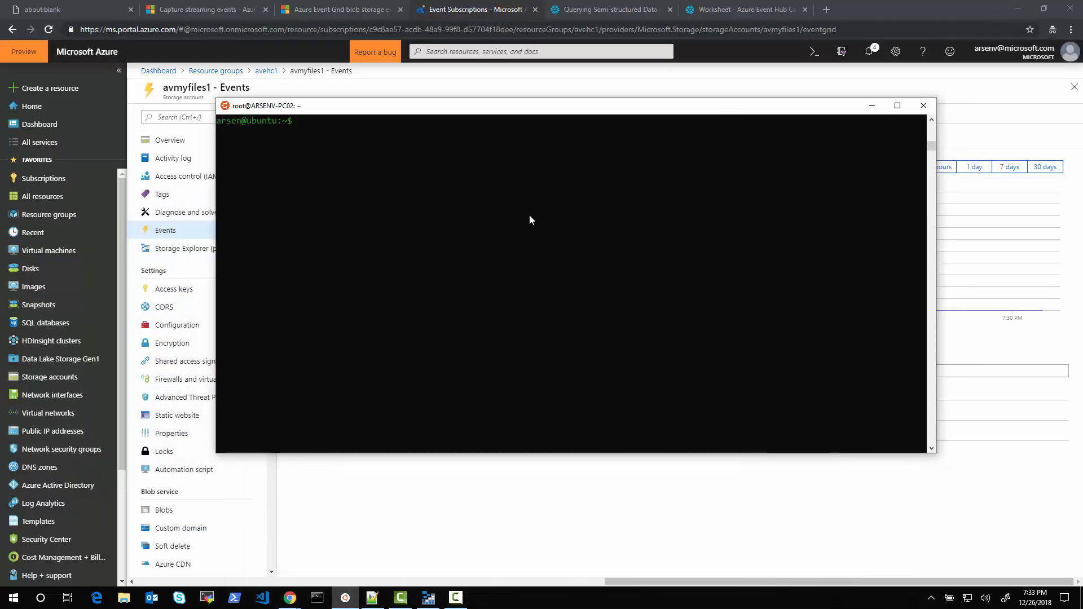
{"action": "key", "text": "alt+Tab"}
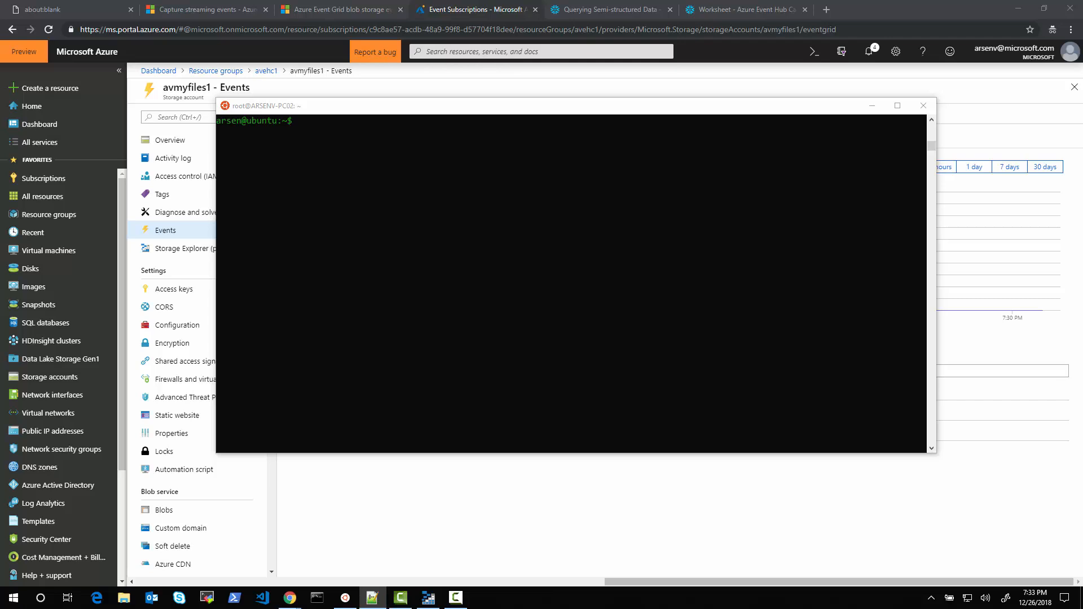
{"action": "left_click", "coordinate": [550, 245]}
{"action": "right_click", "coordinate": [550, 246]}
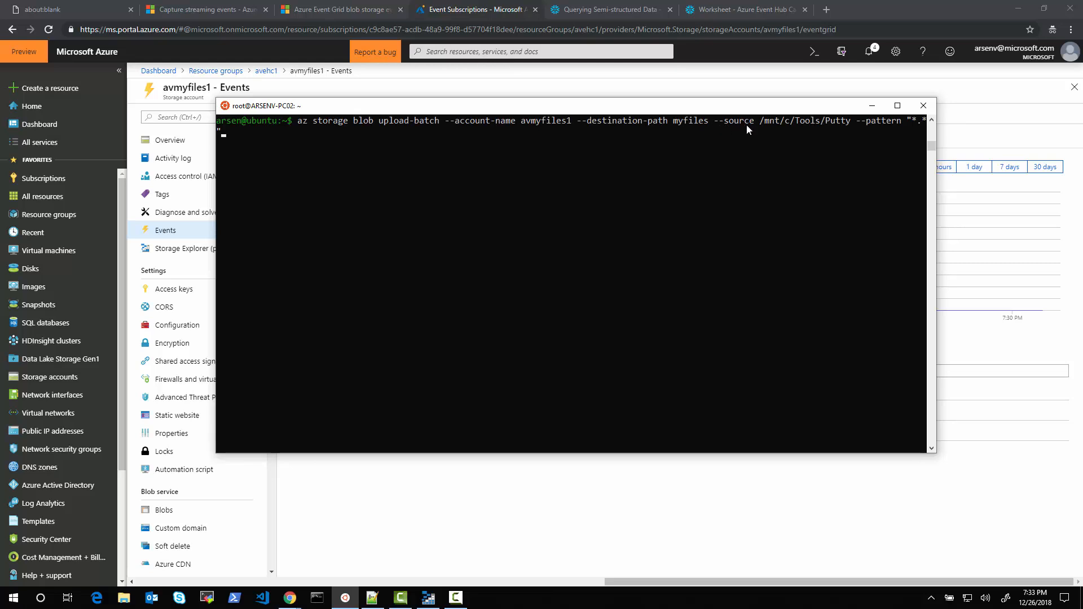
{"action": "left_click", "coordinate": [838, 123]}
{"action": "key", "text": "Escape"}
{"action": "key", "text": "Return"}
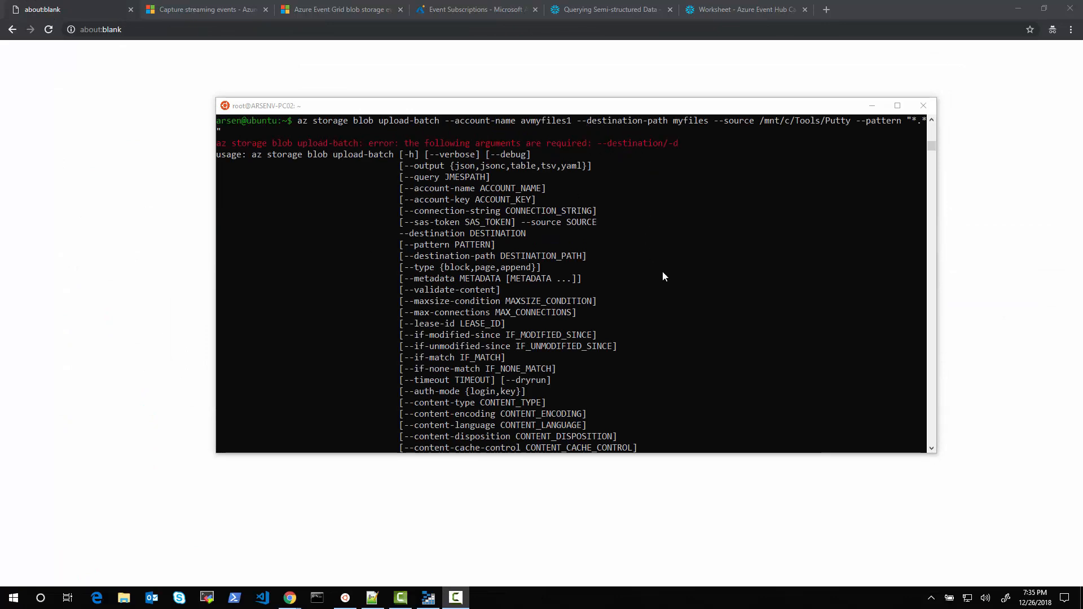
- Run az storage blob upload-batch for avmyfiles1 with --destination myfiles, --source /mnt/c/Tools/Putty and --pattern "*.*", refreshing the container listing during the upload
{"action": "left_click", "coordinate": [670, 287]}
{"action": "scroll", "coordinate": [679, 327], "scroll_direction": "down", "scroll_amount": 6}
{"action": "key", "text": "Up"}
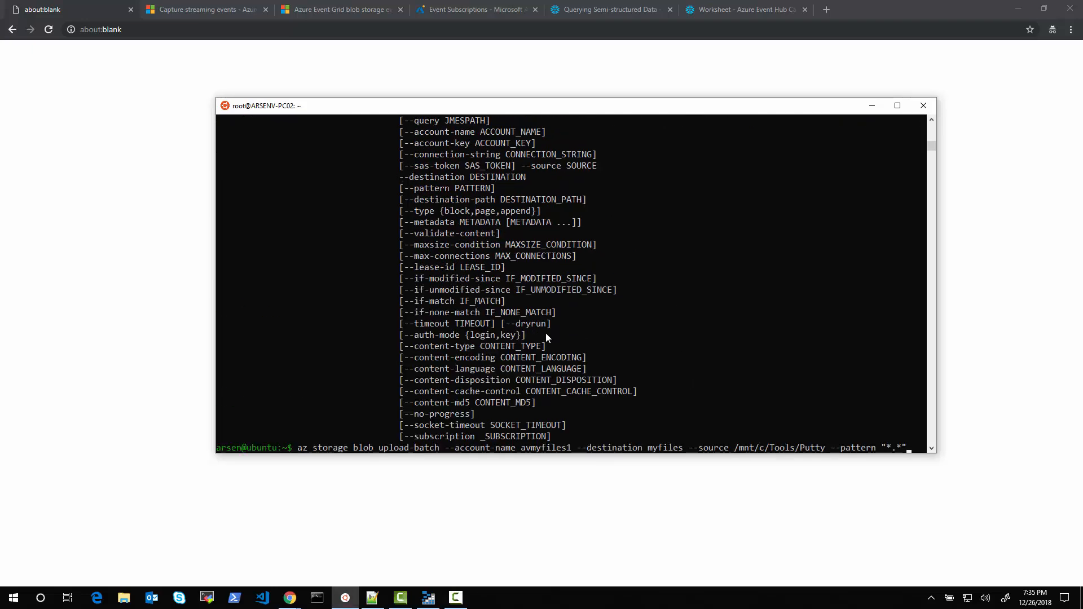
{"action": "key", "text": "Return"}
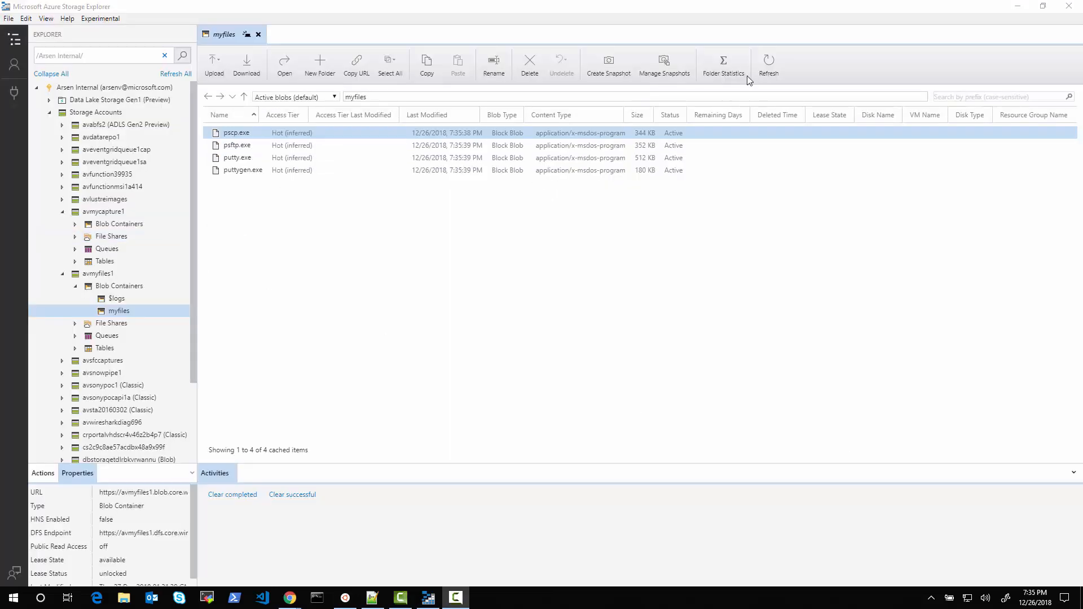
{"action": "left_click", "coordinate": [770, 60]}
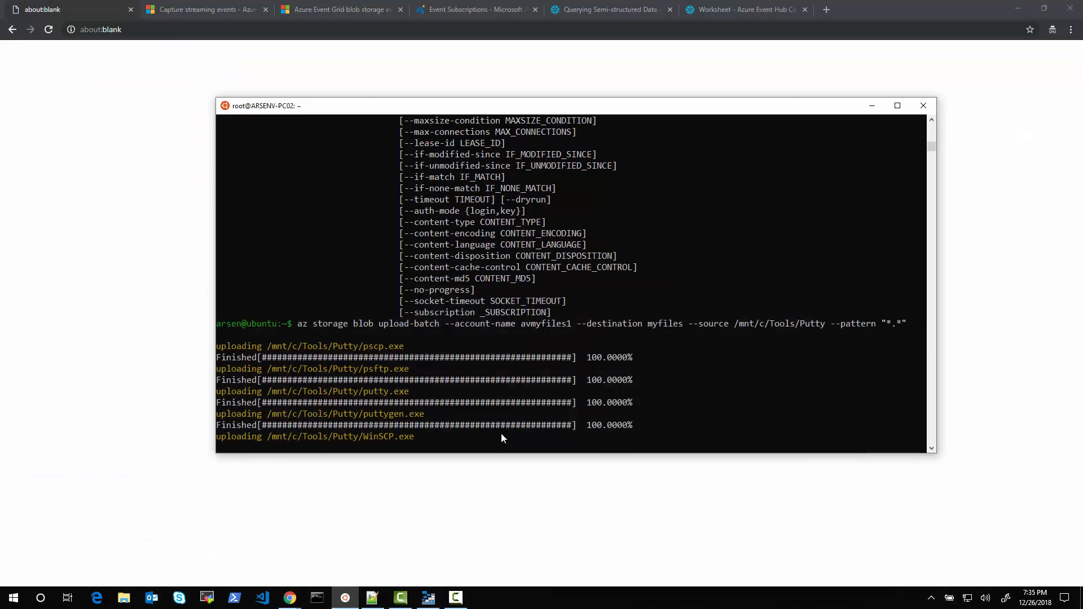
{"action": "key", "text": "Return"}
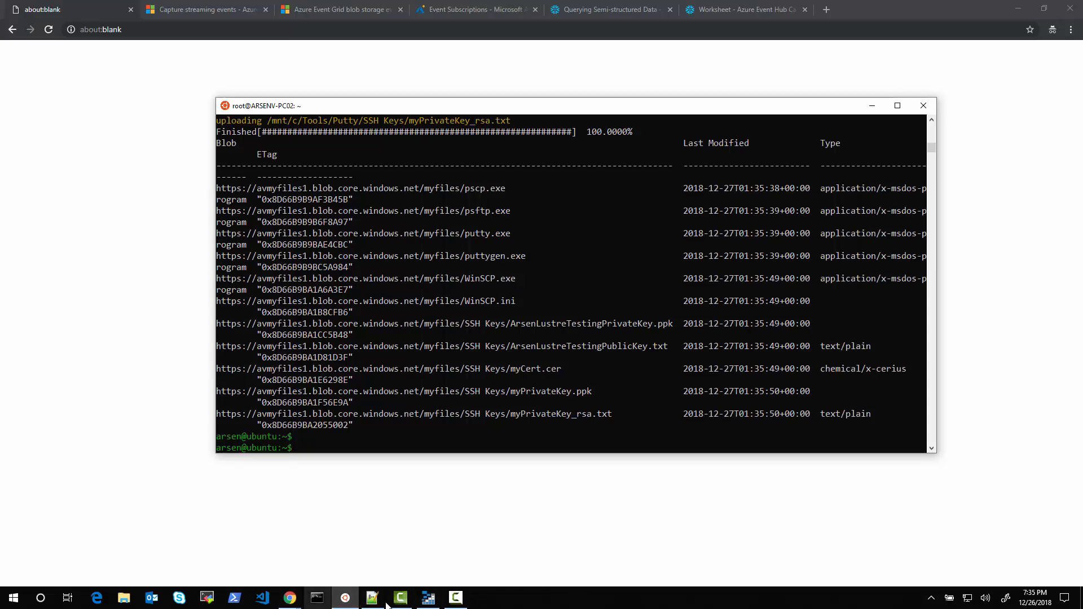
- Check the uploaded files in the myfiles container in Azure Storage Explorer and return to the Ubuntu terminal
{"action": "left_click", "coordinate": [428, 603]}
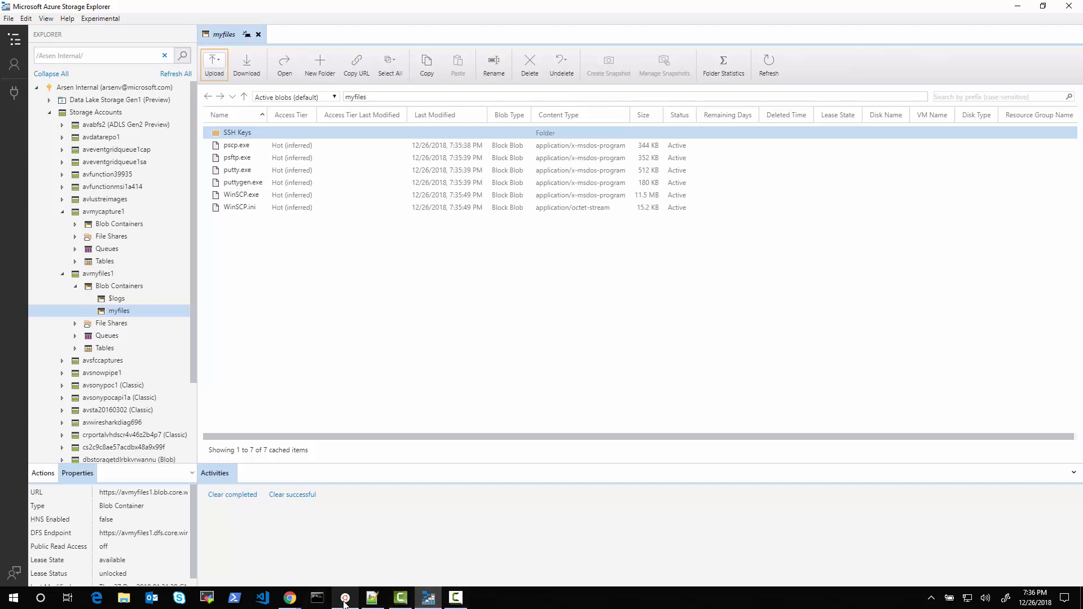
{"action": "mouse_move", "coordinate": [345, 604]}
{"action": "left_click", "coordinate": [346, 553]}
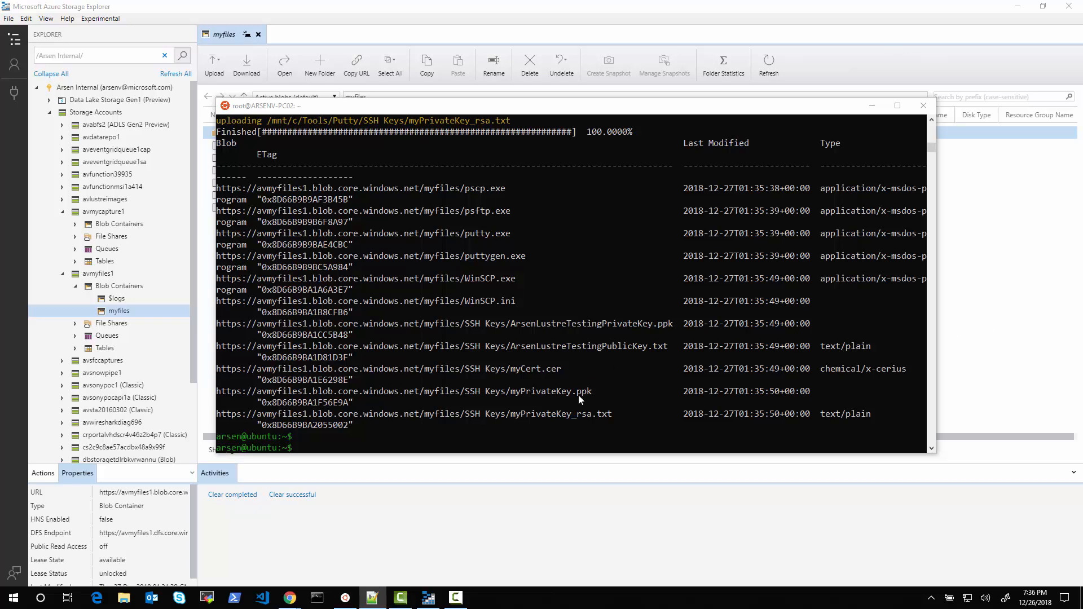
- Run az storage blob upload-batch for avmyfiles1 with --destination myfiles, --source /mnt/c/Python36 and --pattern "*.*" in the Ubuntu terminal
{"action": "left_click", "coordinate": [571, 430]}
{"action": "right_click", "coordinate": [571, 430]}
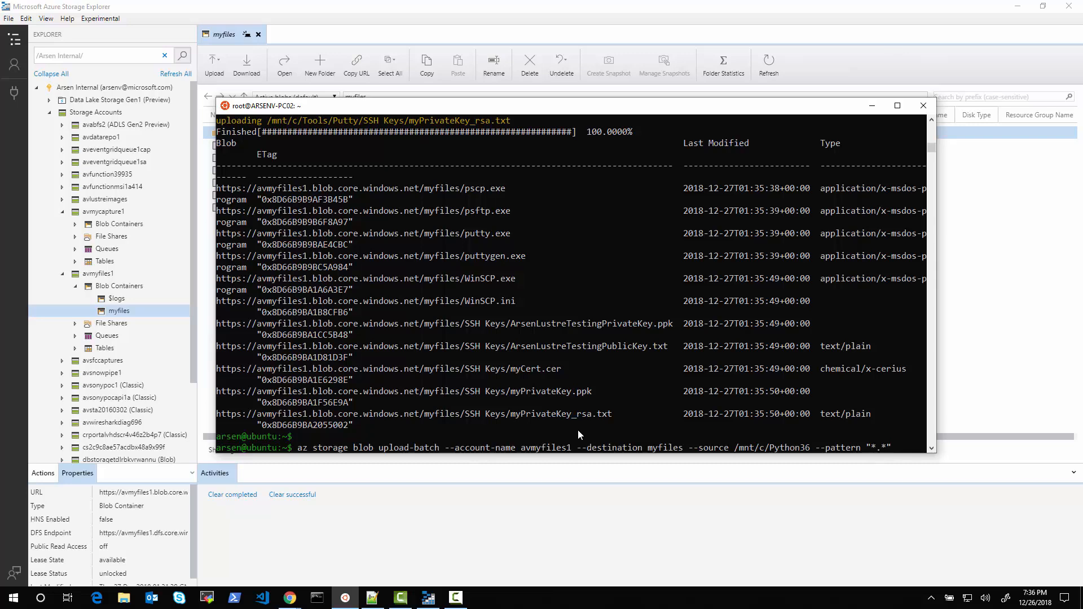
{"action": "key", "text": "Return"}
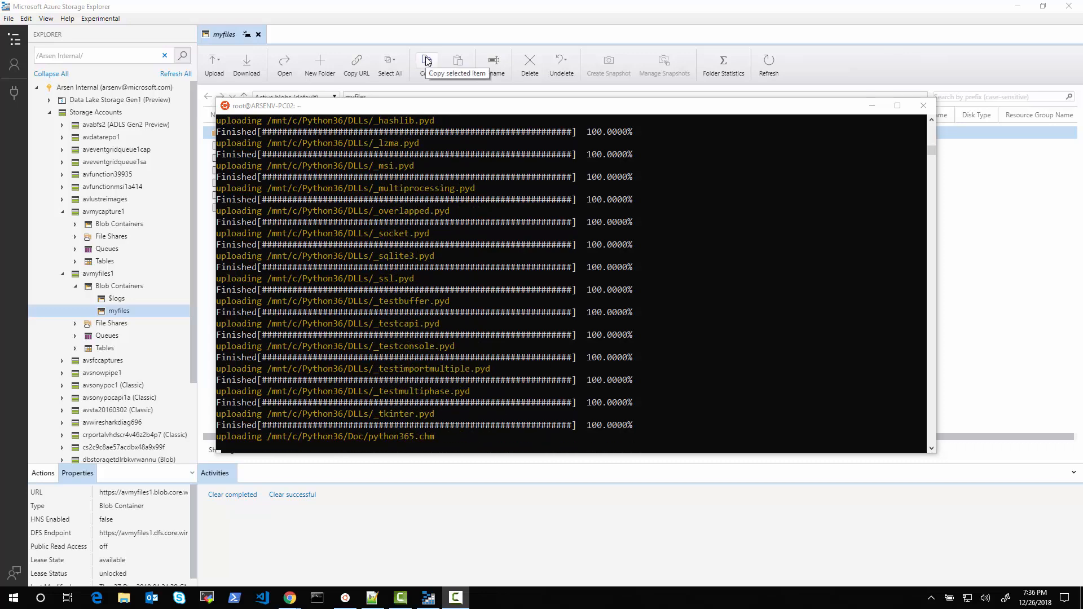
- Switch to Azure Storage Explorer and refresh the myfiles container listing to check the Python36 upload
{"action": "left_click", "coordinate": [387, 6]}
{"action": "left_click", "coordinate": [770, 62]}
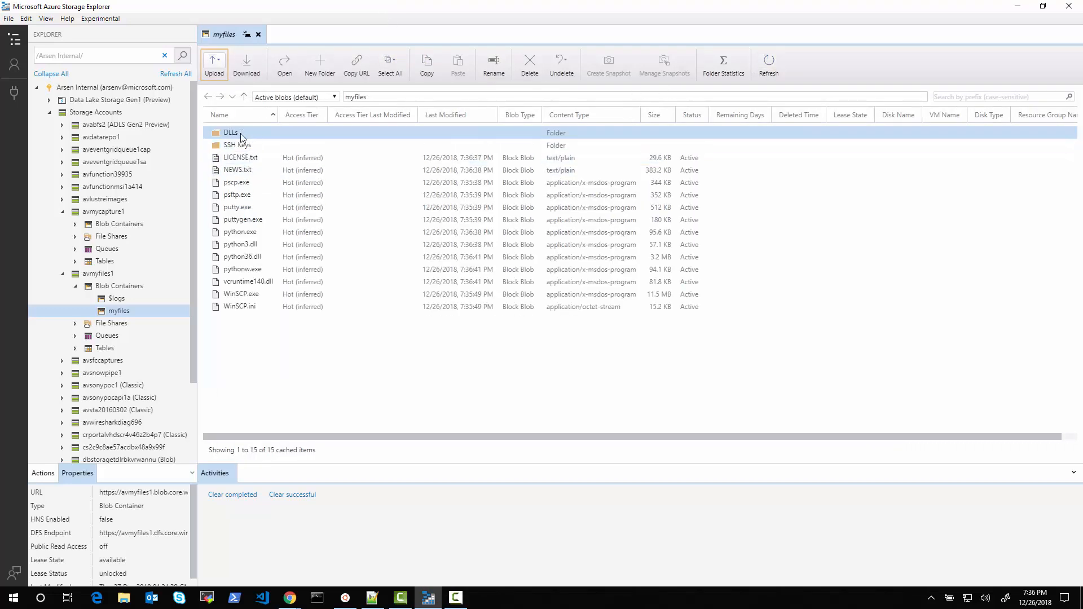
{"action": "left_click", "coordinate": [774, 61]}
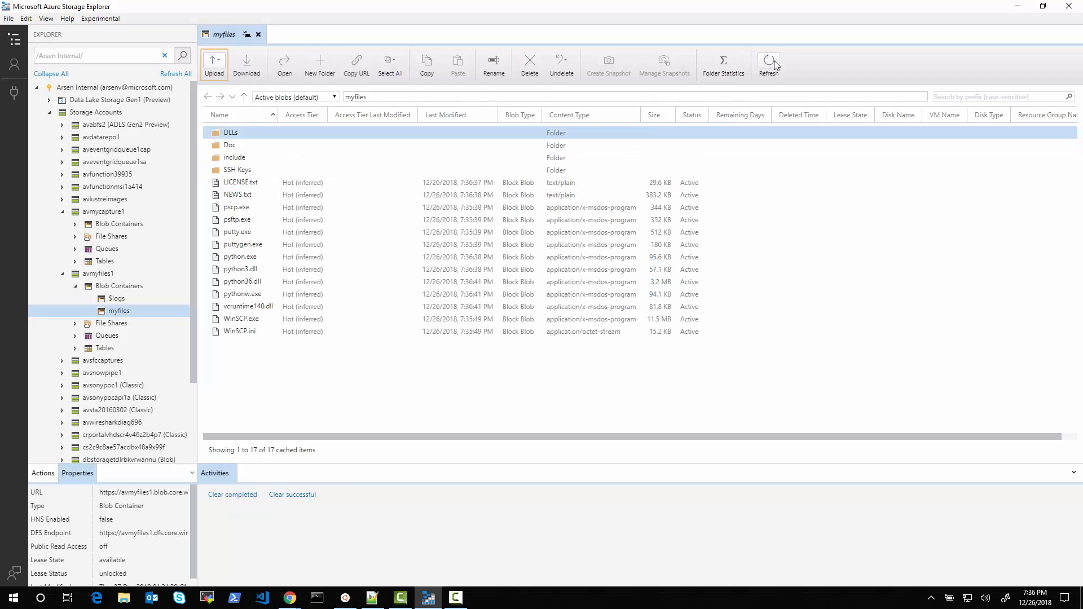
{"action": "left_click", "coordinate": [230, 133]}
- Switch to the Azure portal in Chrome and refresh the Event Subscriptions metrics of the avmyfiles1 storage account
{"action": "mouse_move", "coordinate": [290, 604]}
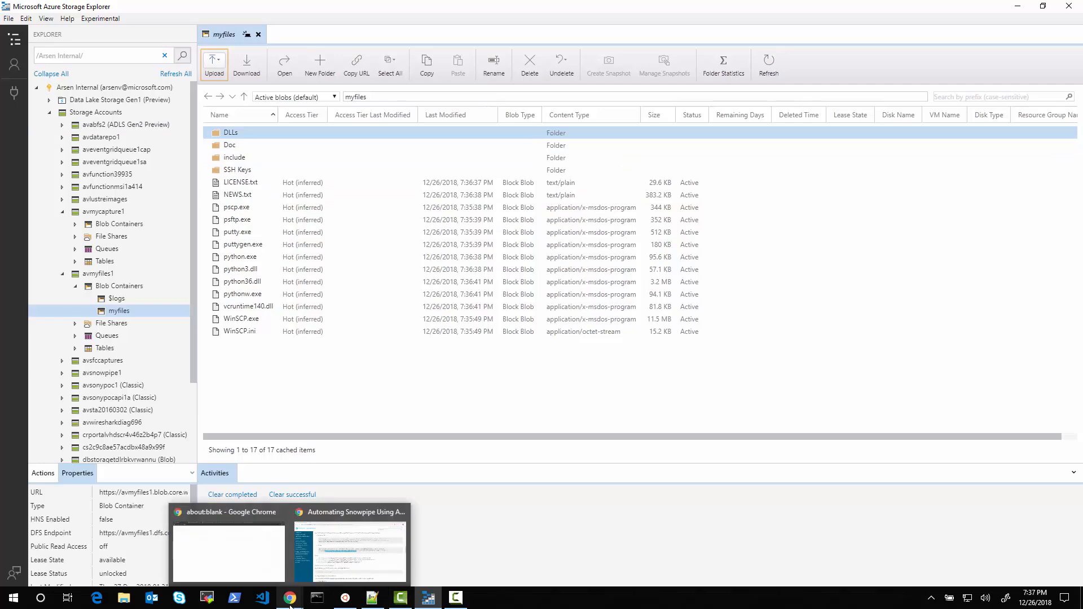
{"action": "left_click", "coordinate": [244, 569]}
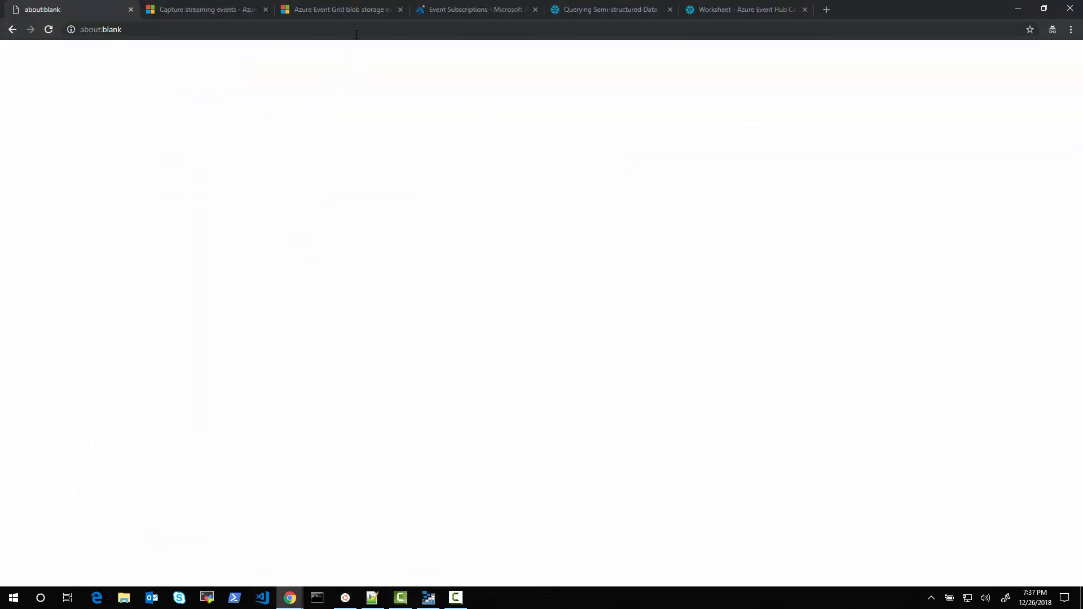
{"action": "left_click", "coordinate": [494, 9]}
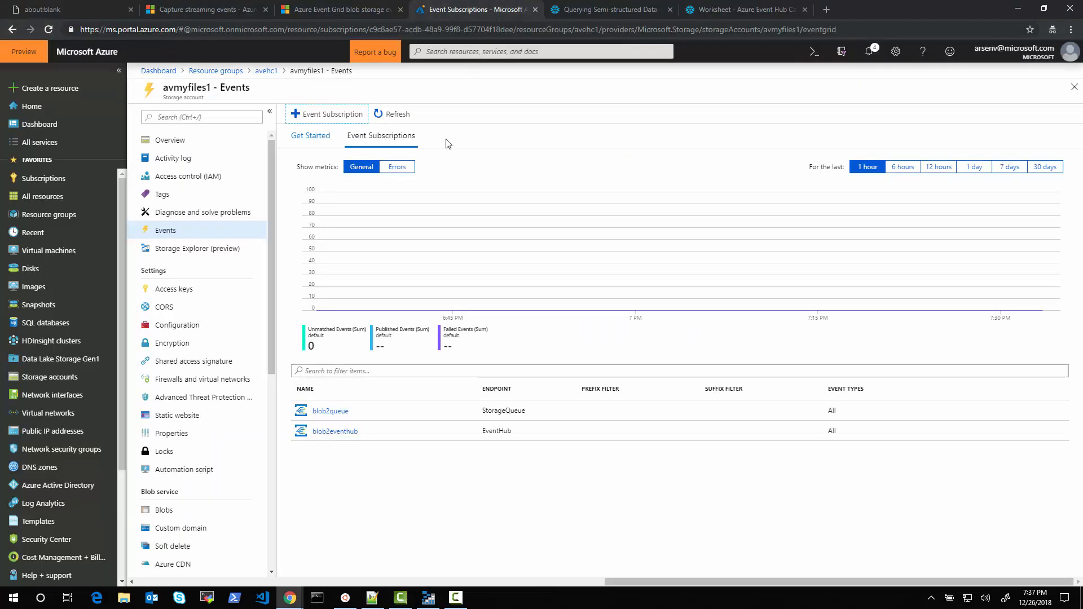
{"action": "left_click", "coordinate": [384, 112]}
{"action": "left_click", "coordinate": [383, 113]}
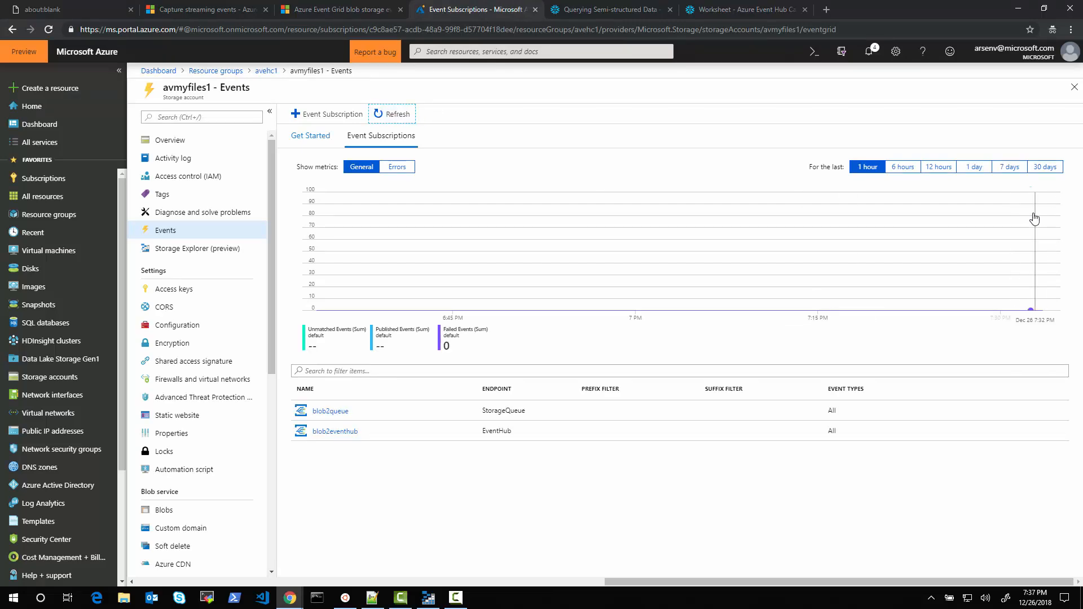
- Inspect the blobs in avmyfiles1's myfiles container from the avehc1 resource group, then close the container view
{"action": "left_click", "coordinate": [1074, 88]}
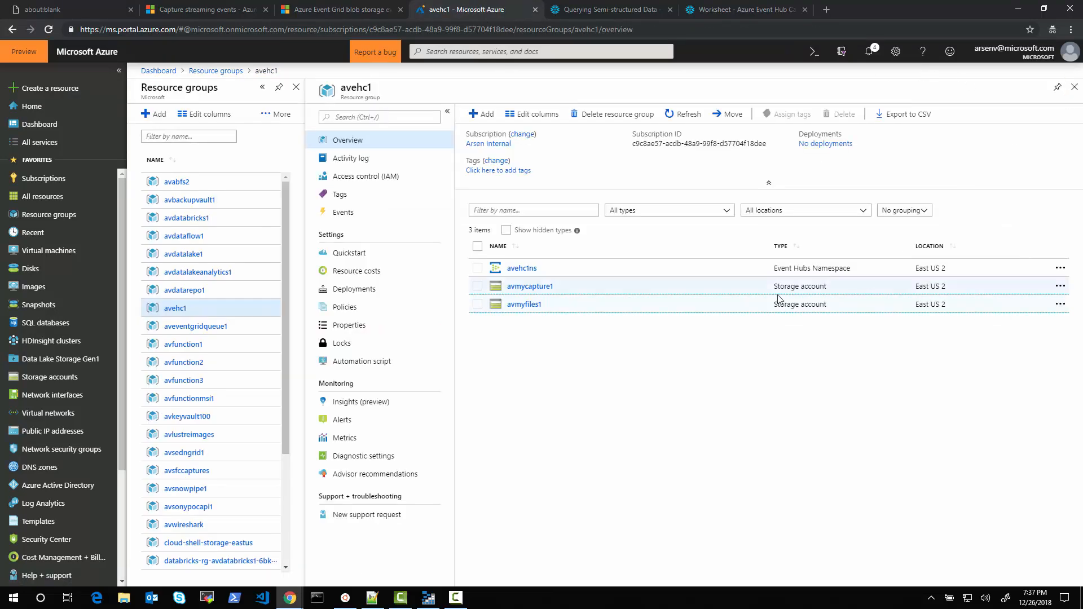
{"action": "left_click", "coordinate": [524, 304]}
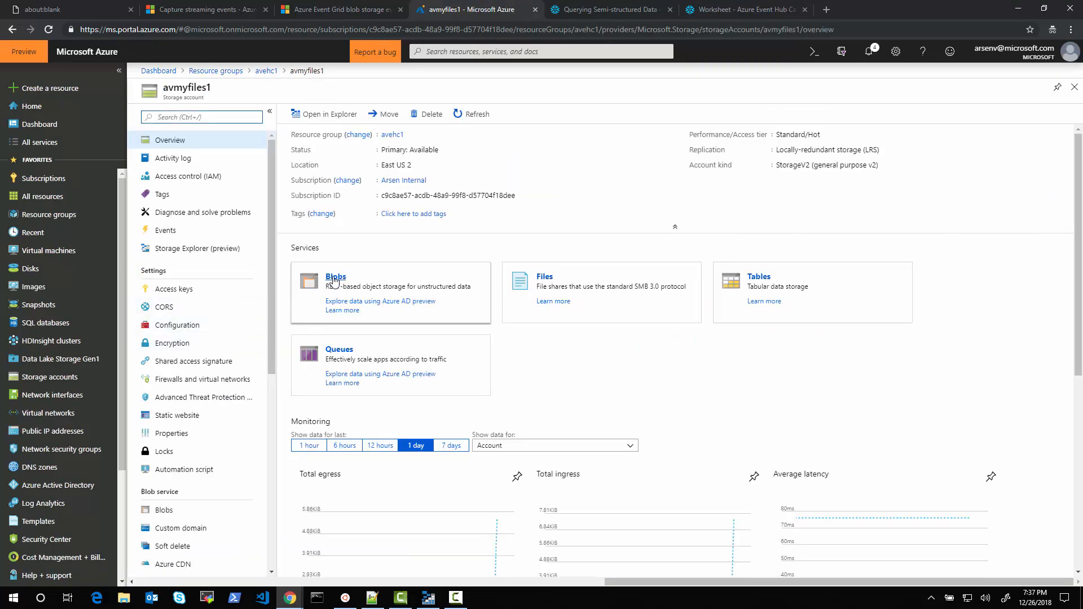
{"action": "left_click", "coordinate": [335, 278]}
{"action": "left_click", "coordinate": [322, 198]}
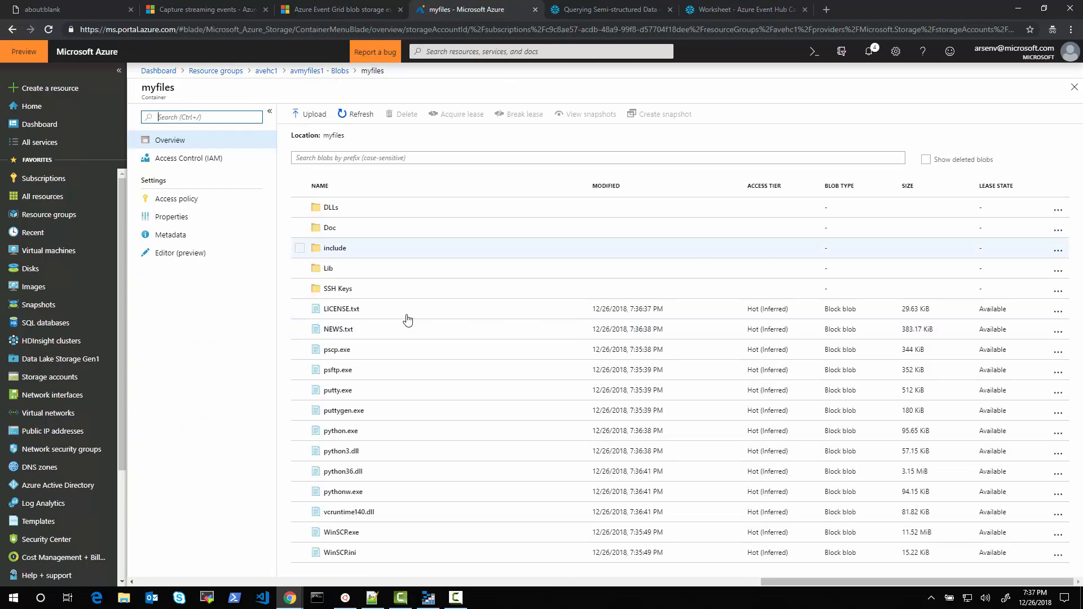
{"action": "left_click", "coordinate": [1071, 89]}
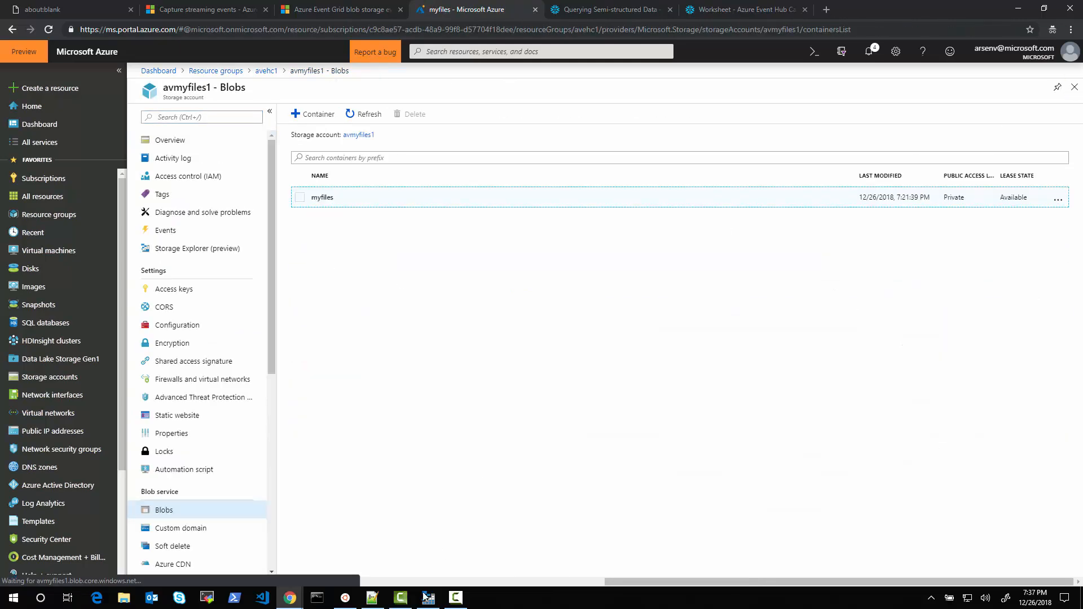
- Return to Azure Storage Explorer, refresh the myfiles listing, and check the upload progress in the Ubuntu terminal before minimizing it
{"action": "left_click", "coordinate": [428, 598]}
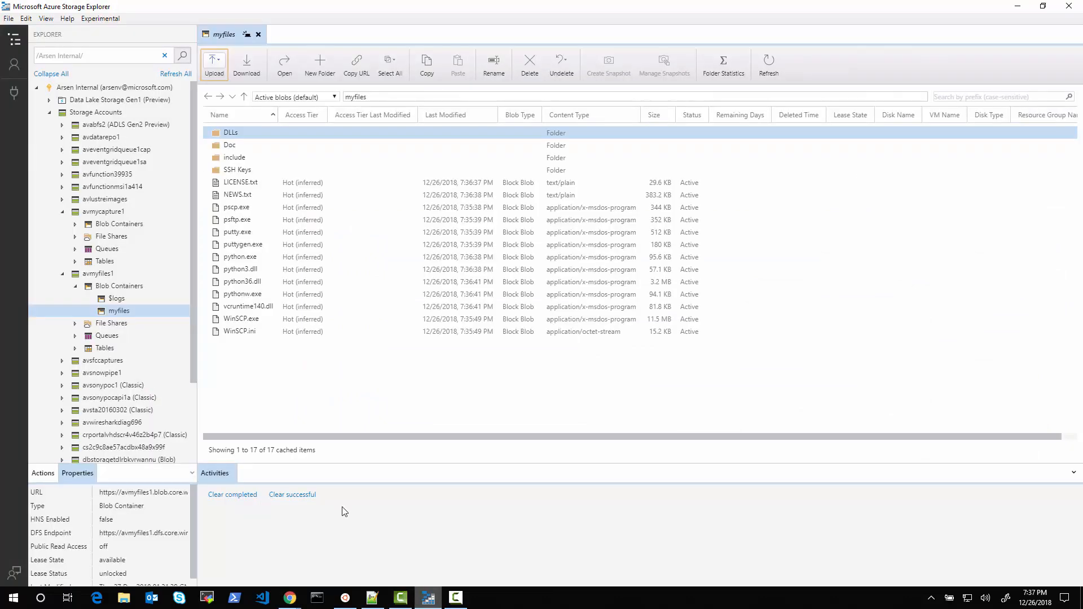
{"action": "left_click", "coordinate": [769, 62]}
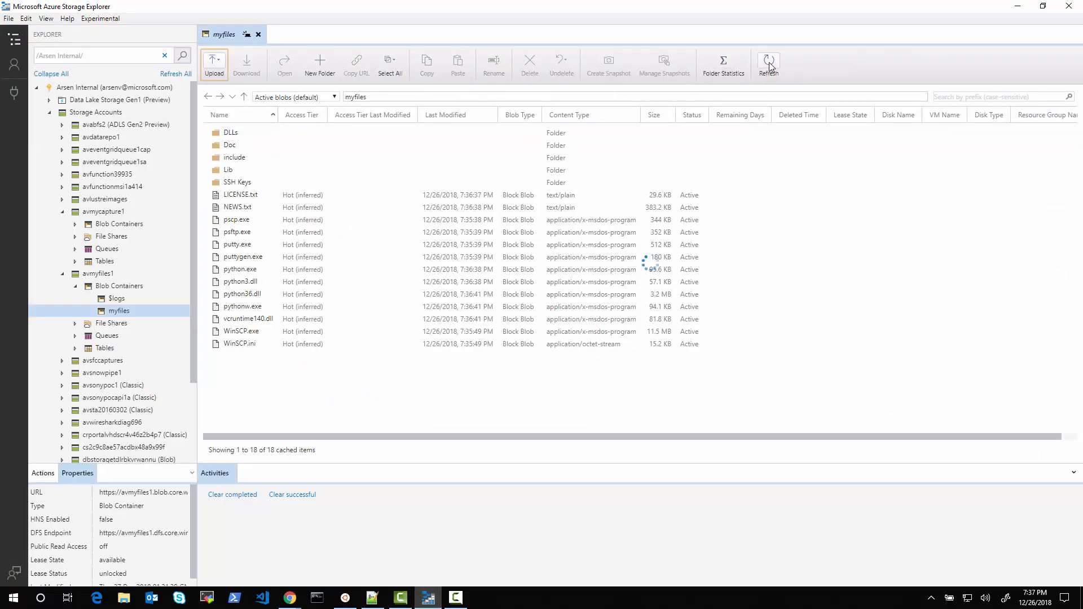
{"action": "left_click", "coordinate": [346, 597]}
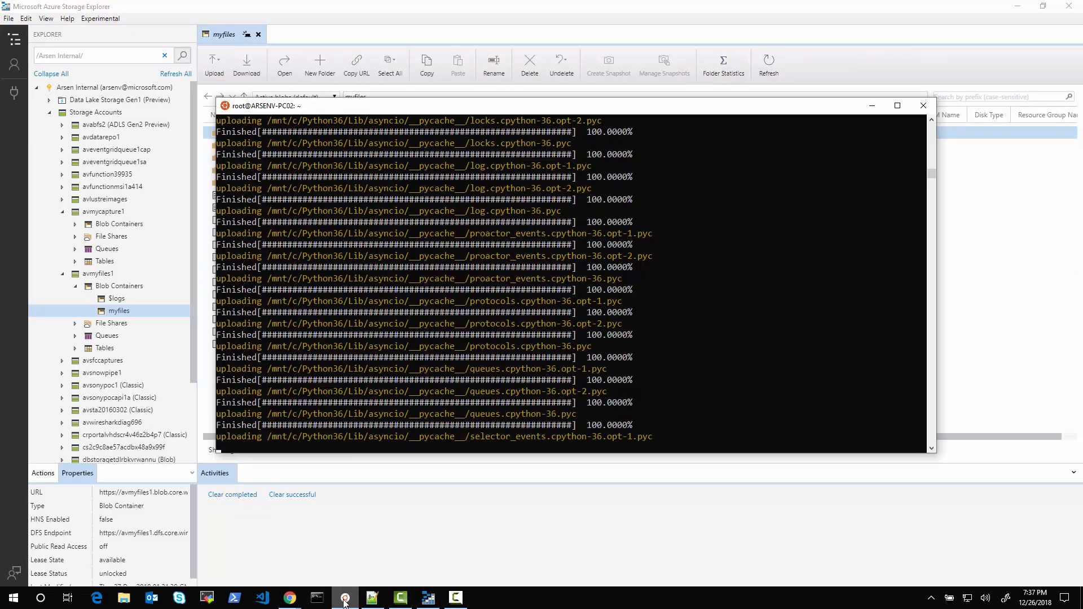
{"action": "left_click", "coordinate": [873, 107]}
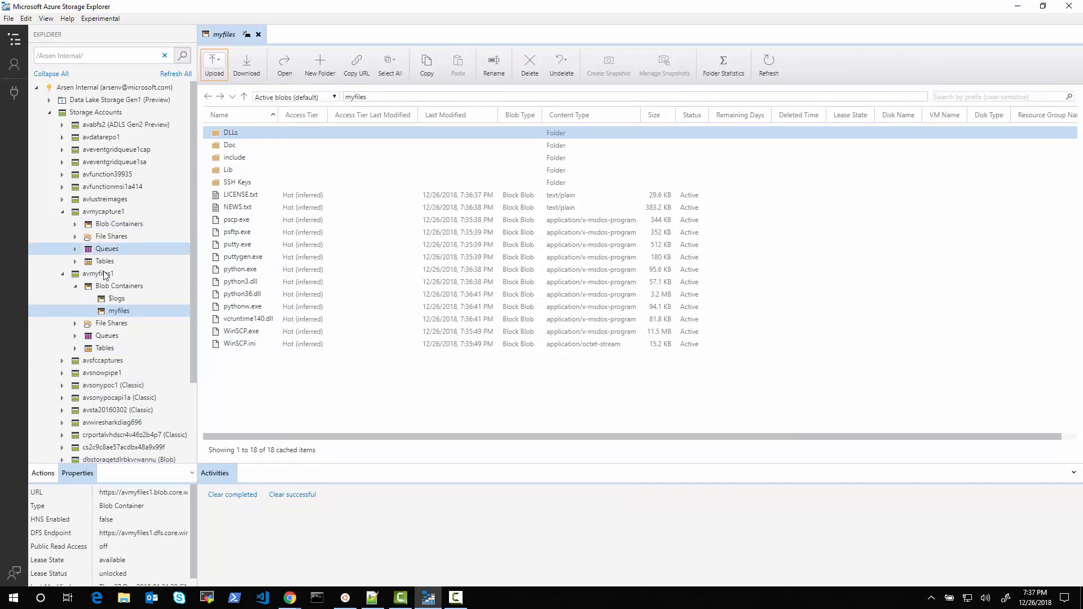
- Open queue1 under avmyfiles1's queues and refresh it repeatedly to check the incoming event messages
{"action": "left_click", "coordinate": [75, 336]}
{"action": "left_click", "coordinate": [119, 350]}
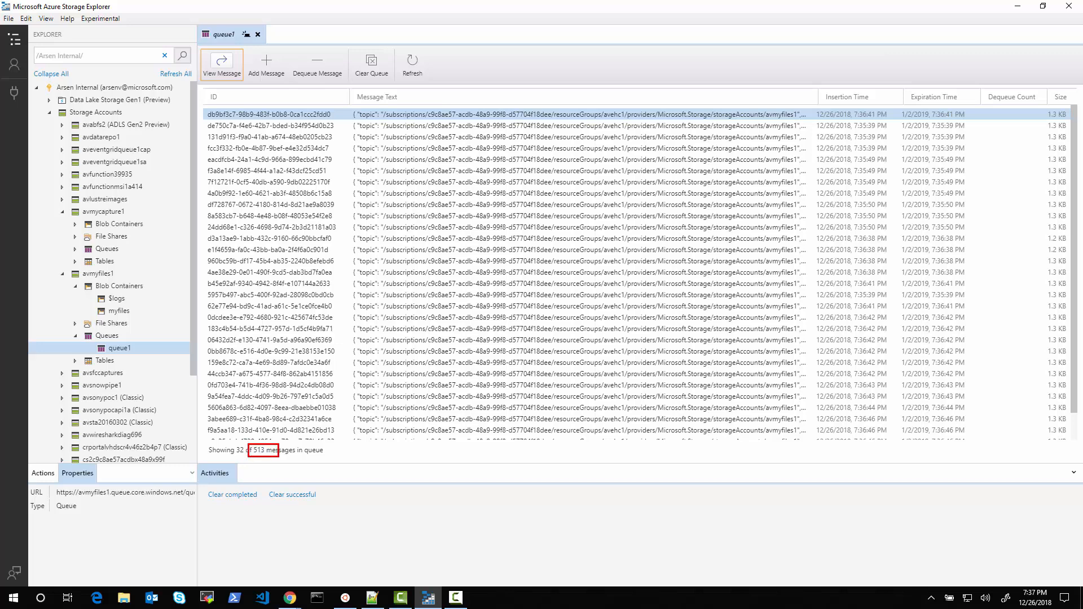
{"action": "left_click", "coordinate": [411, 62]}
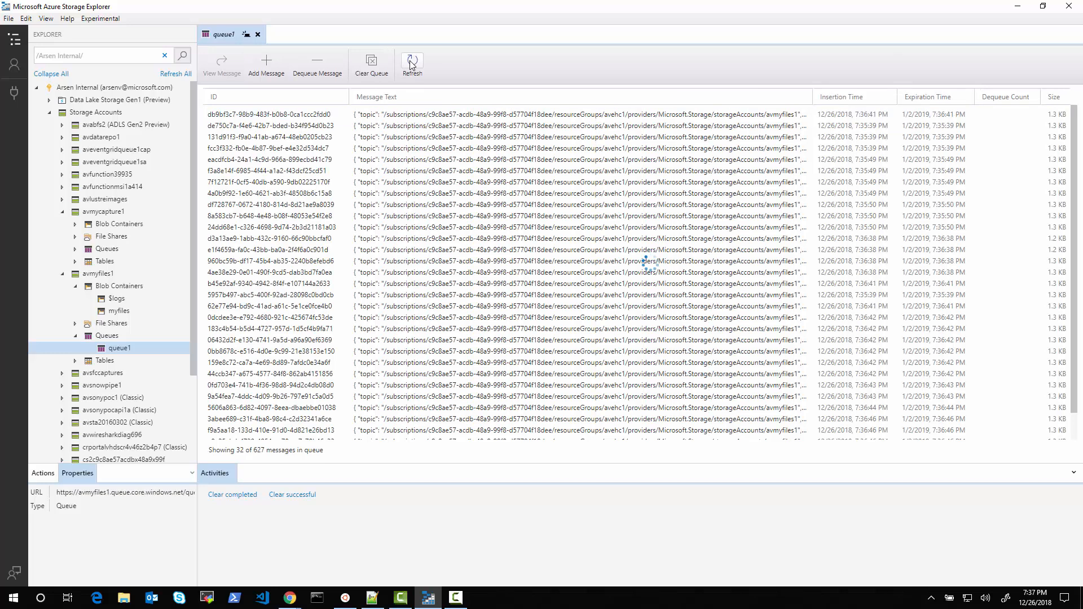
{"action": "left_click", "coordinate": [411, 62]}
{"action": "left_click", "coordinate": [411, 62]}
{"action": "left_click", "coordinate": [411, 62]}
{"action": "left_click", "coordinate": [411, 62]}
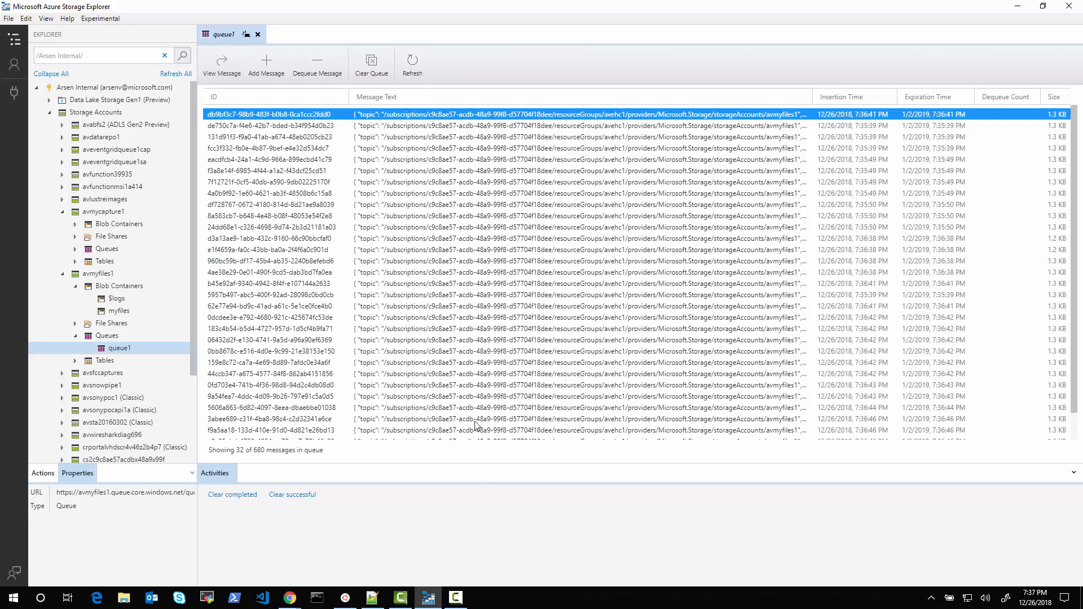
- View the fourth message in queue1, examine its event details and subject path, then close it and refresh the queue
{"action": "left_click", "coordinate": [426, 149]}
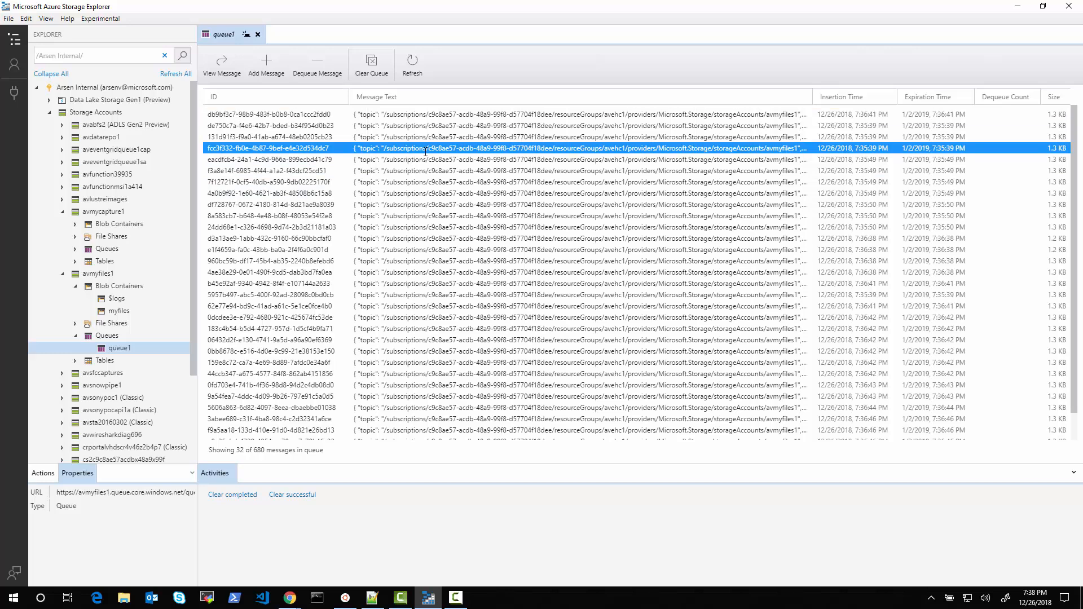
{"action": "double_click", "coordinate": [426, 150]}
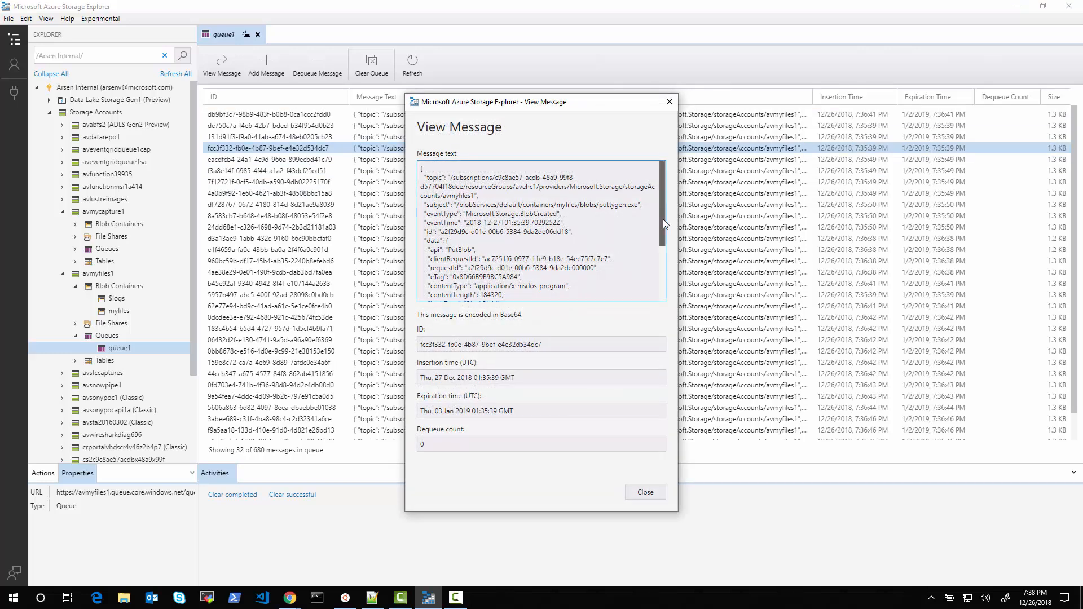
{"action": "mouse_move", "coordinate": [662, 206]}
{"action": "left_mouse_down"}
{"action": "mouse_move", "coordinate": [675, 270]}
{"action": "mouse_move", "coordinate": [668, 208]}
{"action": "left_mouse_up"}
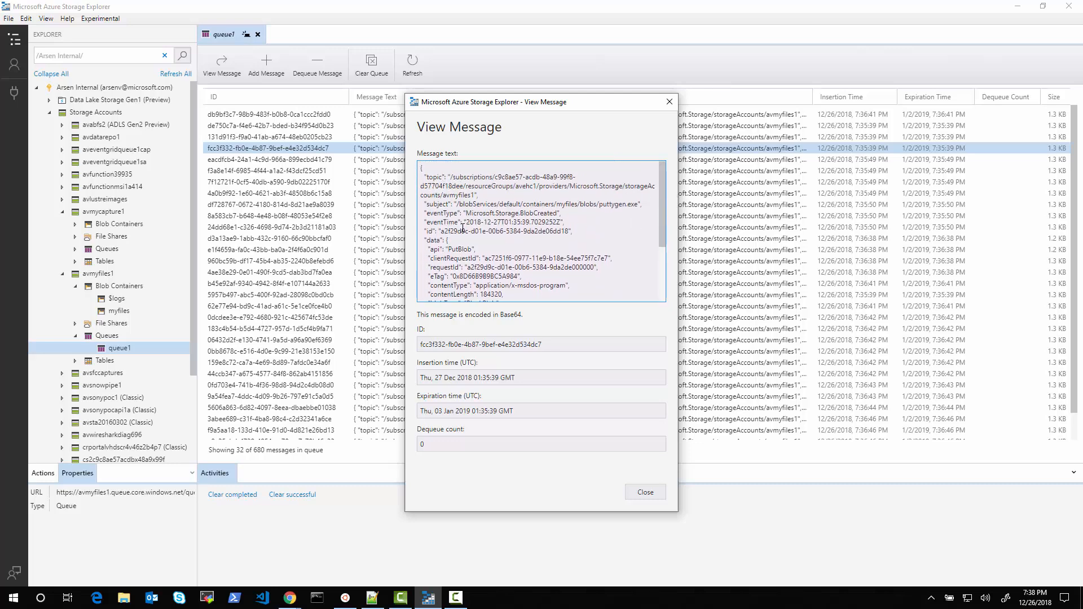
{"action": "scroll", "coordinate": [500, 204], "scroll_direction": "down", "scroll_amount": 3}
{"action": "scroll", "coordinate": [499, 204], "scroll_direction": "up", "scroll_amount": 3}
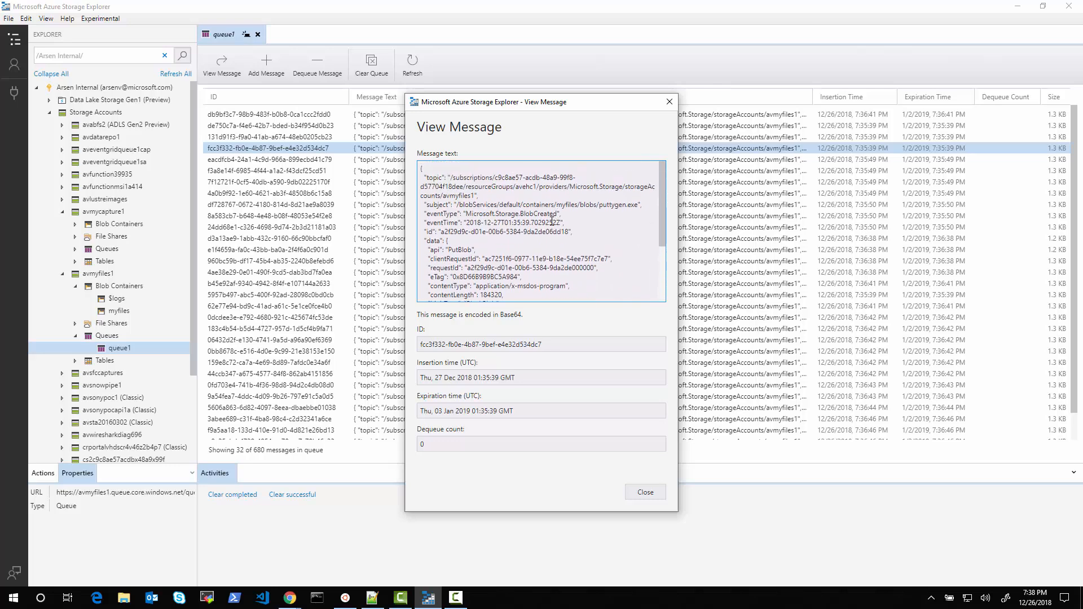
{"action": "mouse_move", "coordinate": [417, 199]}
{"action": "left_mouse_down"}
{"action": "mouse_move", "coordinate": [446, 210]}
{"action": "mouse_move", "coordinate": [648, 211]}
{"action": "left_mouse_up"}
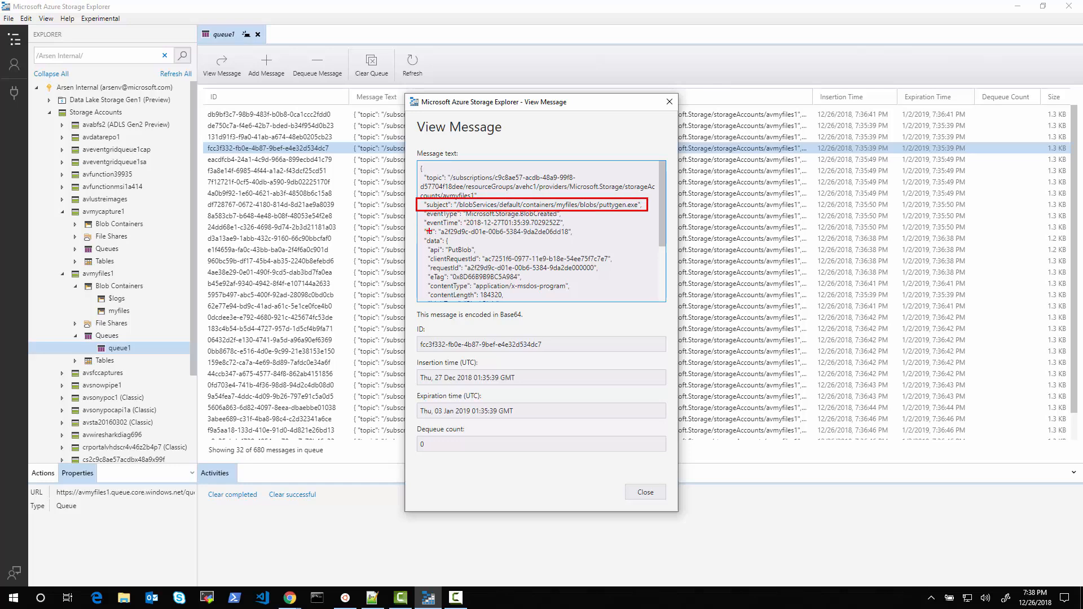
{"action": "key", "text": "Escape"}
{"action": "key", "text": "Escape"}
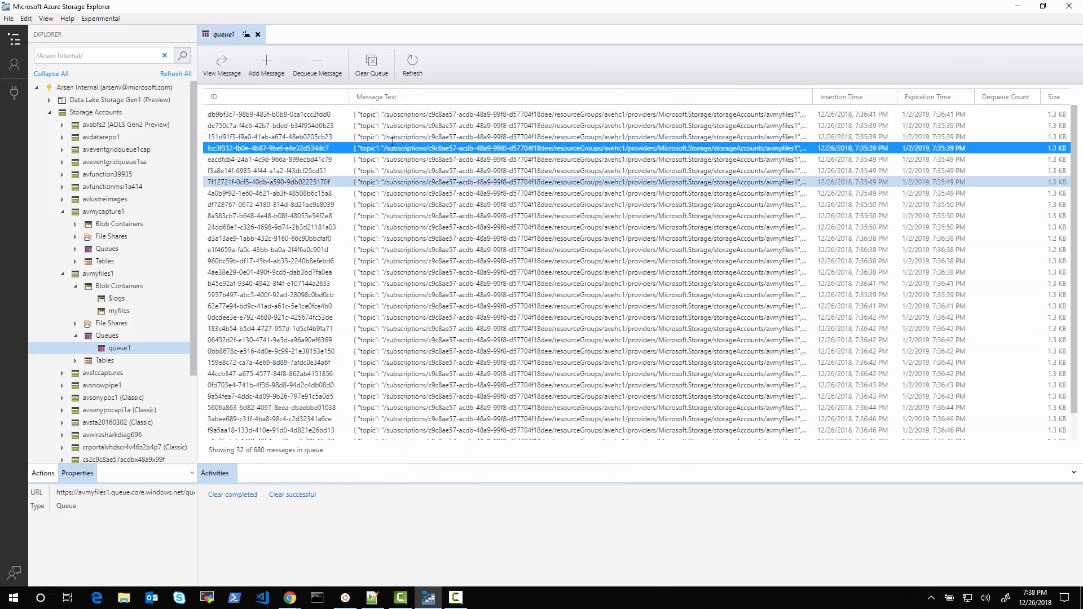
{"action": "left_click", "coordinate": [415, 71]}
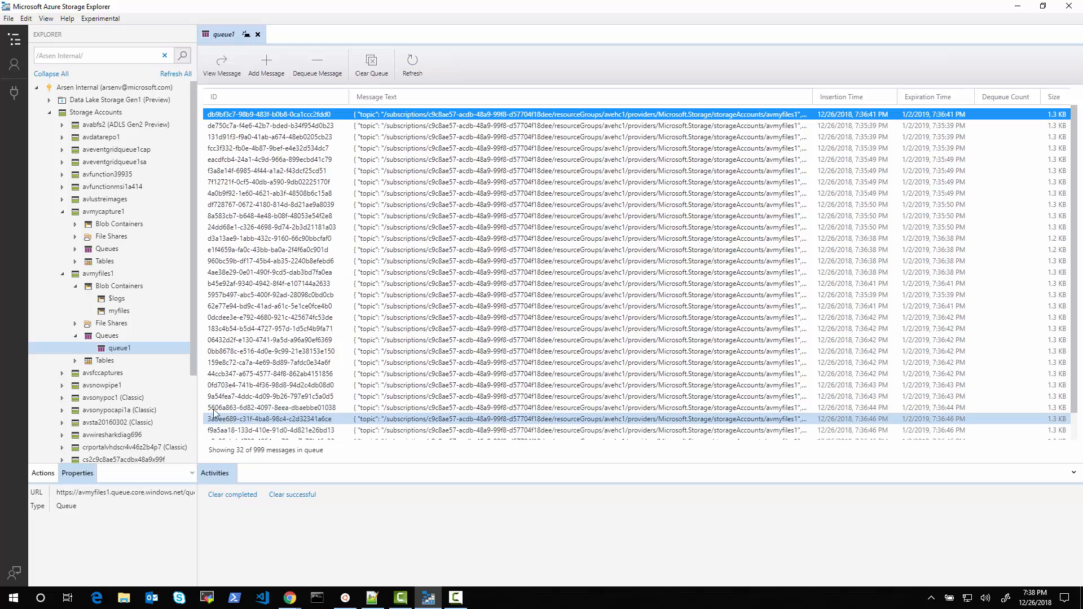
- Browse avmycapture1's mycapture container down to avehc1ns/avehc1/1/2018/12/27/01/27 to examine the captured Avro file
{"action": "left_click", "coordinate": [76, 224]}
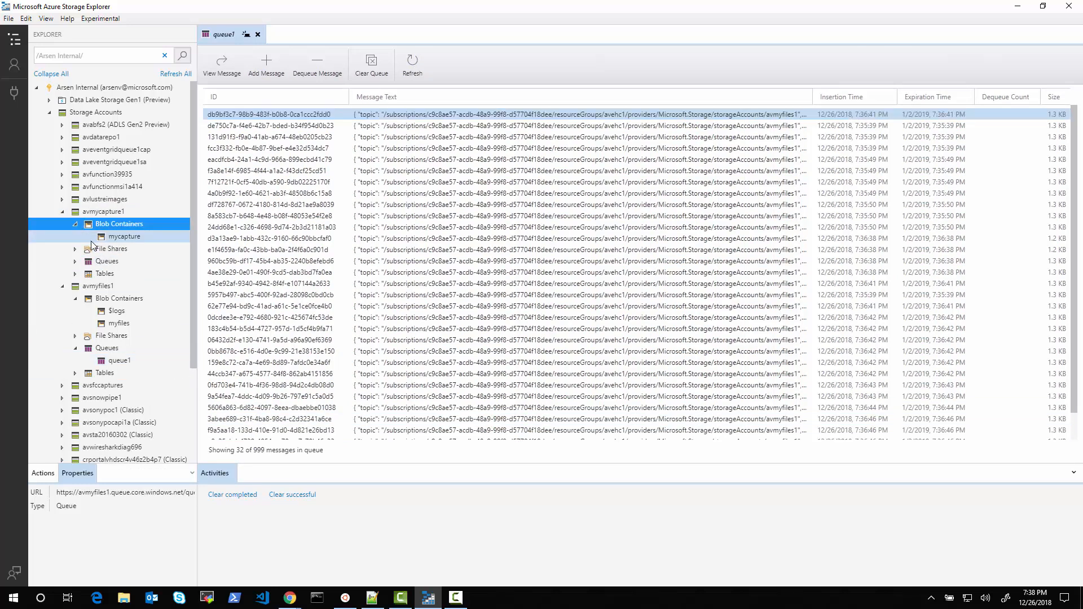
{"action": "left_click", "coordinate": [130, 237]}
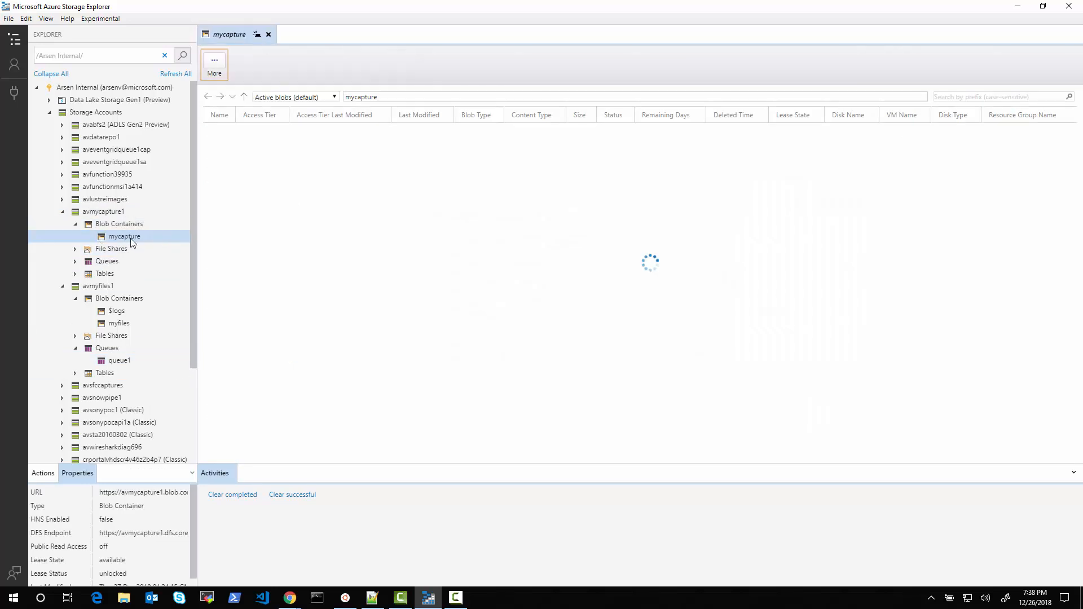
{"action": "left_click", "coordinate": [232, 132]}
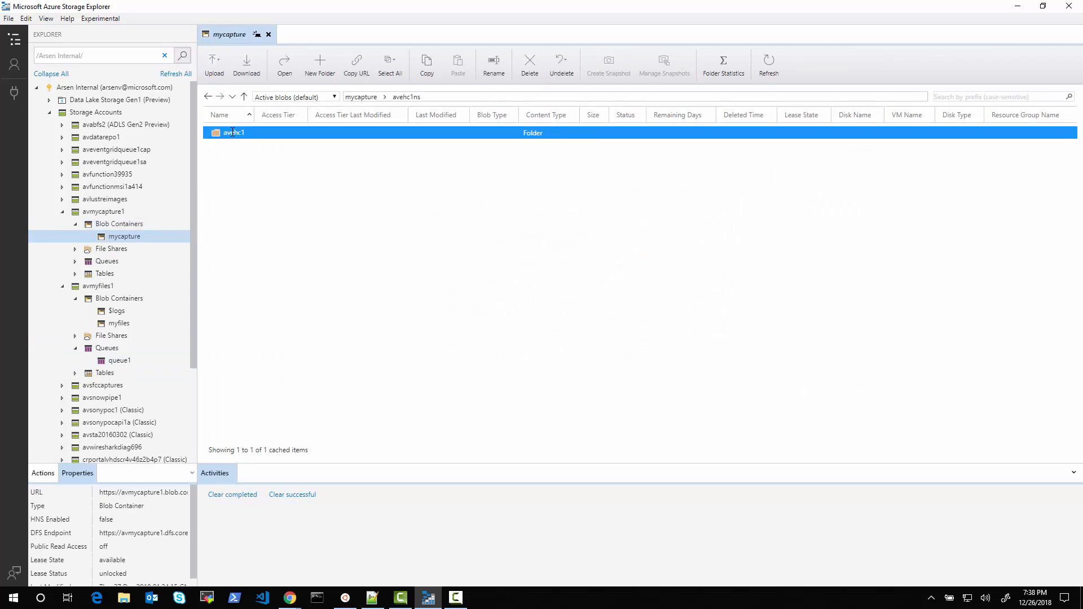
{"action": "double_click", "coordinate": [232, 132]}
{"action": "left_click", "coordinate": [227, 146]}
{"action": "double_click", "coordinate": [227, 148]}
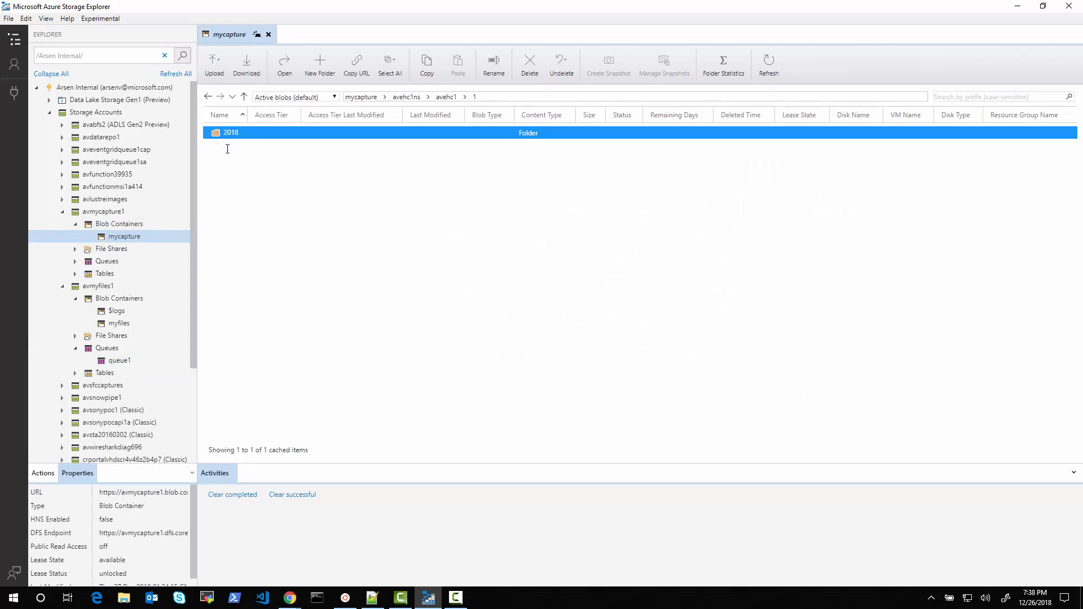
{"action": "double_click", "coordinate": [233, 133]}
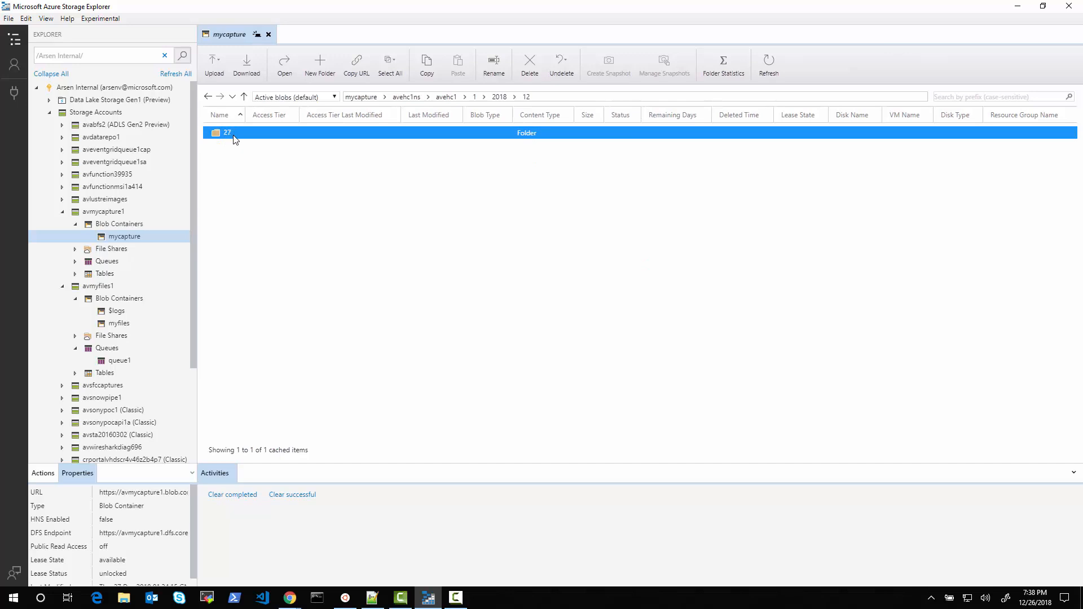
{"action": "double_click", "coordinate": [235, 139]}
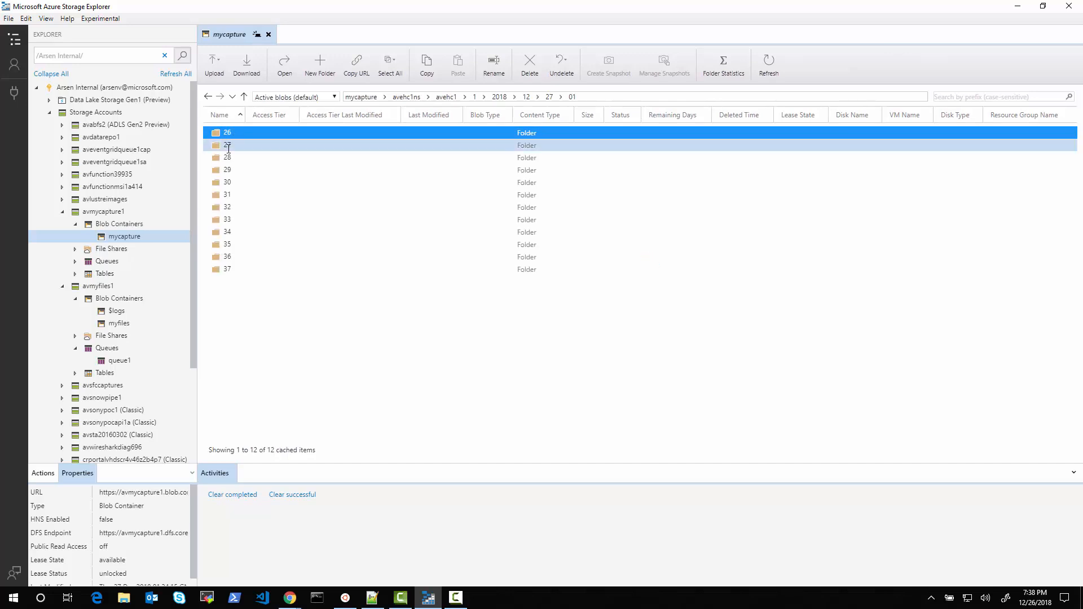
{"action": "double_click", "coordinate": [233, 145]}
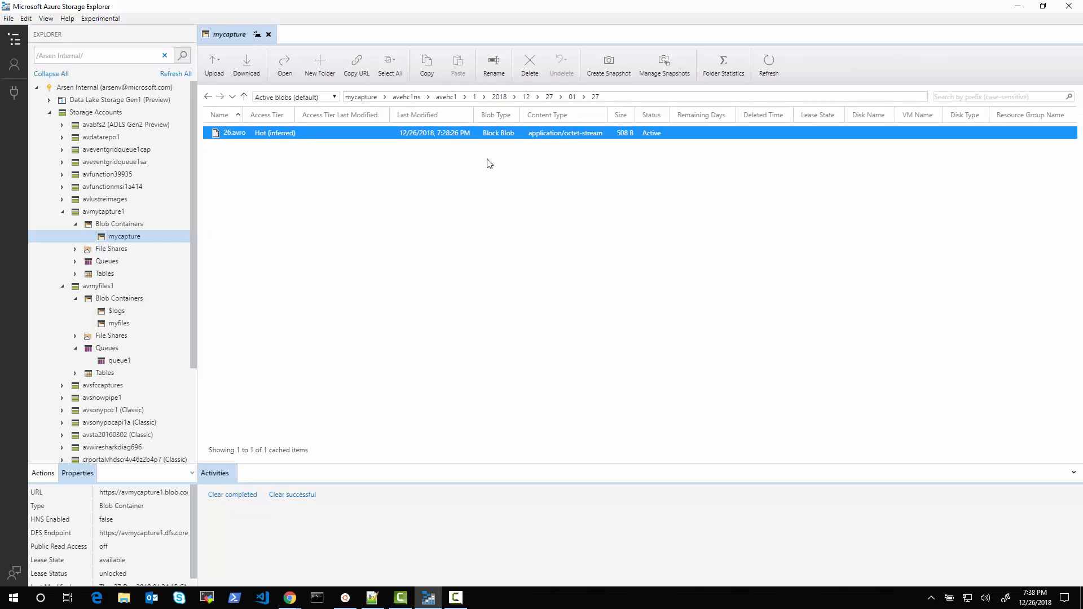
{"action": "left_click", "coordinate": [119, 361]}
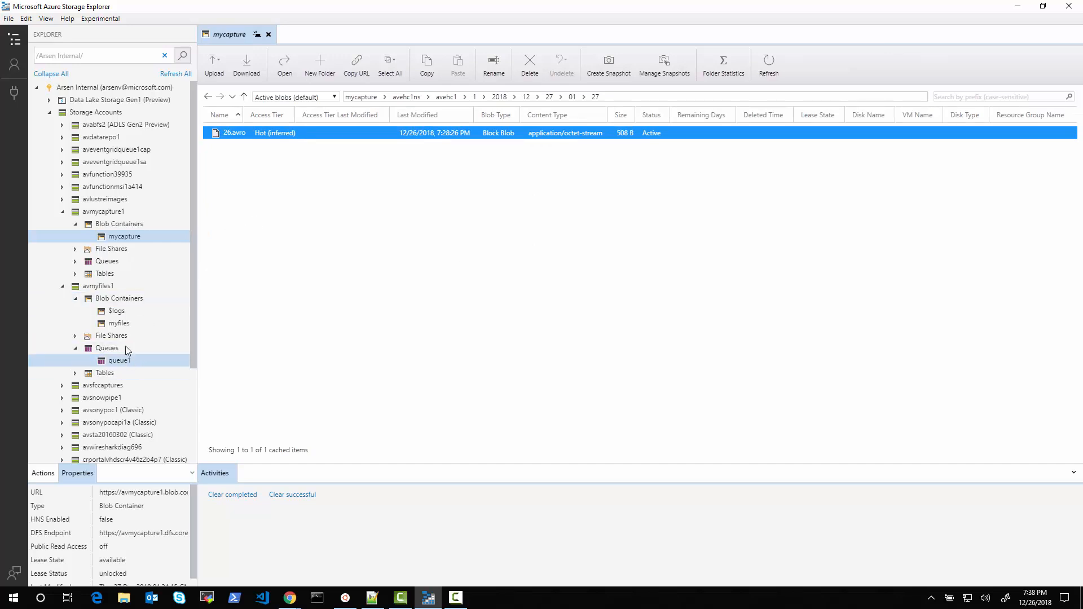
{"action": "left_click", "coordinate": [124, 326]}
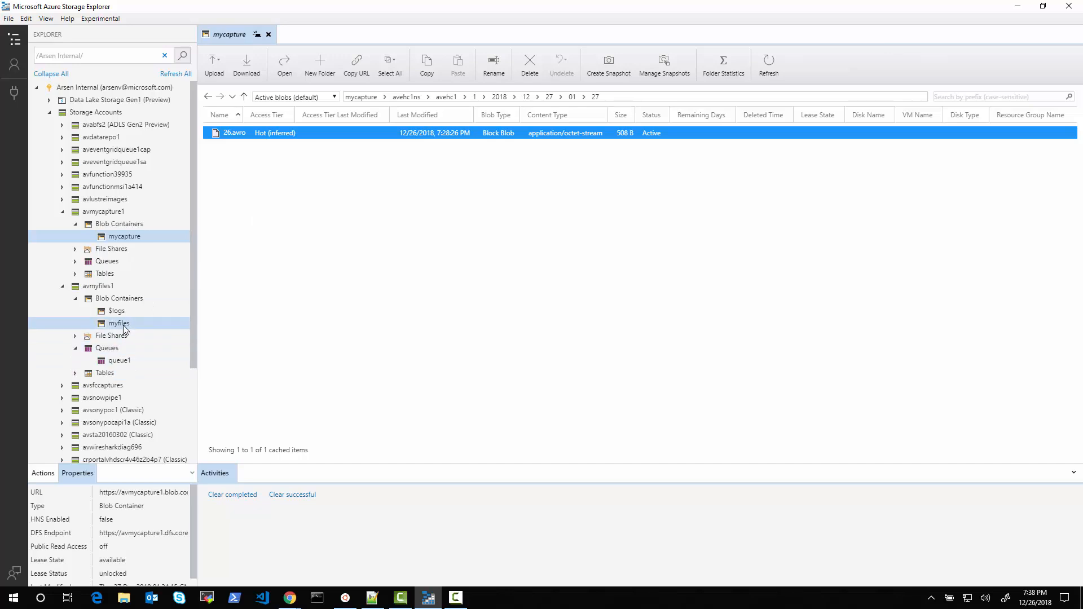
- Refresh queue1 under avmyfiles1 to check its messages, and check the upload progress in the Ubuntu terminal before minimizing it
{"action": "left_click", "coordinate": [125, 360]}
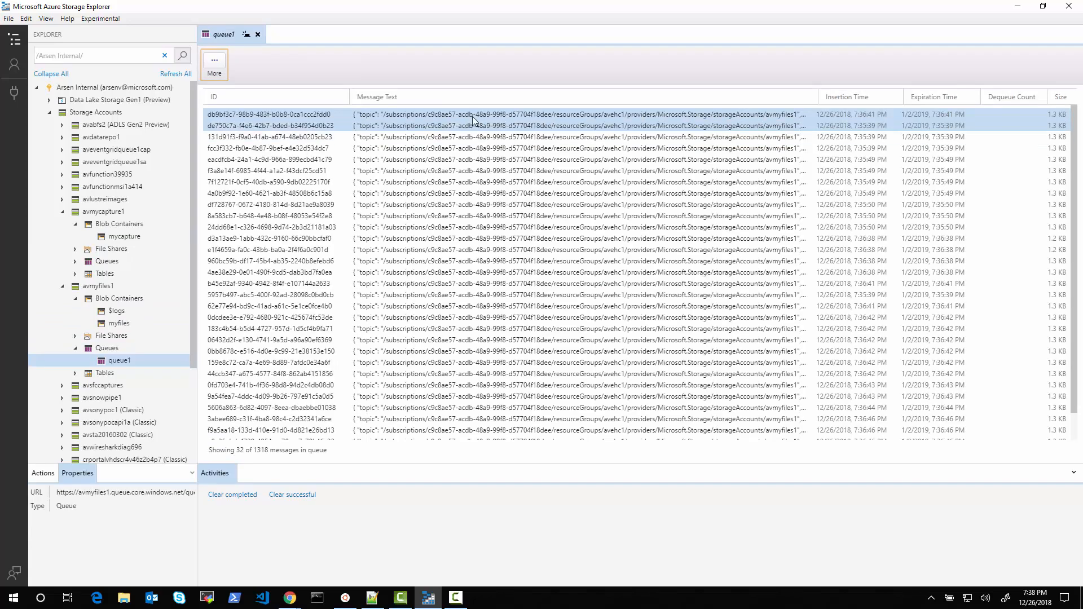
{"action": "left_click", "coordinate": [411, 62]}
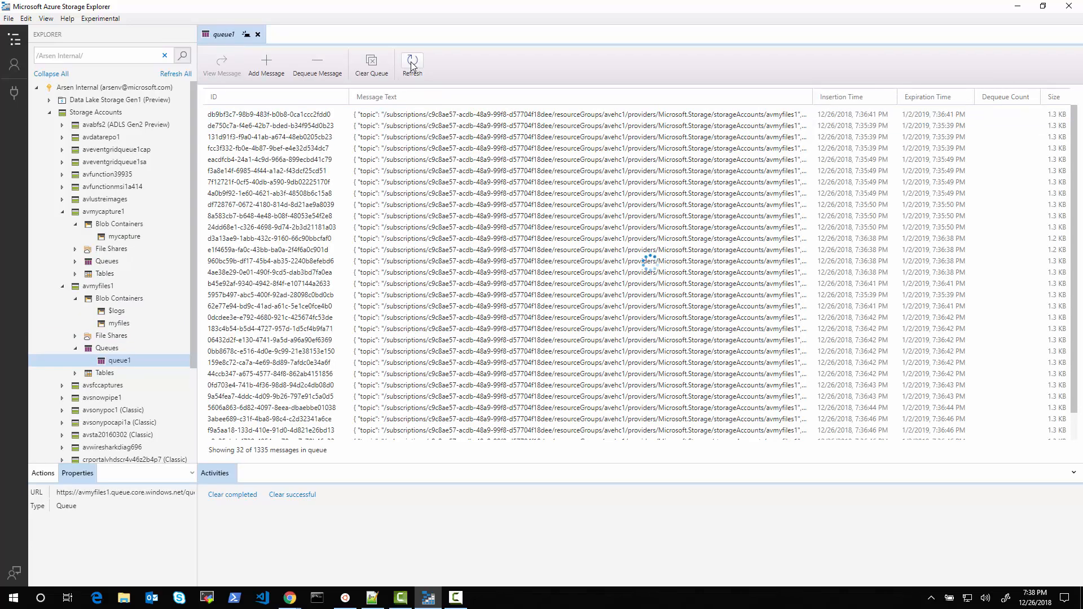
{"action": "left_click", "coordinate": [346, 598]}
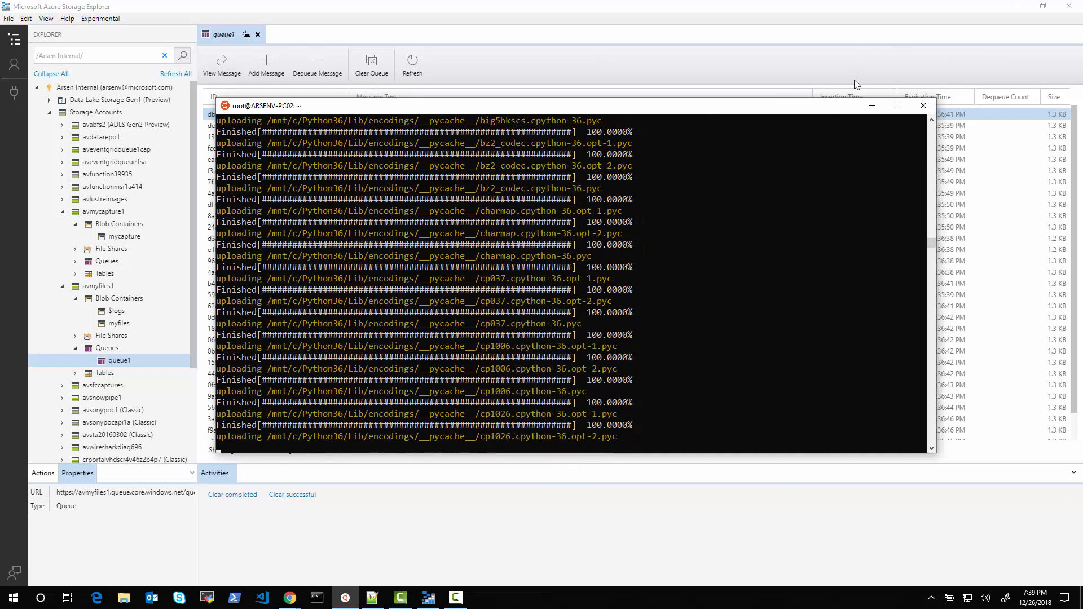
{"action": "left_click", "coordinate": [873, 108]}
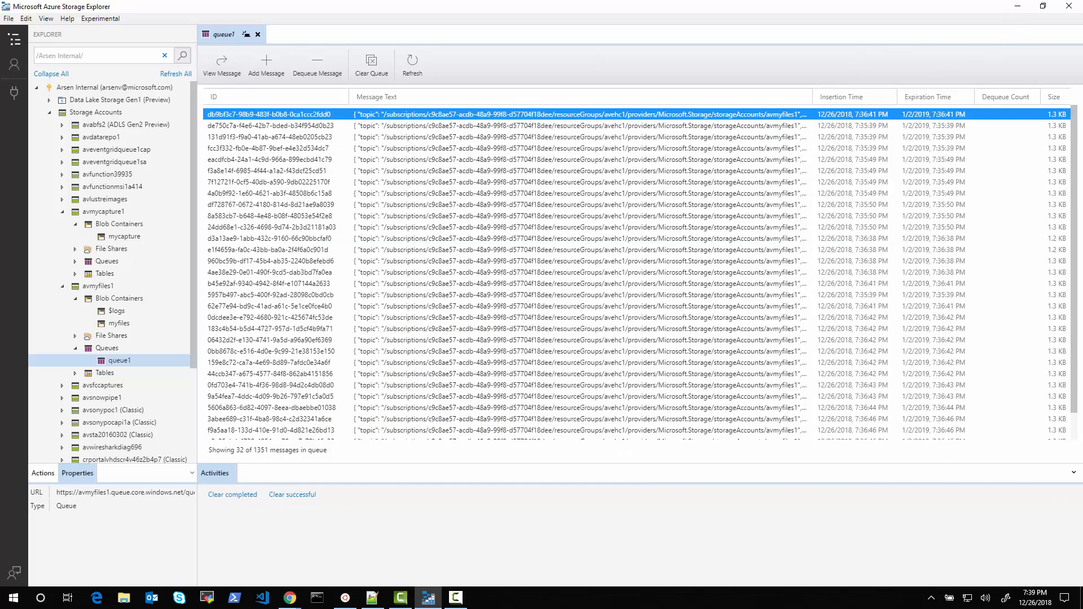
- Switch to the Snowflake worksheet Azure Event Hub Capture and run "use database TEST_DB;"
{"action": "key", "text": "alt+Tab"}
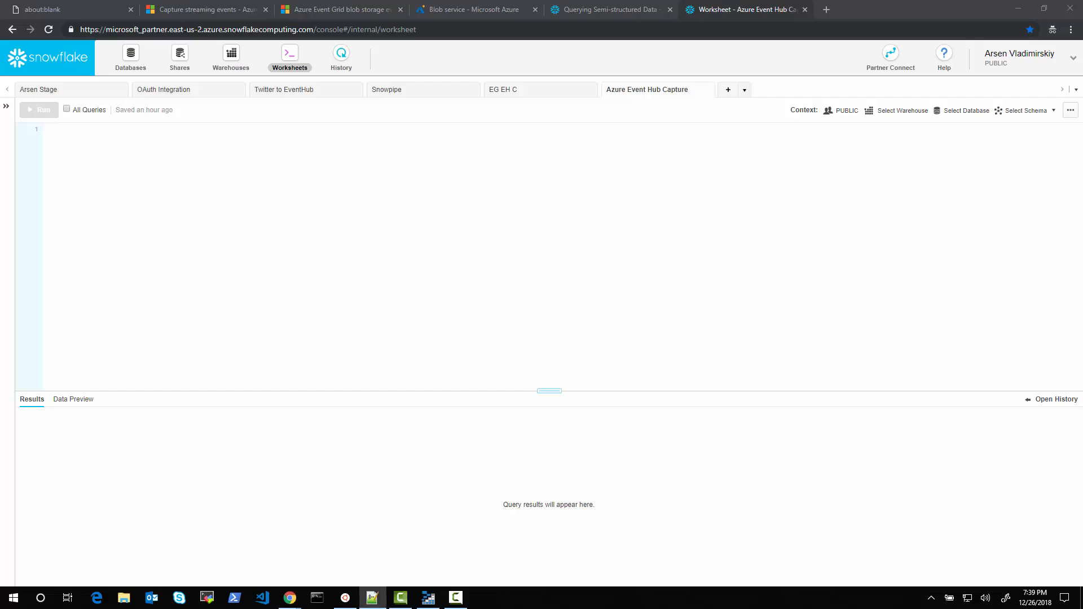
{"action": "left_click", "coordinate": [307, 212]}
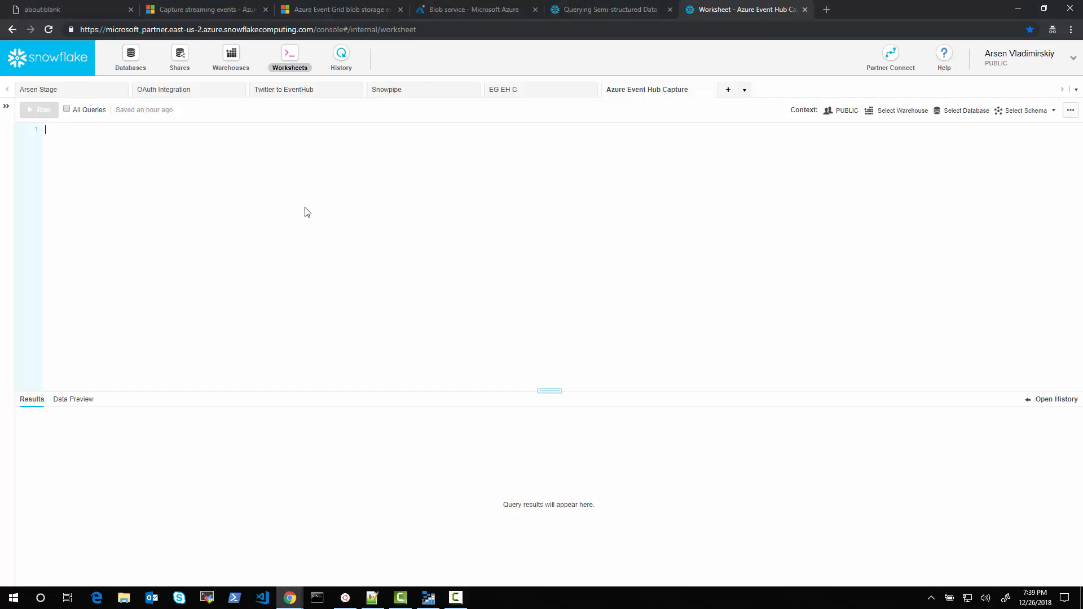
{"action": "type", "text": "use database TEST_DB;"}
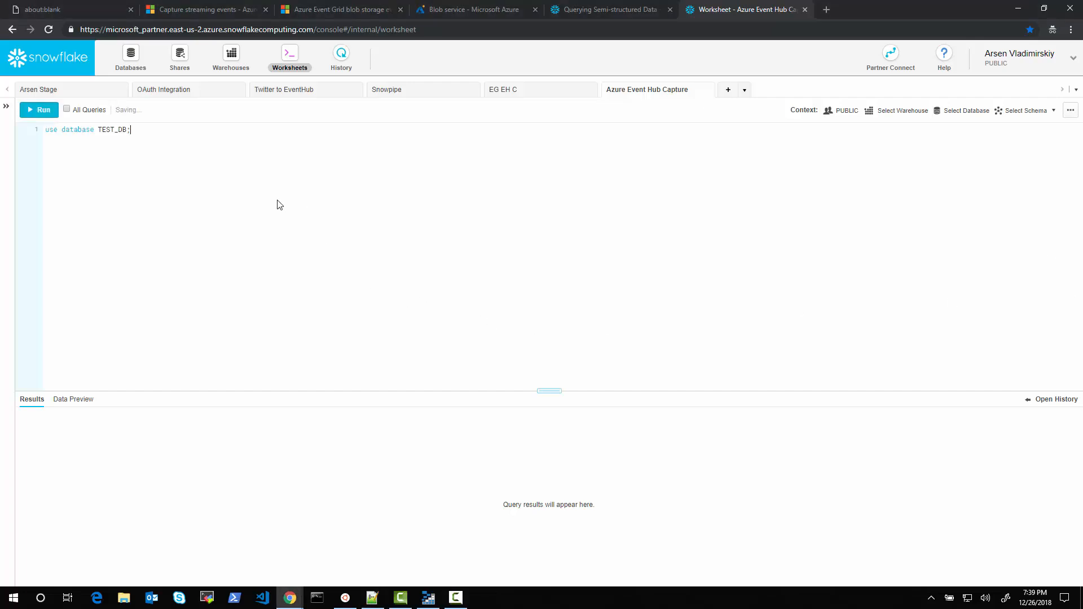
{"action": "key", "text": "ctrl+Return"}
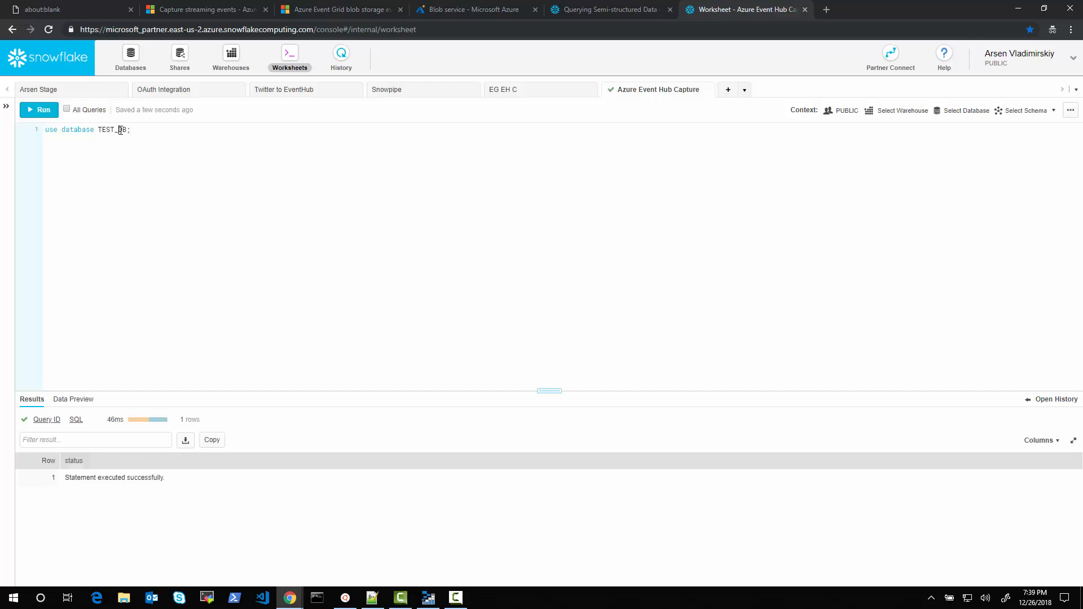
- Add and run a create or replace statement for file format av_avro_format with type 'AVRO' and compression 'NONE'
{"action": "key", "text": "Return"}
{"action": "key", "text": "Return"}
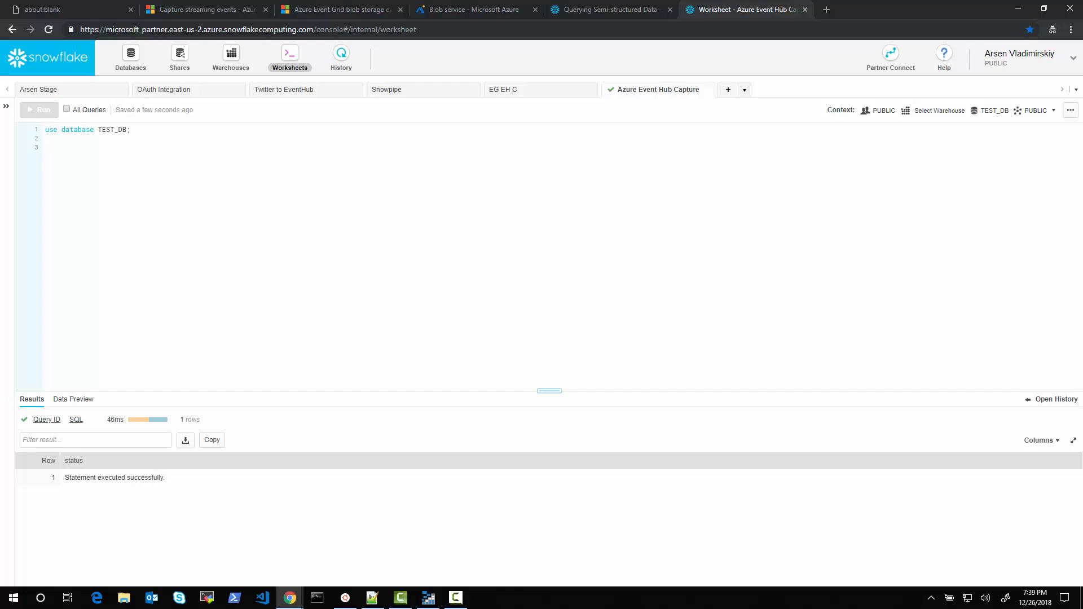
{"action": "key", "text": "alt+Tab"}
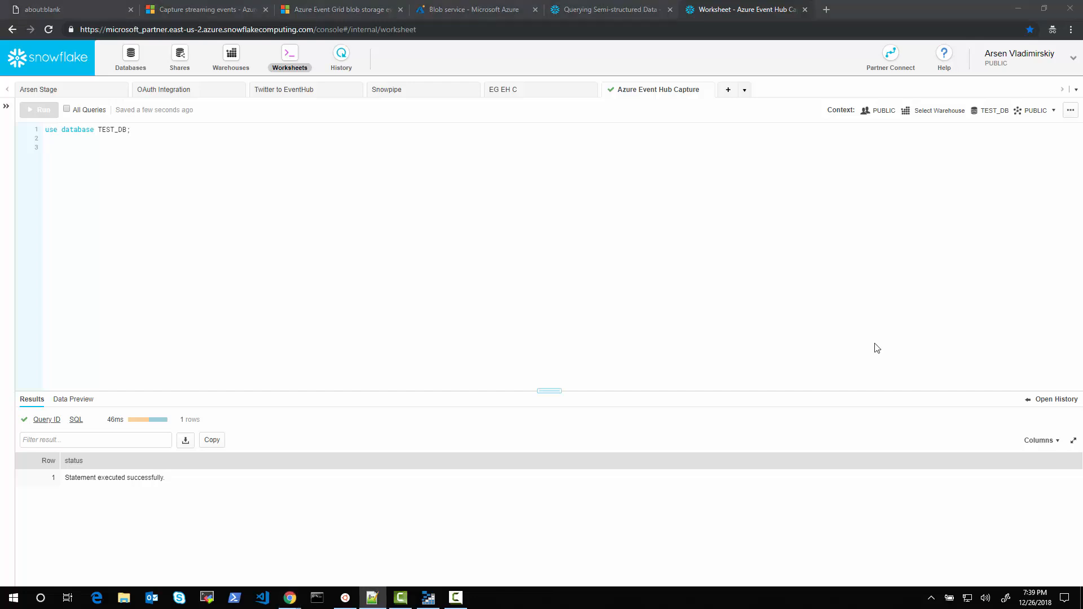
{"action": "left_click", "coordinate": [240, 177]}
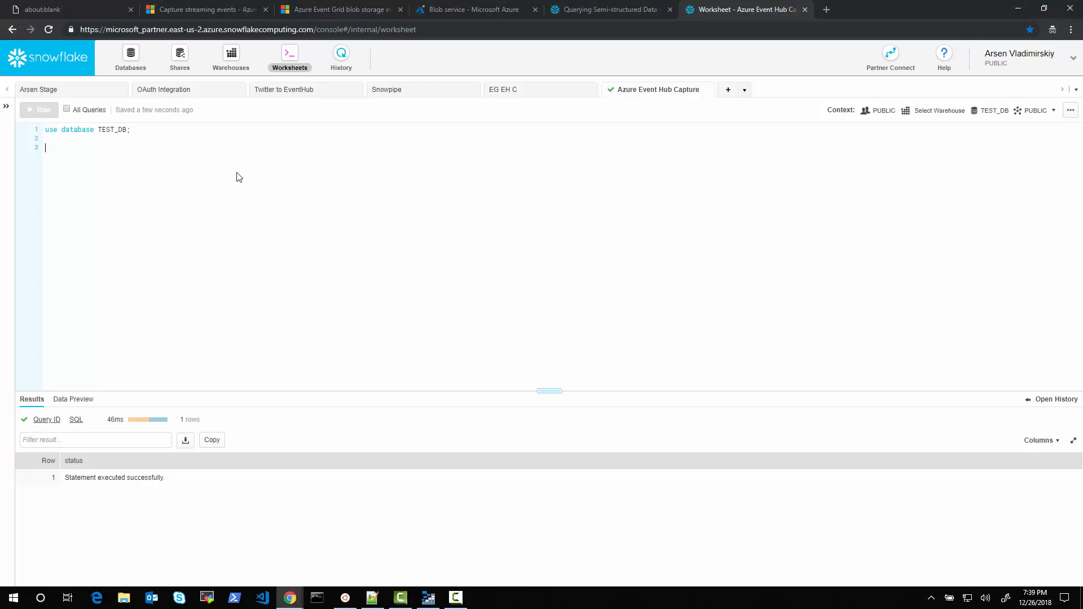
{"action": "type", "text": "create or replace file format av_avro_format   type = 'AVRO'   compression = 'NONE';"}
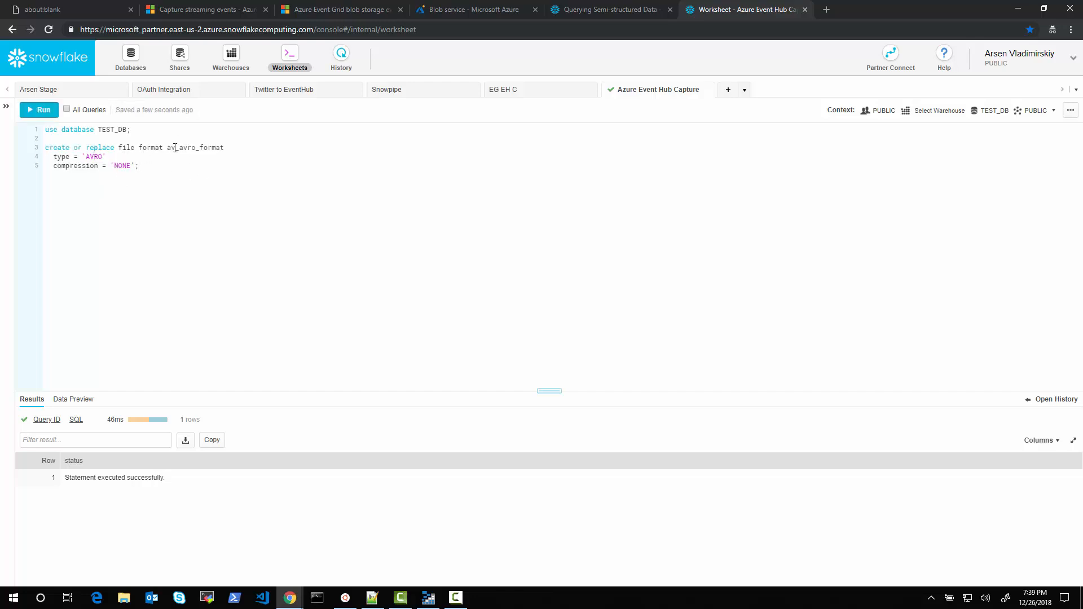
{"action": "left_click_drag", "start_coordinate": [174, 150], "coordinate": [197, 150]}
{"action": "left_click", "coordinate": [133, 160]}
{"action": "key", "text": "ctrl+Return"}
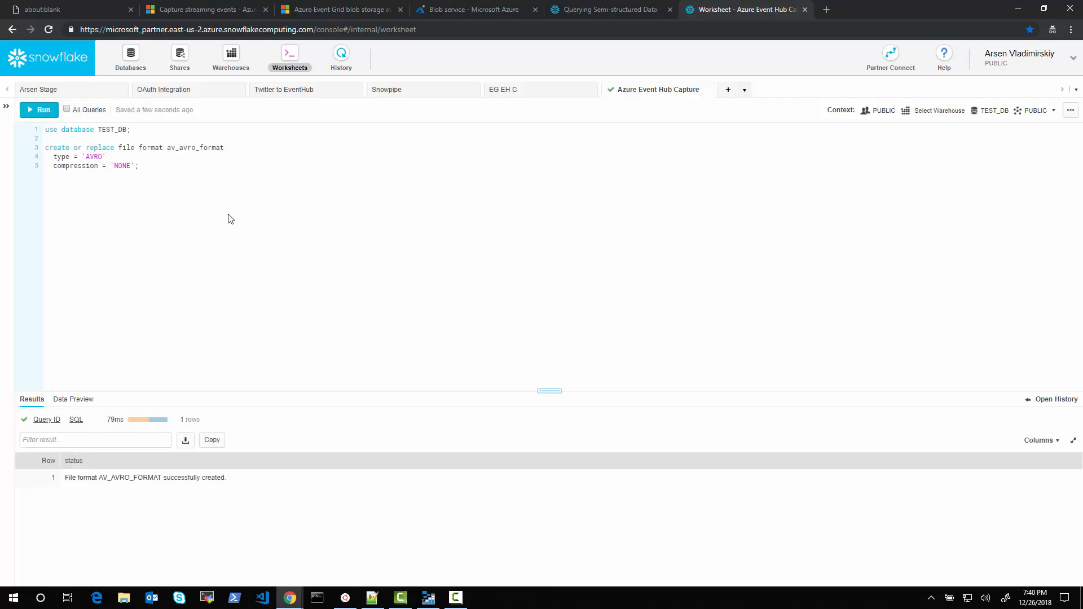
- Add and run "show file formats;" below the file format statement
{"action": "key", "text": "Return"}
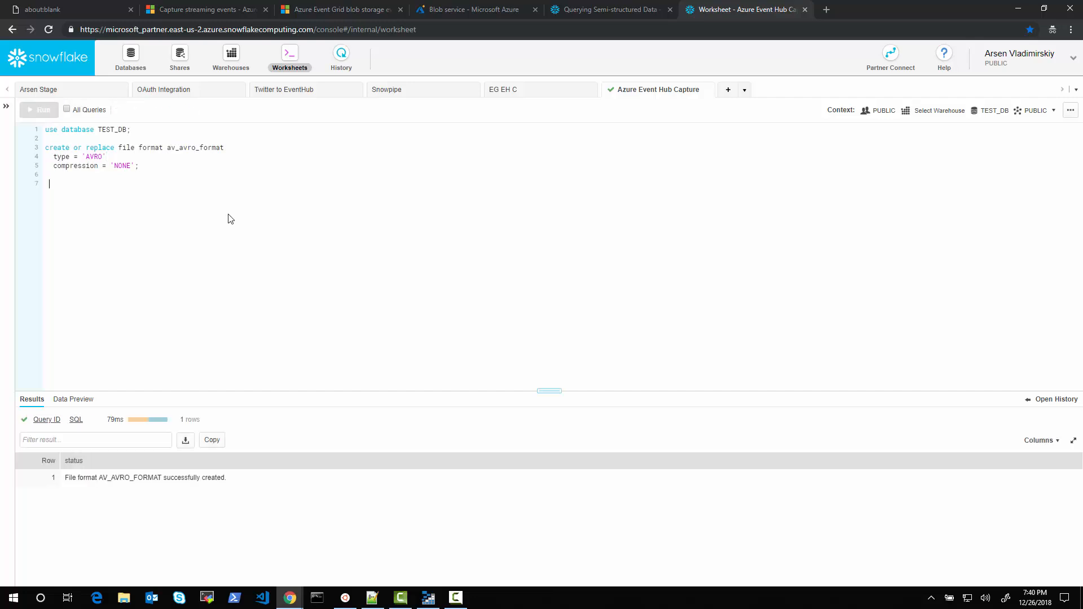
{"action": "type", "text": "show"}
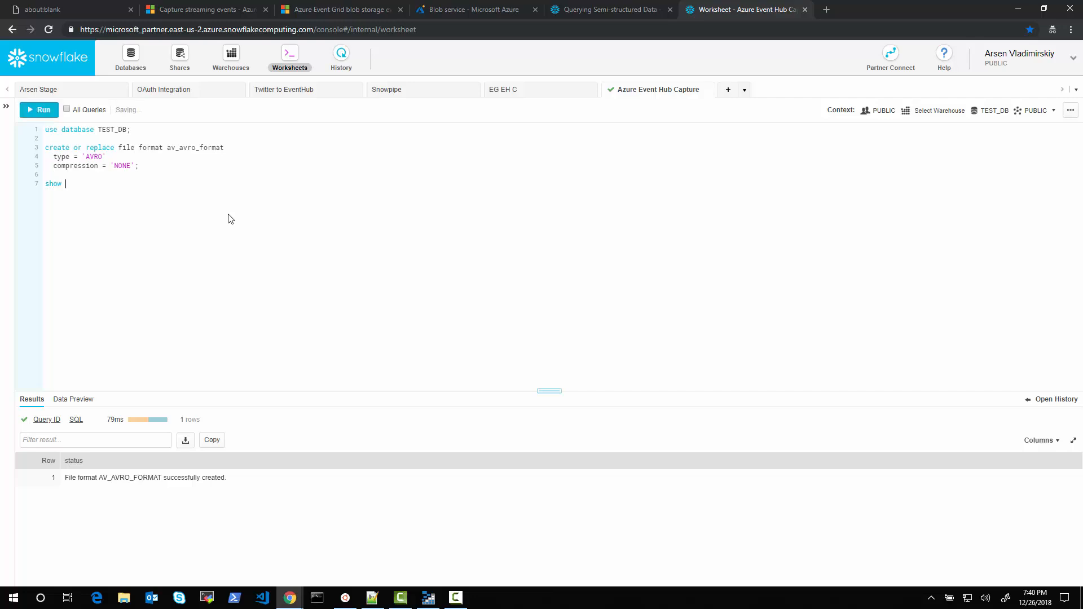
{"action": "type", "text": " file formats;"}
{"action": "key", "text": "ctrl+Return"}
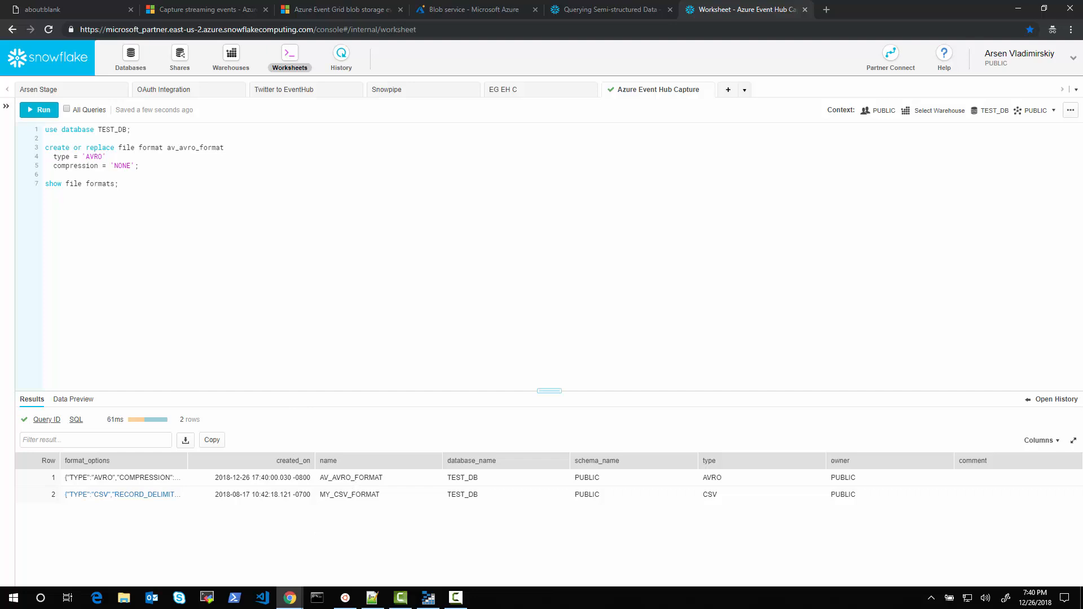
- Add a create or replace stage statement for aveventgrid_capture with URL 'azure://.blob.core.windows.net/capture', an empty azure_sas_token and file_format av_avro_format
{"action": "key", "text": "alt+Tab"}
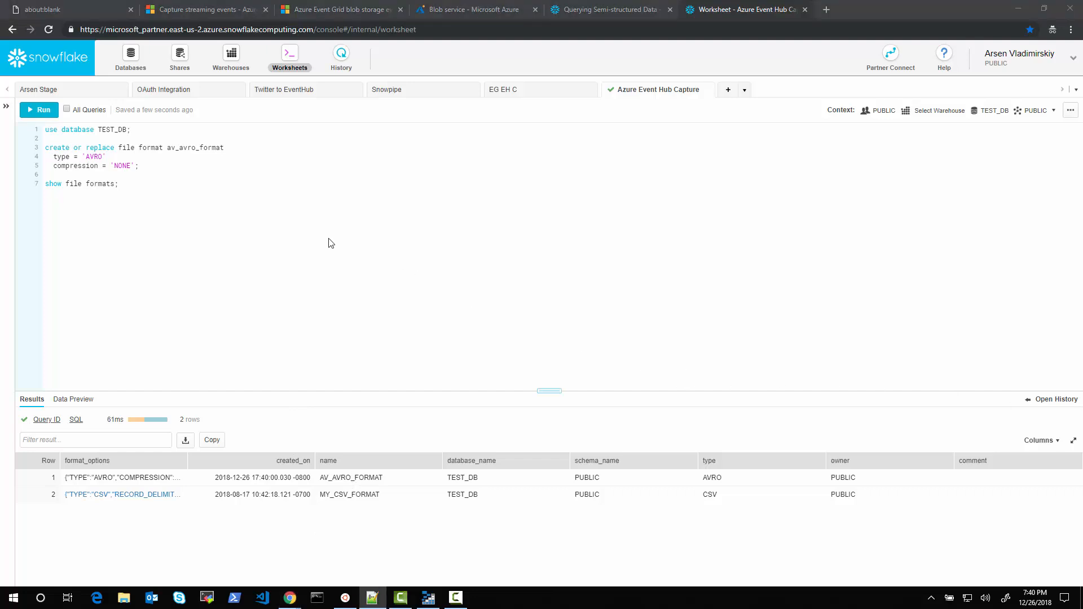
{"action": "key", "text": "alt+Tab"}
{"action": "key", "text": "Return"}
{"action": "key", "text": "Return"}
{"action": "type", "text": "create or replace stage aveventgrid_capture   url='azure://.blob.core.windows.net/capture'   credentials=(azure_sas_token='')   file_format = av_avro_format;"}
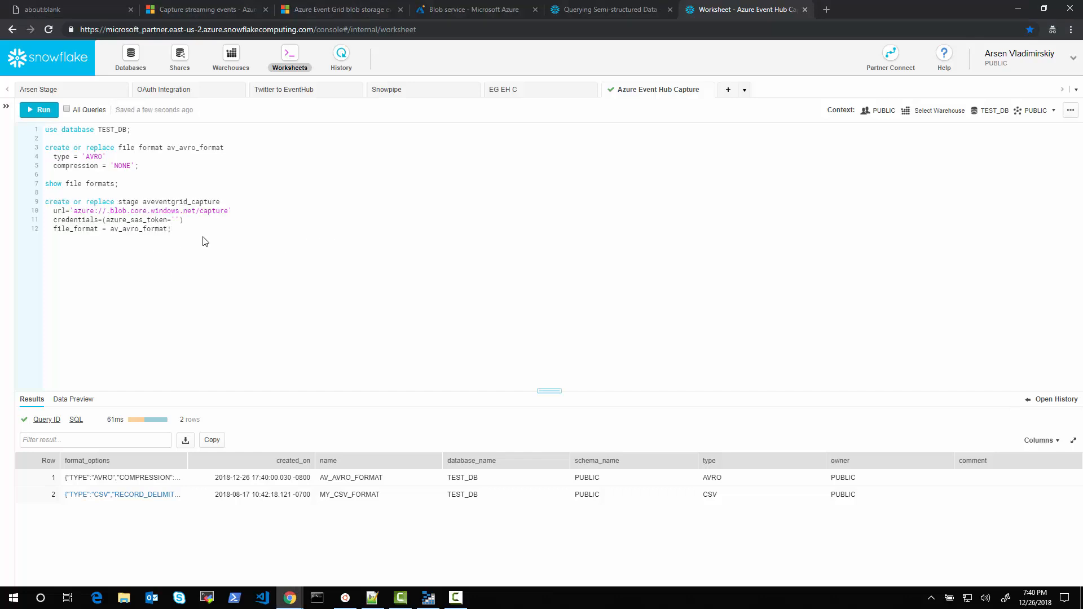
- Complete the stage URL with storage account avmycapture1 and container mycapture, checking the names in Azure Storage Explorer
{"action": "double_click", "coordinate": [182, 202]}
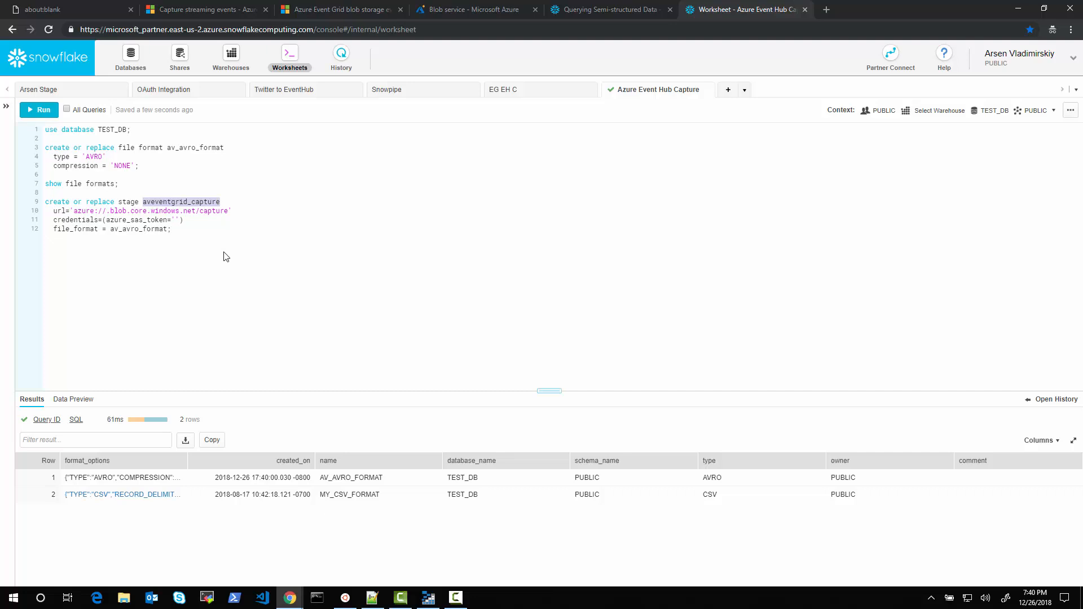
{"action": "left_click", "coordinate": [171, 202]}
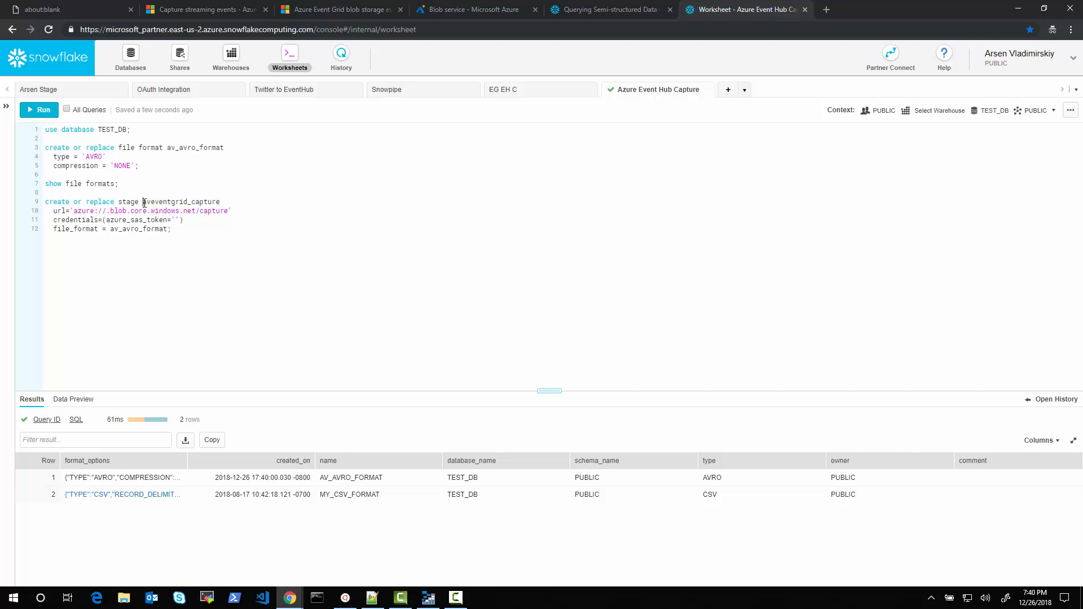
{"action": "left_click_drag", "start_coordinate": [144, 202], "coordinate": [187, 202]}
{"action": "type", "text": "av"}
{"action": "key", "text": "ctrl+z"}
{"action": "left_click", "coordinate": [220, 202]}
{"action": "type", "text": "avmycapture1"}
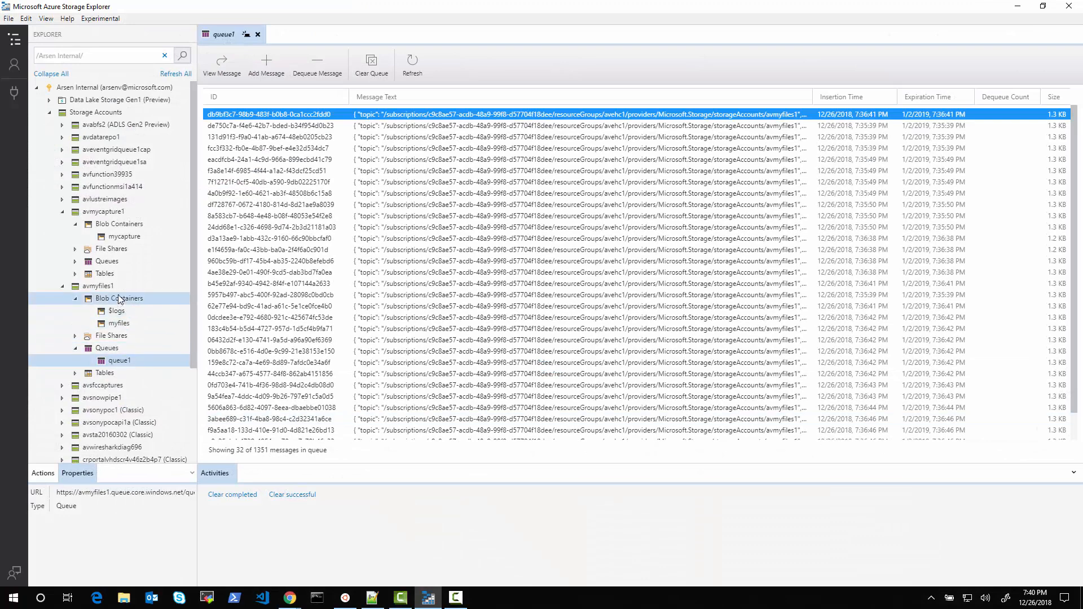
{"action": "left_click", "coordinate": [1018, 7]}
{"action": "double_click", "coordinate": [262, 211]}
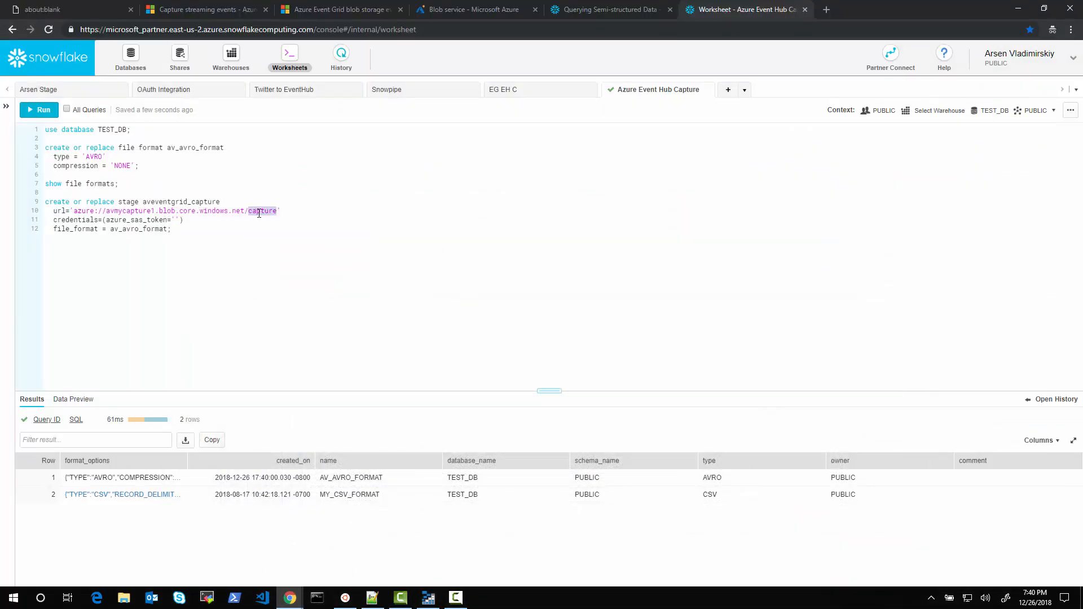
{"action": "type", "text": "my"}
- In Azure Storage Explorer, generate a shared access signature for the mycapture container with expiry day 31 and copy its query string
{"action": "left_click", "coordinate": [429, 598]}
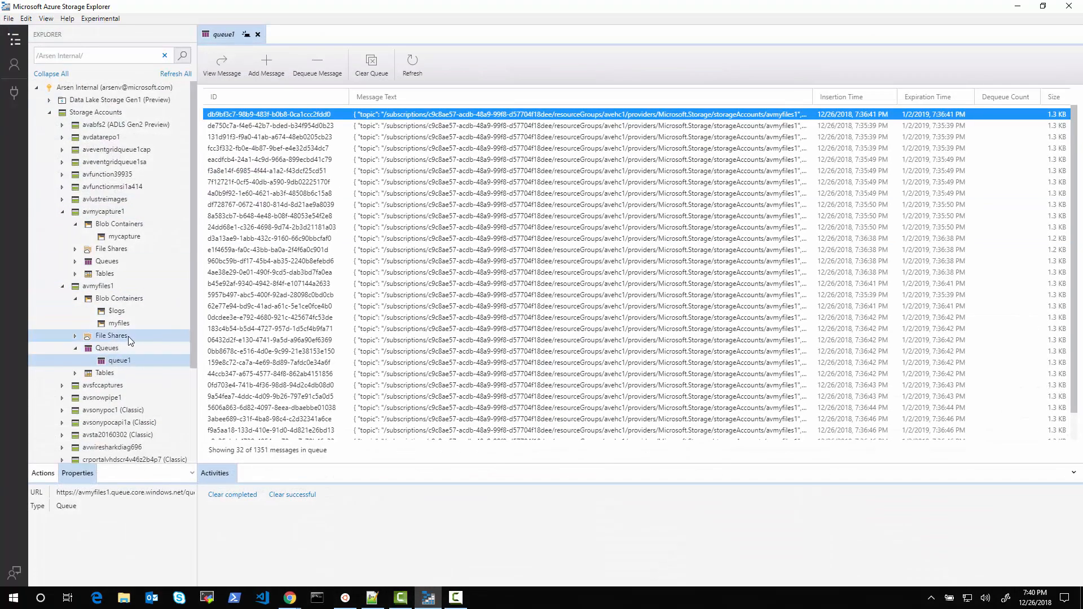
{"action": "right_click", "coordinate": [128, 236]}
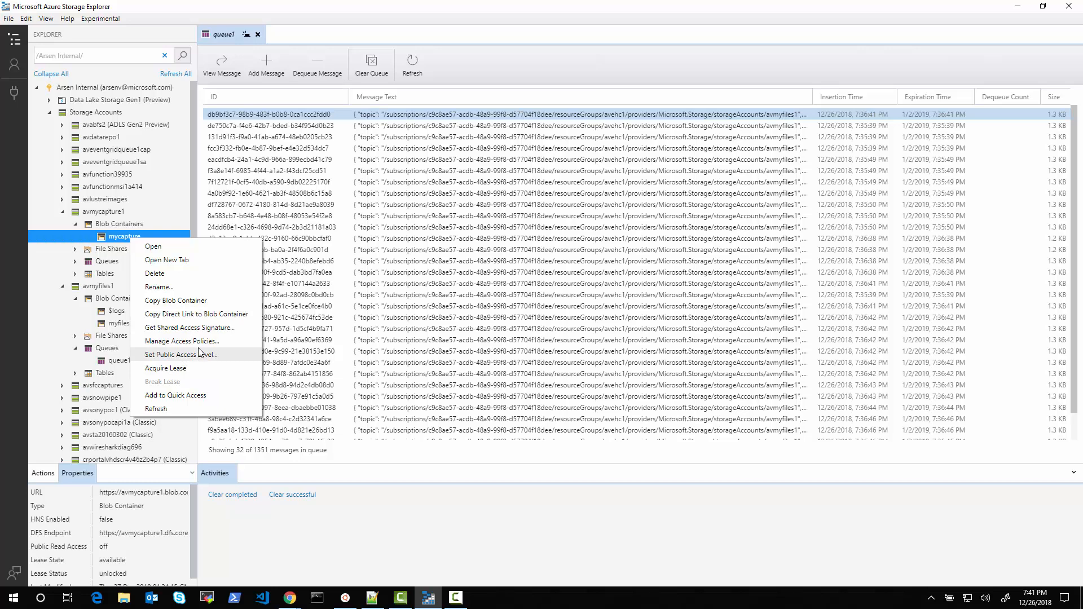
{"action": "left_click", "coordinate": [192, 327]}
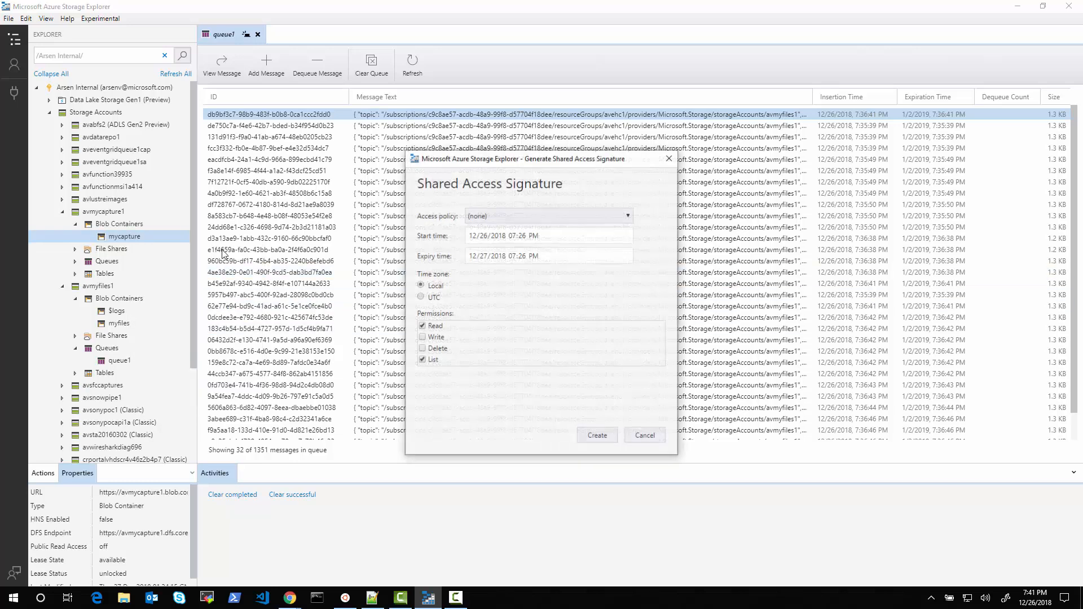
{"action": "left_click", "coordinate": [483, 258]}
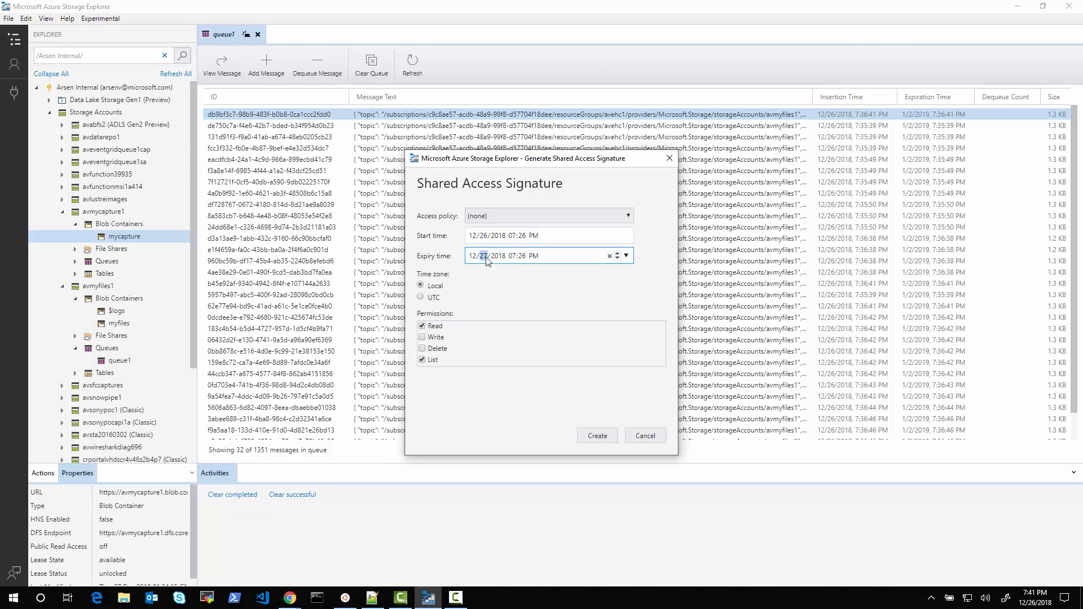
{"action": "type", "text": "31"}
{"action": "left_click", "coordinate": [597, 437]}
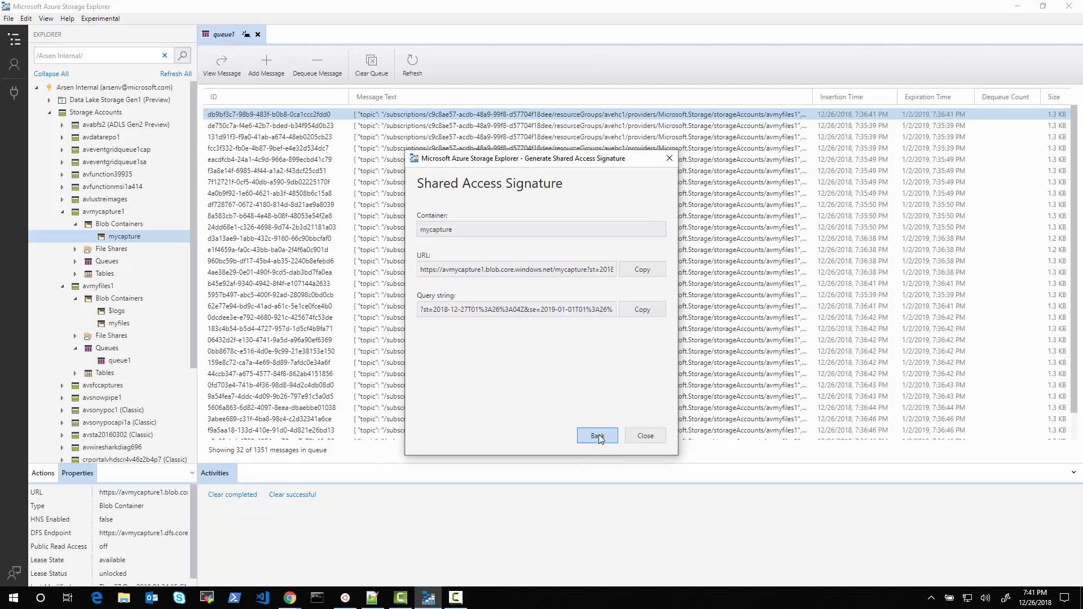
{"action": "left_click", "coordinate": [649, 311]}
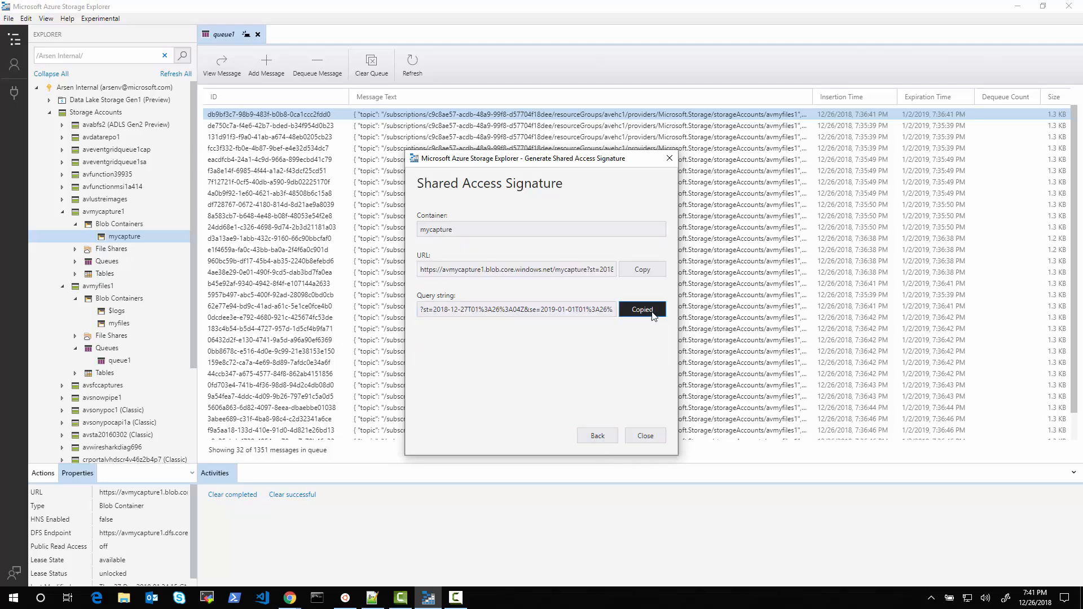
{"action": "left_click", "coordinate": [648, 437]}
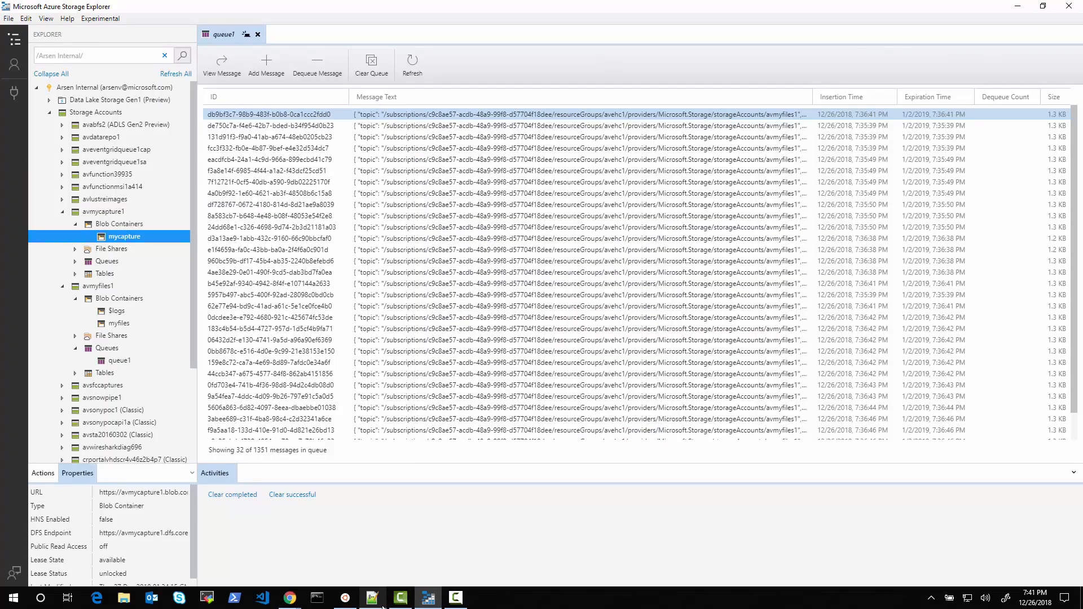
- Return to the Snowflake worksheet, paste the SAS token into the stage's azure_sas_token value, and run the create stage statement
{"action": "left_click", "coordinate": [289, 598]}
{"action": "left_click", "coordinate": [252, 566]}
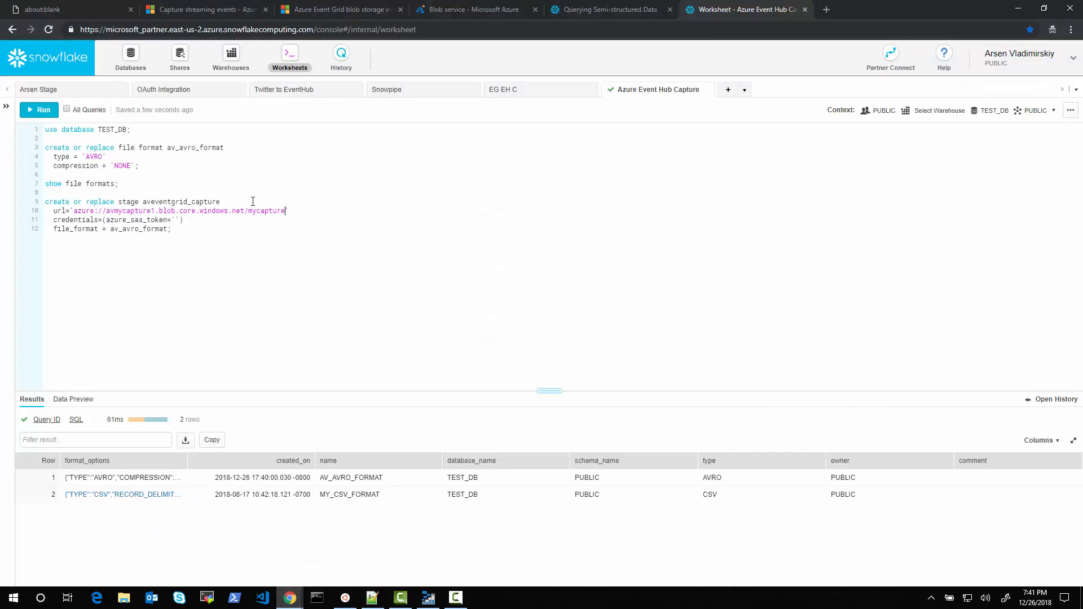
{"action": "left_click", "coordinate": [177, 220]}
{"action": "key", "text": "ctrl+v"}
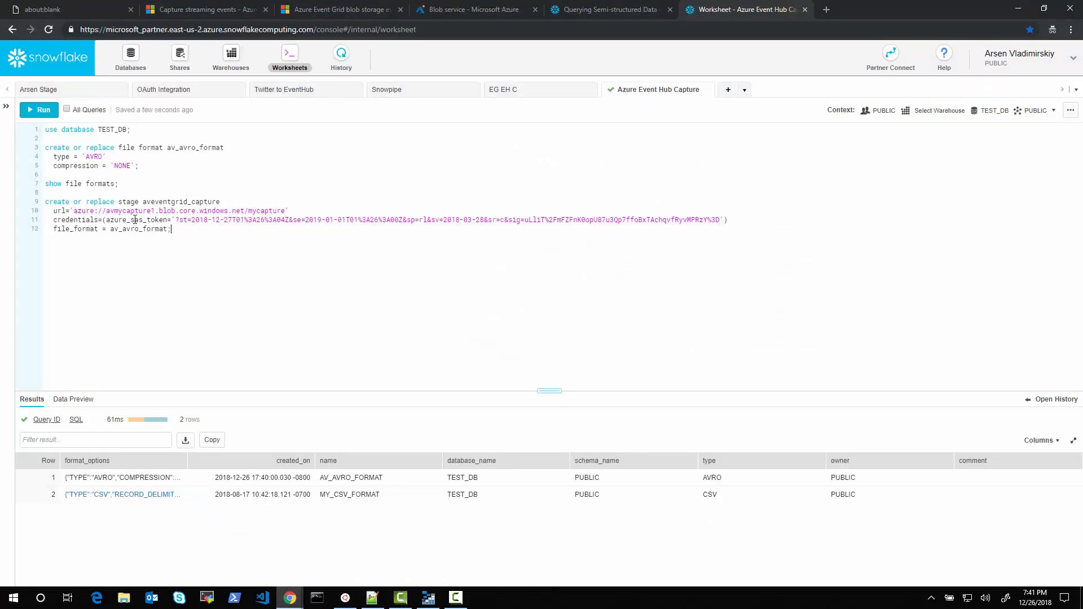
{"action": "key", "text": "ctrl+Return"}
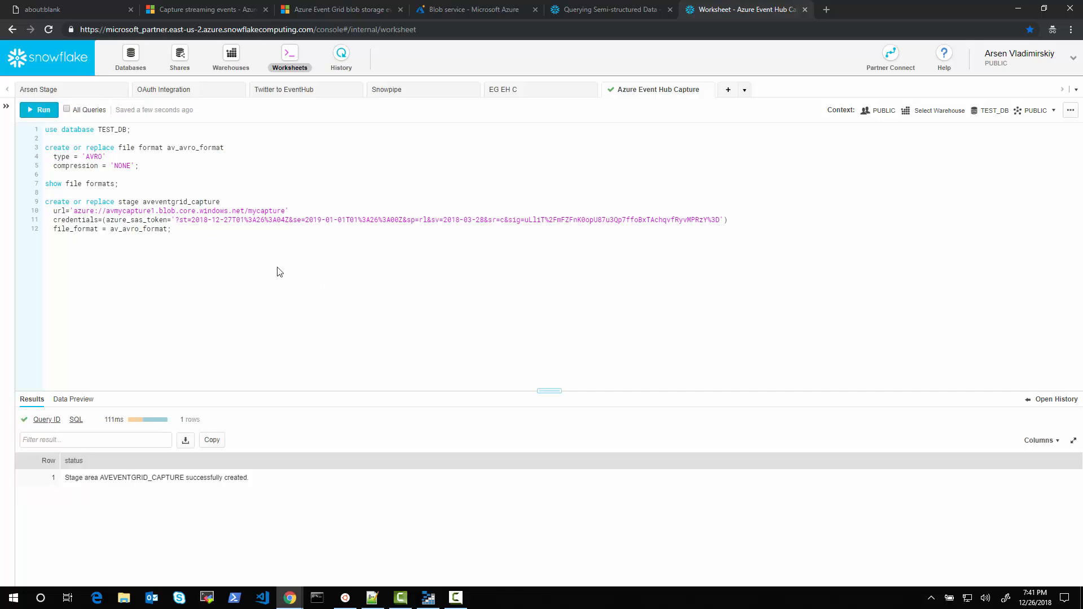
{"action": "key", "text": "Return"}
{"action": "key", "text": "Return"}
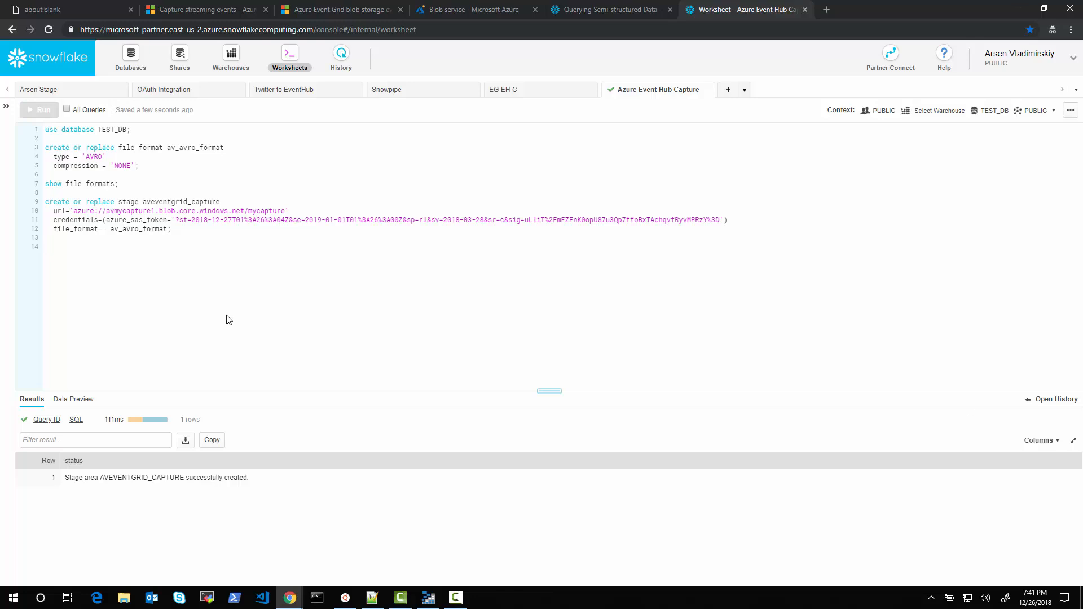
{"action": "key", "text": "alt+Tab"}
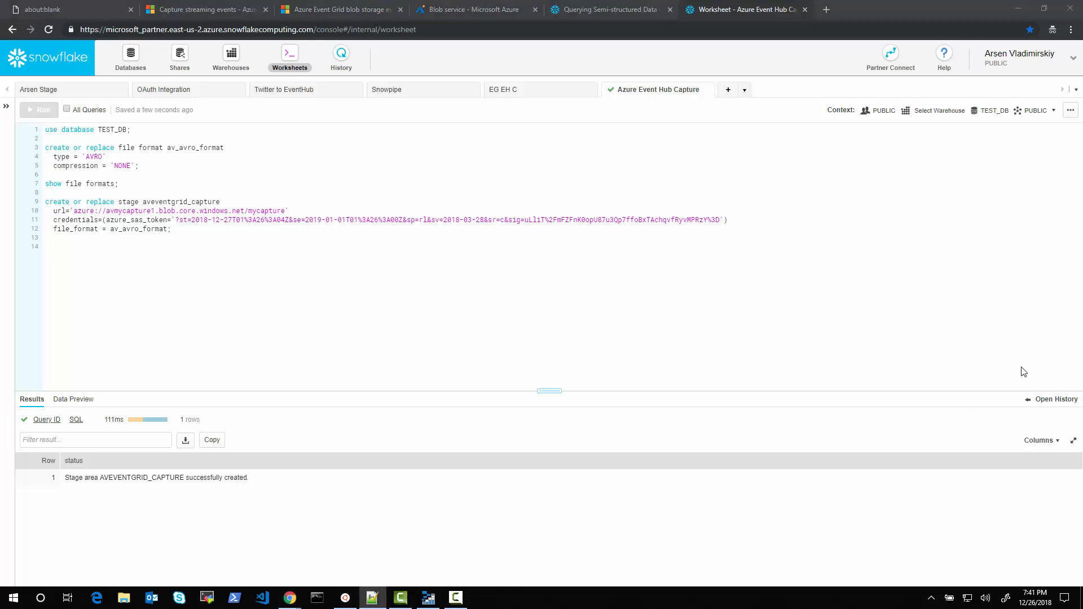
{"action": "left_click", "coordinate": [69, 266]}
{"action": "key", "text": "ctrl+v"}
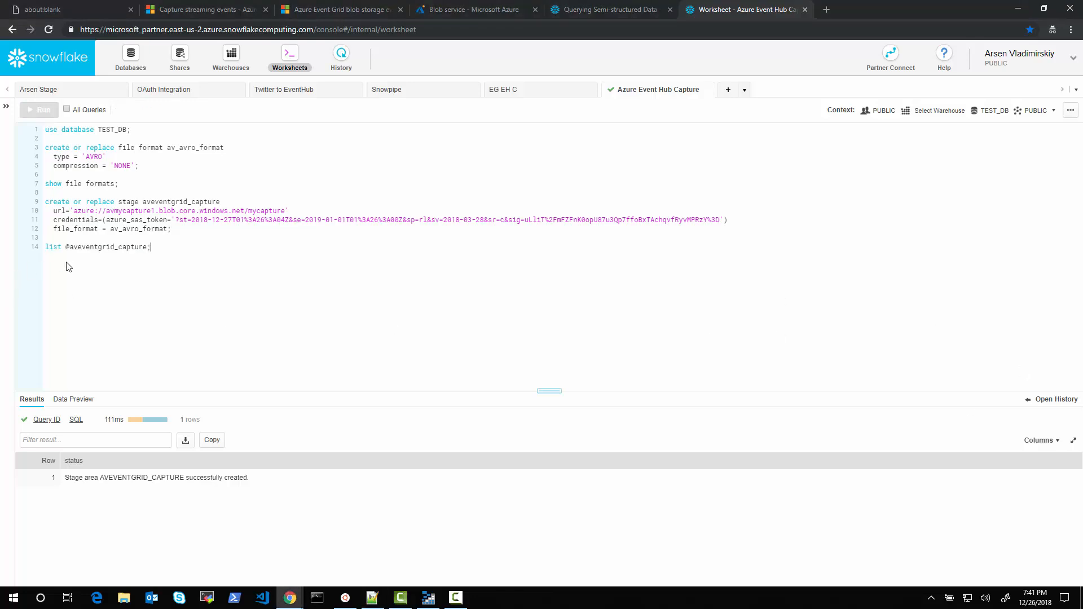
{"action": "key", "text": "ctrl+Return"}
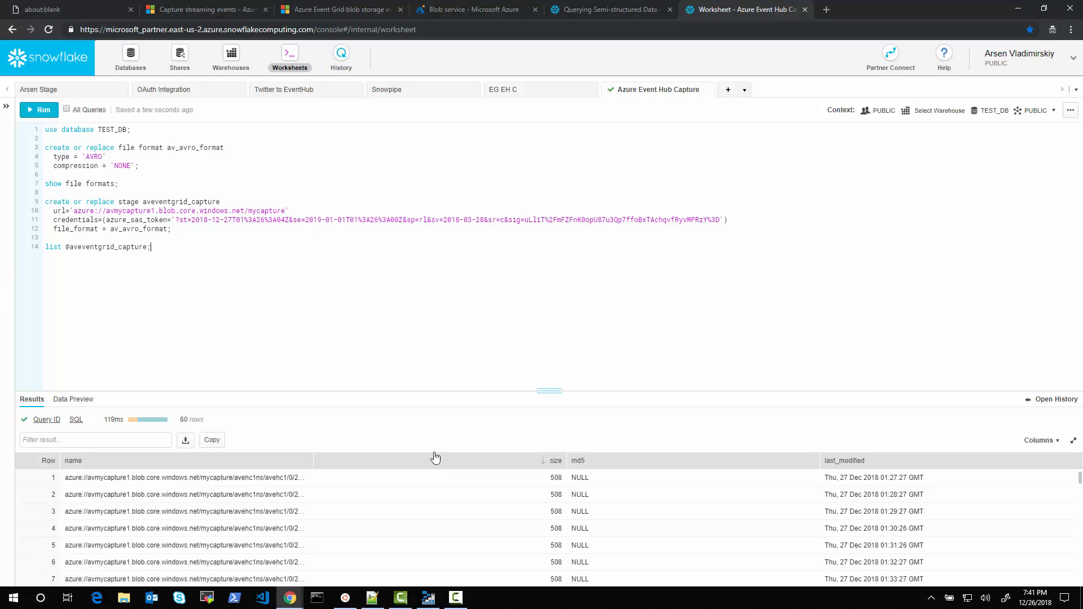
- Enlarge the results area, widen the name column, and examine the captured Avro files' paths, sizes and modification times through the last row
{"action": "left_click_drag", "start_coordinate": [549, 390], "coordinate": [540, 312]}
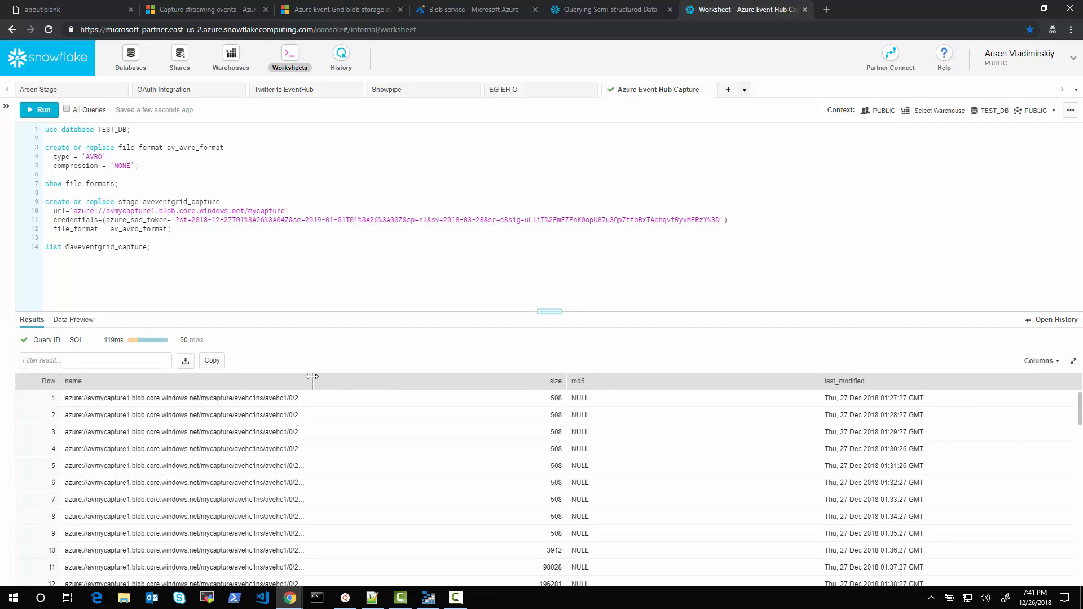
{"action": "left_click_drag", "start_coordinate": [312, 377], "coordinate": [496, 398]}
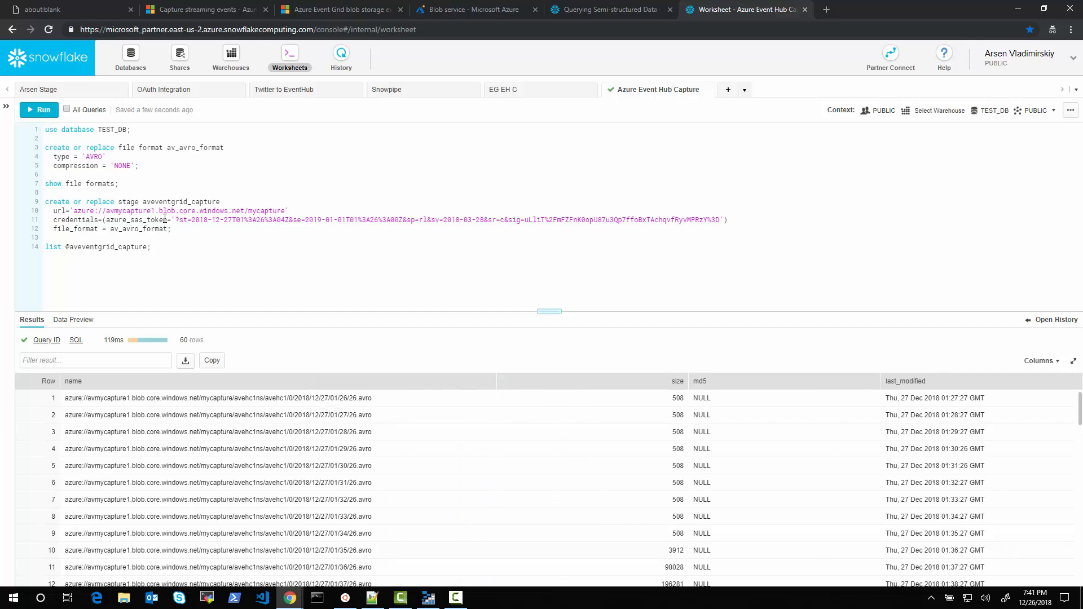
{"action": "scroll", "coordinate": [641, 463], "scroll_direction": "down", "scroll_amount": 2}
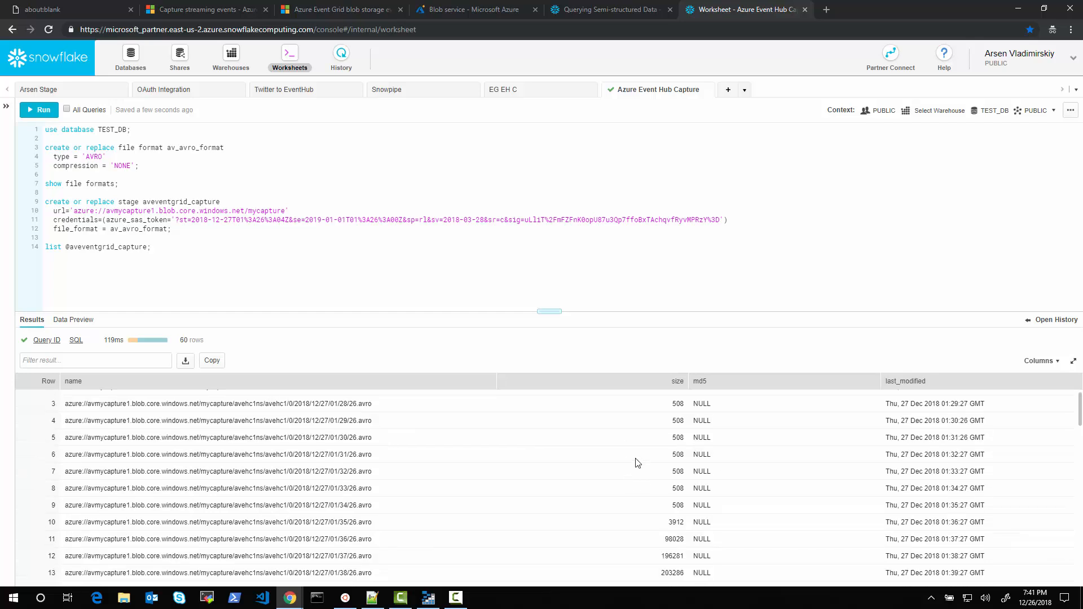
{"action": "scroll", "coordinate": [631, 471], "scroll_direction": "down", "scroll_amount": 10}
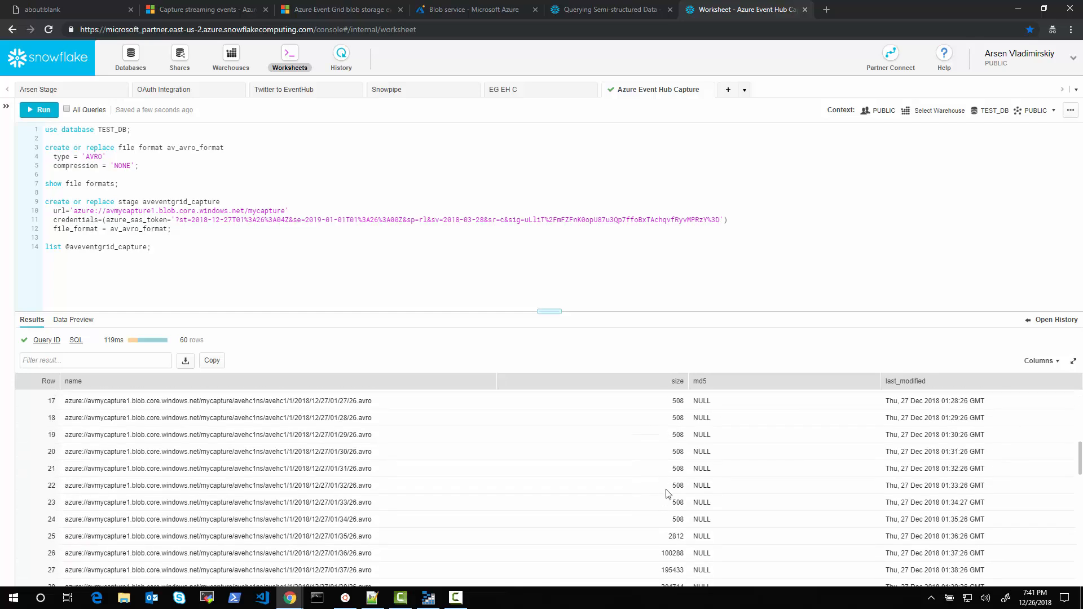
{"action": "scroll", "coordinate": [675, 511], "scroll_direction": "down", "scroll_amount": 3}
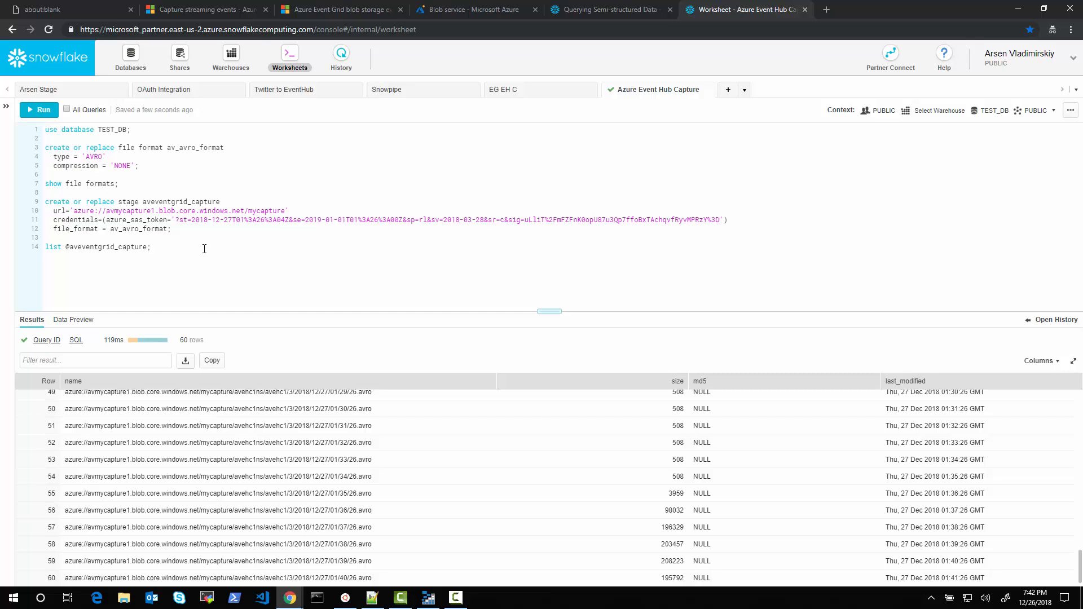
{"action": "key", "text": "alt+Tab"}
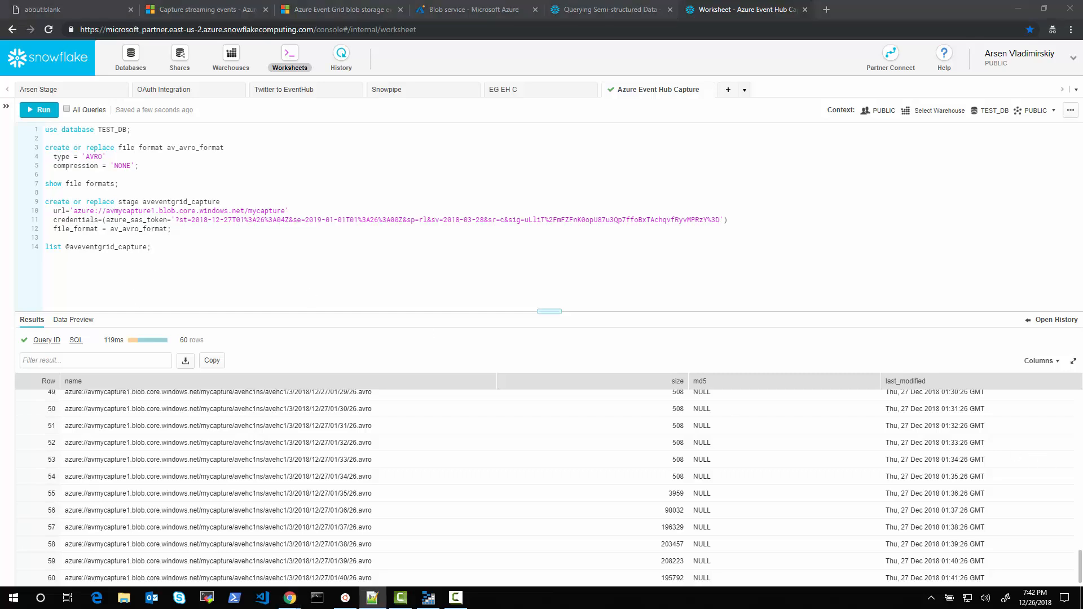
{"action": "left_click", "coordinate": [218, 273]}
{"action": "key", "text": "Return"}
{"action": "key", "text": "Return"}
{"action": "key", "text": "ctrl+v"}
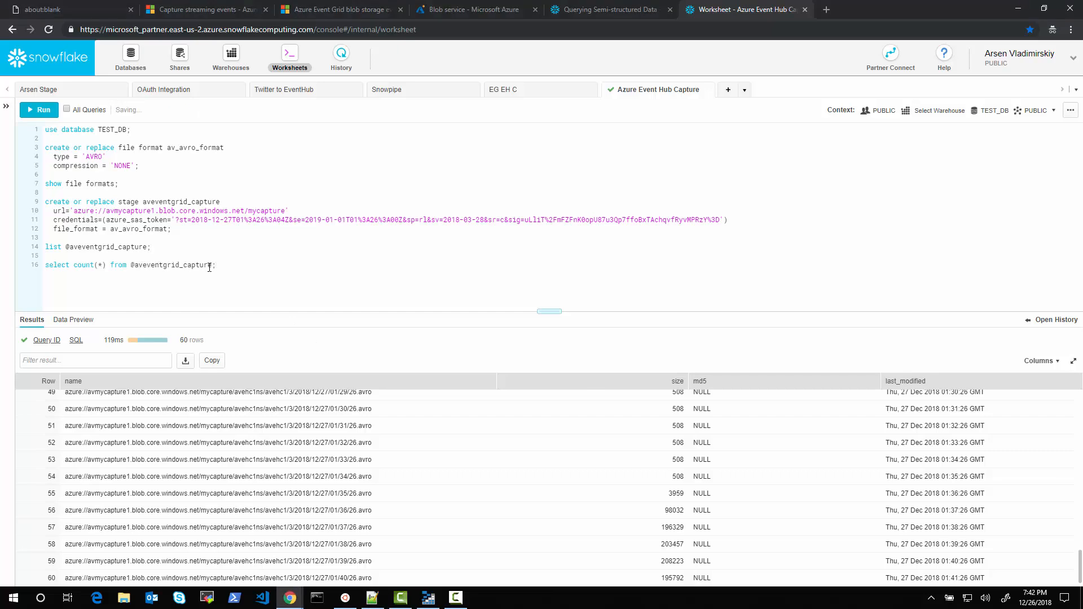
{"action": "key", "text": "ctrl+Return"}
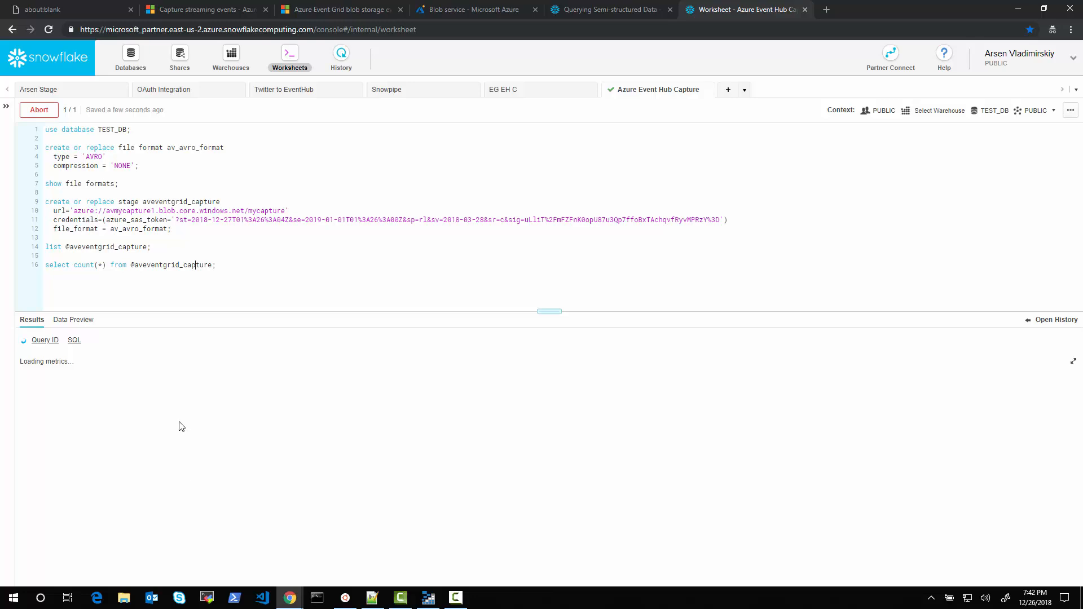
- Check the file upload's progress in the Ubuntu terminal, then minimize it to return to the Snowflake worksheet
{"action": "mouse_move", "coordinate": [401, 598]}
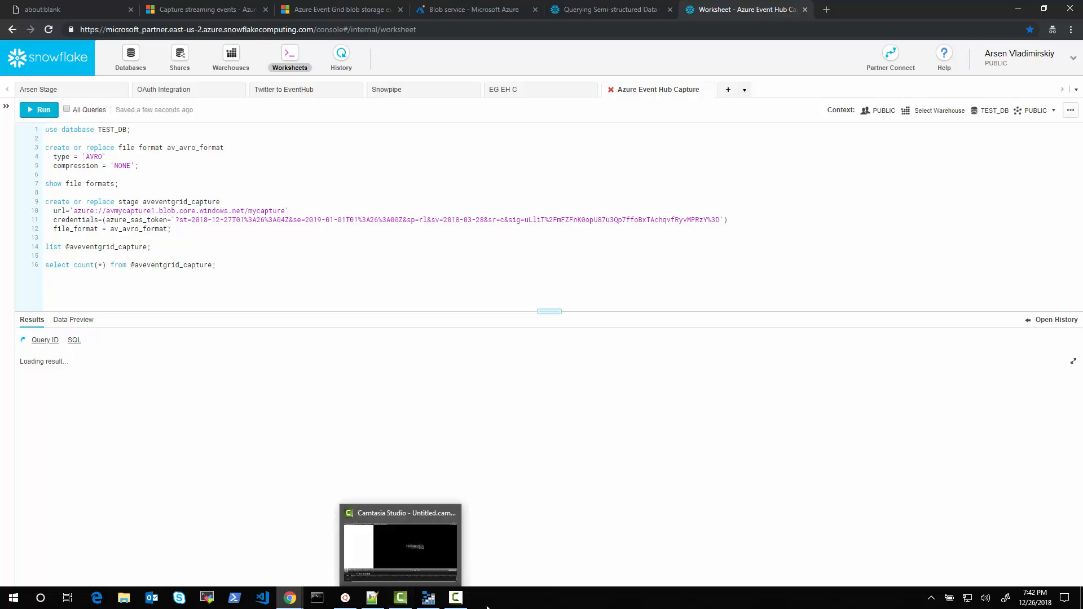
{"action": "left_click", "coordinate": [347, 599]}
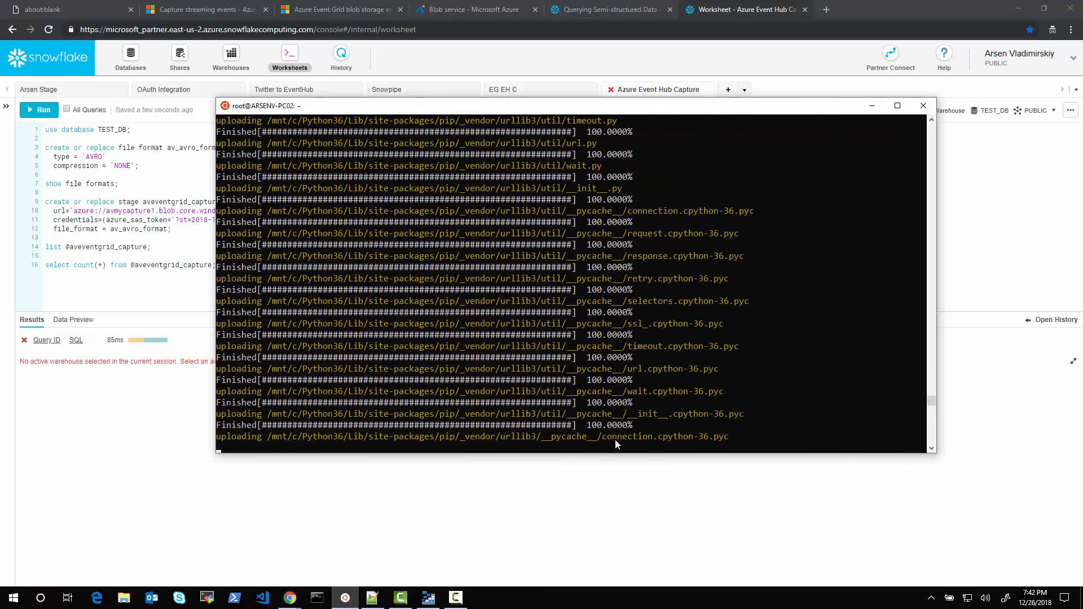
{"action": "left_click", "coordinate": [872, 105]}
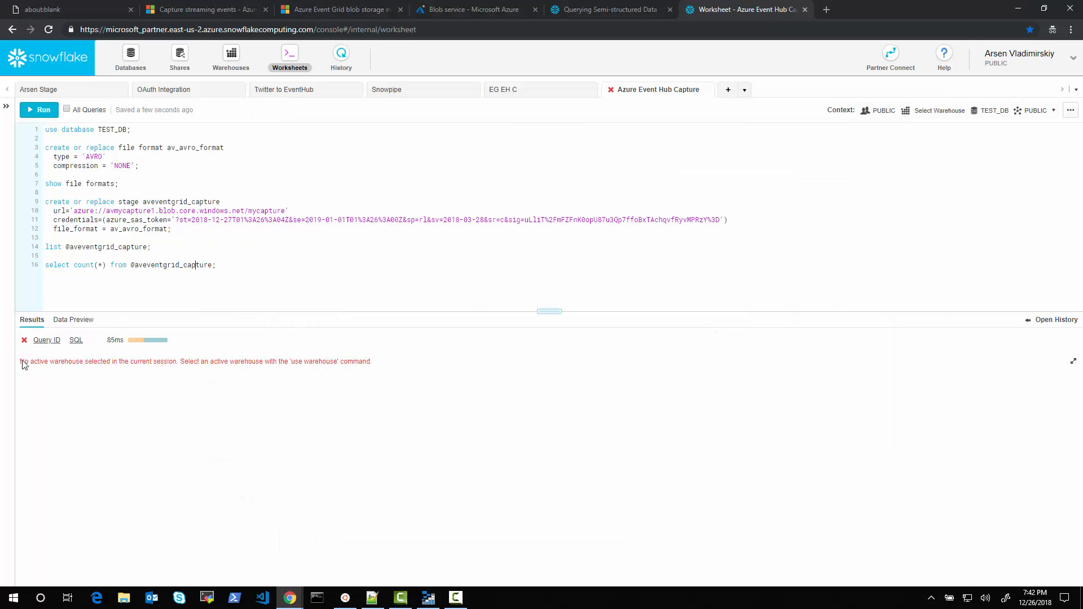
{"action": "left_click", "coordinate": [932, 111]}
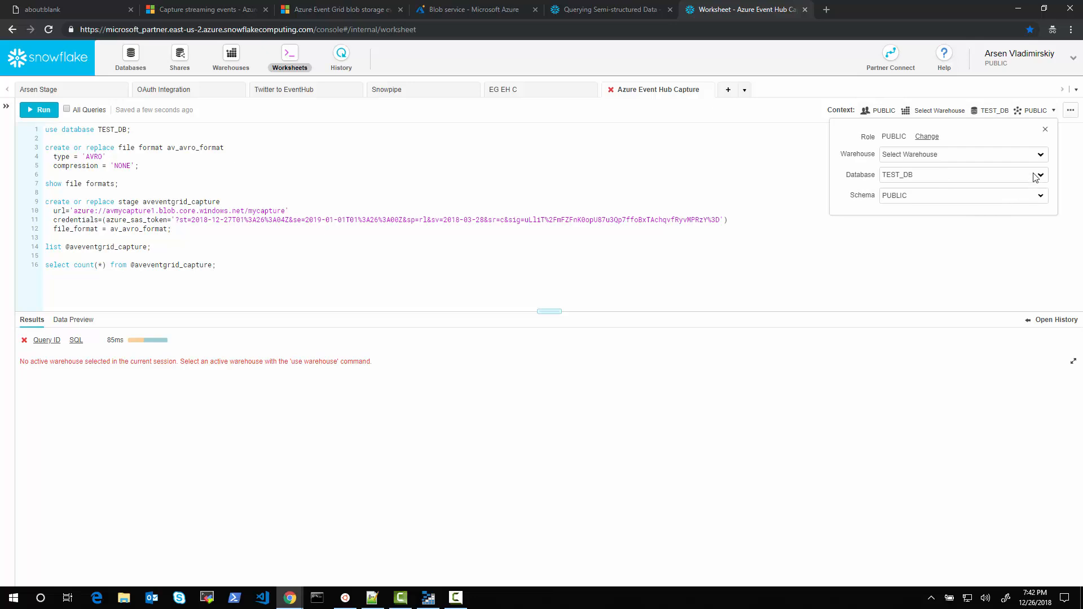
{"action": "left_click", "coordinate": [1043, 155]}
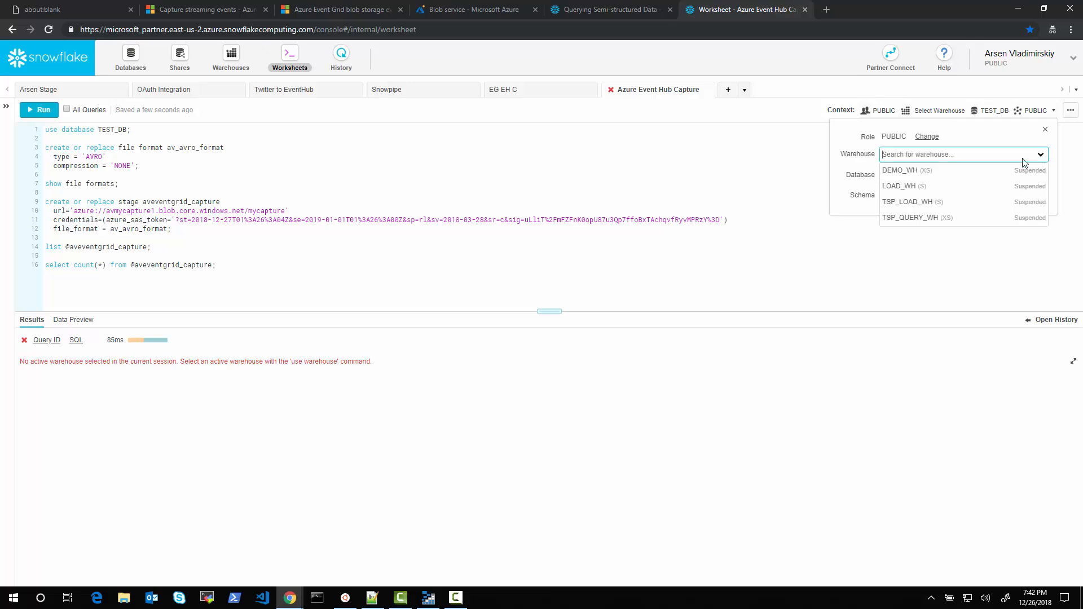
{"action": "left_click", "coordinate": [941, 177]}
{"action": "left_click", "coordinate": [573, 285]}
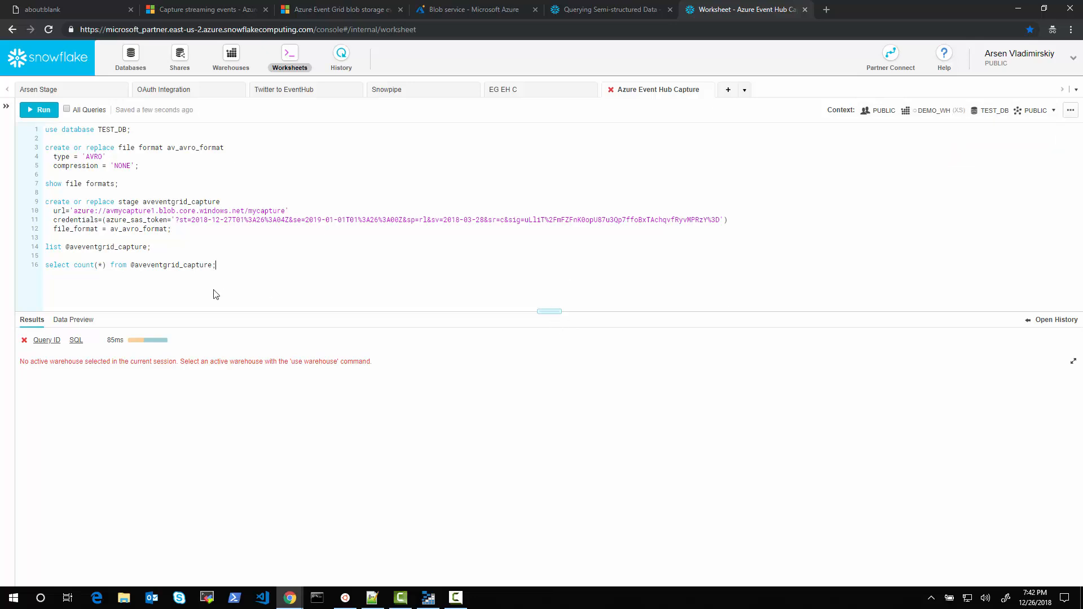
{"action": "key", "text": "ctrl+Return"}
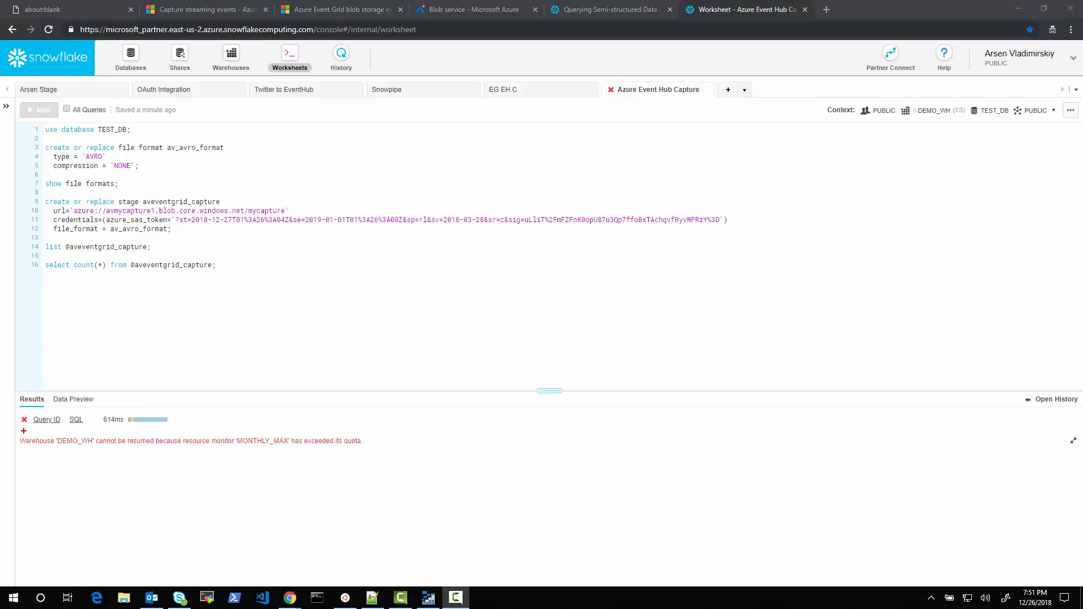
{"action": "mouse_move", "coordinate": [16, 433]}
{"action": "left_mouse_down"}
{"action": "mouse_move", "coordinate": [195, 452]}
{"action": "mouse_move", "coordinate": [377, 451]}
{"action": "left_mouse_up"}
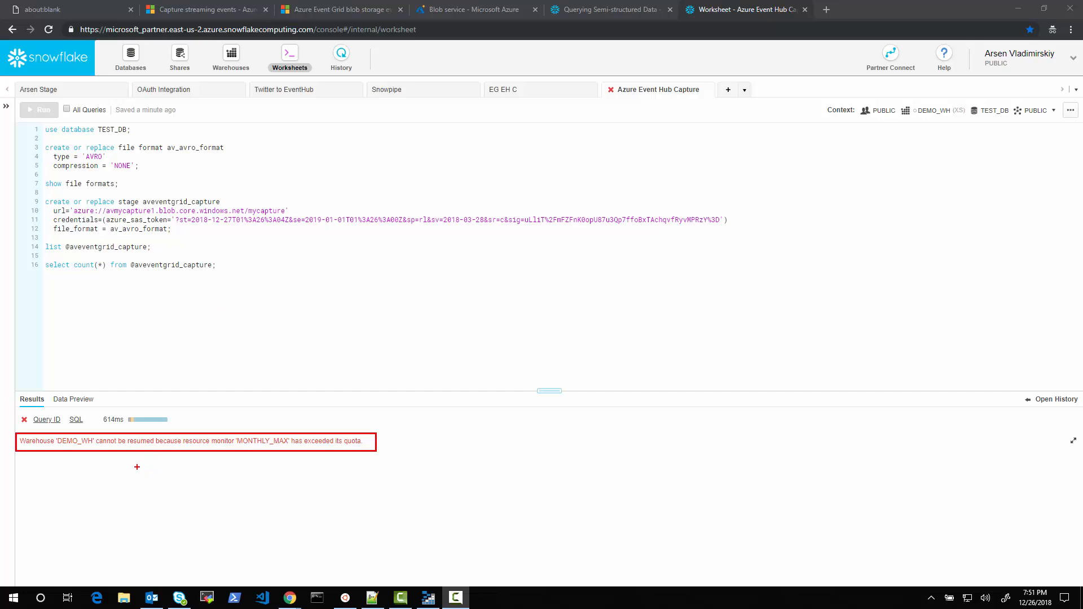
{"action": "key", "text": "Escape"}
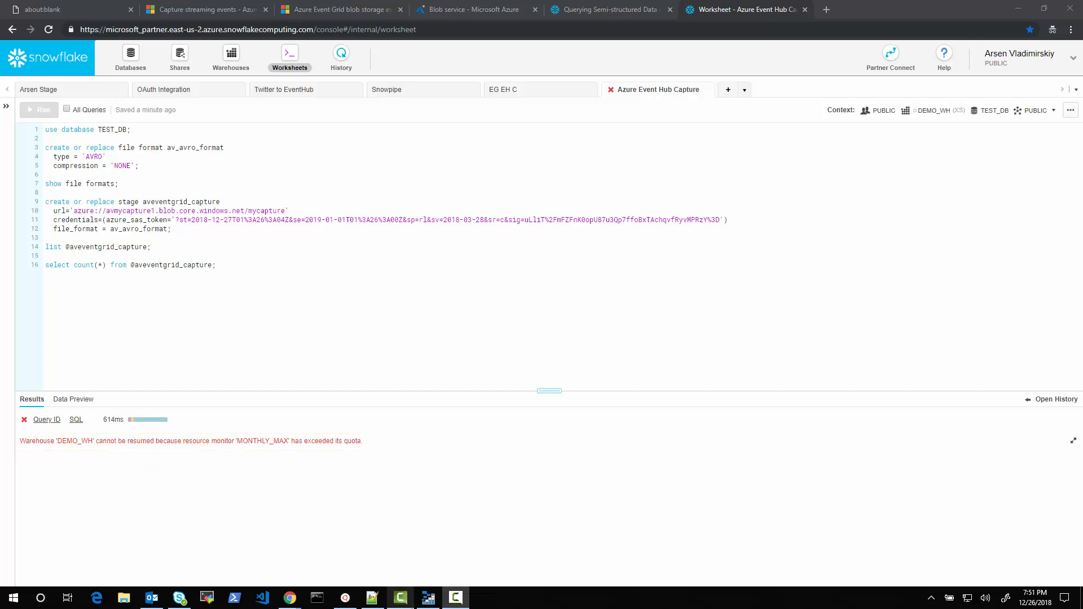
- Check the upload in the terminal, refresh queue1 in Azure Storage Explorer, and open the mycapture container before returning to the worksheet
{"action": "left_click", "coordinate": [346, 598]}
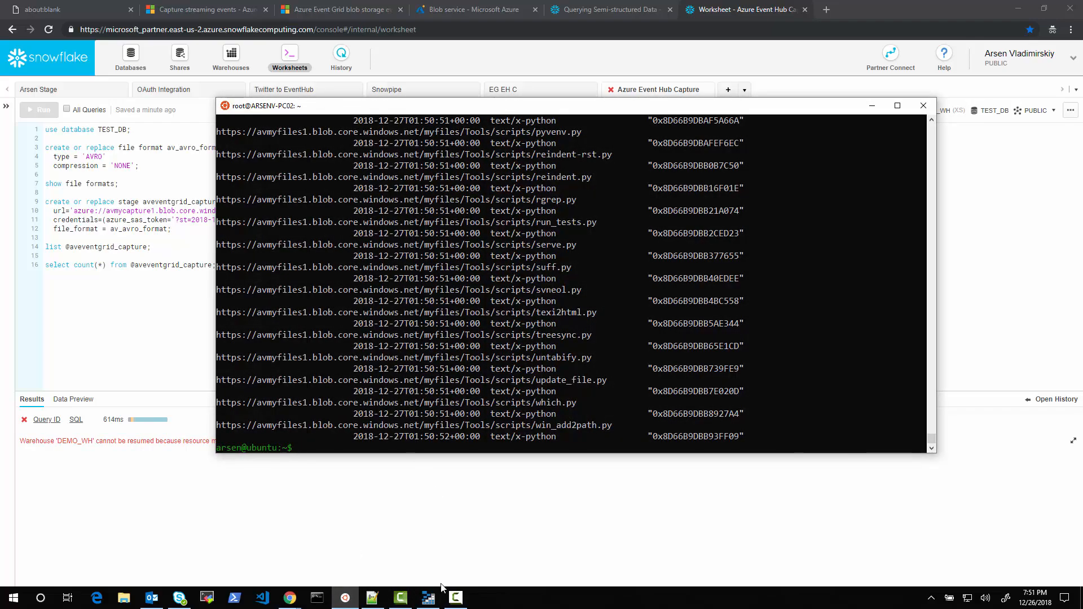
{"action": "left_click", "coordinate": [430, 599]}
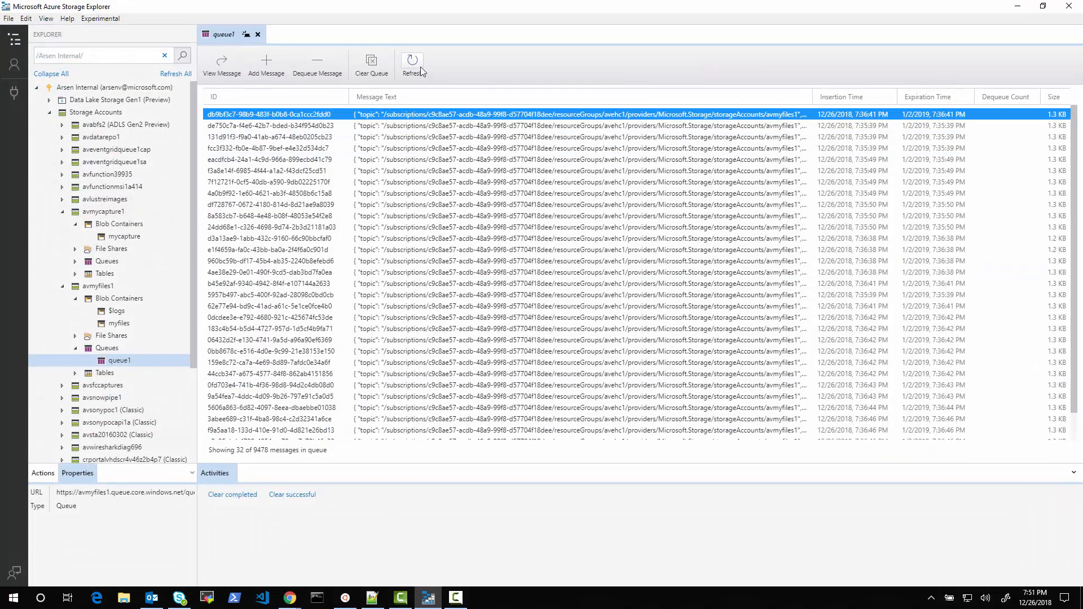
{"action": "left_click", "coordinate": [416, 59]}
{"action": "left_click_drag", "start_coordinate": [252, 441], "coordinate": [273, 456]}
{"action": "key", "text": "Escape"}
{"action": "left_click", "coordinate": [136, 237]}
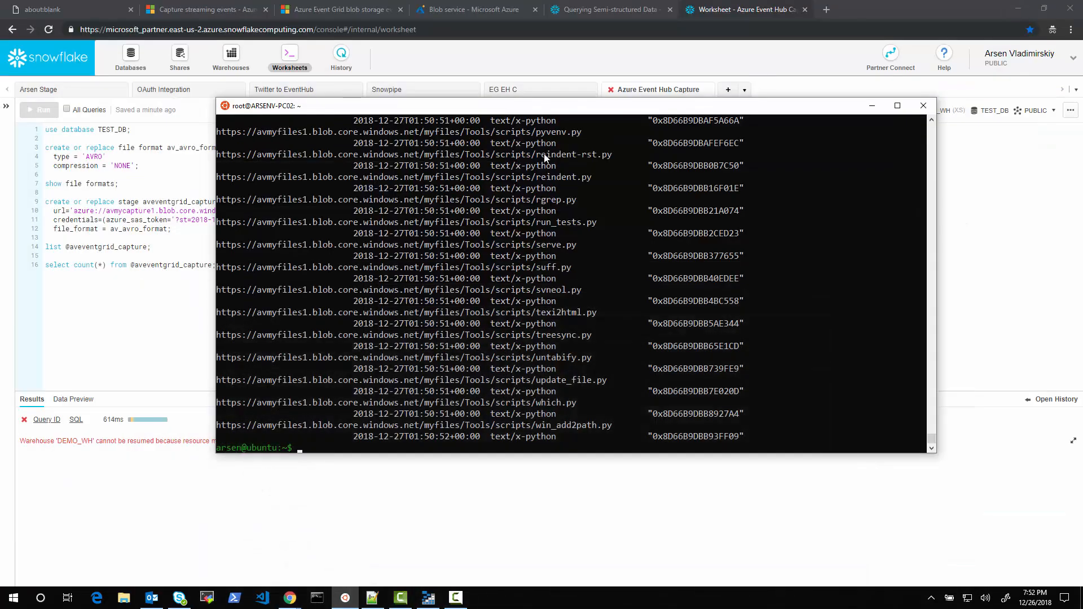
{"action": "left_click", "coordinate": [872, 106]}
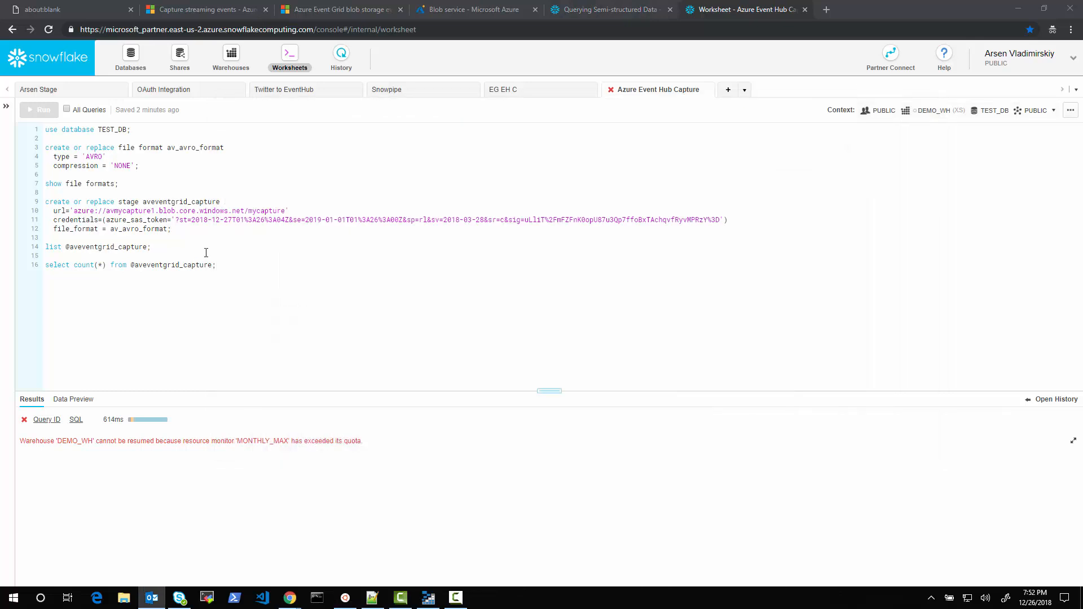
{"action": "left_click_drag", "start_coordinate": [158, 246], "coordinate": [32, 249]}
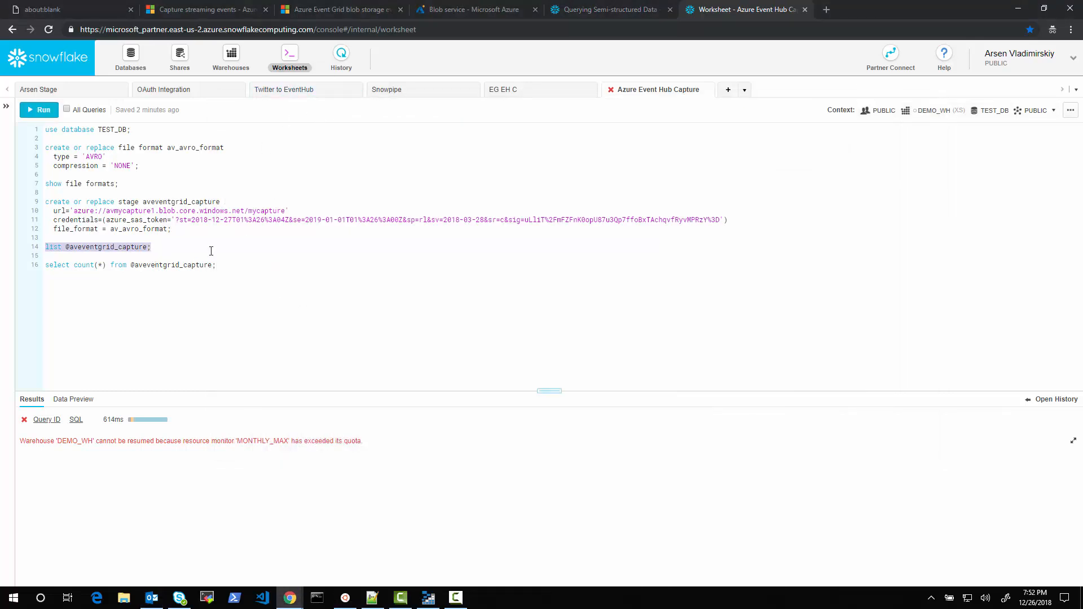
{"action": "left_click", "coordinate": [140, 250]}
{"action": "key", "text": "ctrl+Return"}
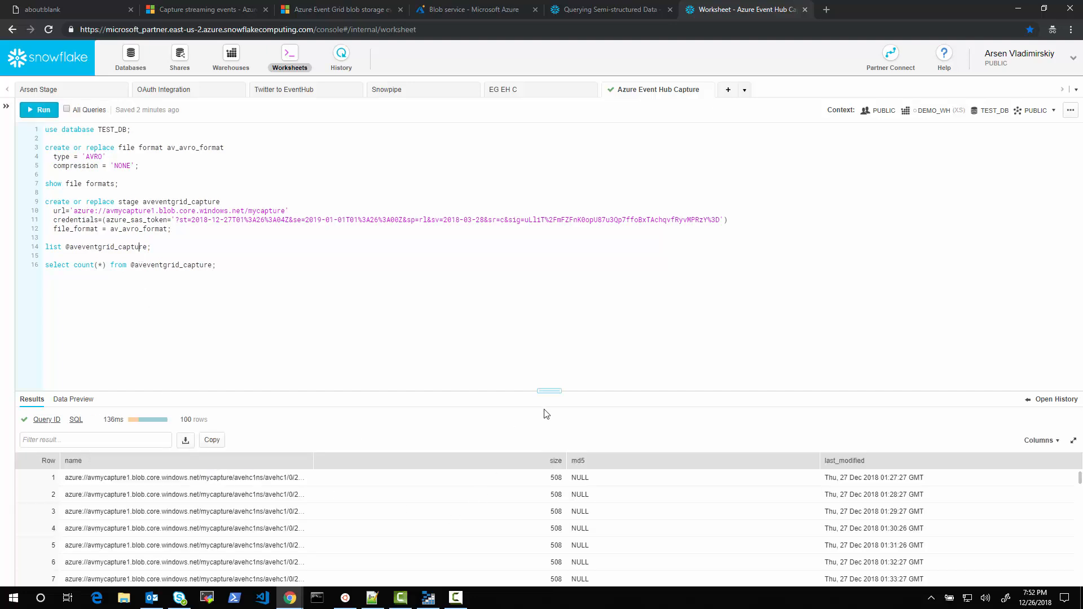
{"action": "left_click_drag", "start_coordinate": [557, 392], "coordinate": [553, 299]}
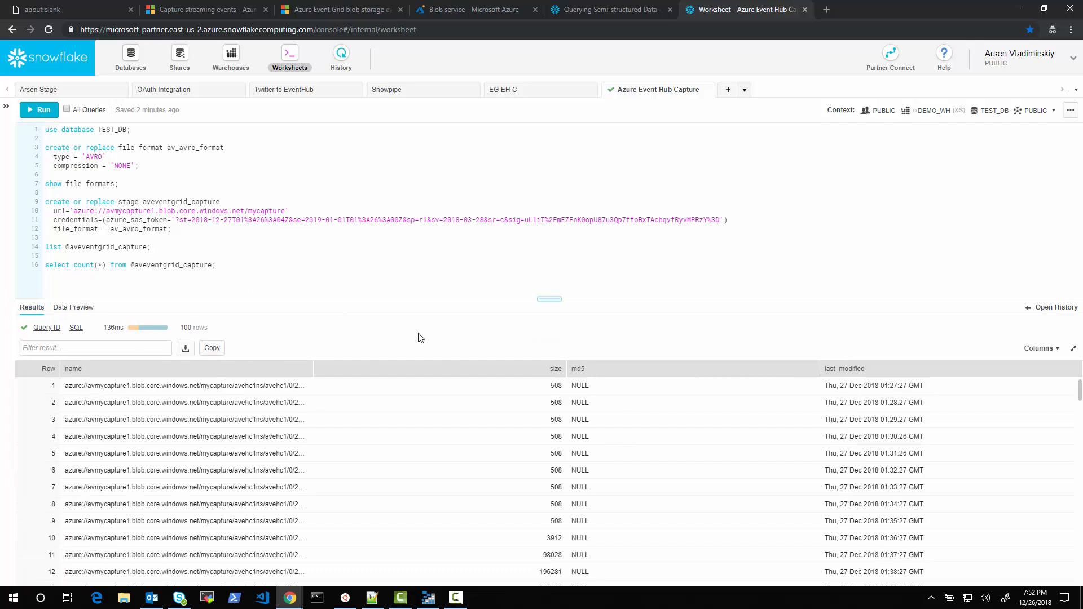
{"action": "key", "text": "ctrl+Return"}
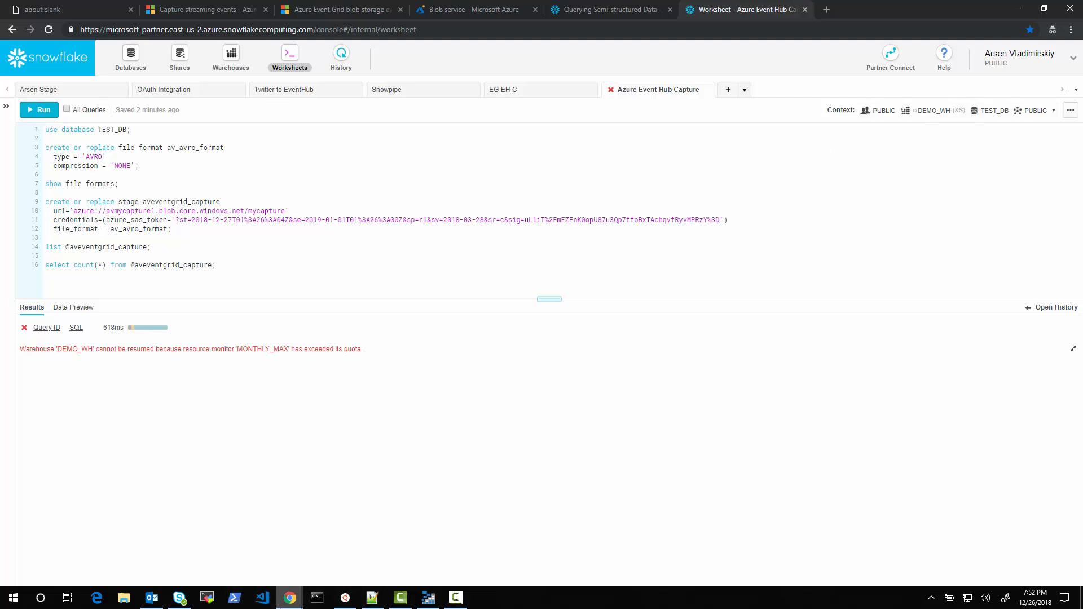
- Switch to the Azure portal, close the avmyfiles1 blobs page, and open the avehc1ns Event Hubs namespace in resource group avehc1
{"action": "left_click", "coordinate": [290, 601]}
{"action": "left_click", "coordinate": [259, 568]}
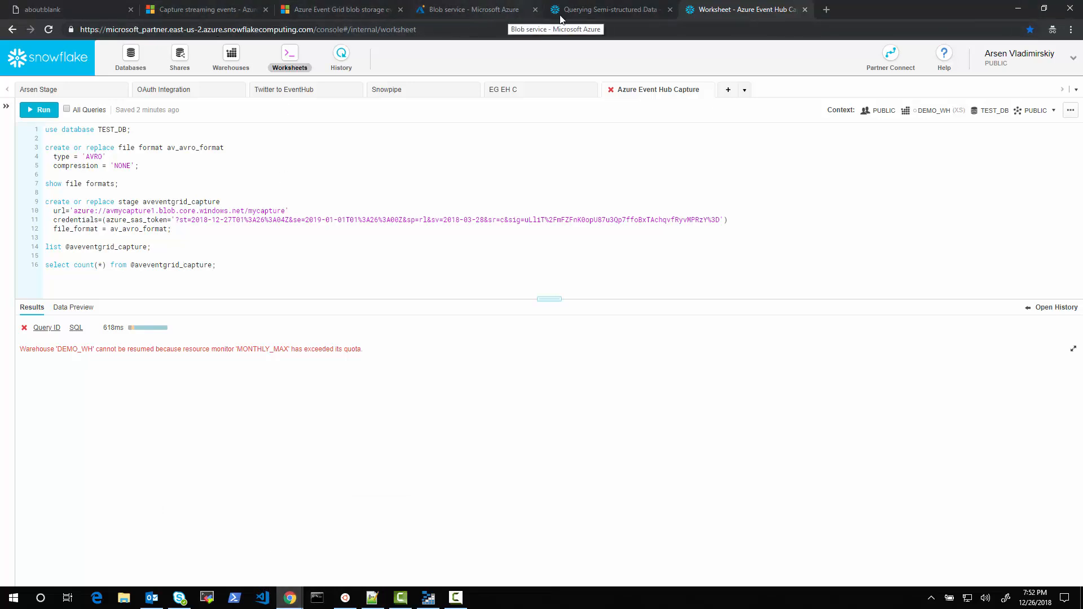
{"action": "left_click", "coordinate": [475, 12]}
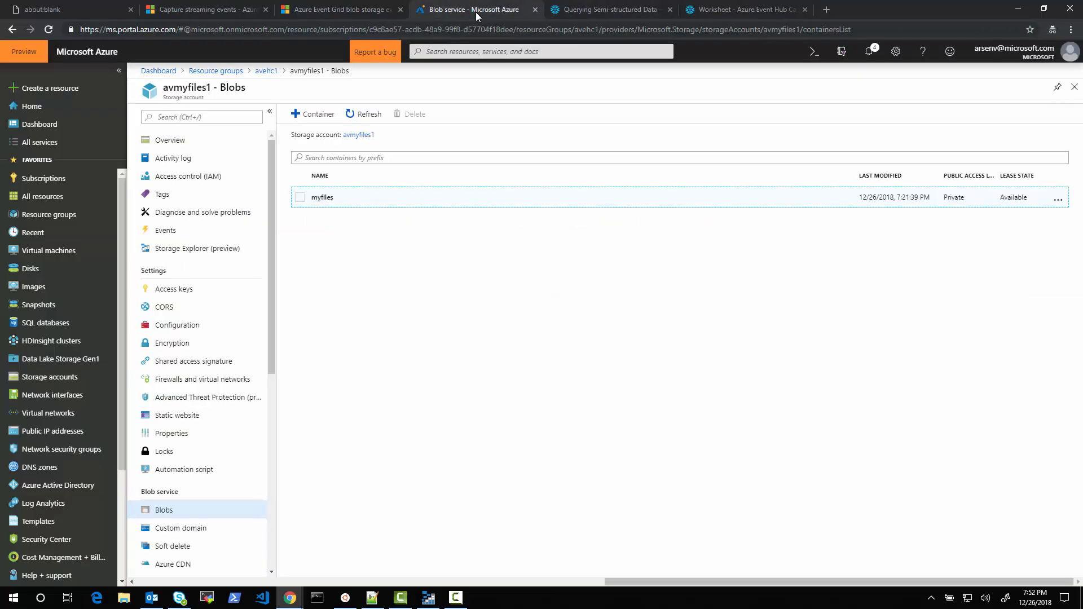
{"action": "left_click", "coordinate": [1075, 88]}
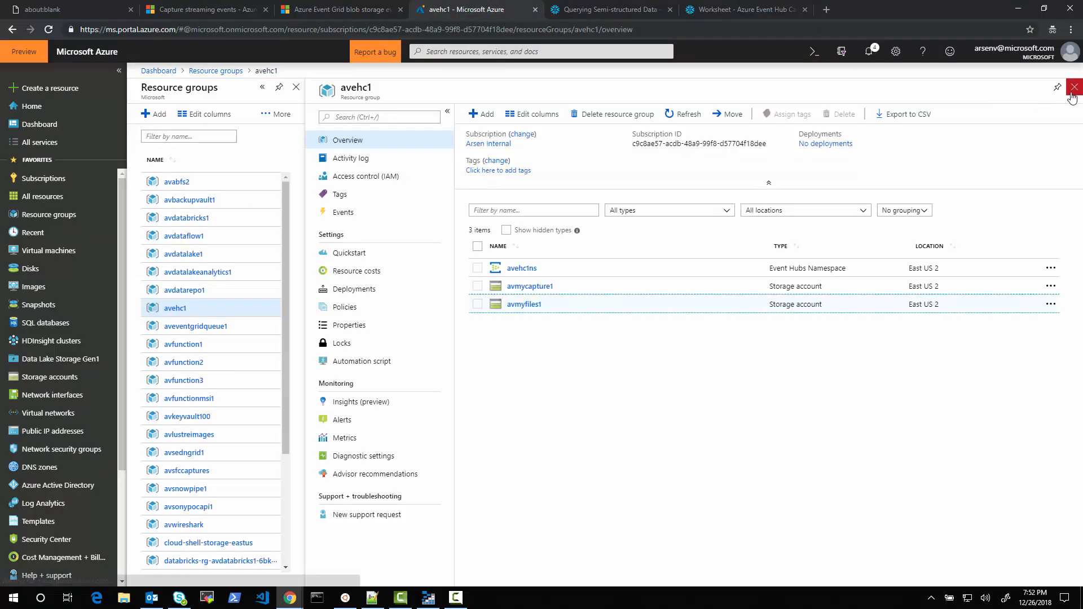
{"action": "left_click", "coordinate": [522, 269]}
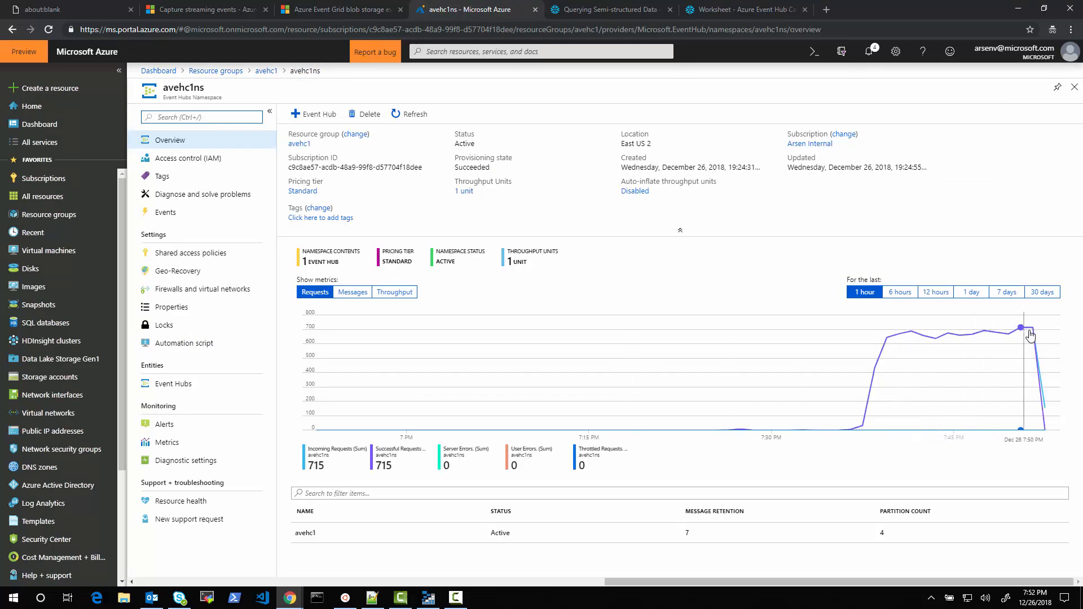
- Delete the Event Hubs namespace, confirming the deletion with the name avehc1ns
{"action": "left_click", "coordinate": [374, 121]}
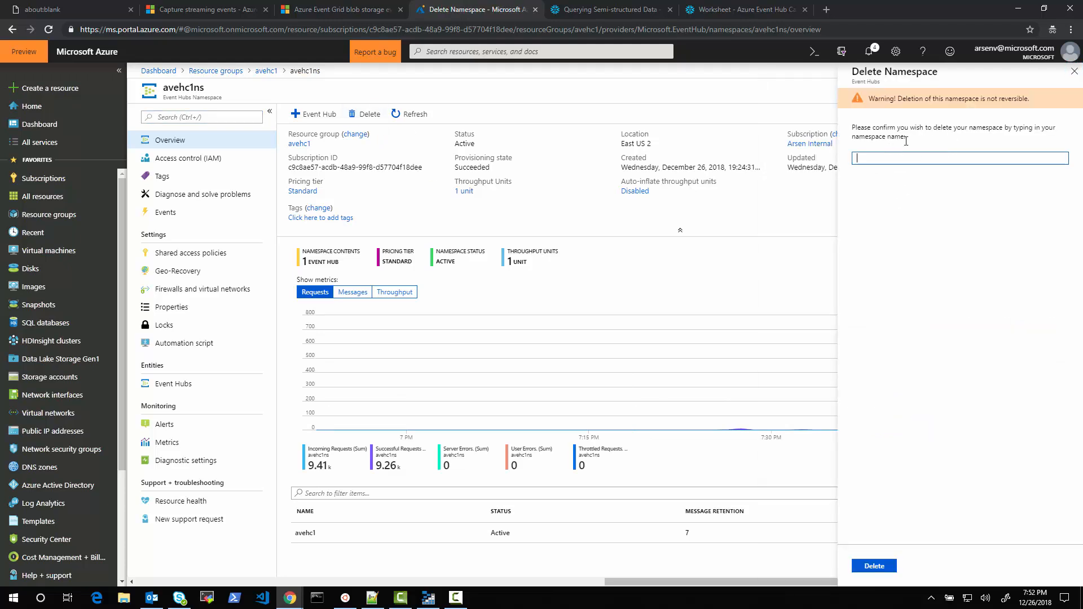
{"action": "left_click", "coordinate": [909, 158]}
{"action": "type", "text": "avehc1ns"}
{"action": "left_click", "coordinate": [882, 566]}
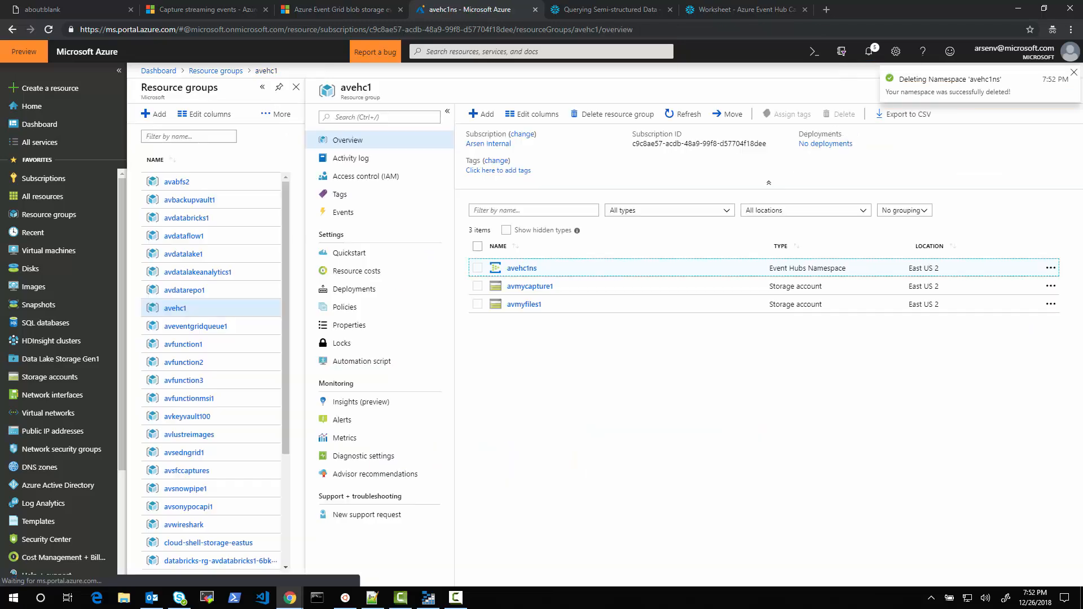
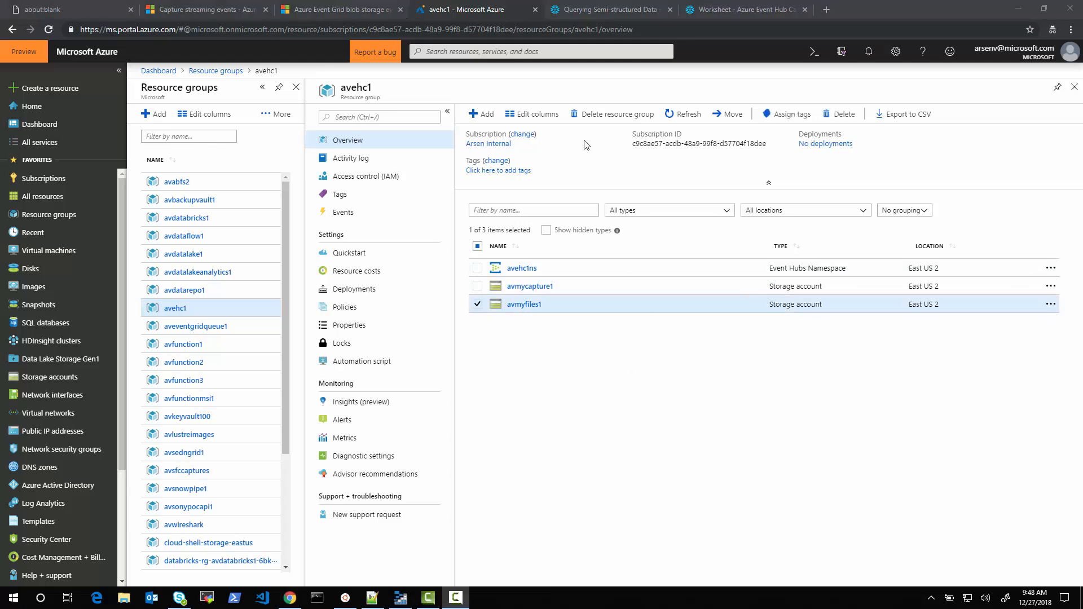
{"action": "left_click", "coordinate": [716, 17]}
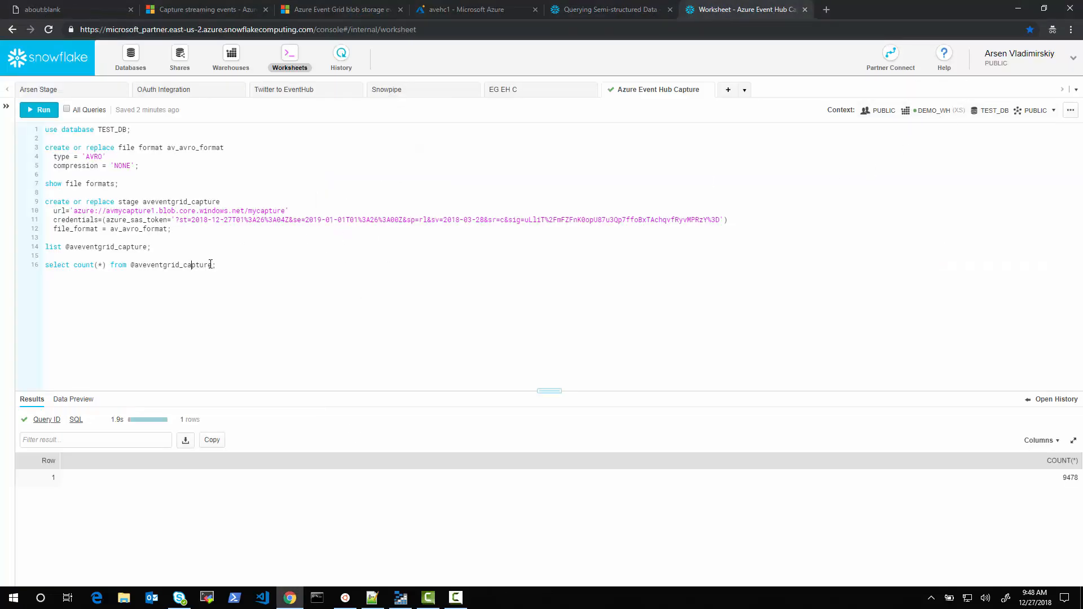
{"action": "key", "text": "ctrl+Return"}
{"action": "left_click_drag", "start_coordinate": [1071, 479], "coordinate": [1075, 485]}
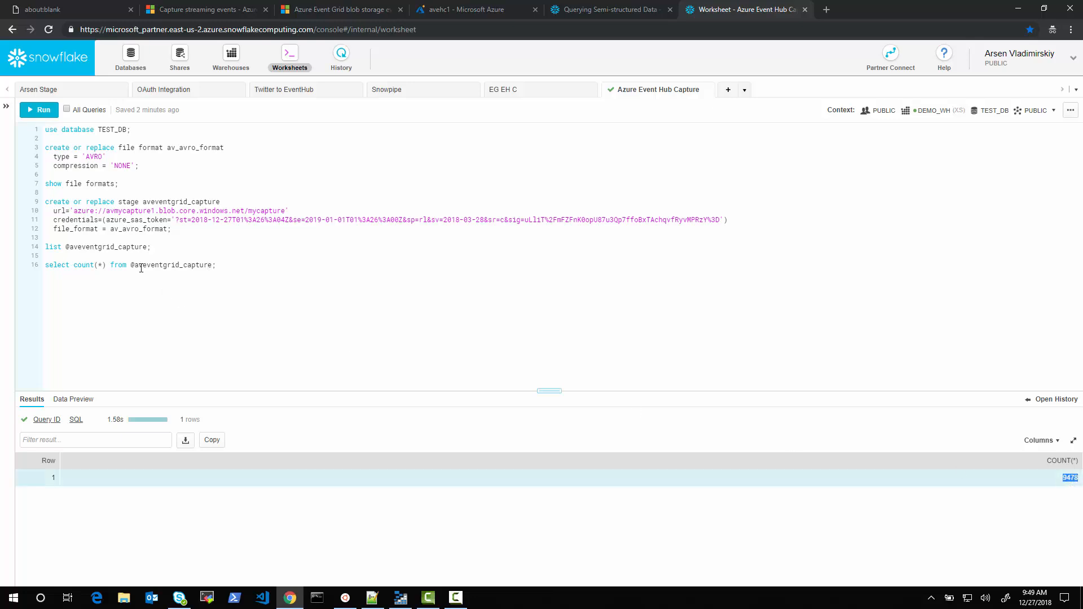
{"action": "left_click", "coordinate": [144, 248]}
{"action": "key", "text": "ctrl+Return"}
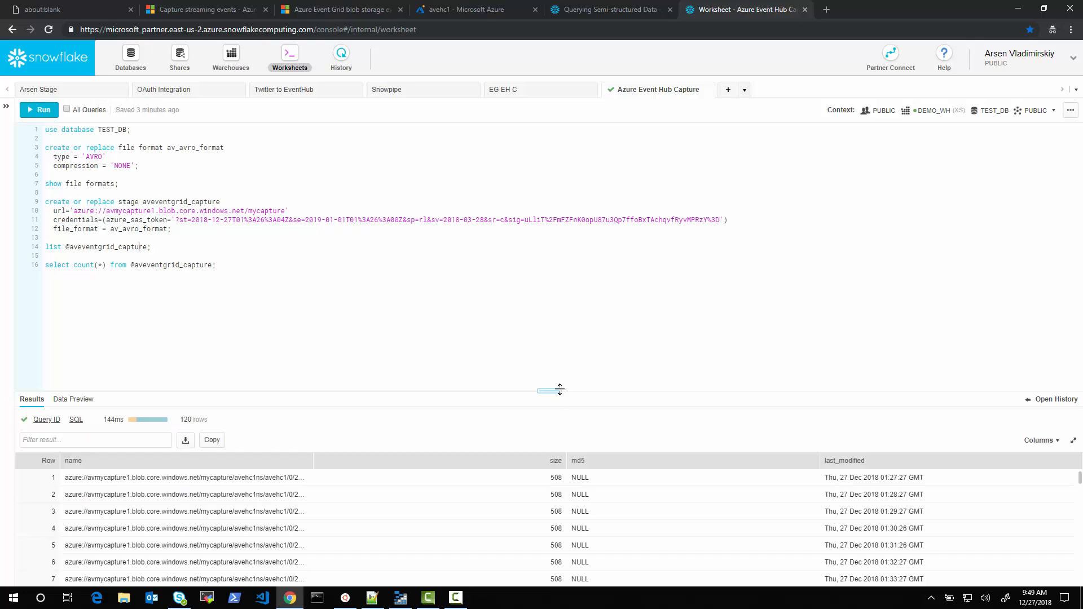
{"action": "left_click_drag", "start_coordinate": [560, 390], "coordinate": [562, 298]}
{"action": "scroll", "coordinate": [733, 493], "scroll_direction": "down", "scroll_amount": 4}
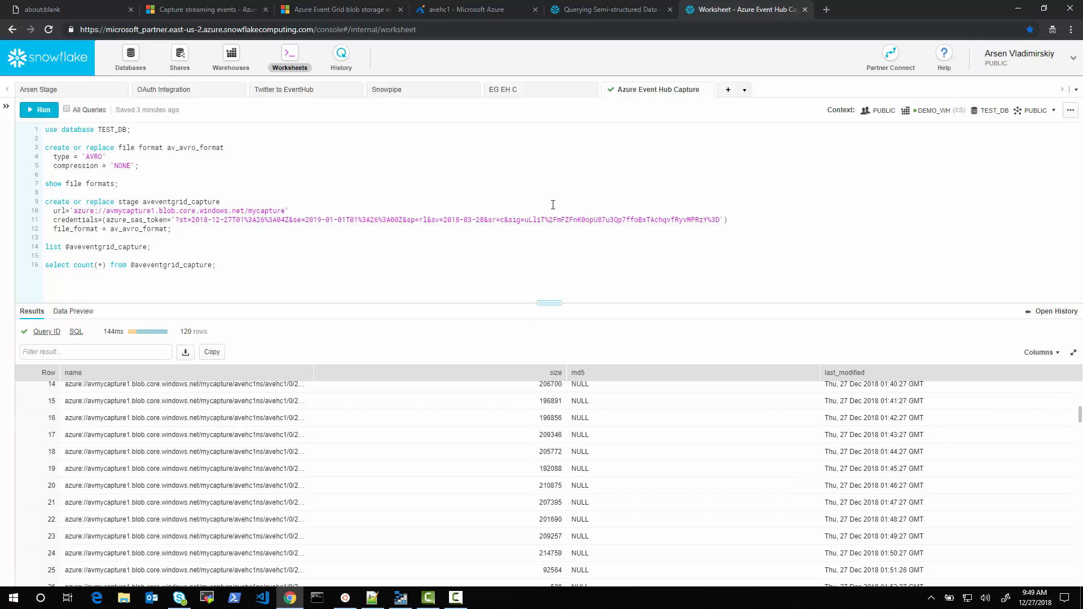
- Check the avehc1 resource group in the Azure portal, refresh queue1 in Azure Storage Explorer, and return to the browser
{"action": "left_click", "coordinate": [449, 8]}
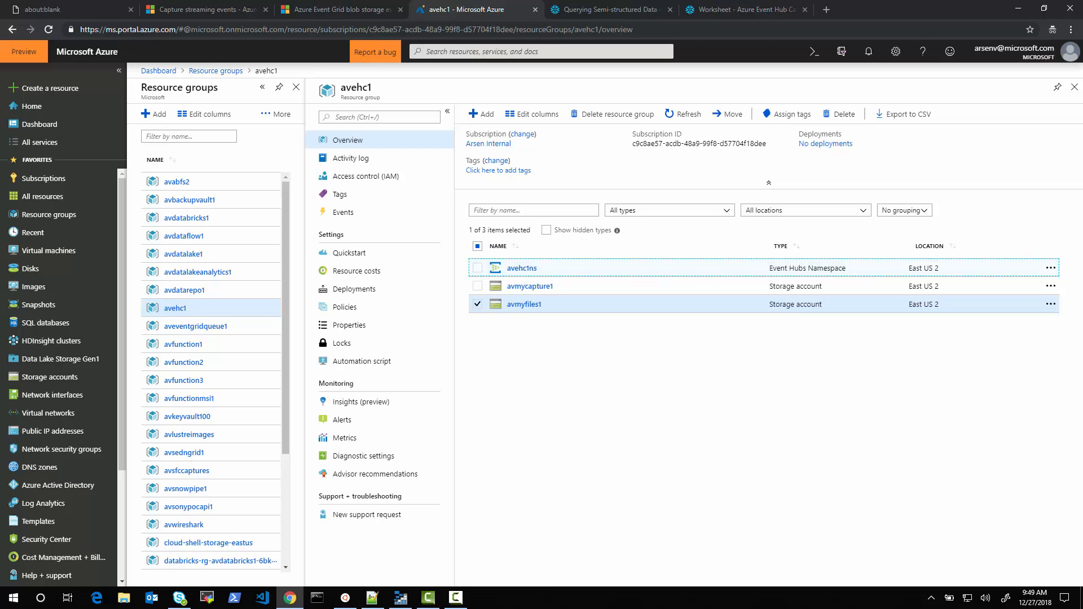
{"action": "left_click", "coordinate": [409, 603]}
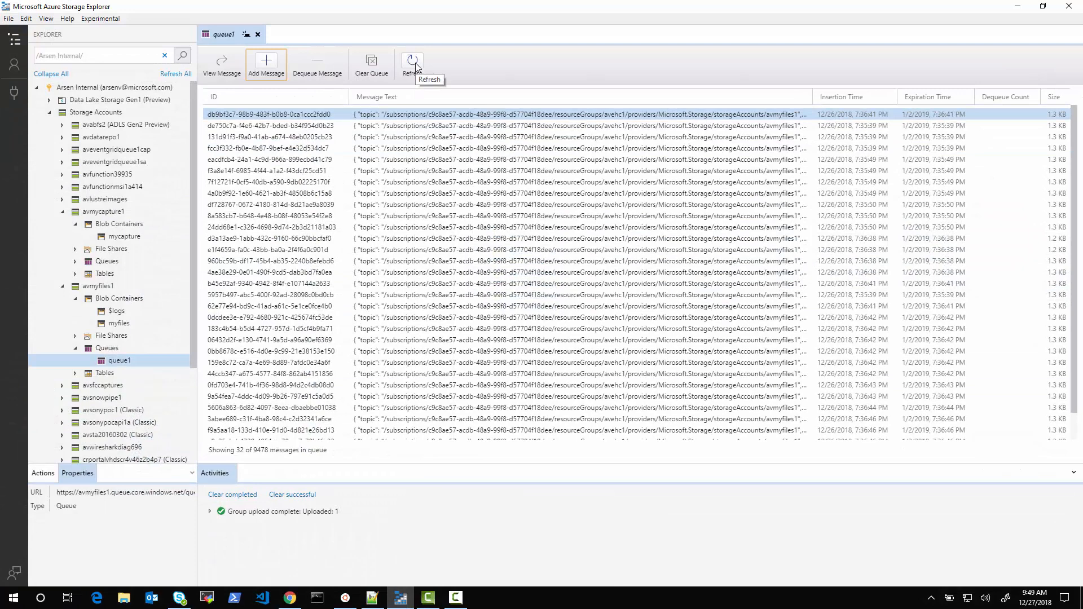
{"action": "left_click", "coordinate": [414, 62]}
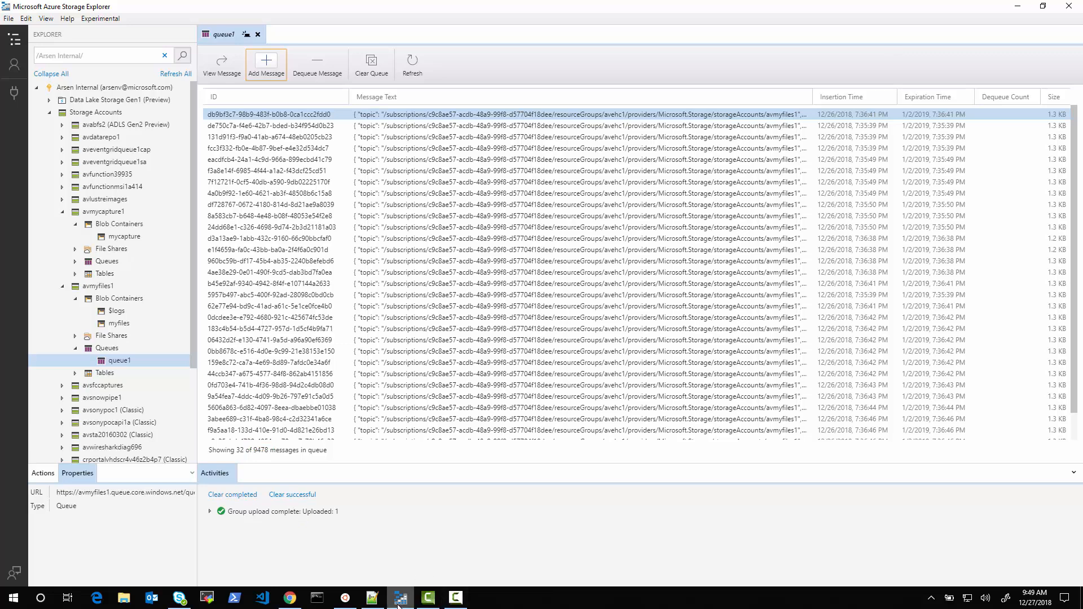
{"action": "left_click", "coordinate": [289, 599]}
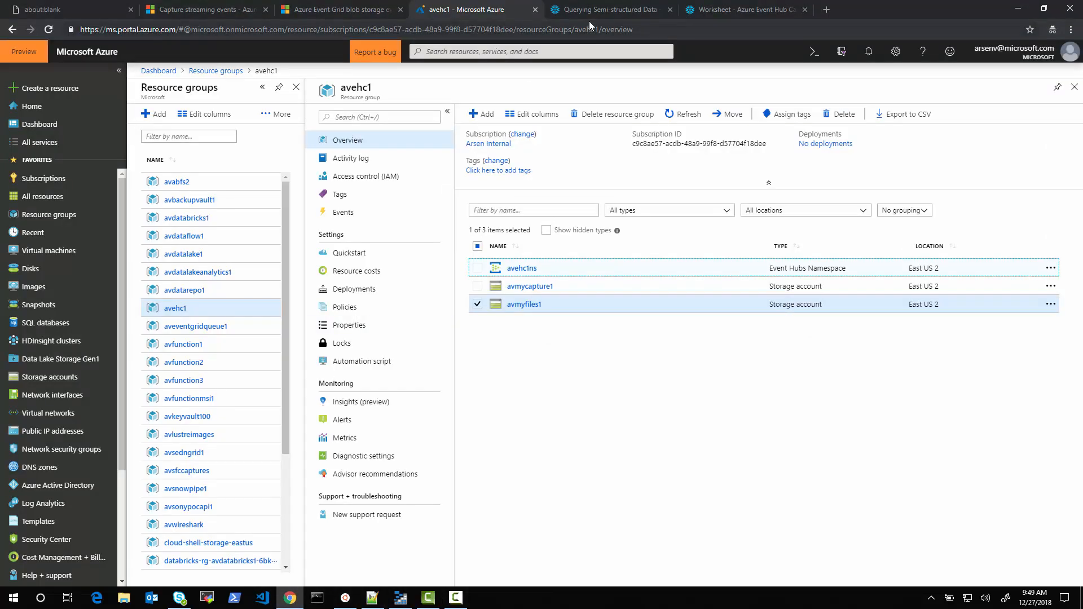
- In the Snowflake worksheet, rerun the select count(*) query and compare its result with the queue's message count
{"action": "left_click", "coordinate": [701, 9]}
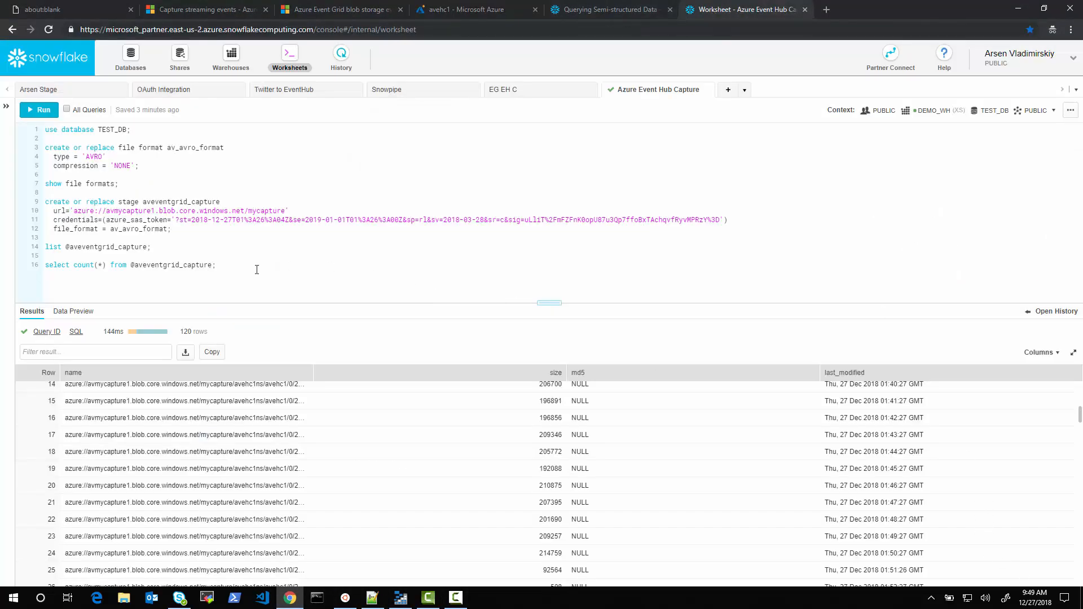
{"action": "key", "text": "ctrl+Return"}
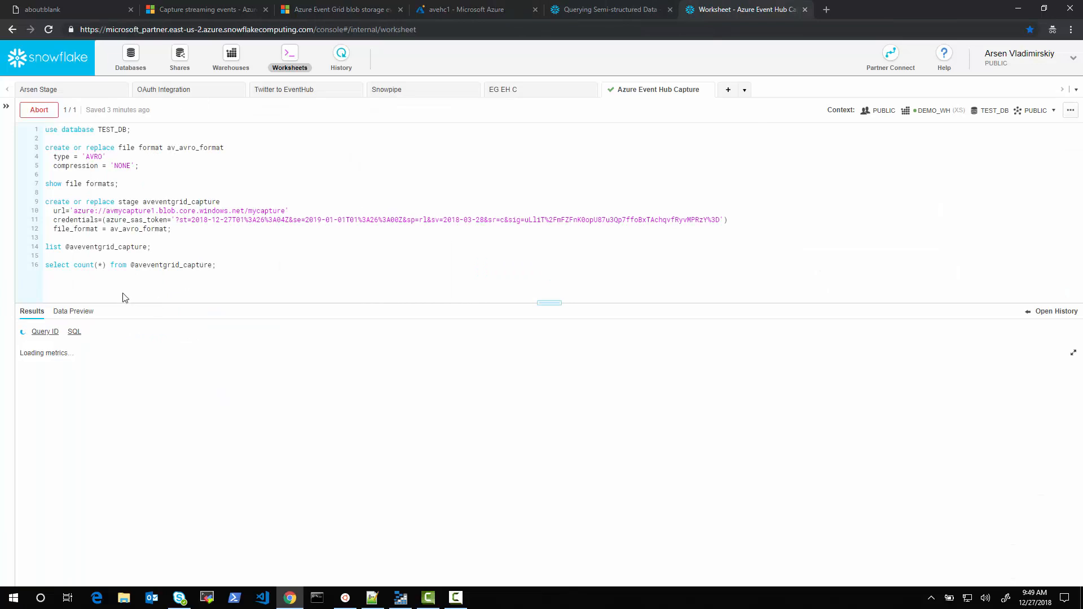
{"action": "double_click", "coordinate": [90, 265]}
{"action": "left_click_drag", "start_coordinate": [91, 265], "coordinate": [107, 266]}
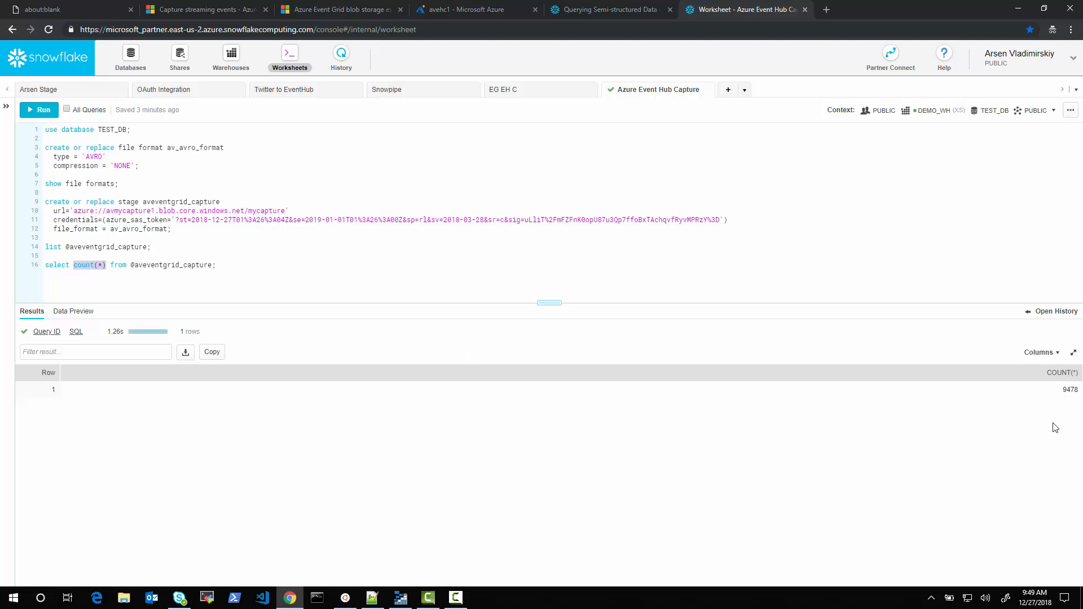
{"action": "left_click_drag", "start_coordinate": [1045, 378], "coordinate": [1082, 399]}
- Add blank lines below the count query, rerun the list statement, and widen the name column to show full file paths
{"action": "left_click", "coordinate": [448, 260]}
{"action": "key", "text": "End"}
{"action": "key", "text": "Return"}
{"action": "key", "text": "Return"}
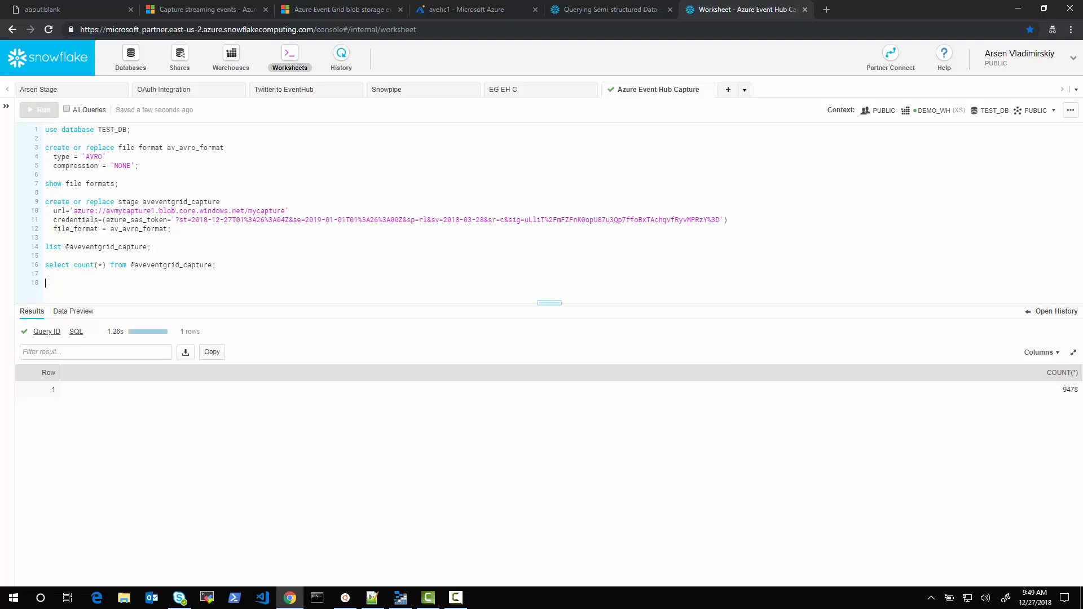
{"action": "left_click", "coordinate": [137, 247]}
{"action": "key", "text": "ctrl+Return"}
{"action": "scroll", "coordinate": [474, 557], "scroll_direction": "down", "scroll_amount": 2}
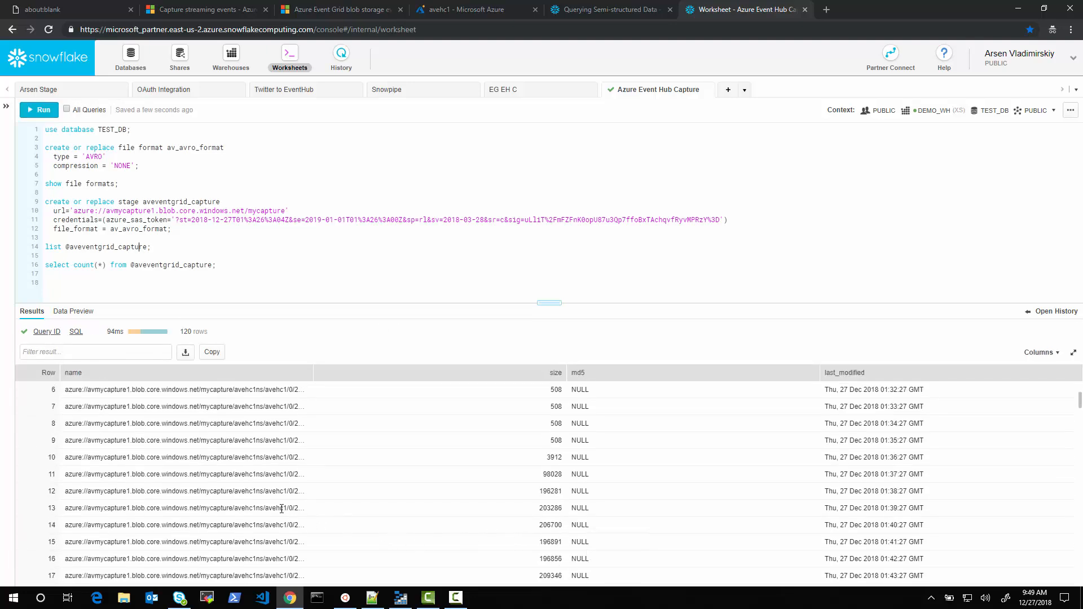
{"action": "left_click_drag", "start_coordinate": [314, 373], "coordinate": [536, 373]}
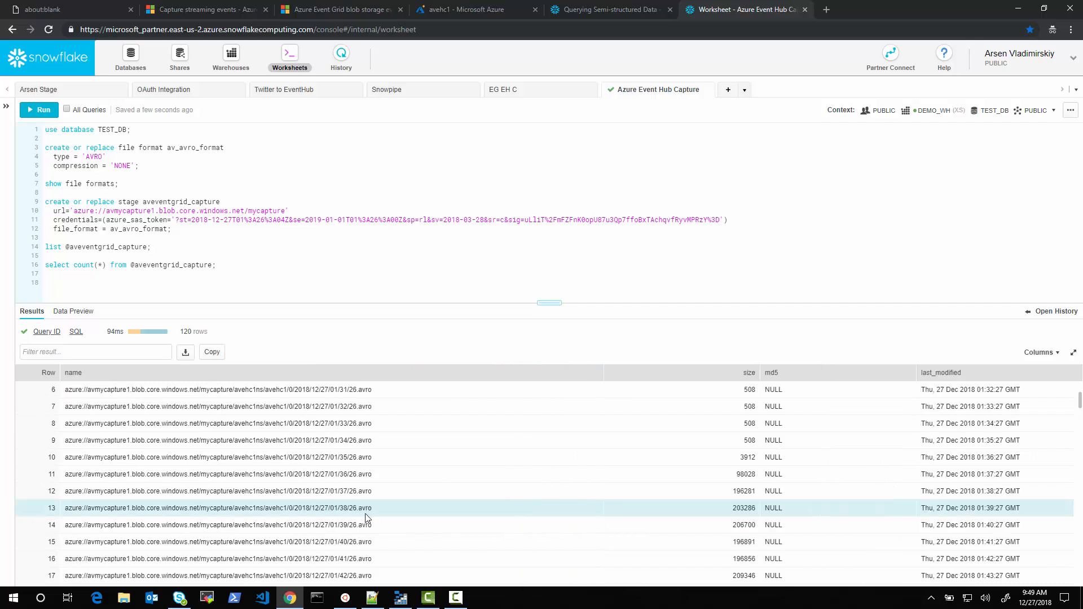
- Copy the listed path ending in 2018/12/27/01/38/26.avro into the worksheet below the count query and start a new line
{"action": "left_click_drag", "start_coordinate": [373, 513], "coordinate": [63, 510]}
{"action": "key", "text": "ctrl+c"}
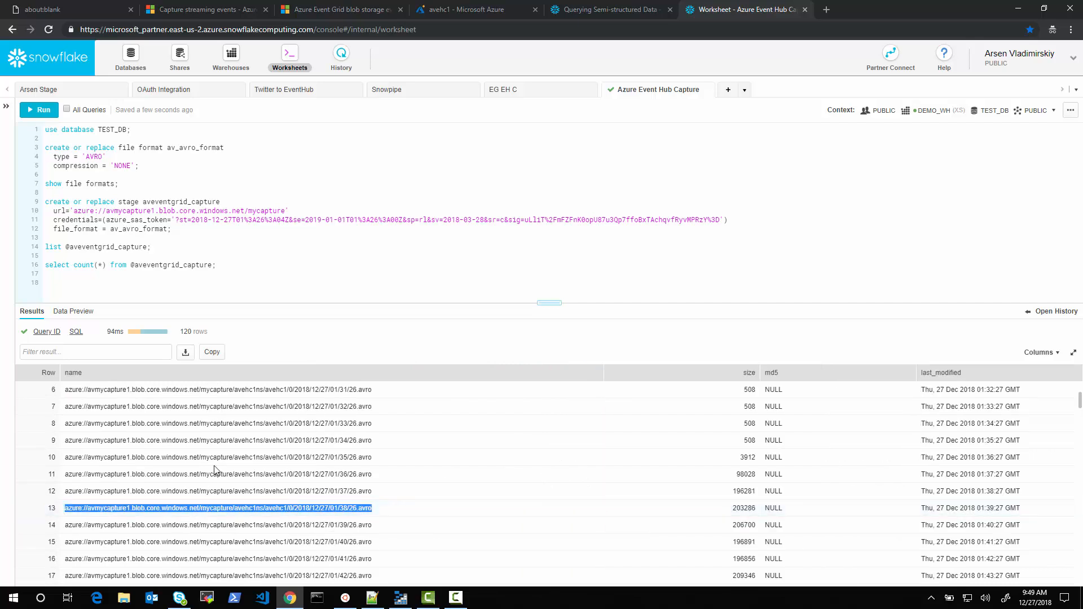
{"action": "left_click", "coordinate": [227, 283]}
{"action": "key", "text": "ctrl+v"}
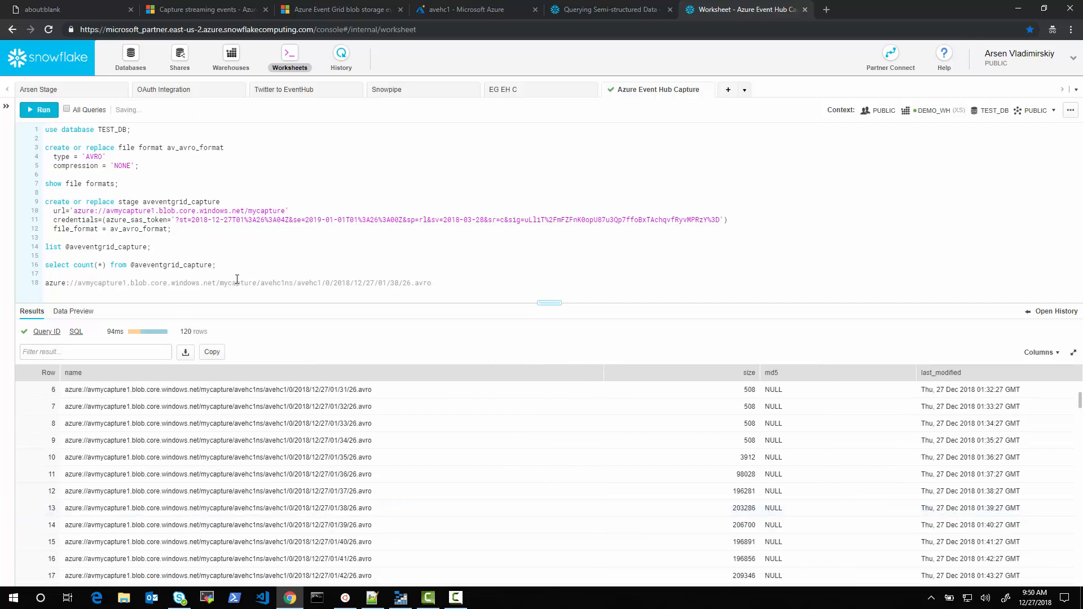
{"action": "key", "text": "Return"}
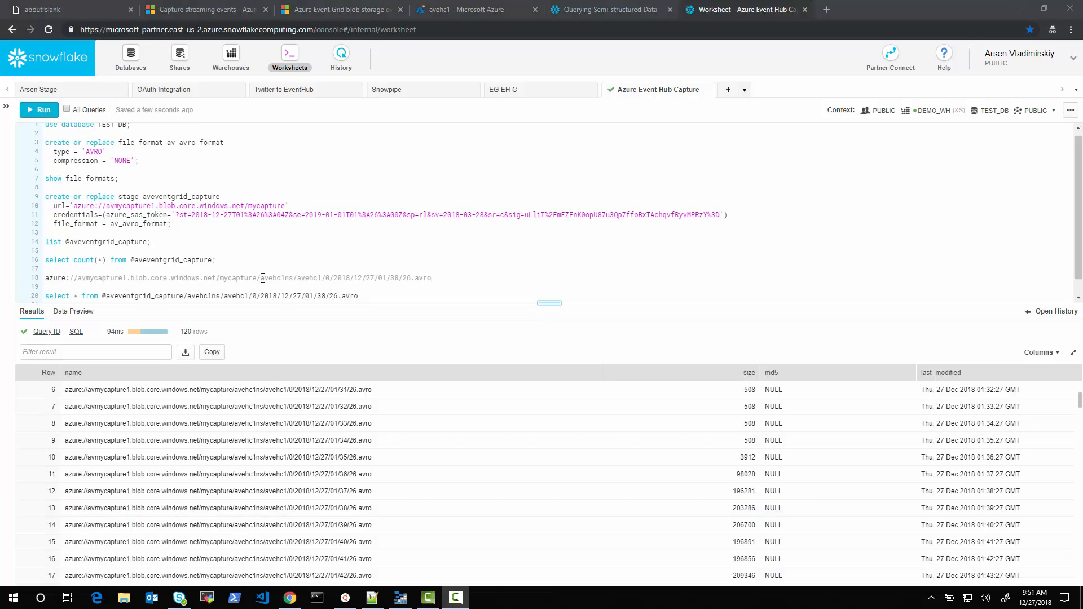
{"action": "left_click", "coordinate": [309, 278]}
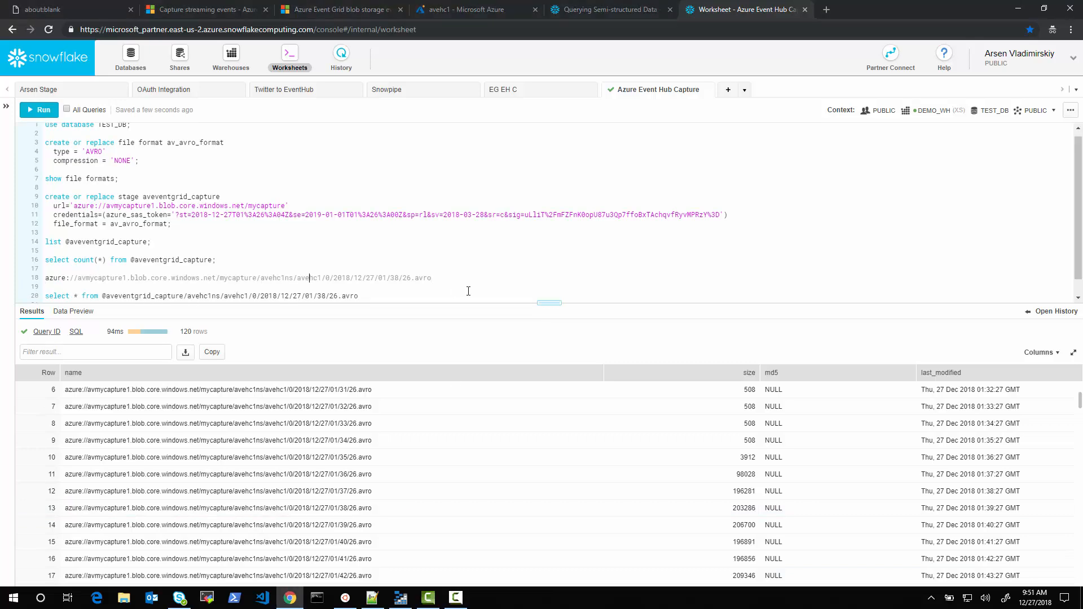
{"action": "left_click_drag", "start_coordinate": [454, 282], "coordinate": [44, 279]}
{"action": "scroll", "coordinate": [261, 235], "scroll_direction": "down", "scroll_amount": 2}
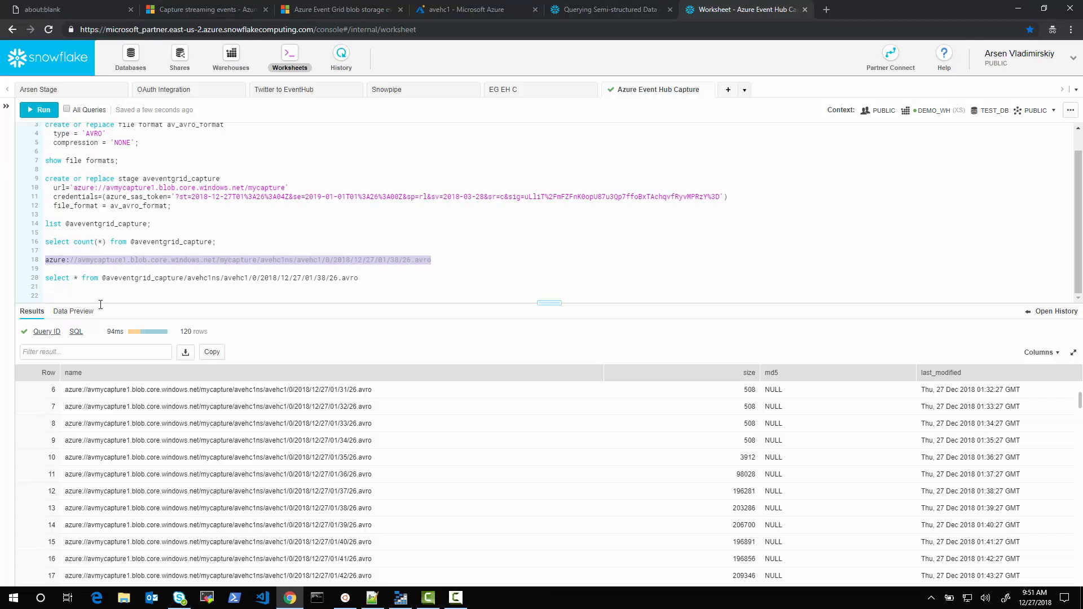
{"action": "left_click", "coordinate": [50, 261]}
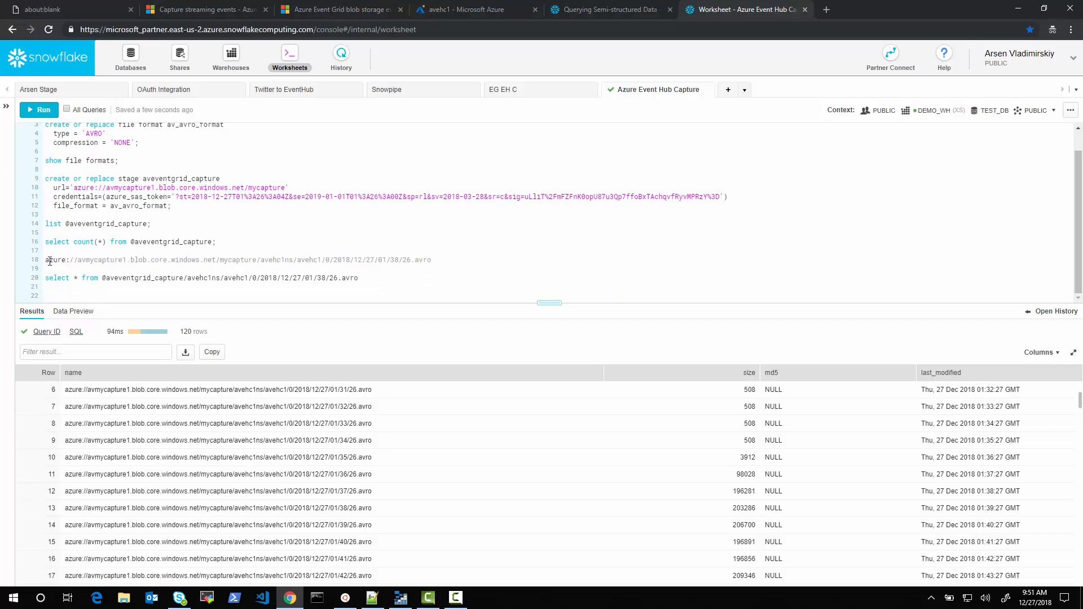
{"action": "left_click_drag", "start_coordinate": [261, 259], "coordinate": [17, 260]}
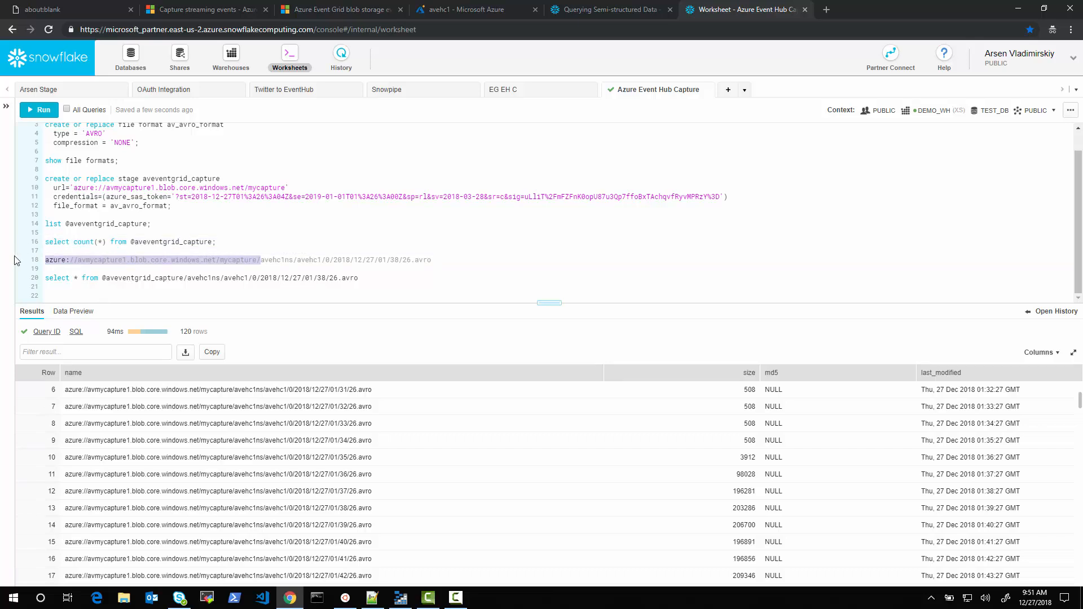
{"action": "left_click_drag", "start_coordinate": [102, 279], "coordinate": [184, 279]}
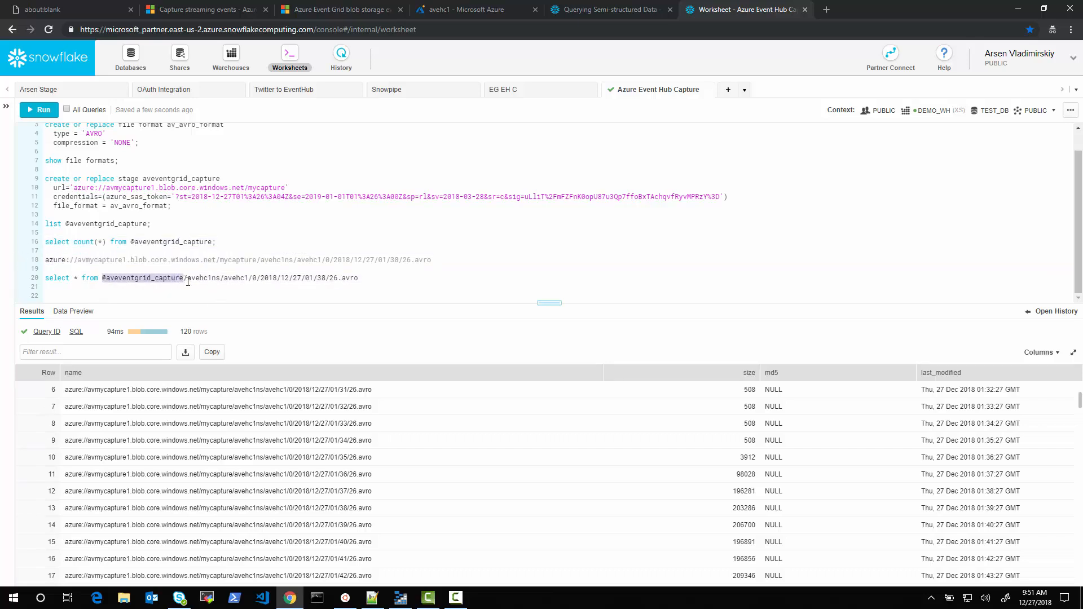
- End the select * statement for the 38/26.avro file with a semicolon and try to run it
{"action": "left_click", "coordinate": [365, 279]}
{"action": "type", "text": ";"}
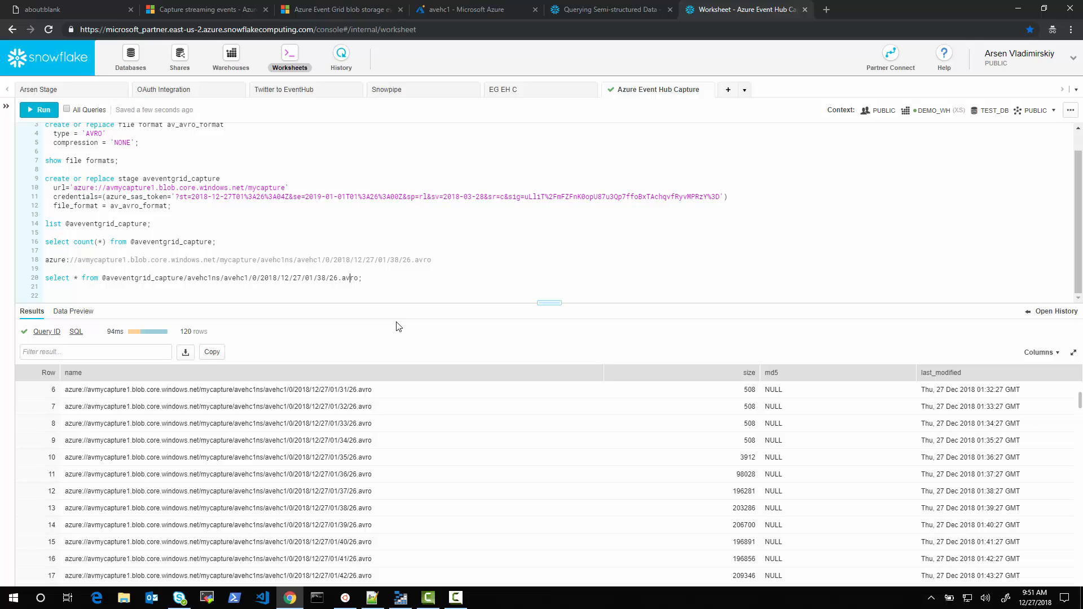
{"action": "key", "text": "ctrl+Return"}
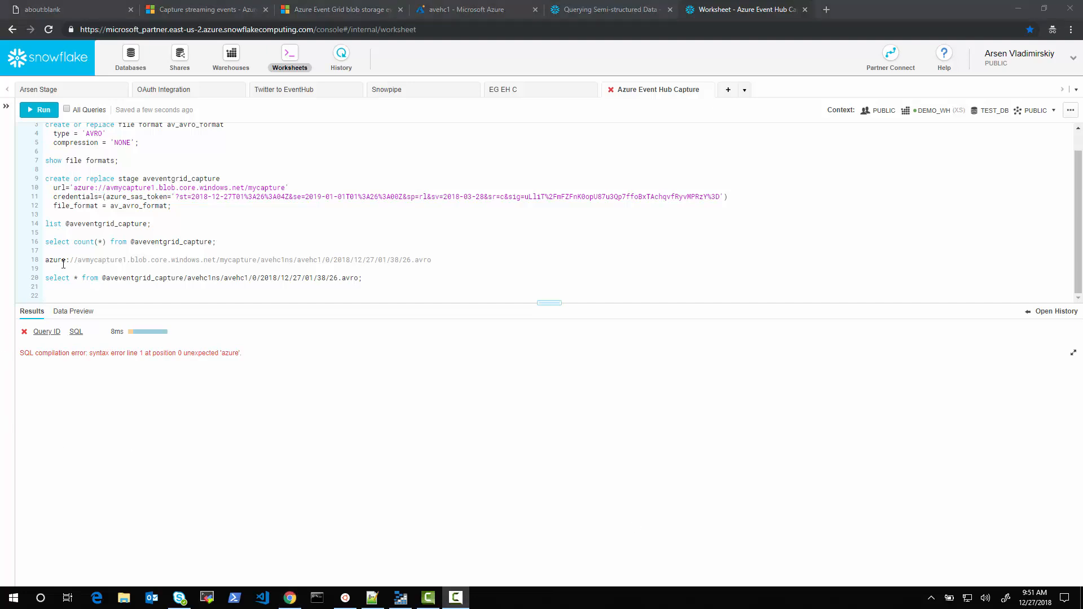
- Comment out the pasted azure:// path line with --- and run the select * statement for the 38/26.avro file
{"action": "type", "text": "---"}
{"action": "key", "text": "Down"}
{"action": "key", "text": "Down"}
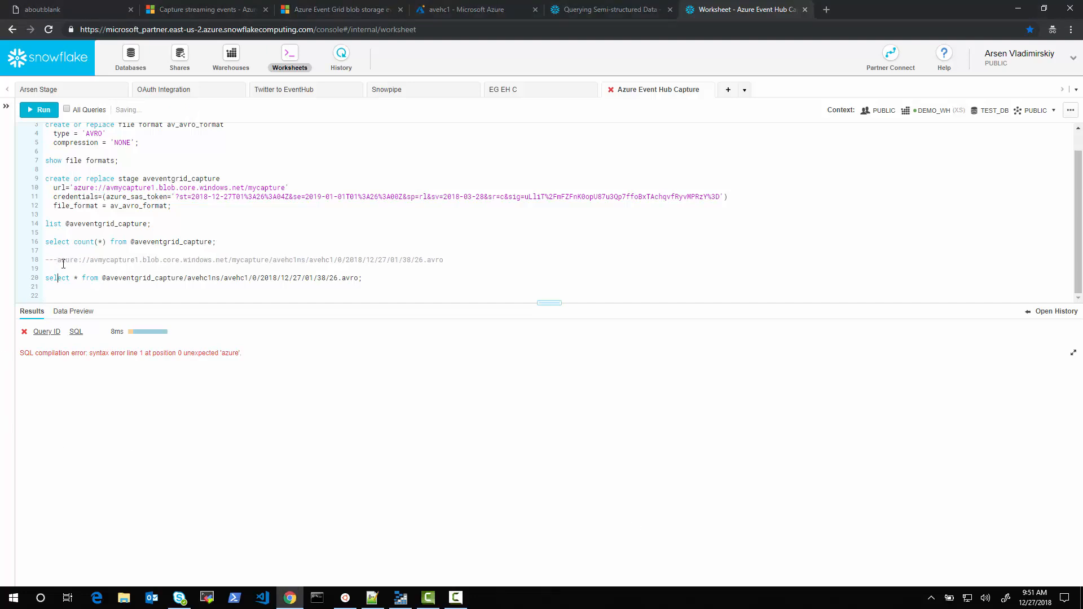
{"action": "key", "text": "ctrl+Return"}
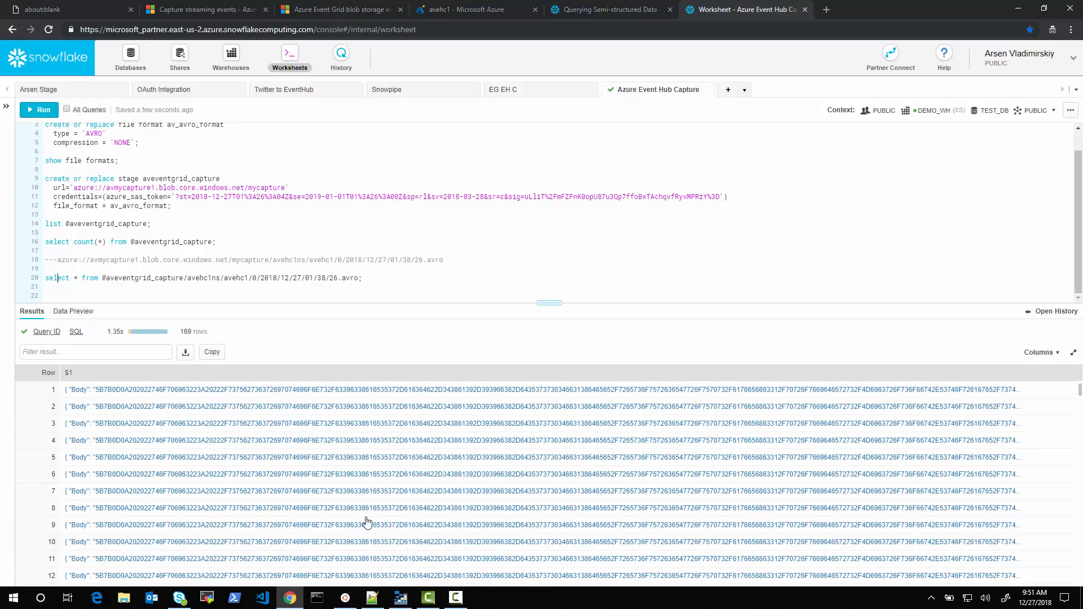
- Open the details of result row 7 and examine its encoded Body, Properties, and aeg-subscription-name values
{"action": "scroll", "coordinate": [450, 500], "scroll_direction": "down", "scroll_amount": 2}
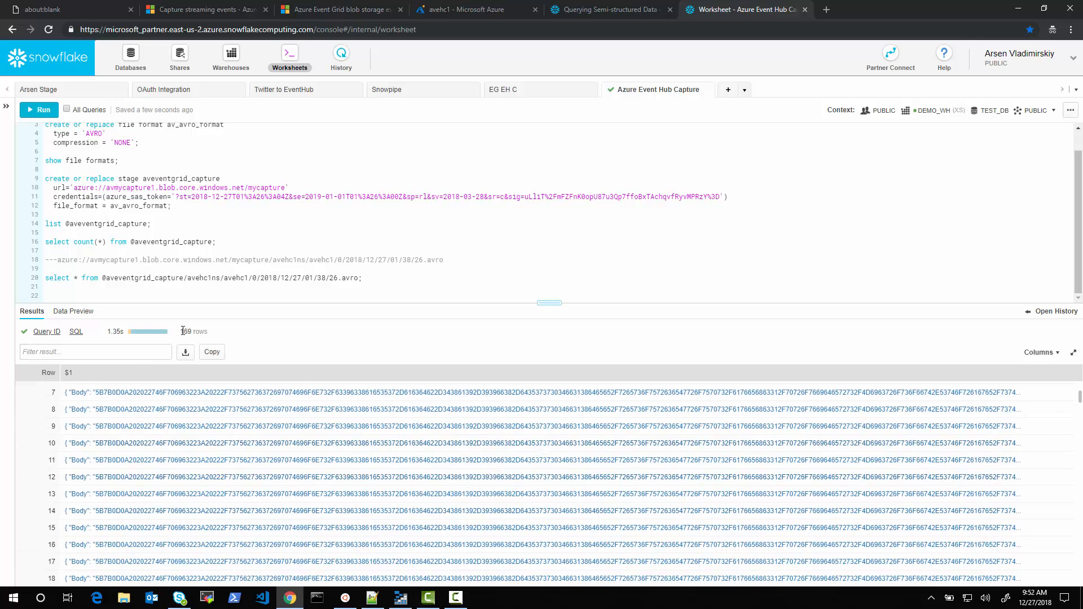
{"action": "left_click", "coordinate": [114, 395]}
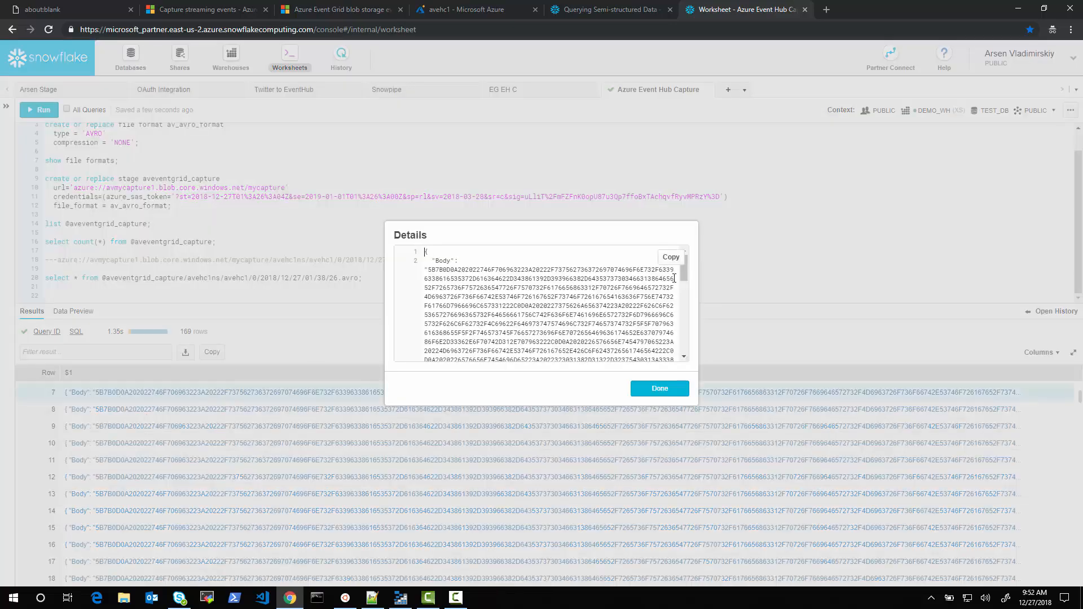
{"action": "mouse_move", "coordinate": [686, 281]}
{"action": "left_mouse_down"}
{"action": "mouse_move", "coordinate": [681, 344]}
{"action": "mouse_move", "coordinate": [684, 266]}
{"action": "left_mouse_up"}
{"action": "left_click_drag", "start_coordinate": [428, 270], "coordinate": [517, 351]}
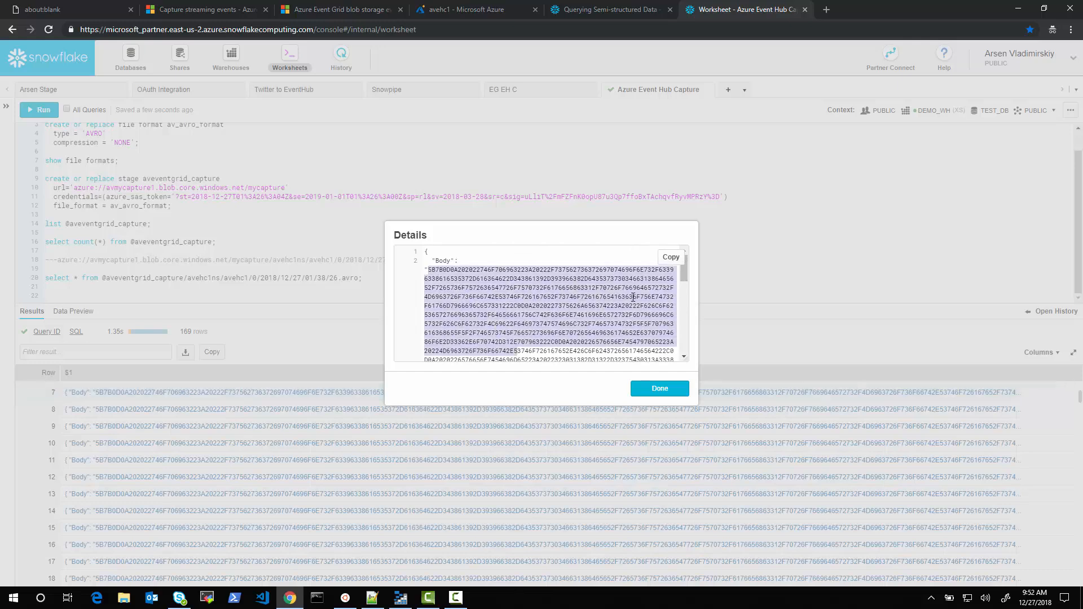
{"action": "left_click_drag", "start_coordinate": [682, 282], "coordinate": [685, 345]}
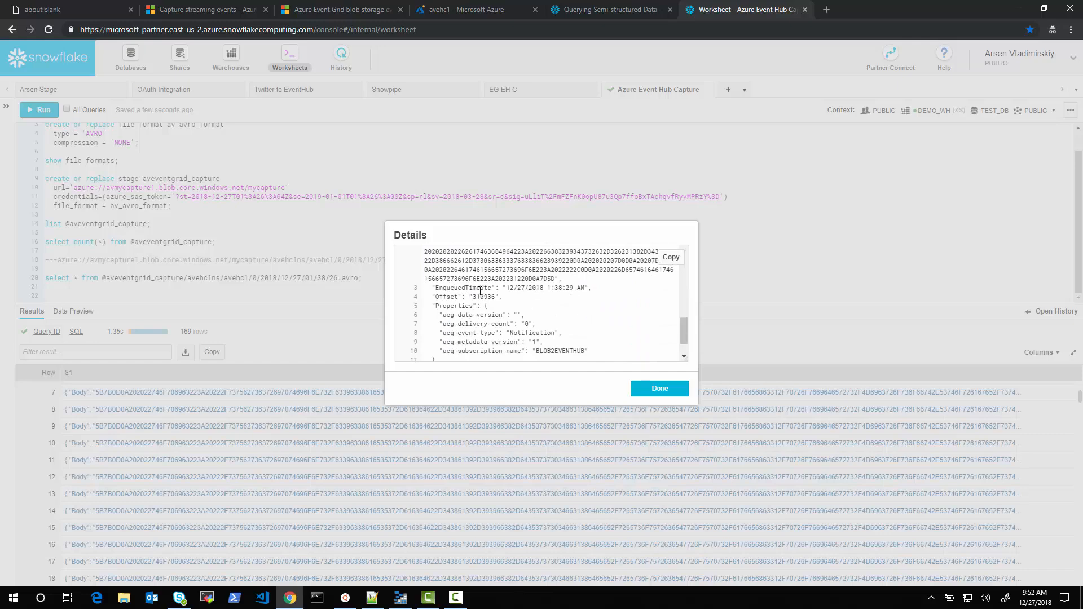
{"action": "scroll", "coordinate": [437, 271], "scroll_direction": "down", "scroll_amount": 2}
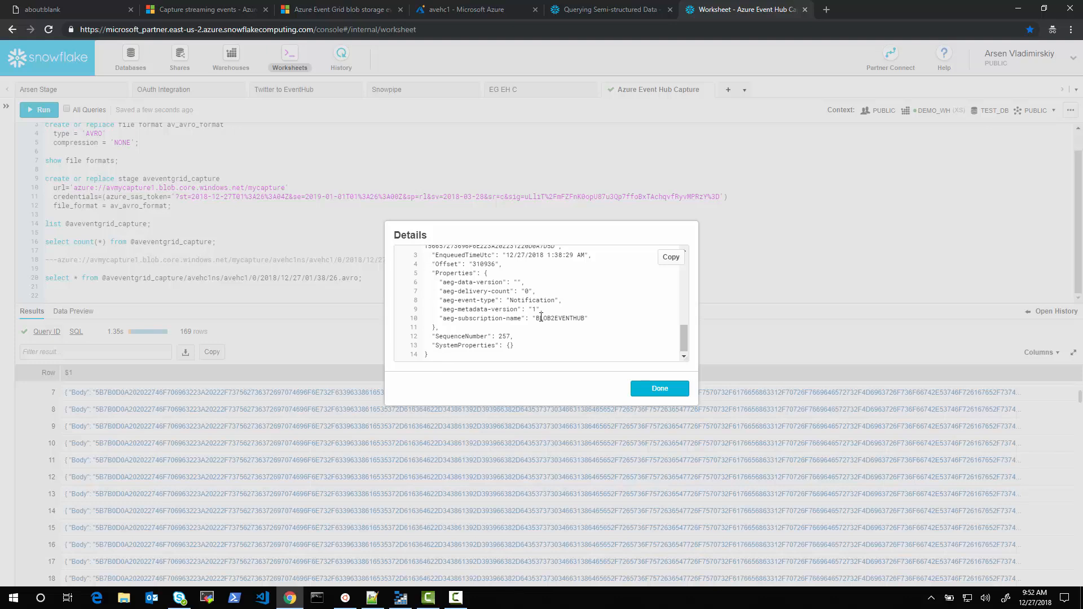
{"action": "left_click_drag", "start_coordinate": [536, 319], "coordinate": [586, 319]}
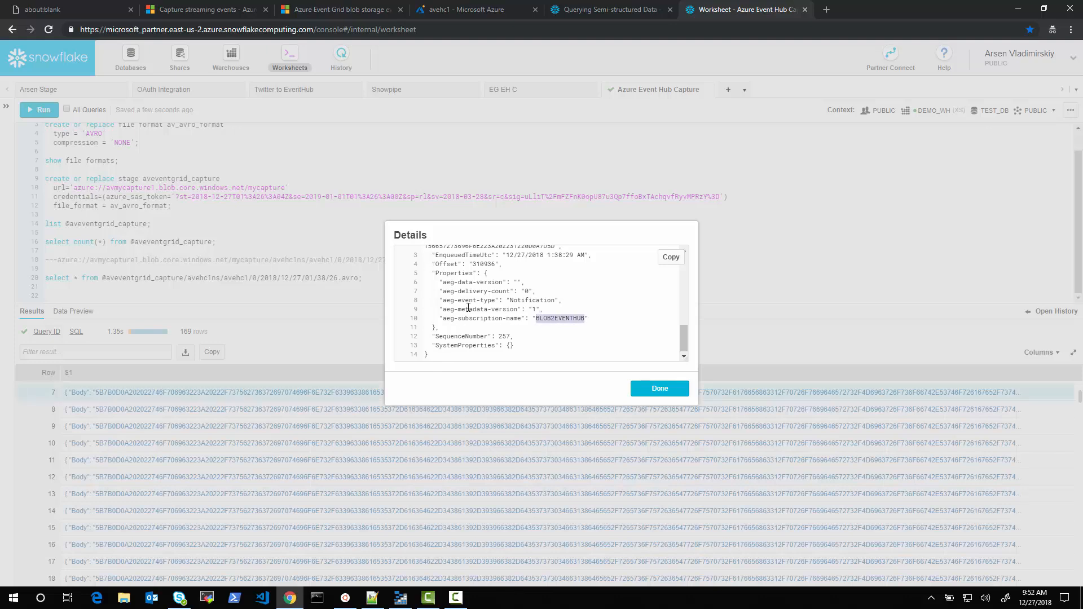
{"action": "left_click_drag", "start_coordinate": [433, 273], "coordinate": [458, 318]}
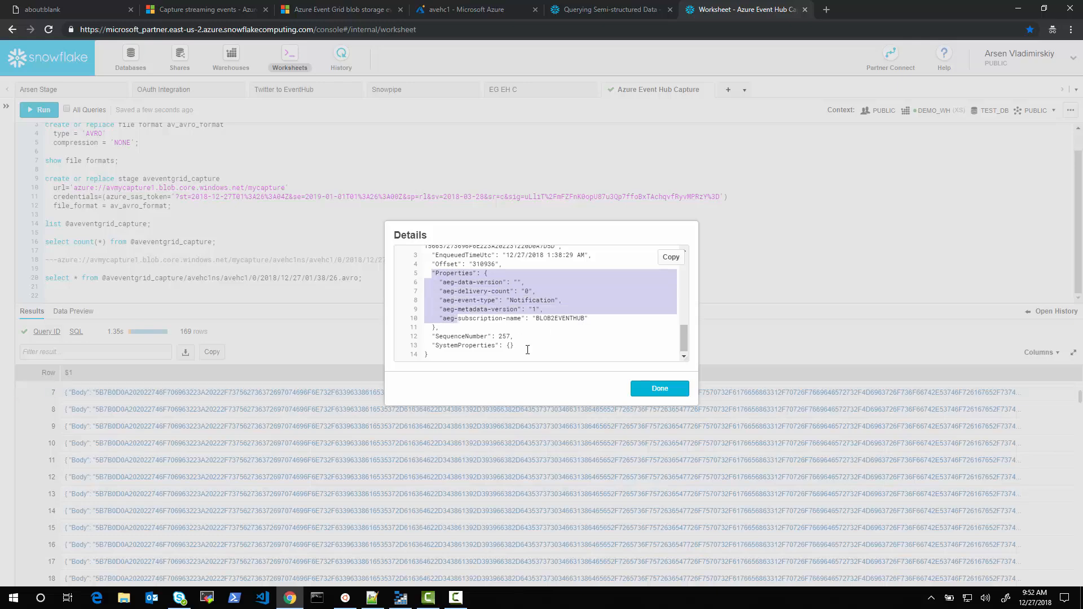
{"action": "scroll", "coordinate": [528, 350], "scroll_direction": "up", "scroll_amount": 5}
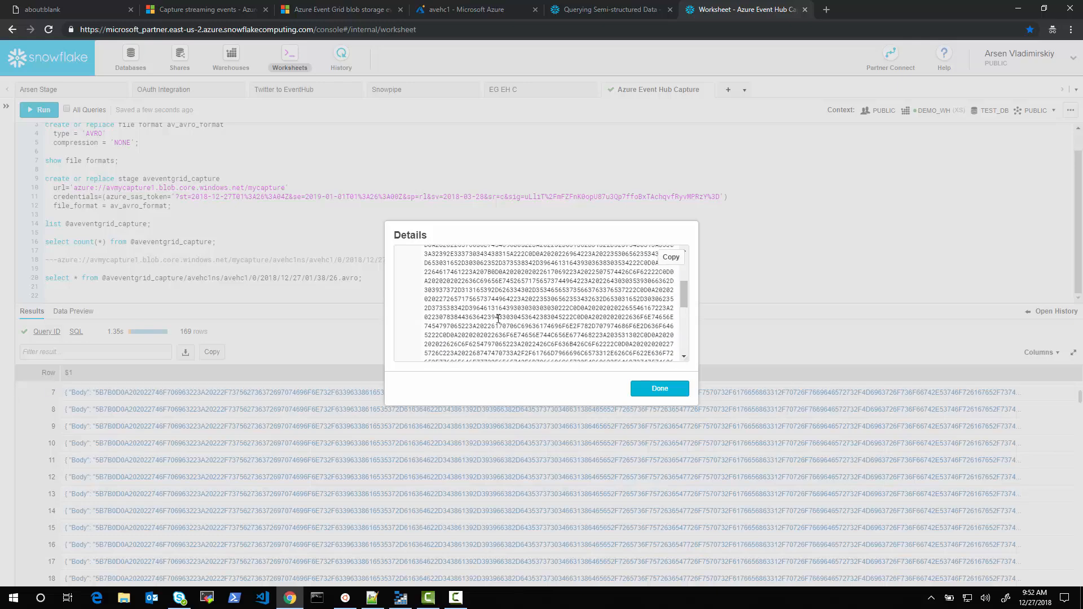
- Examine the rest of row 7's details, from the encoded Body through Properties to SequenceNumber and SystemProperties
{"action": "scroll", "coordinate": [577, 326], "scroll_direction": "down", "scroll_amount": 5}
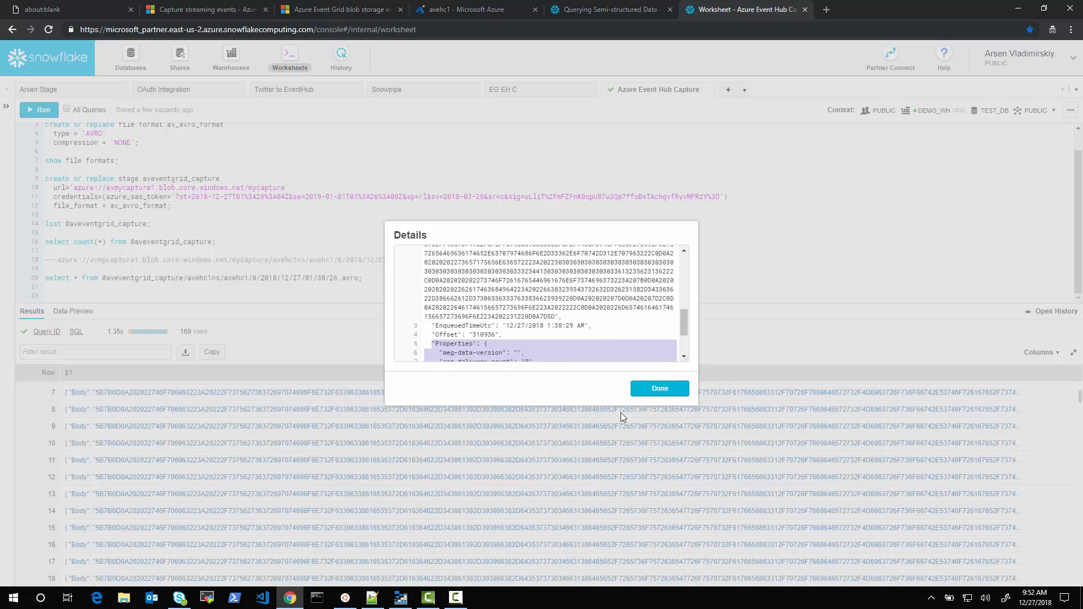
{"action": "scroll", "coordinate": [601, 347], "scroll_direction": "down", "scroll_amount": 3}
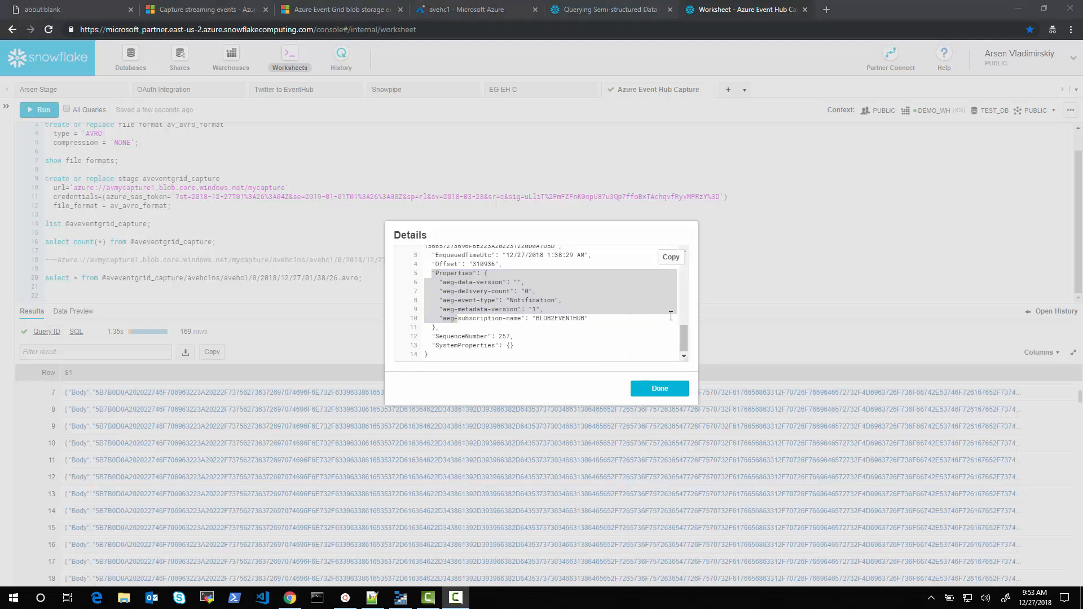
{"action": "left_click_drag", "start_coordinate": [682, 333], "coordinate": [681, 331]}
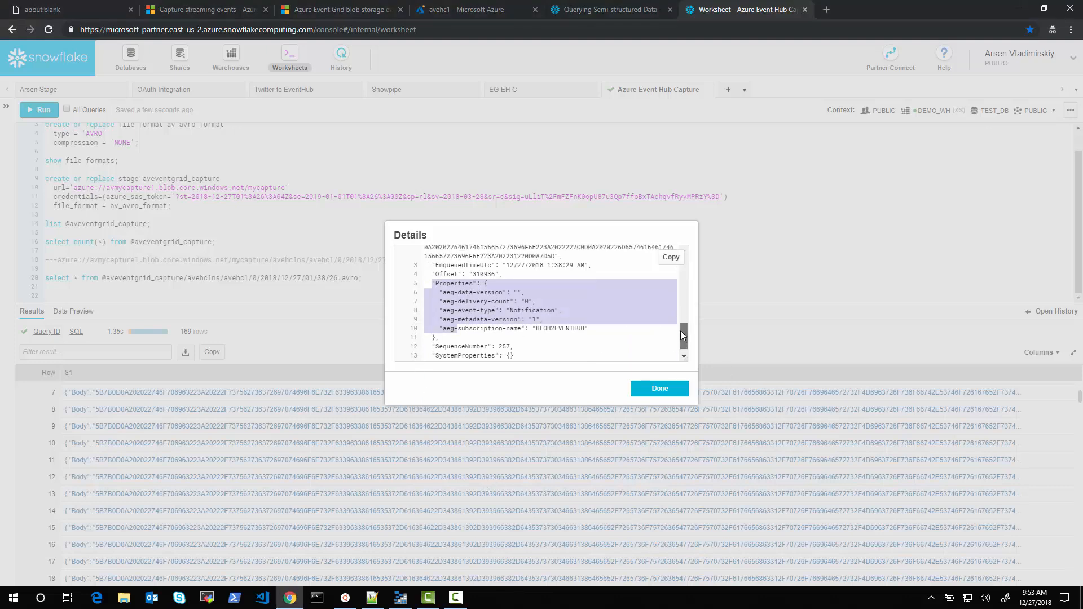
- Review the EventData schema fields in the Event Hubs Capture documentation, highlighting the Body field, and compare them with row 7's details in the Snowflake worksheet
{"action": "left_click", "coordinate": [228, 10]}
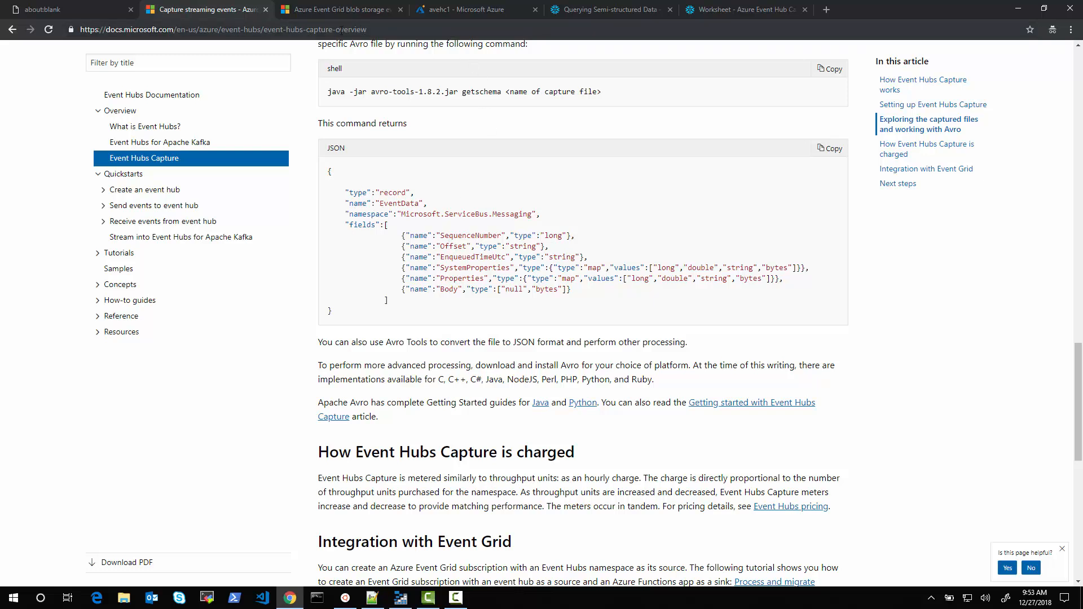
{"action": "double_click", "coordinate": [443, 235]}
{"action": "left_click", "coordinate": [453, 249]}
{"action": "left_click_drag", "start_coordinate": [411, 291], "coordinate": [523, 294]}
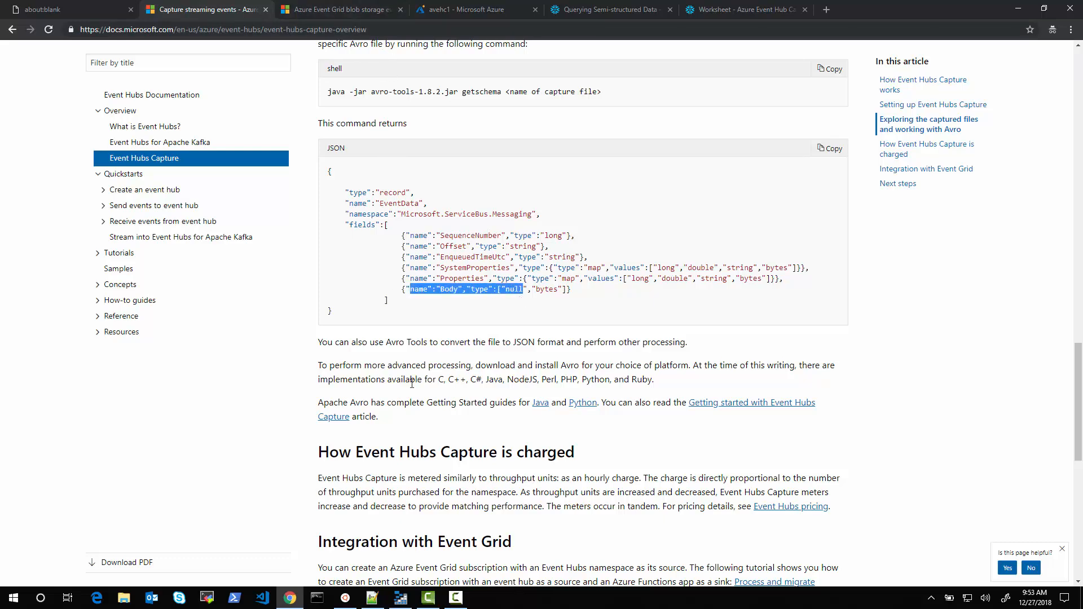
{"action": "left_click", "coordinate": [734, 9]}
{"action": "left_click", "coordinate": [431, 264]}
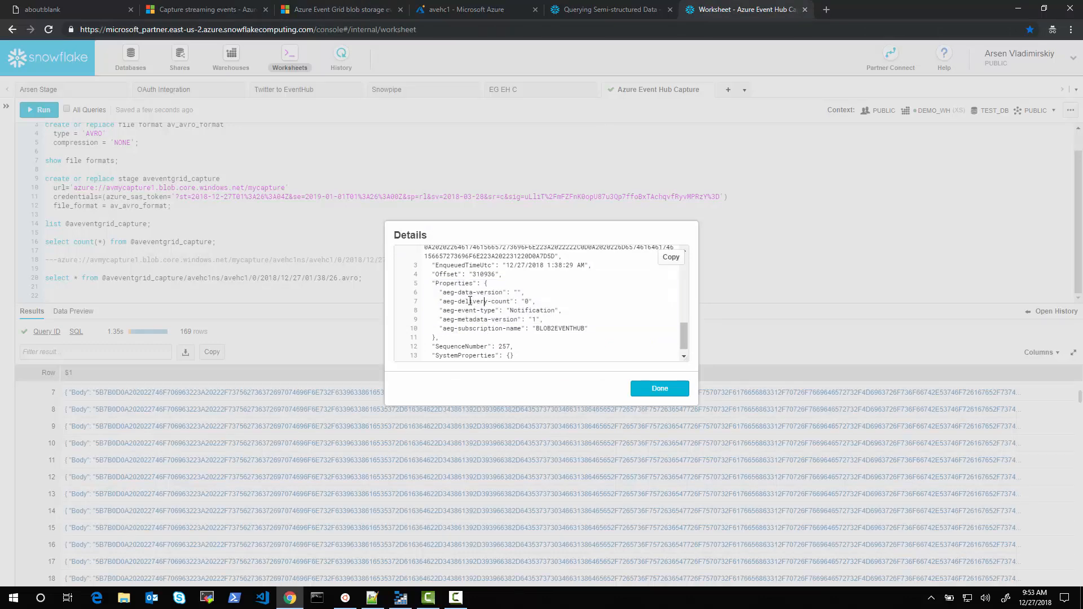
- Examine the record's hex-encoded Body and other event fields, and compare them with the documented blob created event schema
{"action": "left_click_drag", "start_coordinate": [430, 264], "coordinate": [749, 356]}
{"action": "scroll", "coordinate": [516, 354], "scroll_direction": "up", "scroll_amount": 4}
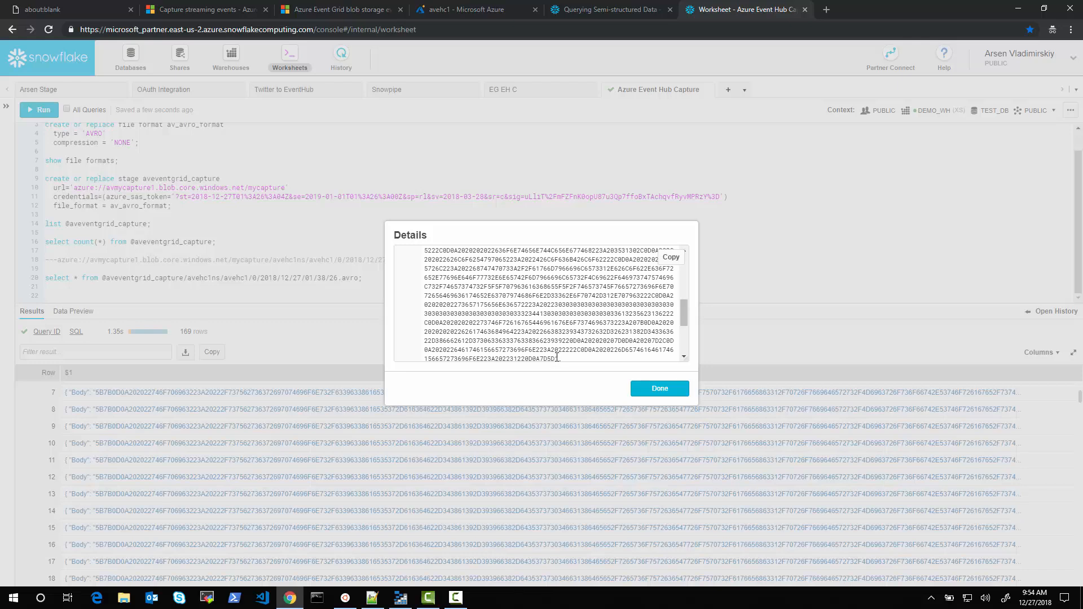
{"action": "left_click_drag", "start_coordinate": [684, 316], "coordinate": [682, 257]}
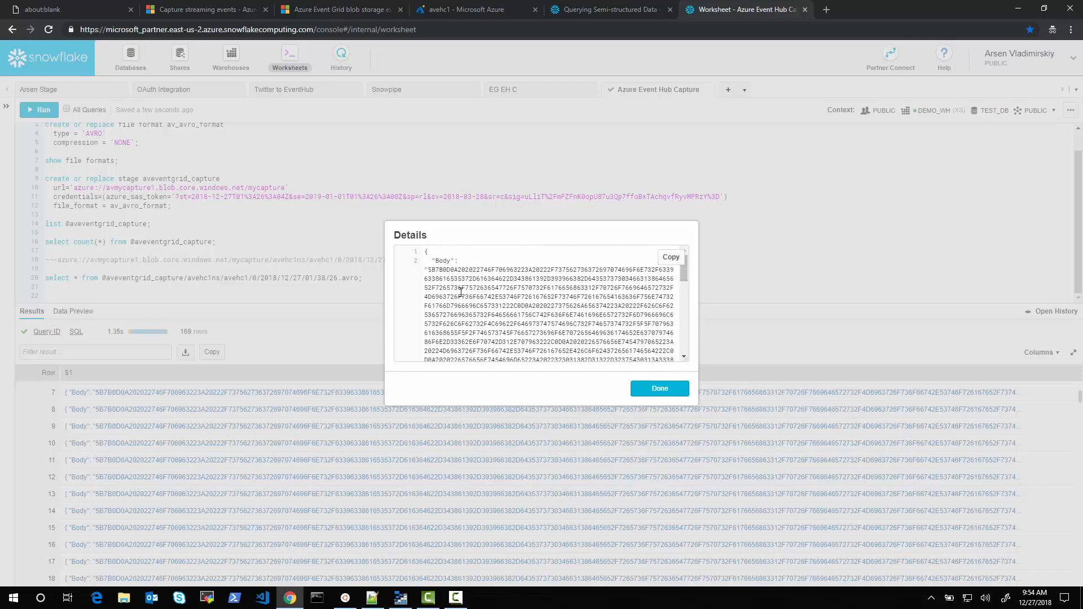
{"action": "left_click", "coordinate": [366, 9]}
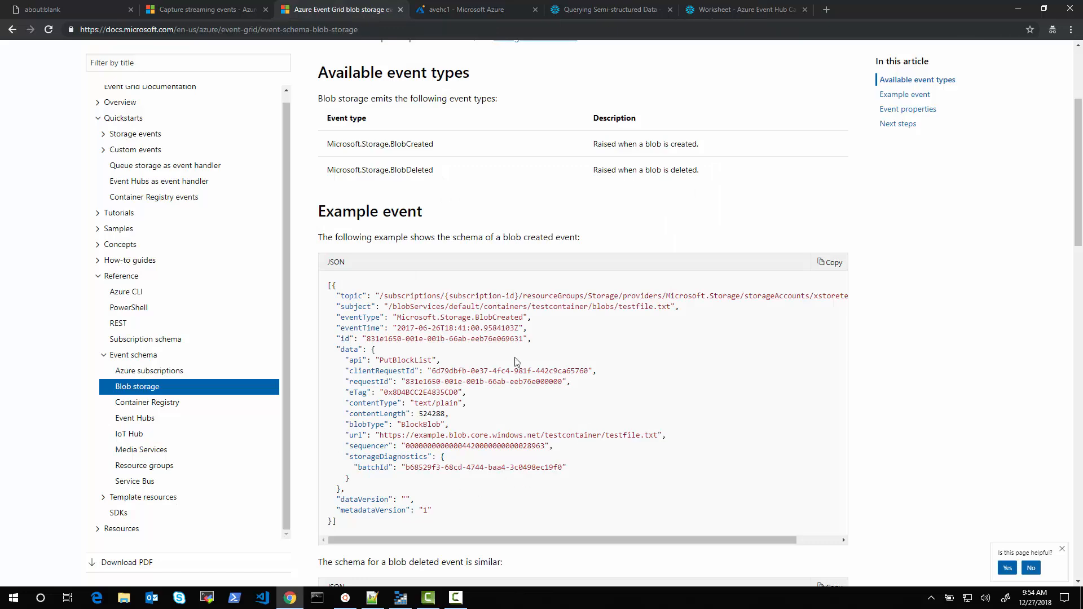
{"action": "left_click", "coordinate": [706, 11]}
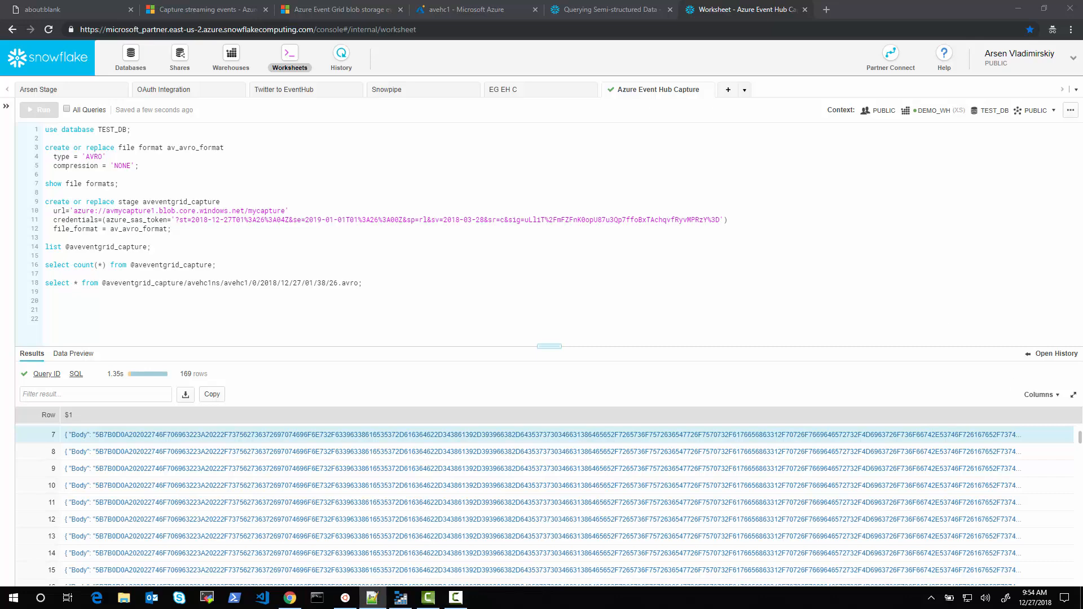
- Add the expression HEX_DECODE_STRING($1:Body) below the queries and place a copy of the select * query on 26.avro above it
{"action": "left_click", "coordinate": [75, 308]}
{"action": "type", "text": "HEX_DECODE_STRING($1:Body)"}
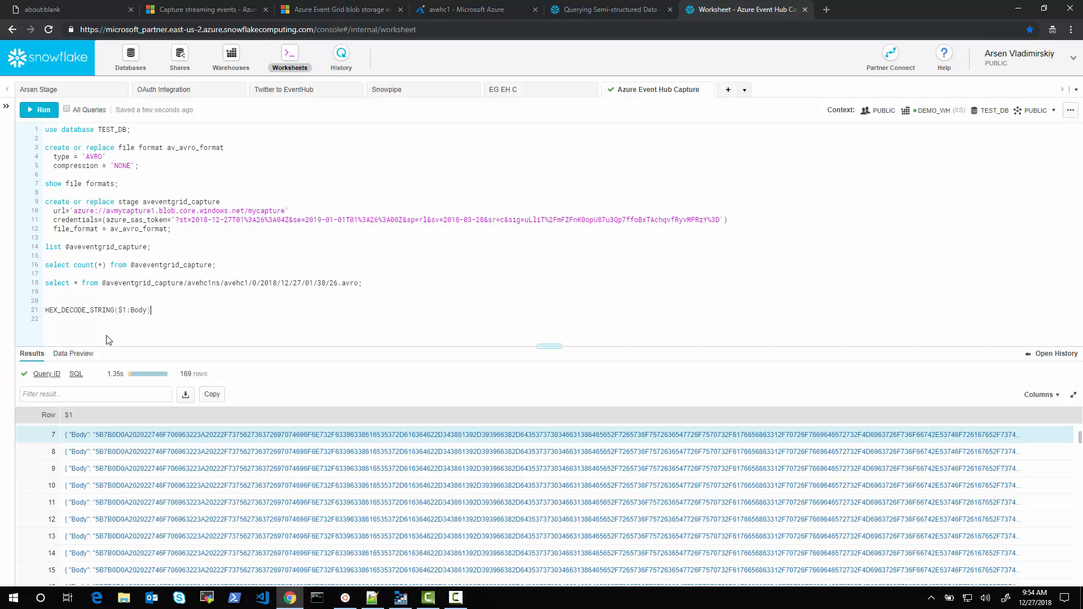
{"action": "left_click_drag", "start_coordinate": [372, 282], "coordinate": [45, 283]}
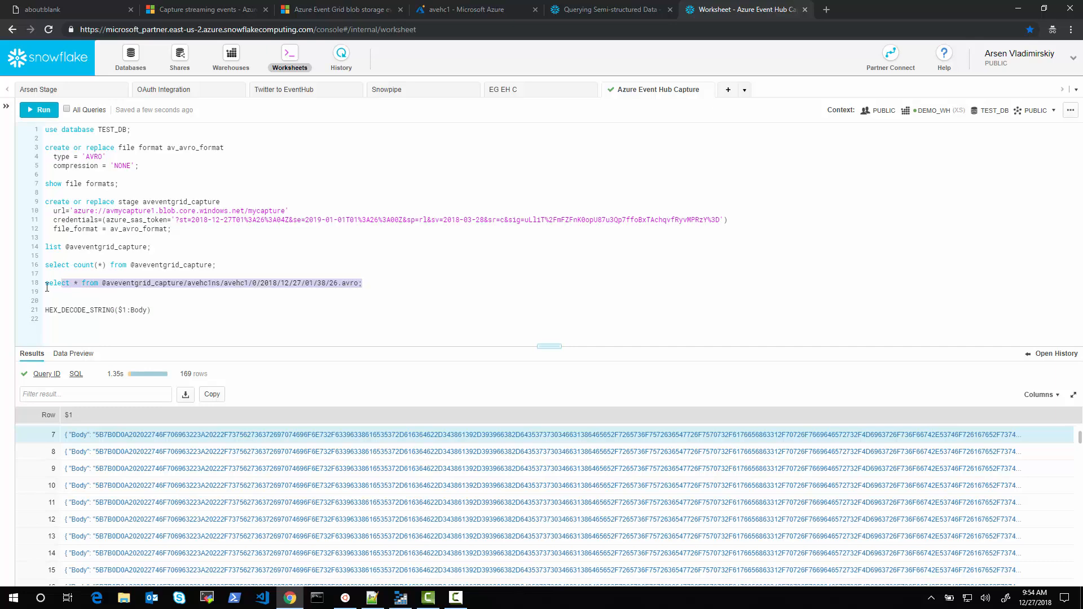
{"action": "key", "text": "ctrl+c"}
{"action": "left_click", "coordinate": [106, 301]}
{"action": "key", "text": "ctrl+v"}
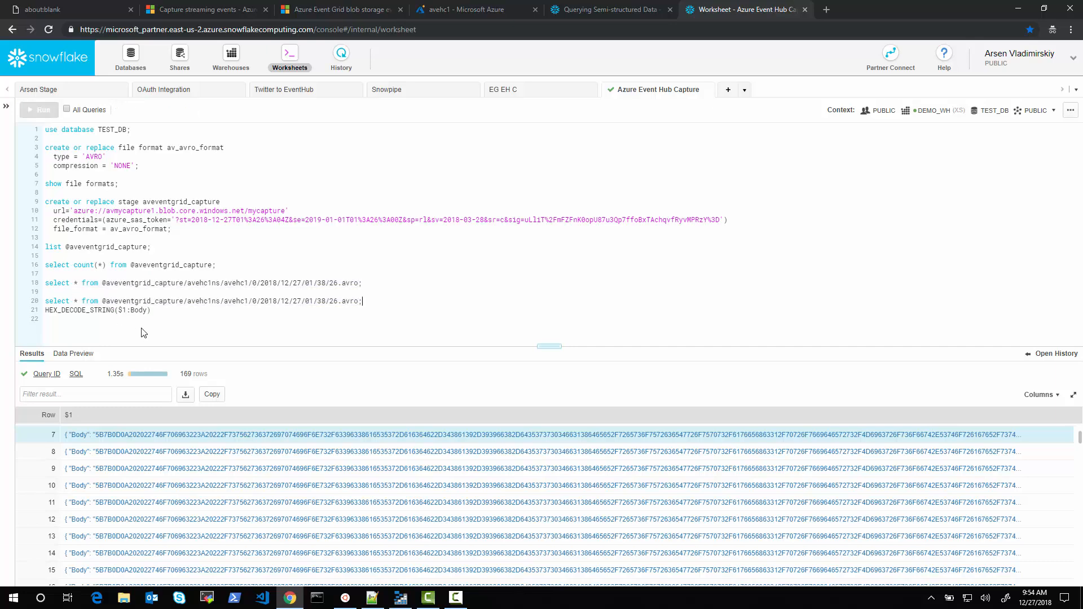
- Move HEX_DECODE_STRING($1:Body) into the copied query in place of the asterisk and run that query
{"action": "triple_click", "coordinate": [66, 312]}
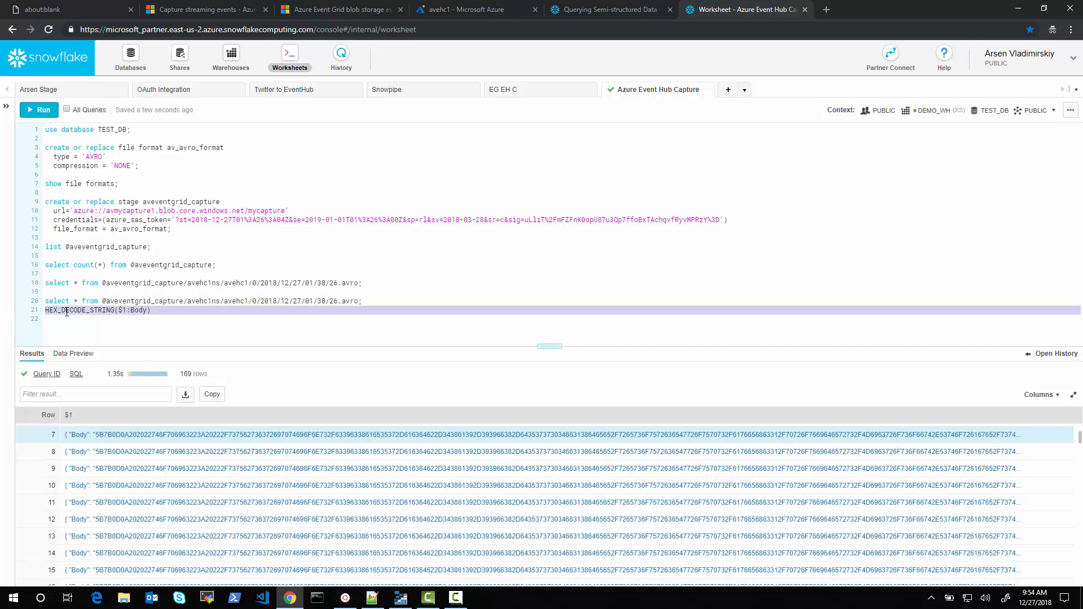
{"action": "key", "text": "BackSpace"}
{"action": "double_click", "coordinate": [75, 301]}
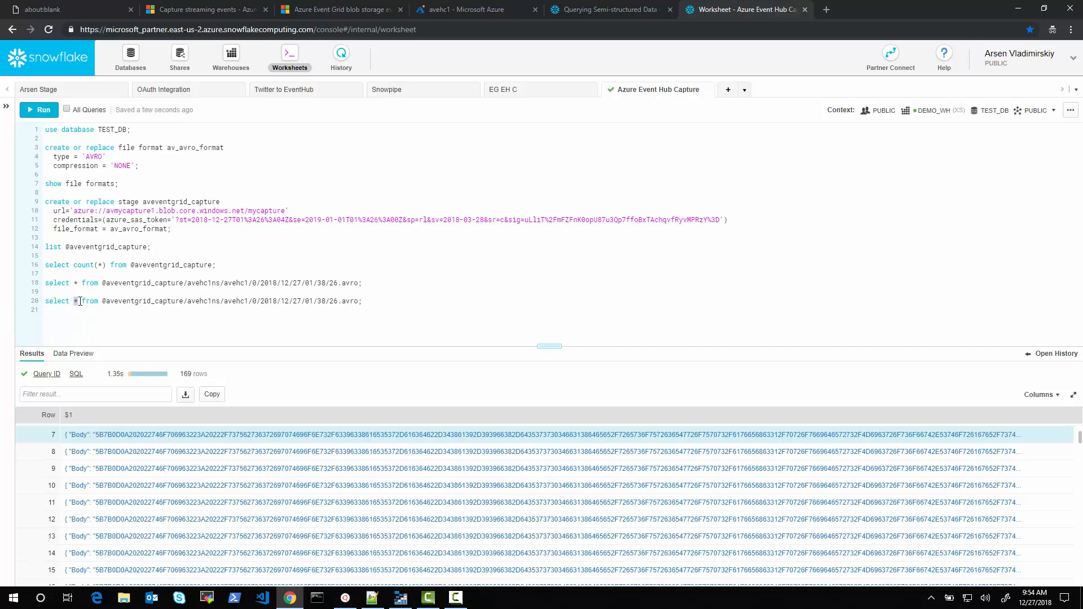
{"action": "key", "text": "ctrl+v"}
{"action": "key", "text": "BackSpace"}
{"action": "key", "text": "Home"}
{"action": "key", "text": "shift+End"}
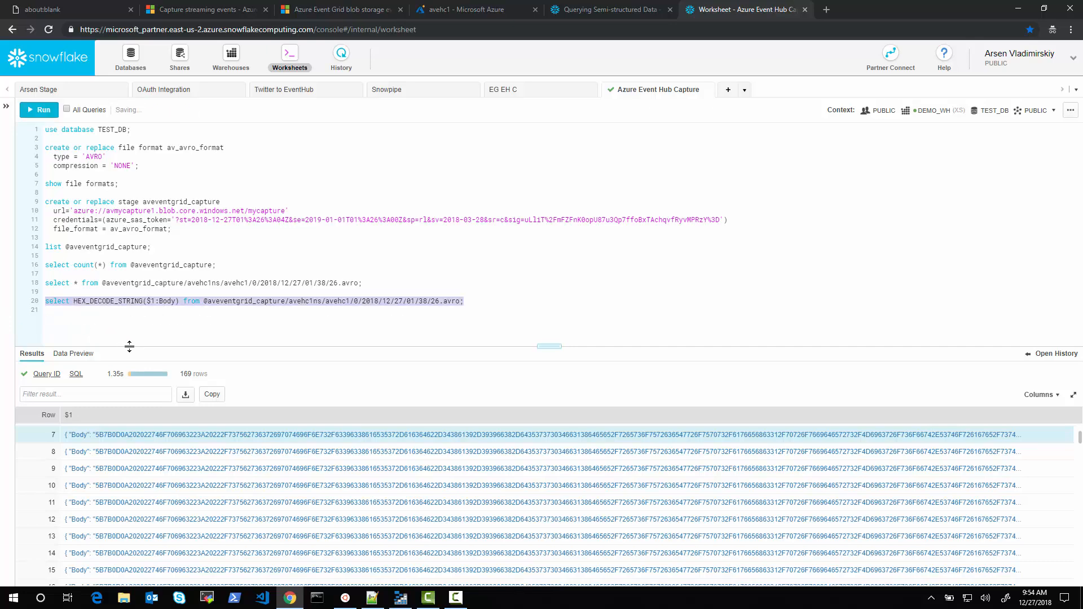
{"action": "key", "text": "ctrl+Return"}
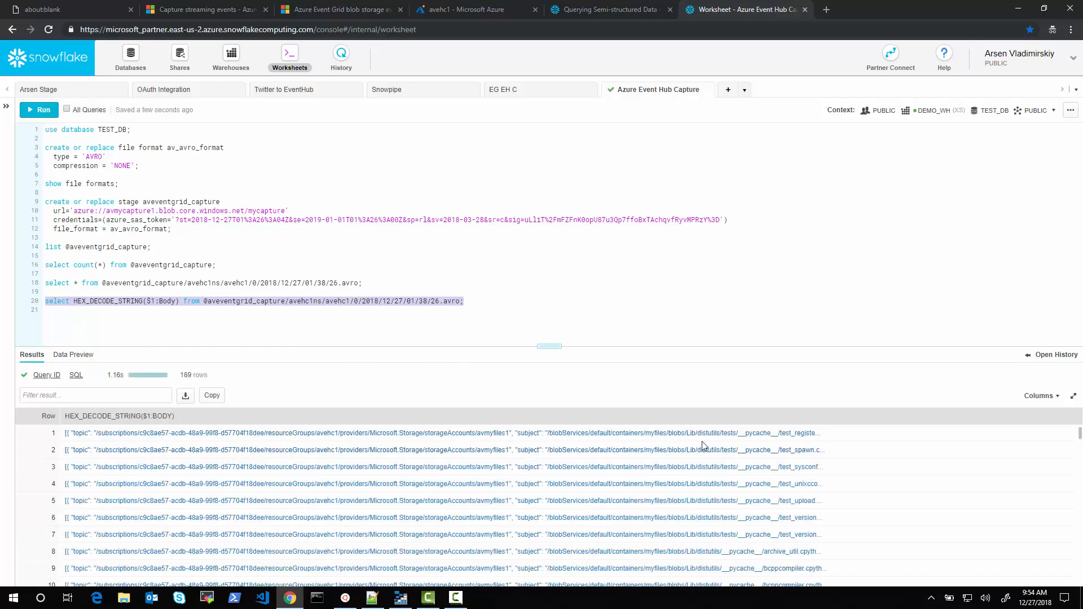
- Examine the first row's decoded event JSON, including its subject, and compare it with the documented blob created event schema
{"action": "left_click", "coordinate": [692, 436]}
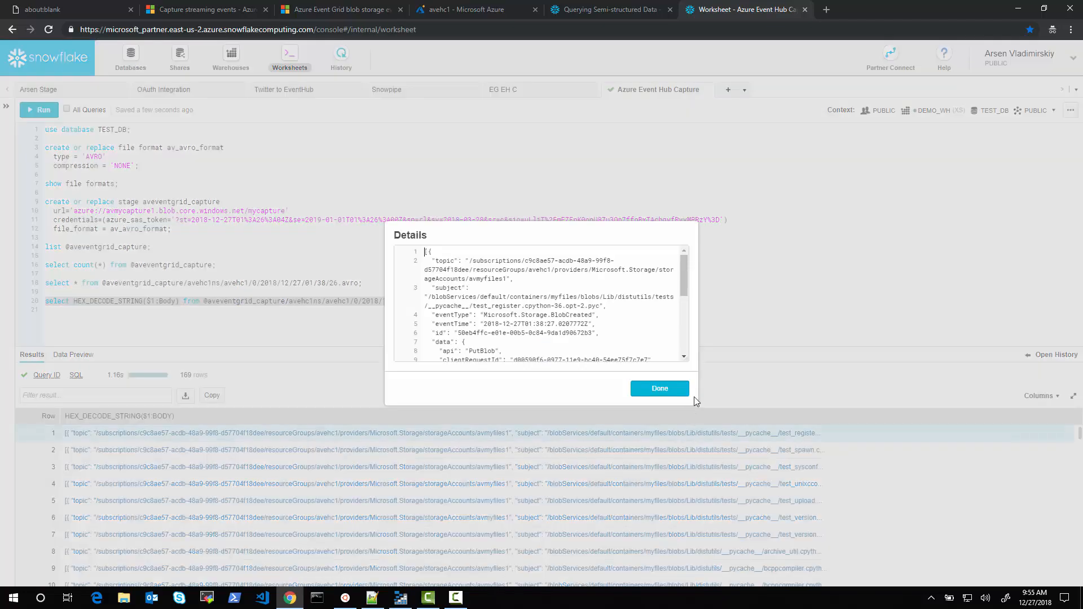
{"action": "mouse_move", "coordinate": [629, 314]}
{"action": "mouse_move", "coordinate": [683, 279]}
{"action": "left_mouse_down"}
{"action": "mouse_move", "coordinate": [684, 347]}
{"action": "mouse_move", "coordinate": [681, 272]}
{"action": "left_mouse_up"}
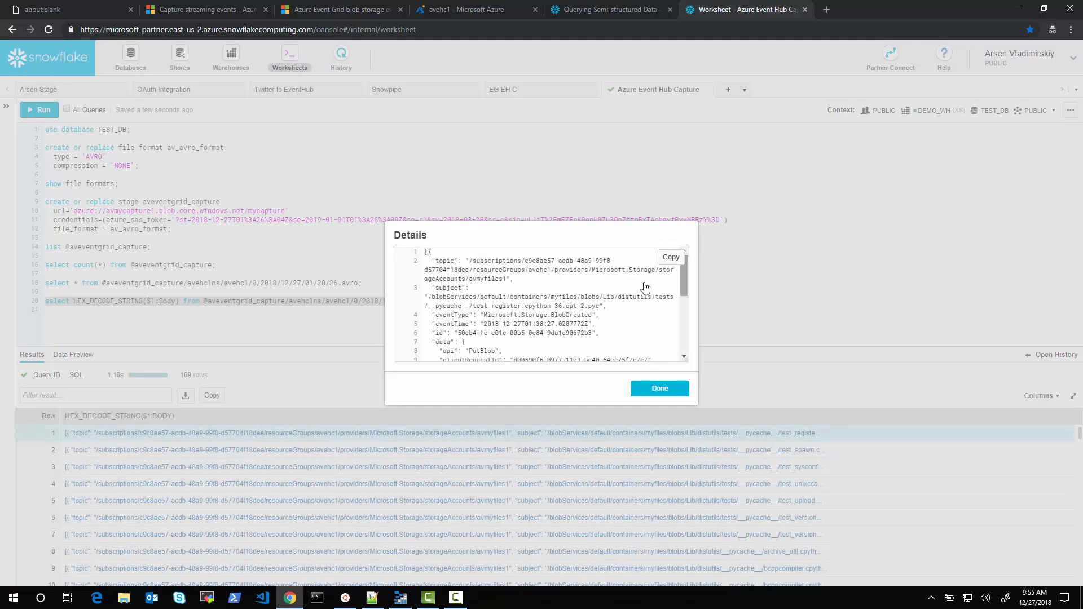
{"action": "left_click", "coordinate": [364, 9]}
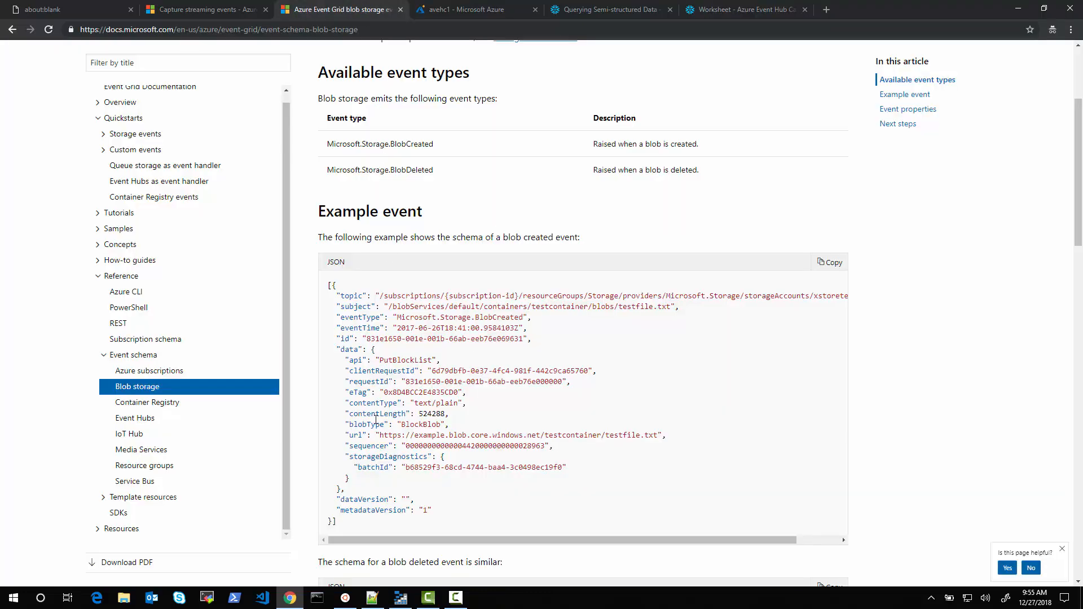
{"action": "left_click", "coordinate": [706, 11]}
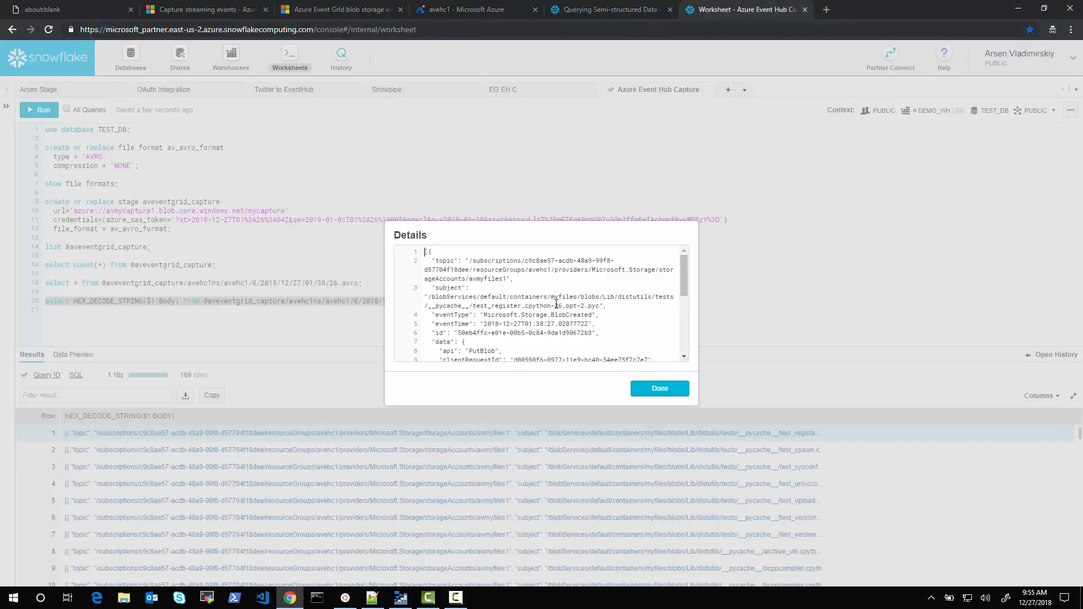
{"action": "left_click_drag", "start_coordinate": [550, 315], "coordinate": [600, 304]}
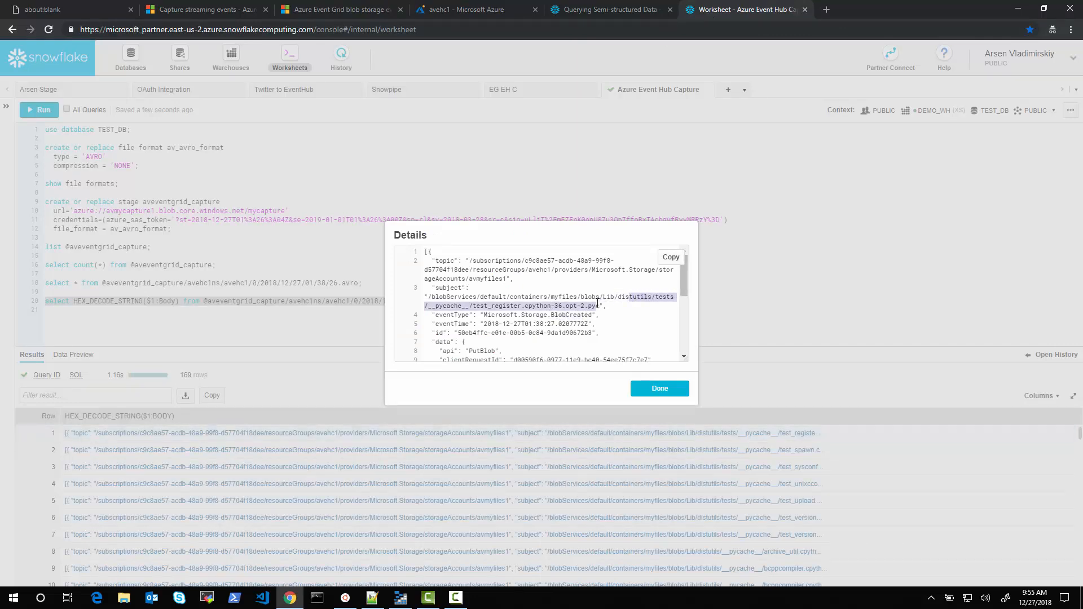
{"action": "left_click_drag", "start_coordinate": [684, 286], "coordinate": [684, 360]}
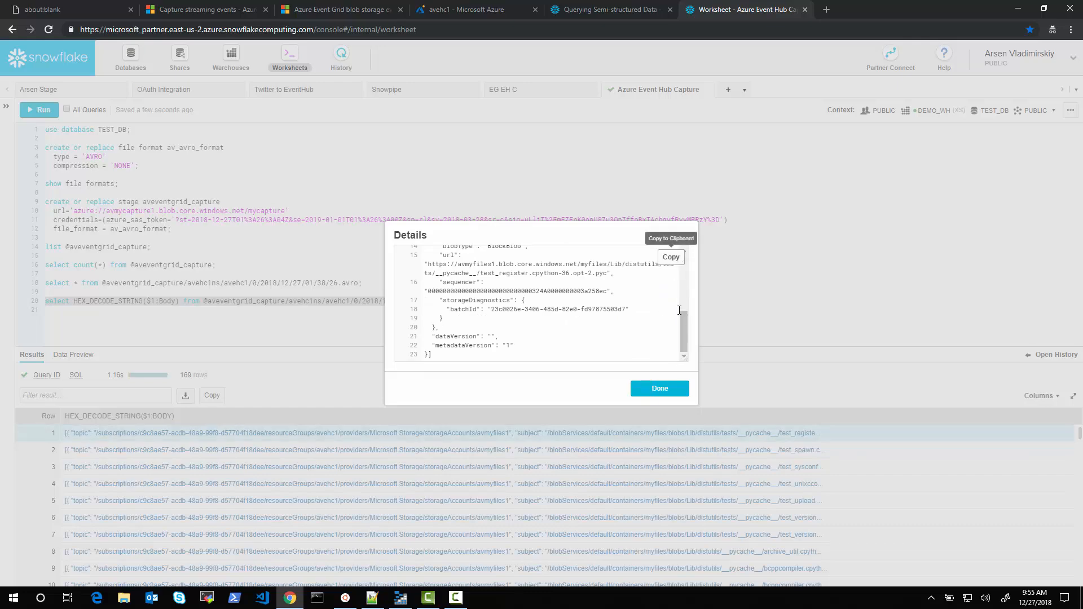
{"action": "left_click", "coordinate": [656, 386]}
- Add a query selecting decoded Body, EnqueuedTimeUtc as a timestamp ('MM/DD/YYYY HH:MI:SS AM'), numeric Offset and SequenceNumber, Properties and SystemProperties, with an empty FROM clause
{"action": "left_click", "coordinate": [140, 247]}
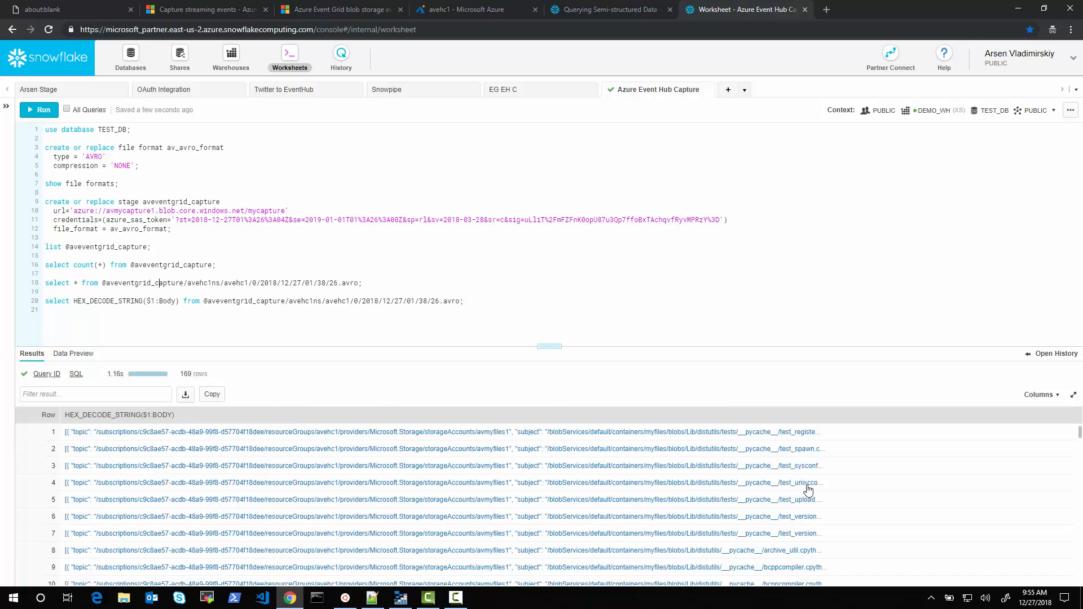
{"action": "key", "text": "ctrl+v"}
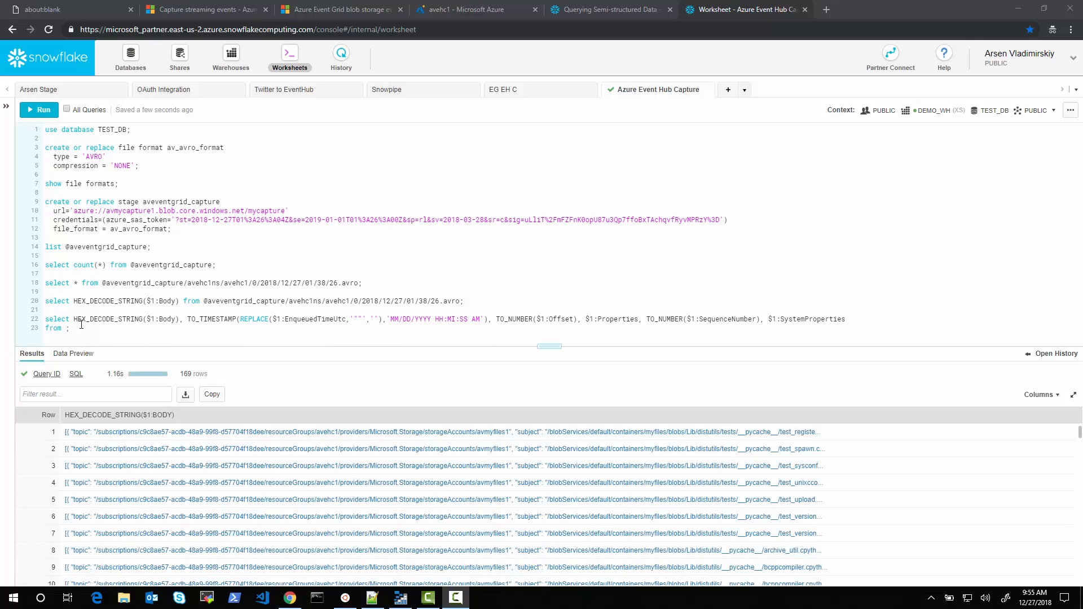
{"action": "left_click_drag", "start_coordinate": [75, 321], "coordinate": [180, 319]}
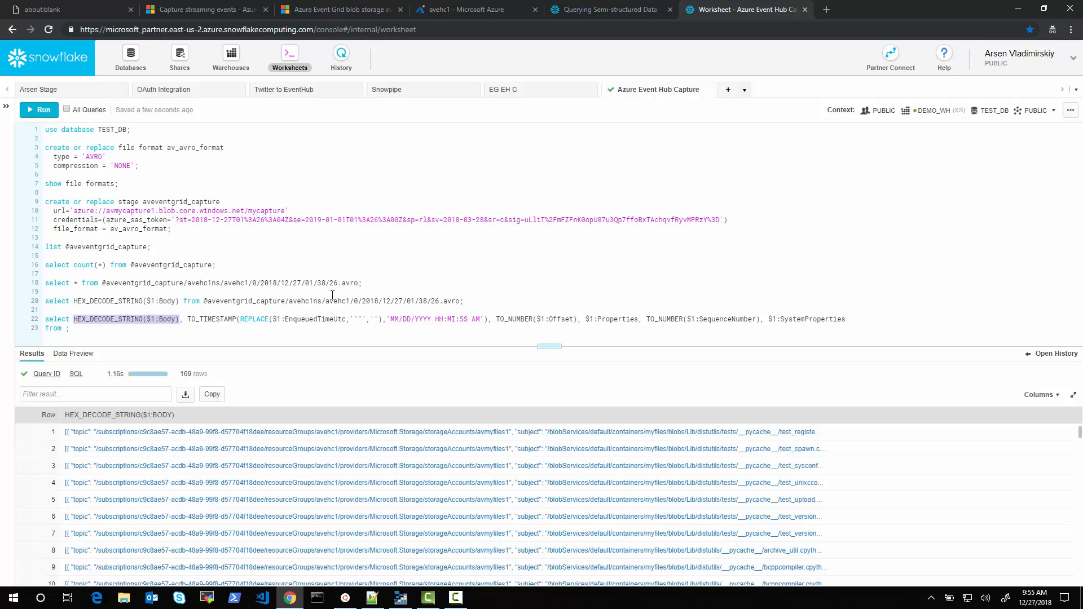
- Rerun the select * query on 26.avro and examine the first record's EnqueuedTimeUtc, Offset and Properties fields against the new query
{"action": "left_click", "coordinate": [304, 300]}
{"action": "key", "text": "ctrl+Return"}
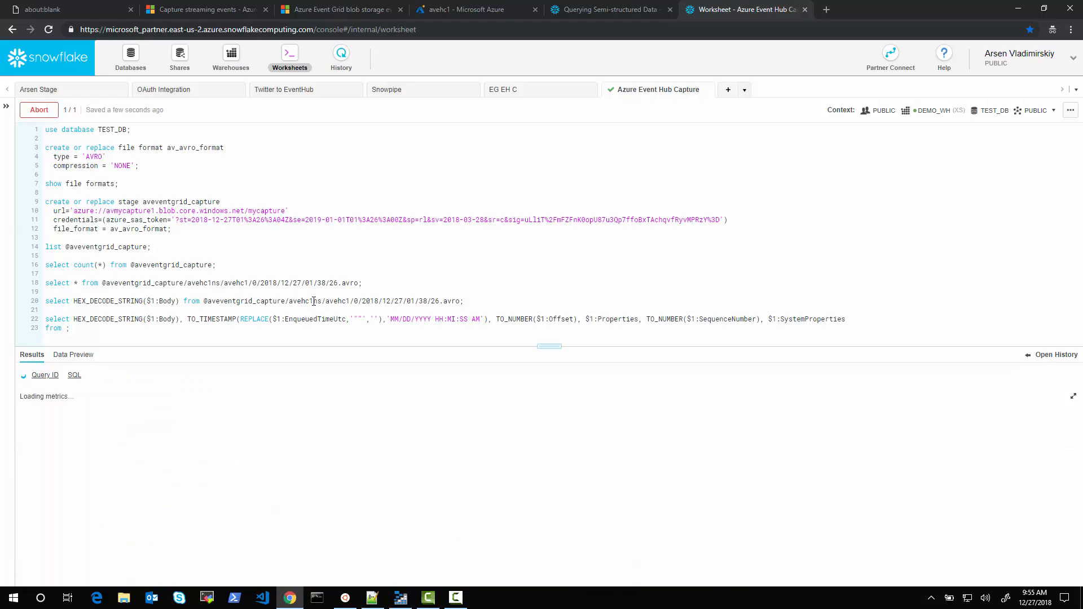
{"action": "left_click", "coordinate": [252, 433]}
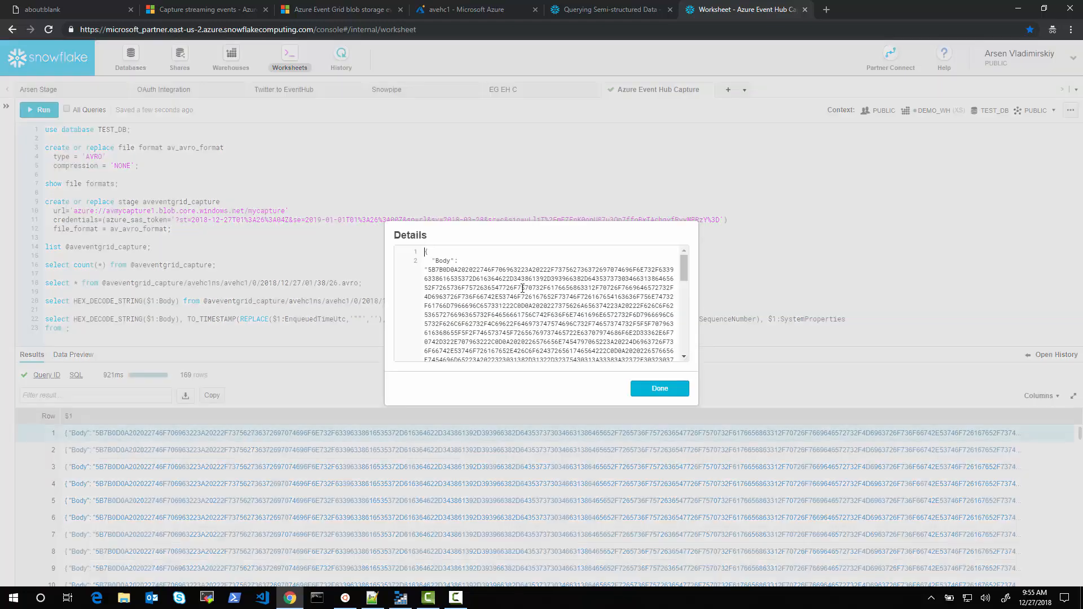
{"action": "left_click_drag", "start_coordinate": [684, 270], "coordinate": [684, 349]}
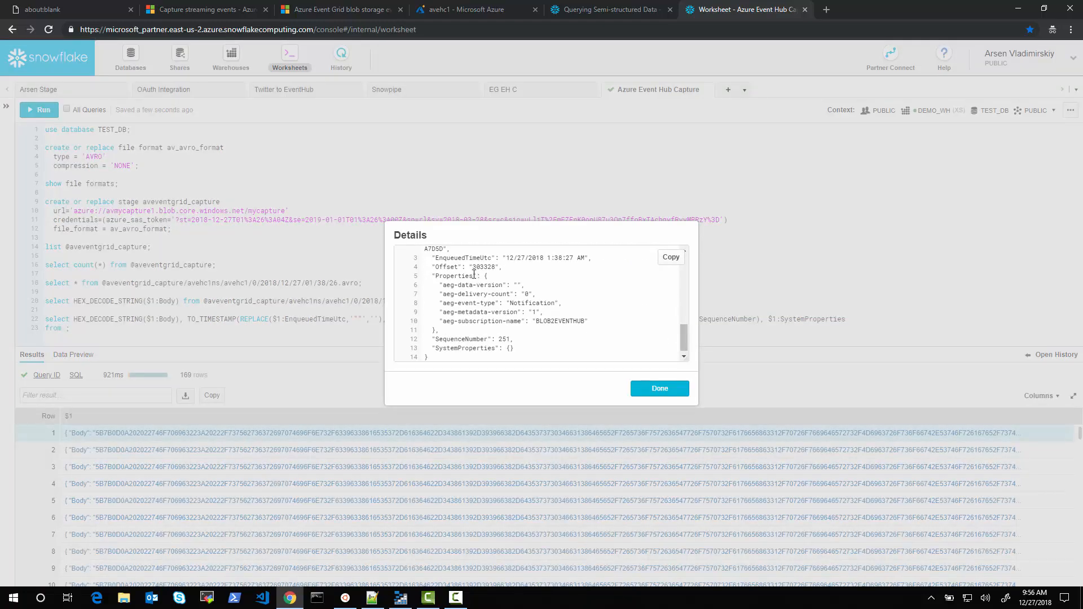
{"action": "left_click_drag", "start_coordinate": [440, 258], "coordinate": [390, 351]}
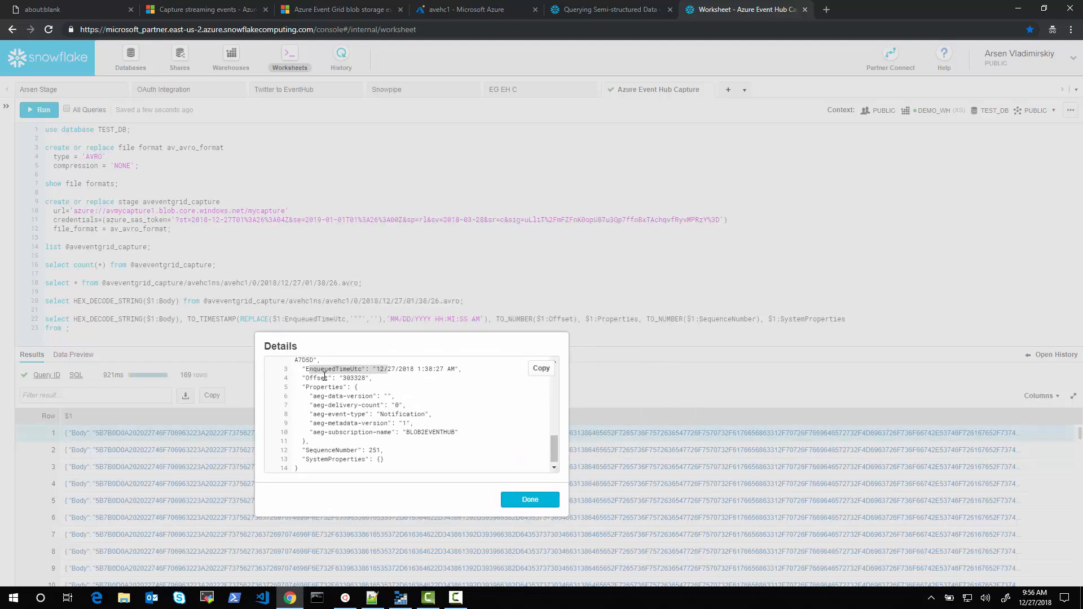
{"action": "left_click_drag", "start_coordinate": [302, 389], "coordinate": [353, 429]}
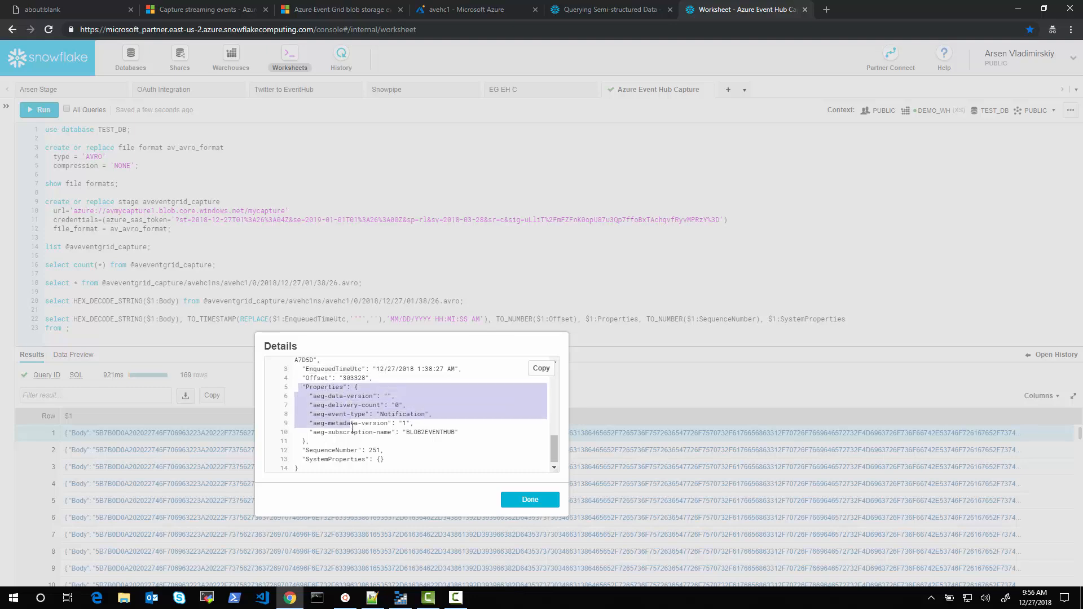
{"action": "left_click", "coordinate": [530, 501]}
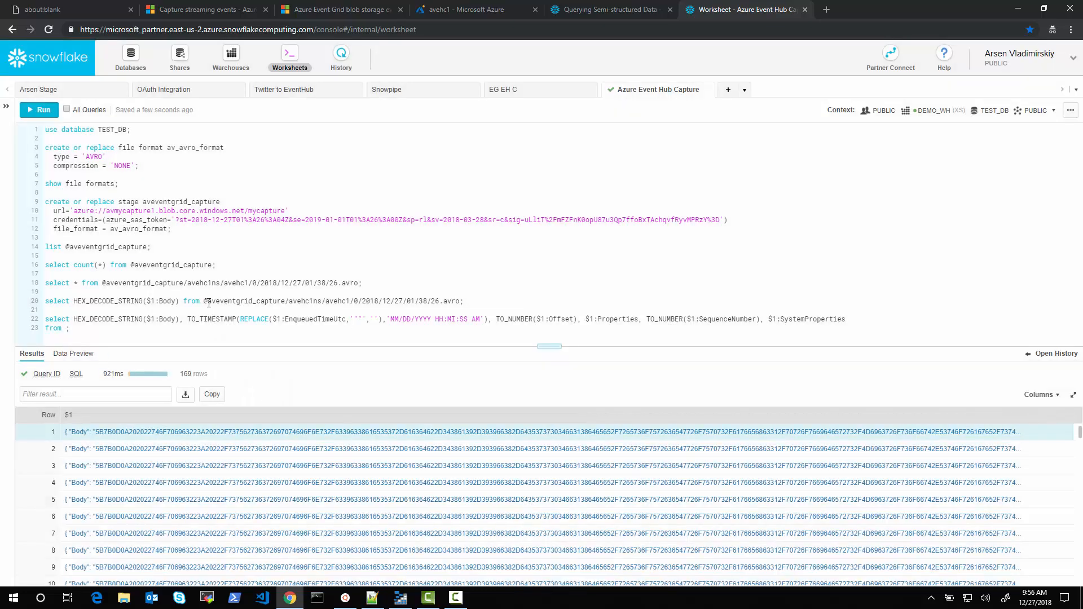
{"action": "left_click_drag", "start_coordinate": [205, 301], "coordinate": [460, 301]}
{"action": "key", "text": "ctrl+c"}
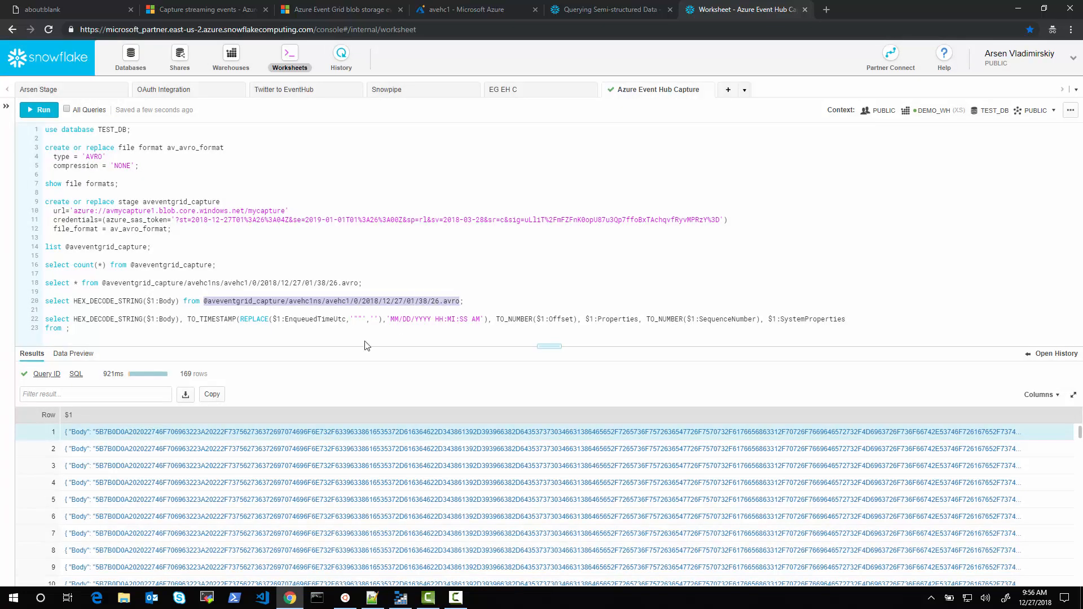
{"action": "left_click", "coordinate": [85, 338]}
{"action": "key", "text": "ctrl+v"}
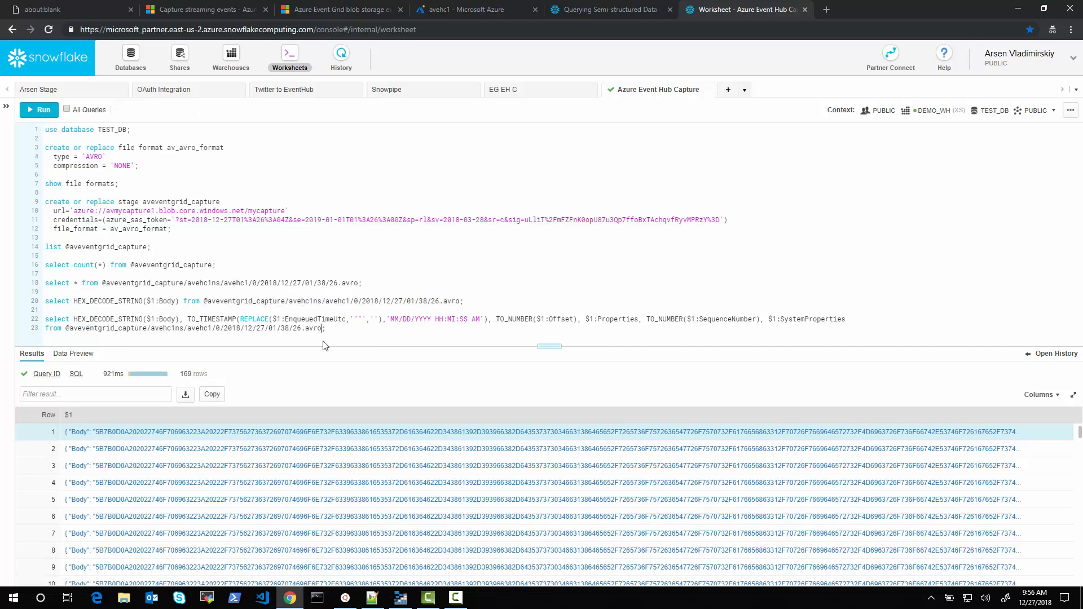
{"action": "key", "text": "End"}
{"action": "key", "text": "ctrl+Return"}
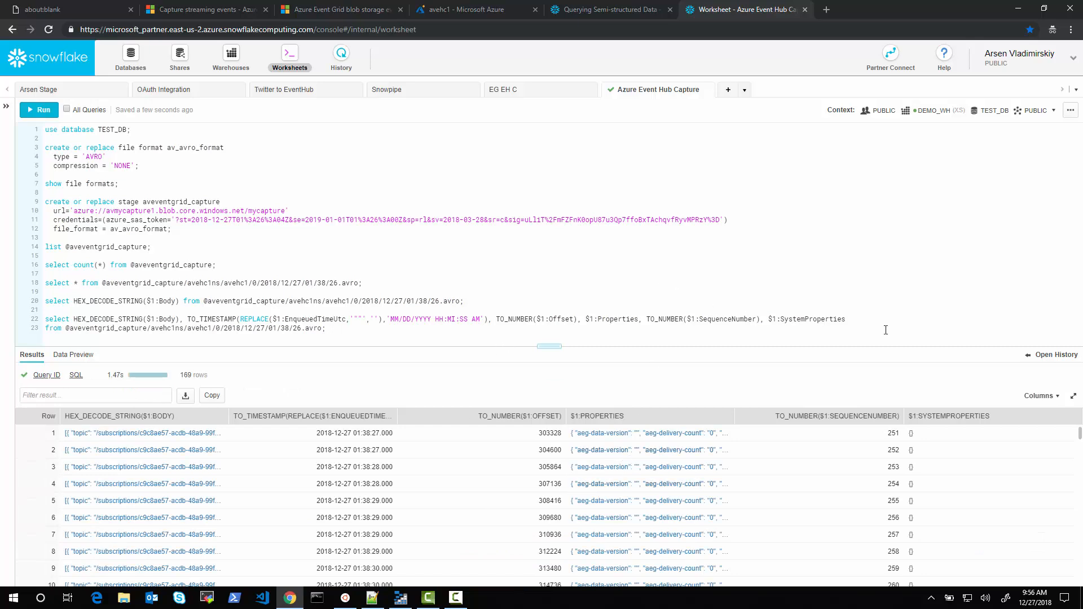
- Add a create or replace table aveventgrid_capture statement with variant jsontext, eh_properties, eh_system_properties, int eh_offset, eh_sequence_number, and timestamp_ntz eh_enqueued_time_utc columns
{"action": "key", "text": "Return"}
{"action": "key", "text": "Return"}
{"action": "key", "text": "Return"}
{"action": "key", "text": "Return"}
{"action": "key", "text": "Return"}
{"action": "key", "text": "Return"}
{"action": "key", "text": "Return"}
{"action": "key", "text": "Return"}
{"action": "key", "text": "Return"}
{"action": "key", "text": "Return"}
{"action": "key", "text": "Return"}
{"action": "key", "text": "Return"}
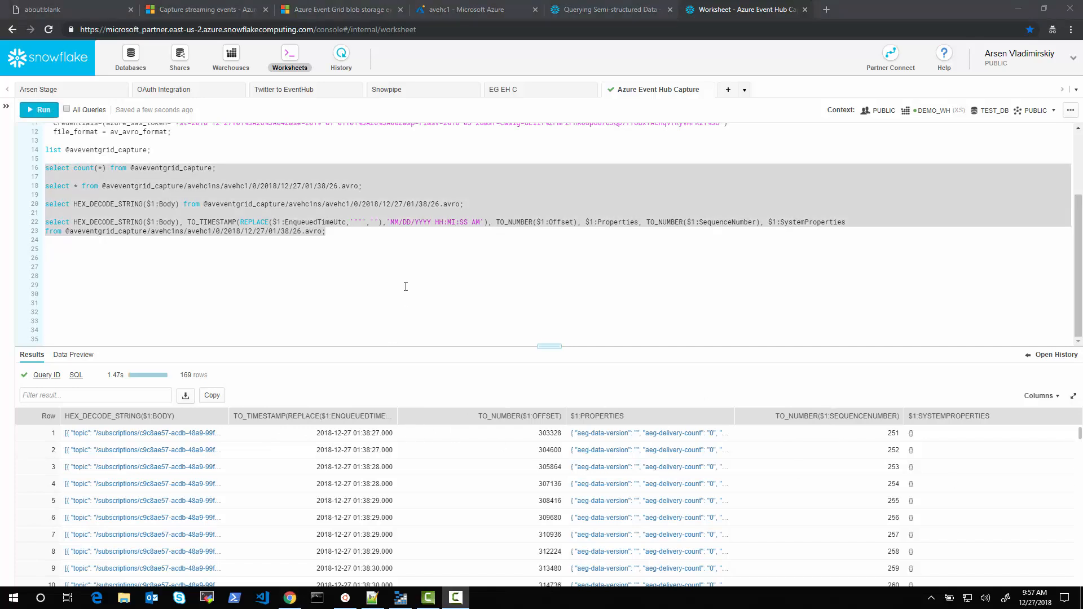
{"action": "left_click", "coordinate": [406, 286]}
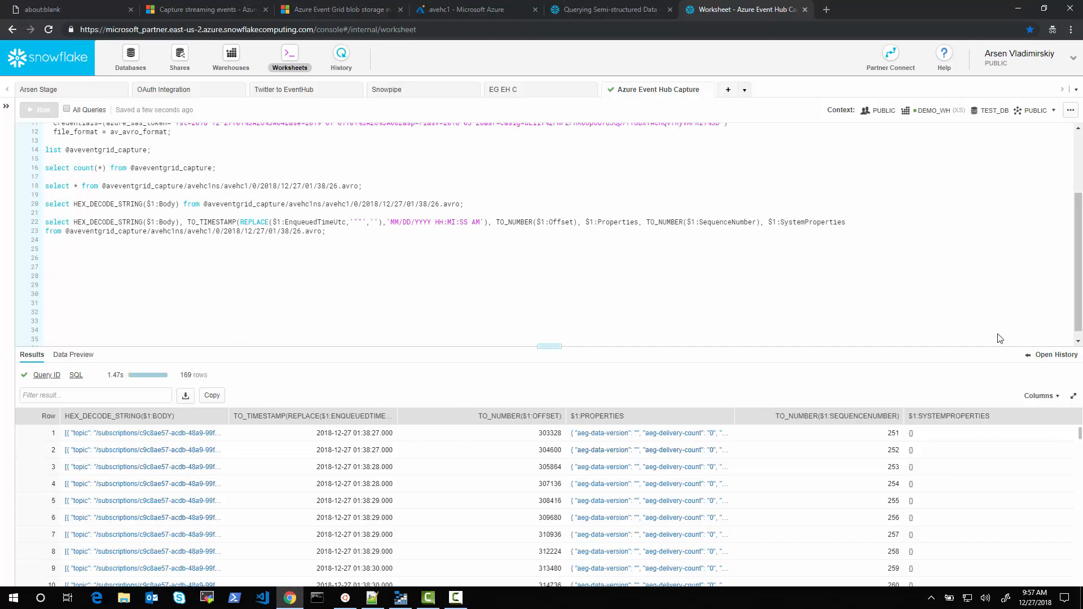
{"action": "key", "text": "alt+Tab"}
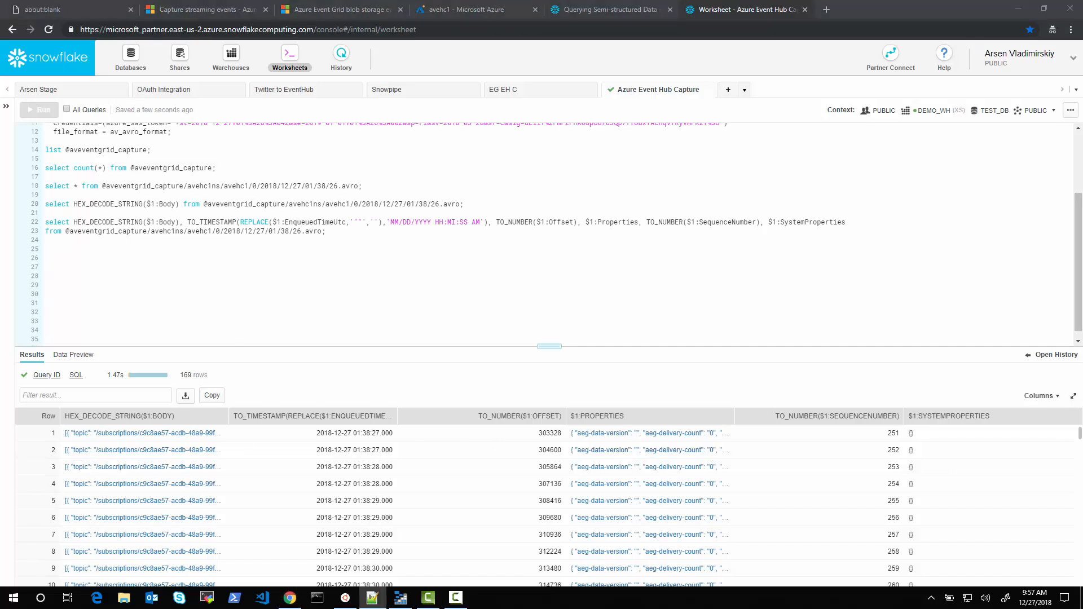
{"action": "key", "text": "alt+Tab"}
{"action": "key", "text": "ctrl+v"}
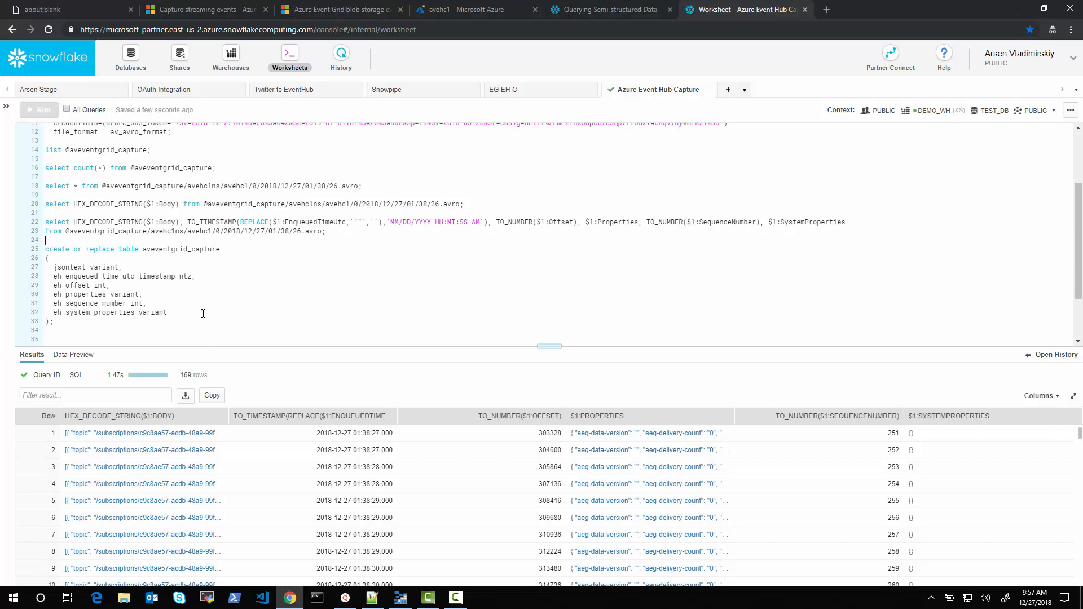
- Run the create or replace table aveventgrid_capture statement
{"action": "left_click_drag", "start_coordinate": [143, 250], "coordinate": [220, 250]}
{"action": "left_click_drag", "start_coordinate": [54, 267], "coordinate": [123, 267]}
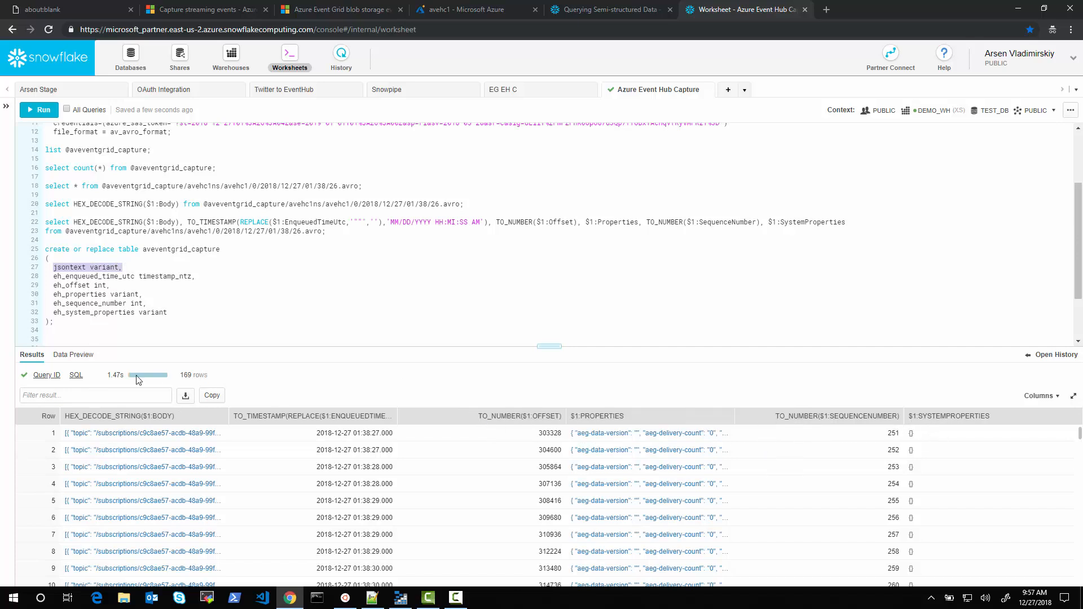
{"action": "left_click_drag", "start_coordinate": [54, 322], "coordinate": [35, 249]}
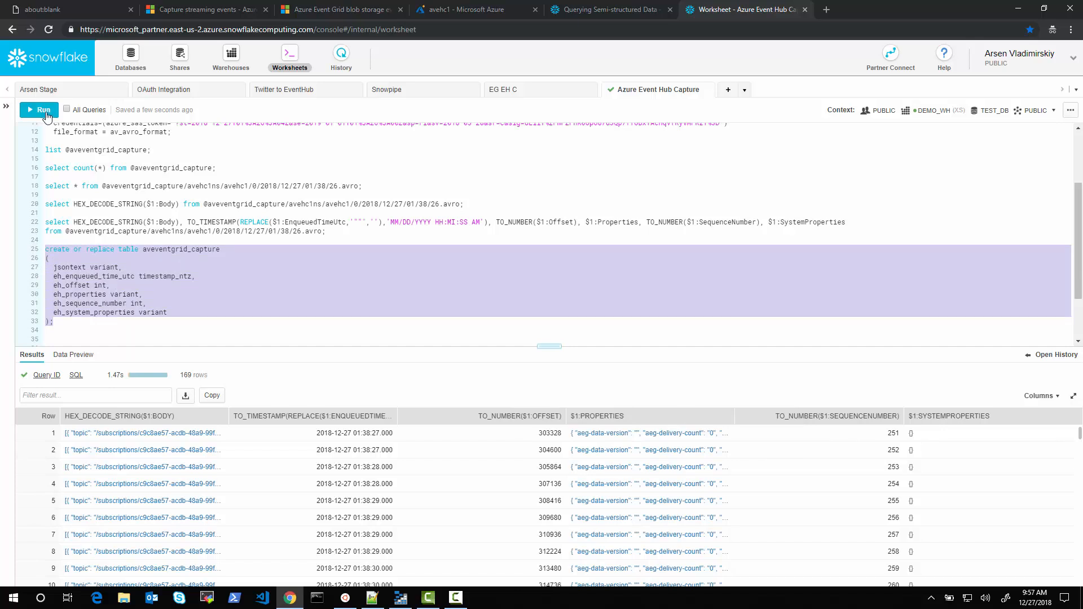
{"action": "left_click", "coordinate": [113, 285]}
{"action": "key", "text": "ctrl+Return"}
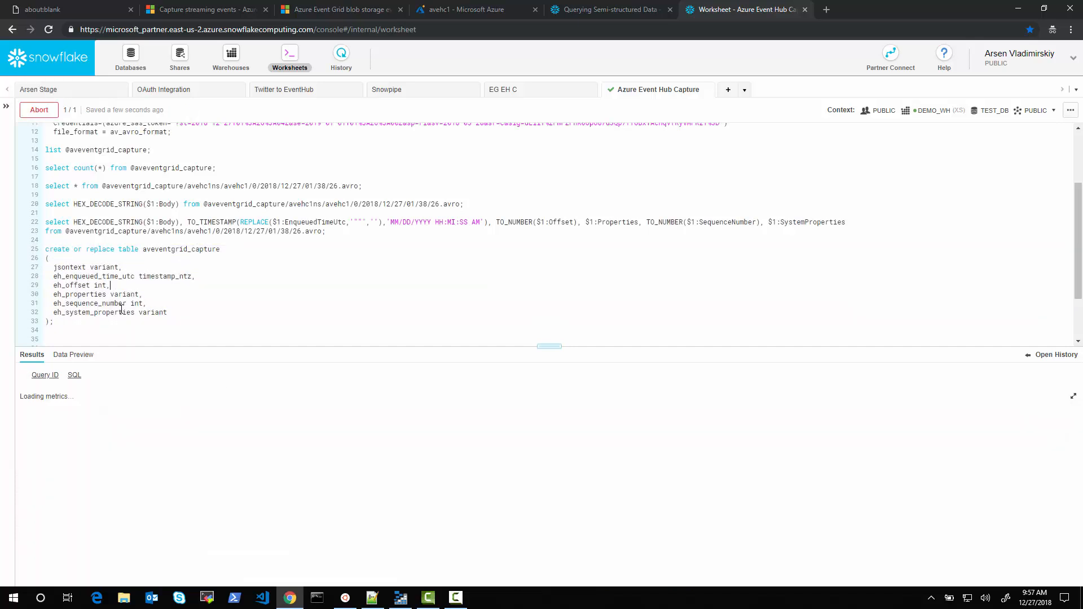
- Add the query select * from aveventgrid_capture; below the table definition and run it
{"action": "key", "text": "Down"}
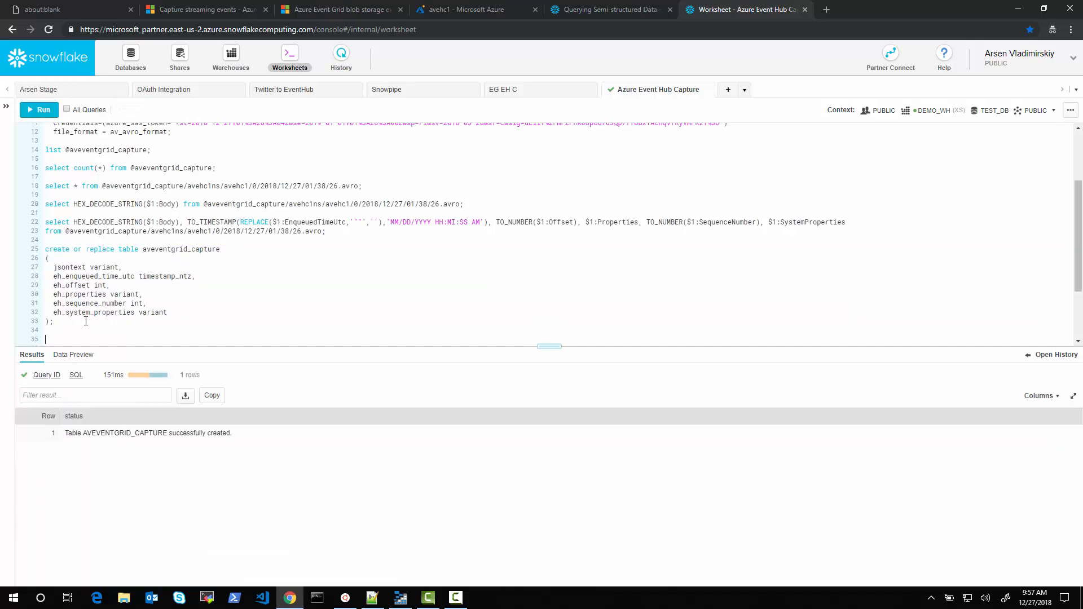
{"action": "type", "text": "select * "}
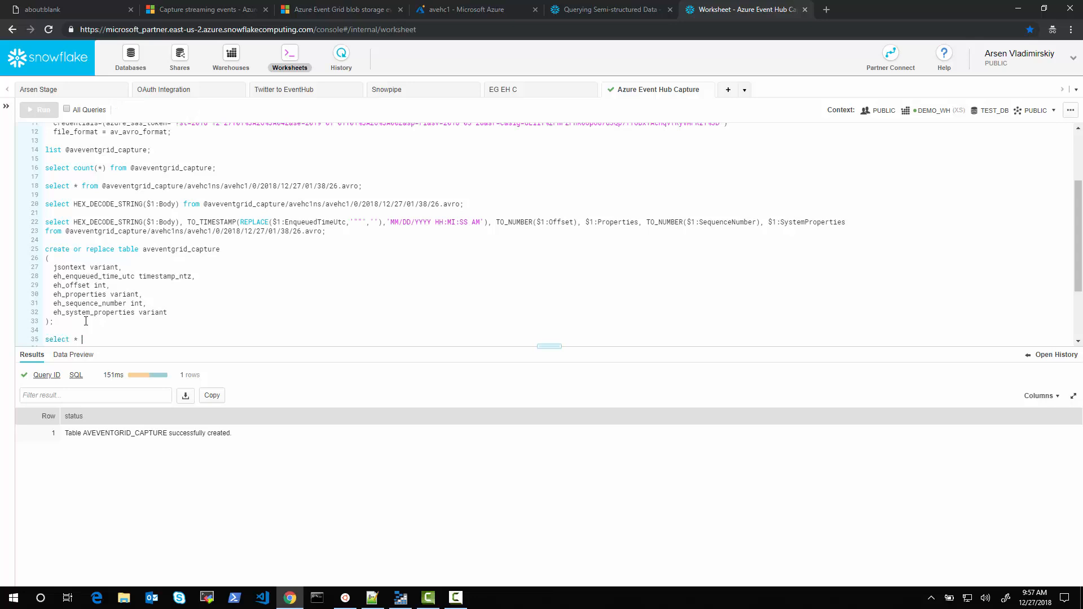
{"action": "type", "text": "from aveventgrid_capture;"}
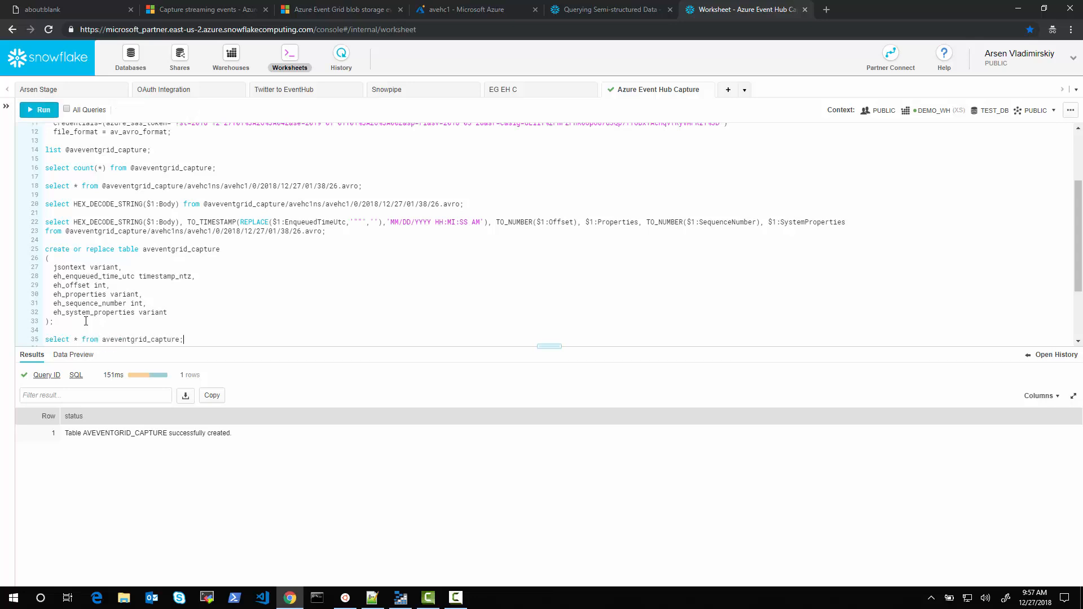
{"action": "key", "text": "ctrl+Return"}
{"action": "scroll", "coordinate": [415, 297], "scroll_direction": "down", "scroll_amount": 3}
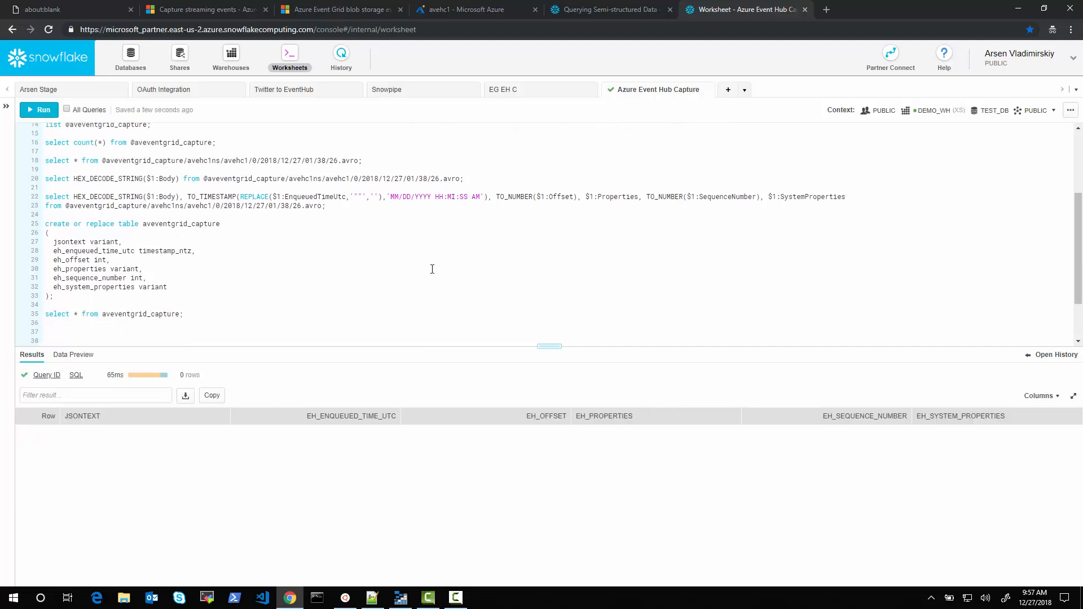
{"action": "key", "text": "Return"}
{"action": "key", "text": "Return"}
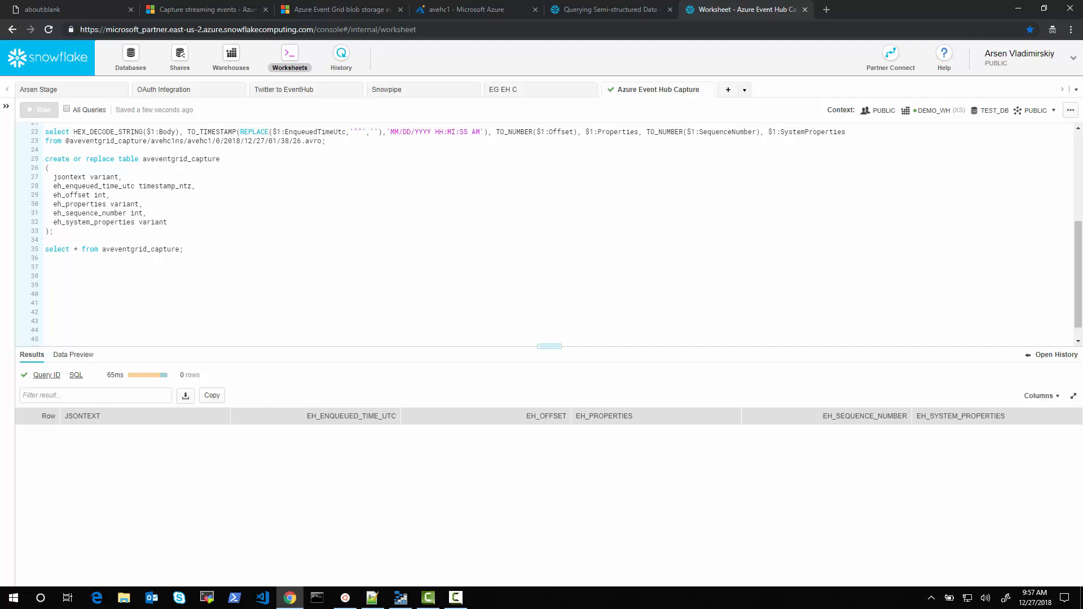
{"action": "key", "text": "ctrl+v"}
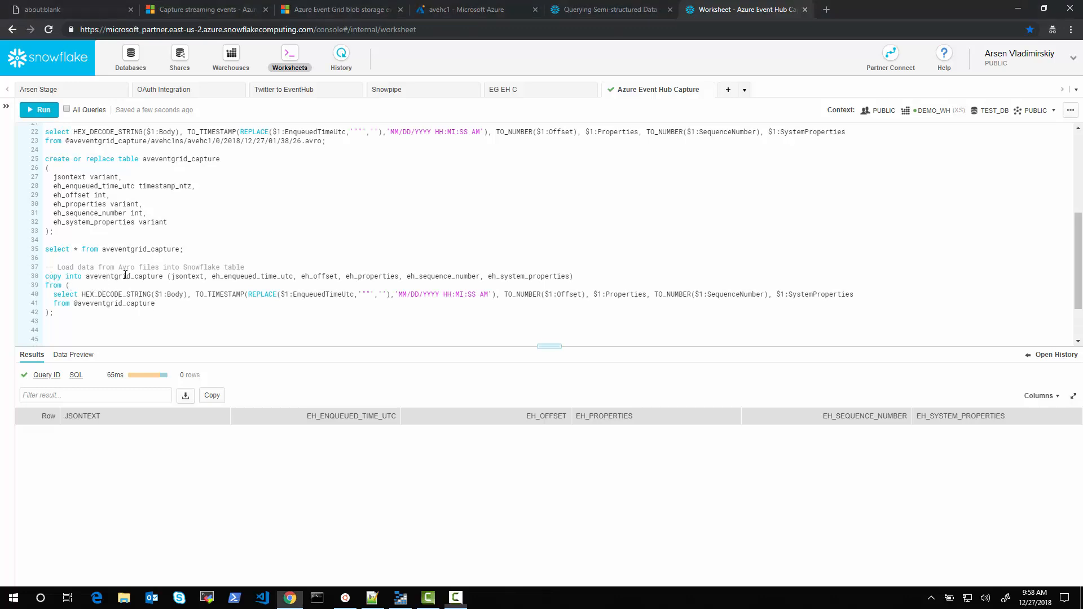
- Compare the copy statement's target table and inner select with the table definition and the earlier decoding query on 26.avro
{"action": "left_click_drag", "start_coordinate": [86, 276], "coordinate": [161, 275]}
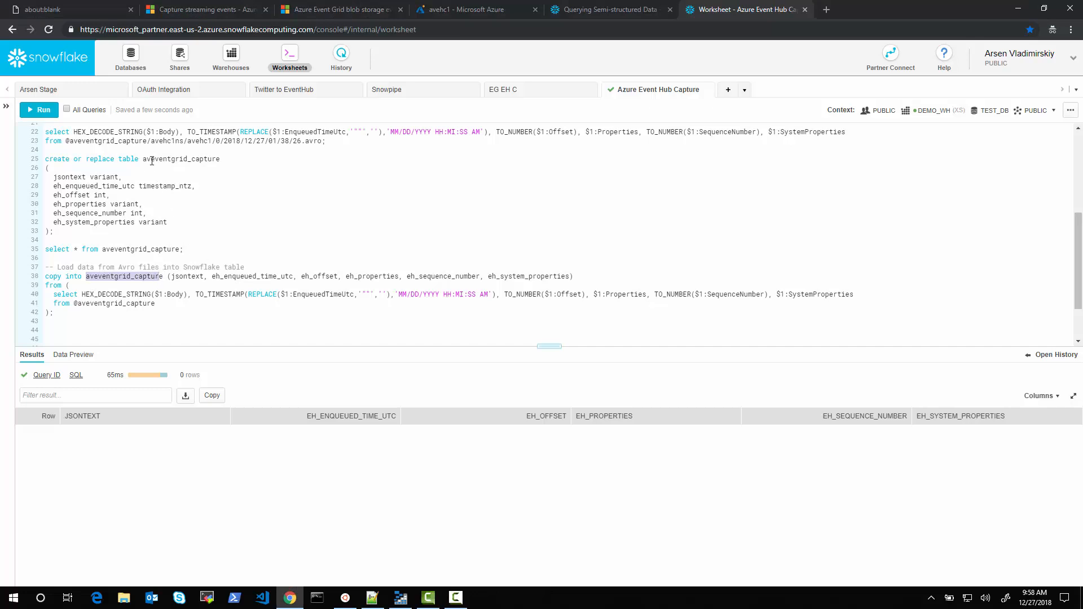
{"action": "left_click", "coordinate": [166, 304]}
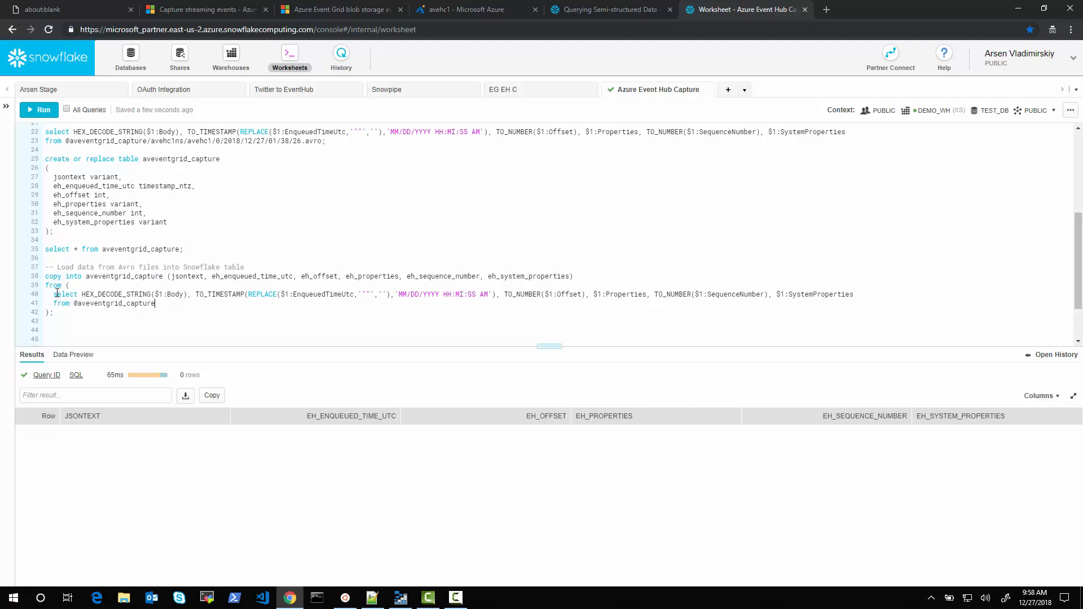
{"action": "left_click_drag", "start_coordinate": [55, 294], "coordinate": [118, 294]}
{"action": "scroll", "coordinate": [619, 143], "scroll_direction": "up", "scroll_amount": 1}
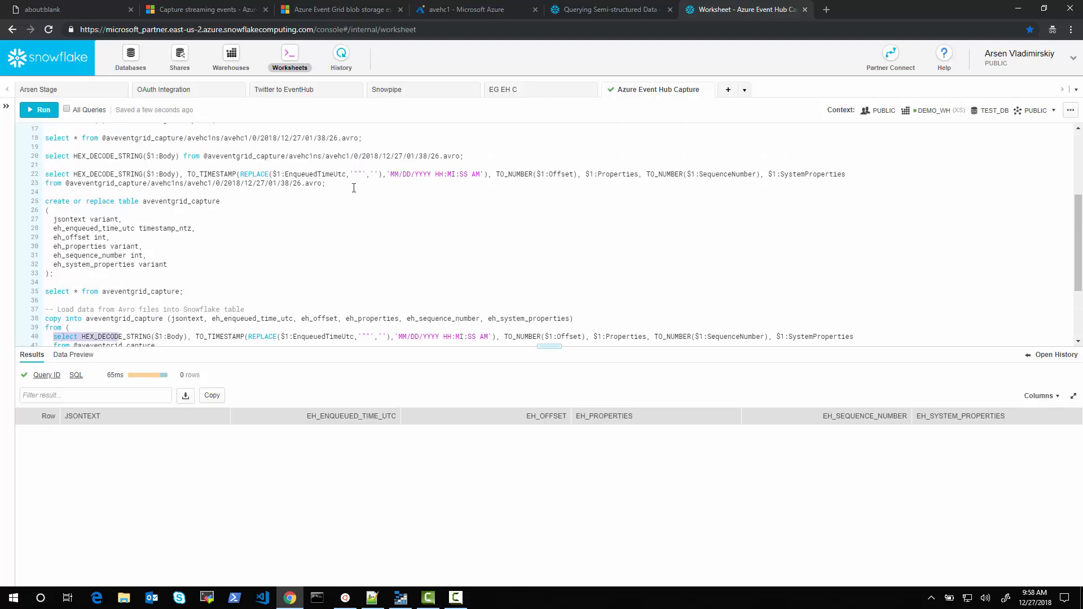
{"action": "left_click", "coordinate": [339, 183]}
{"action": "left_click_drag", "start_coordinate": [339, 183], "coordinate": [45, 175]}
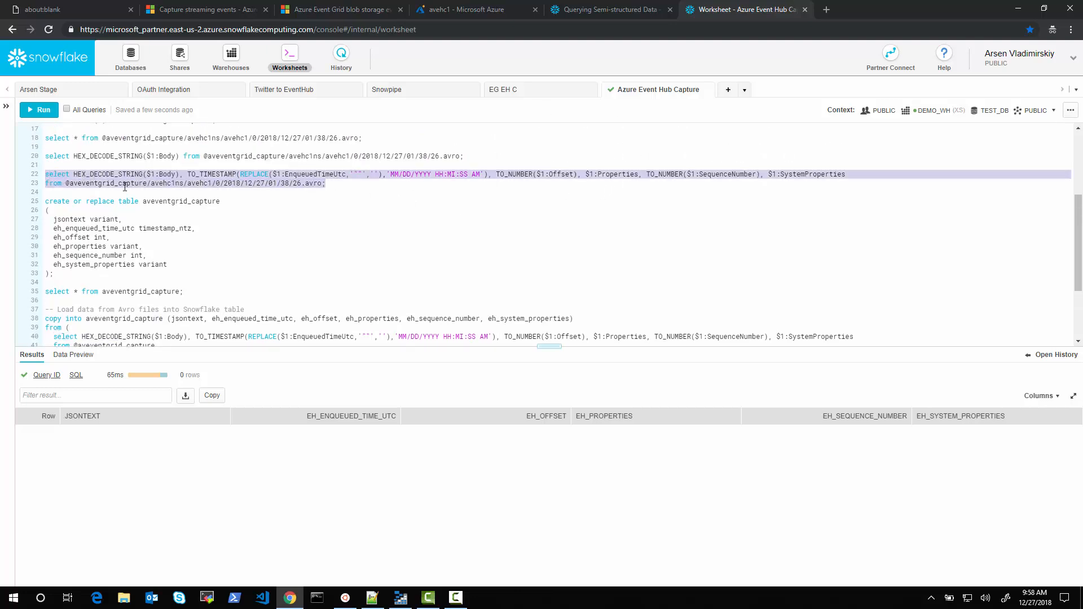
{"action": "scroll", "coordinate": [281, 212], "scroll_direction": "down", "scroll_amount": 1}
{"action": "scroll", "coordinate": [282, 211], "scroll_direction": "down", "scroll_amount": 2}
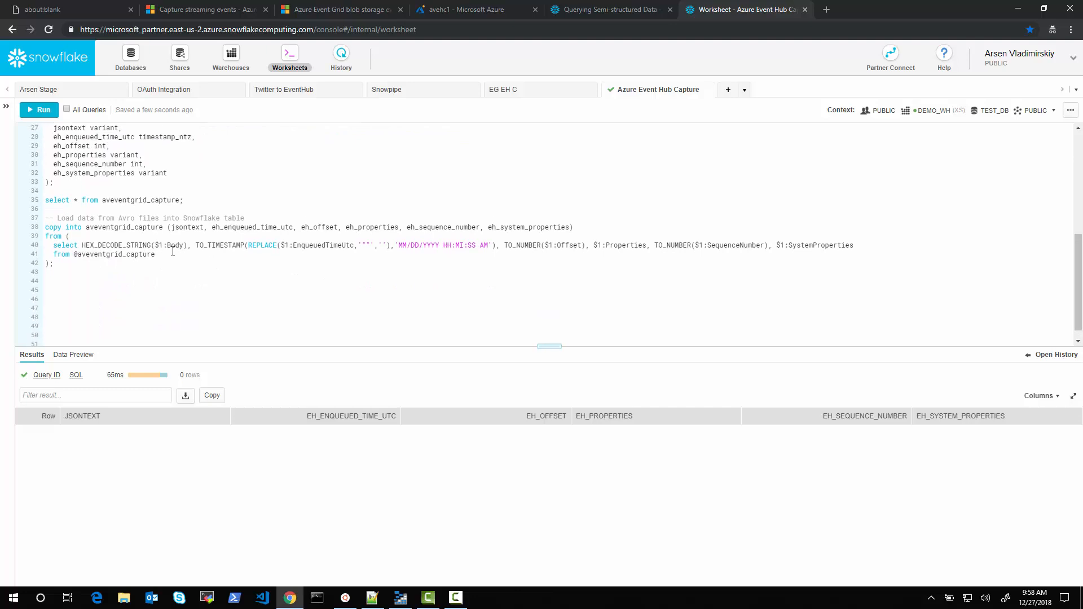
{"action": "scroll", "coordinate": [154, 261], "scroll_direction": "up", "scroll_amount": 4}
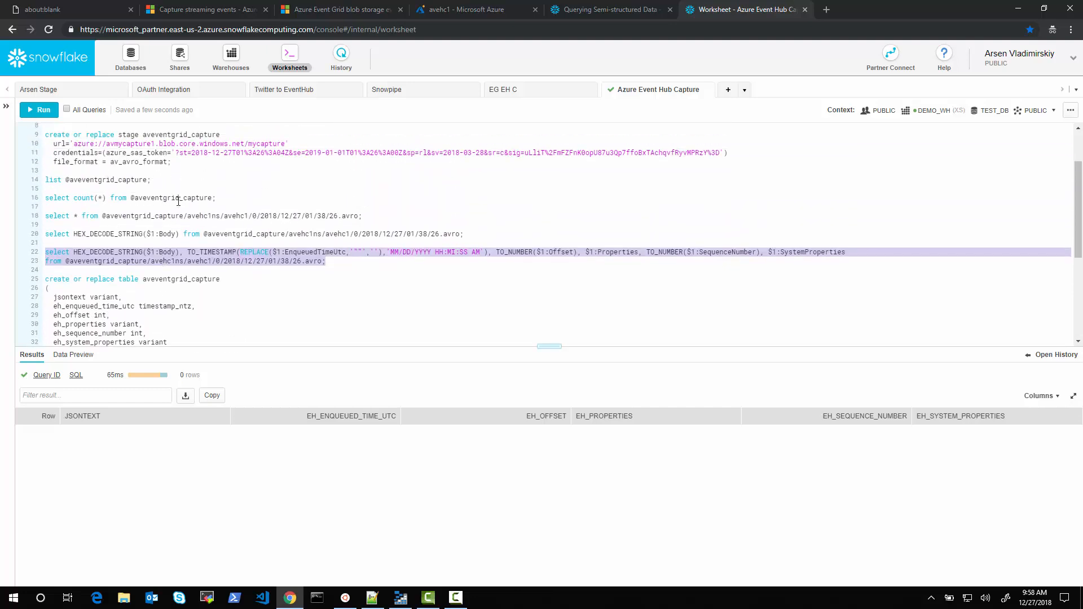
{"action": "left_click", "coordinate": [176, 198]}
{"action": "key", "text": "ctrl+Return"}
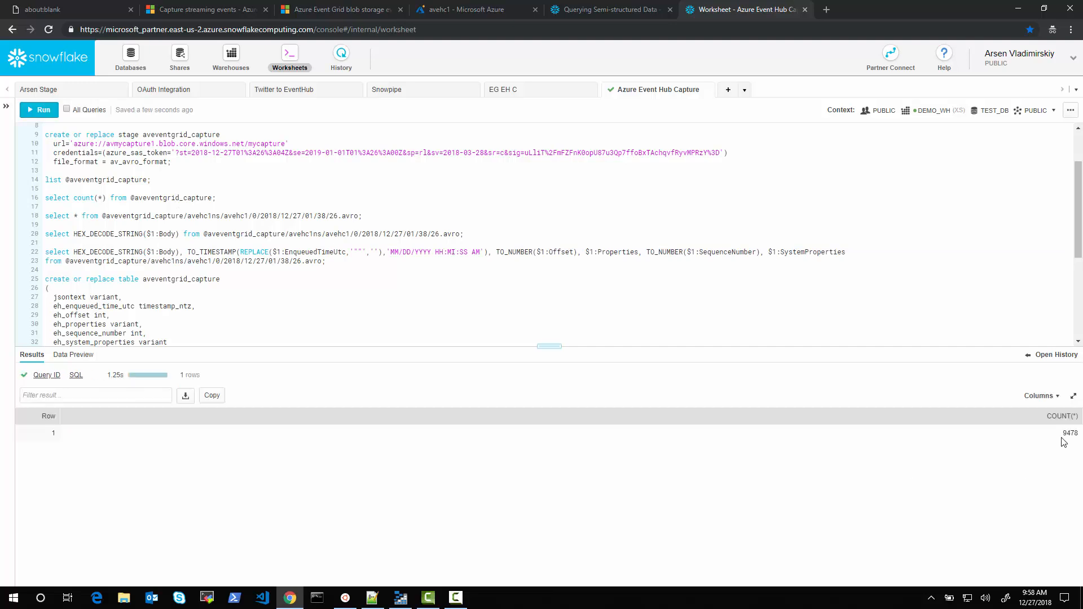
{"action": "key", "text": "ctrl+Return"}
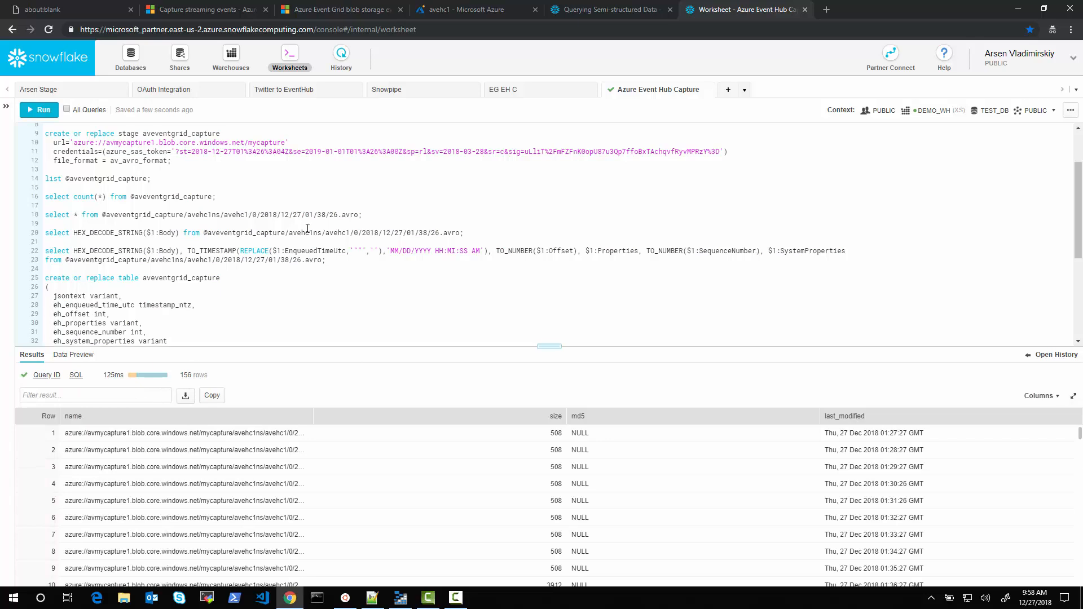
- Query the aveventgrid_capture table again and run the copy into statement to load the stage's Avro files
{"action": "scroll", "coordinate": [305, 234], "scroll_direction": "down", "scroll_amount": 5}
{"action": "left_click_drag", "start_coordinate": [53, 248], "coordinate": [35, 216]}
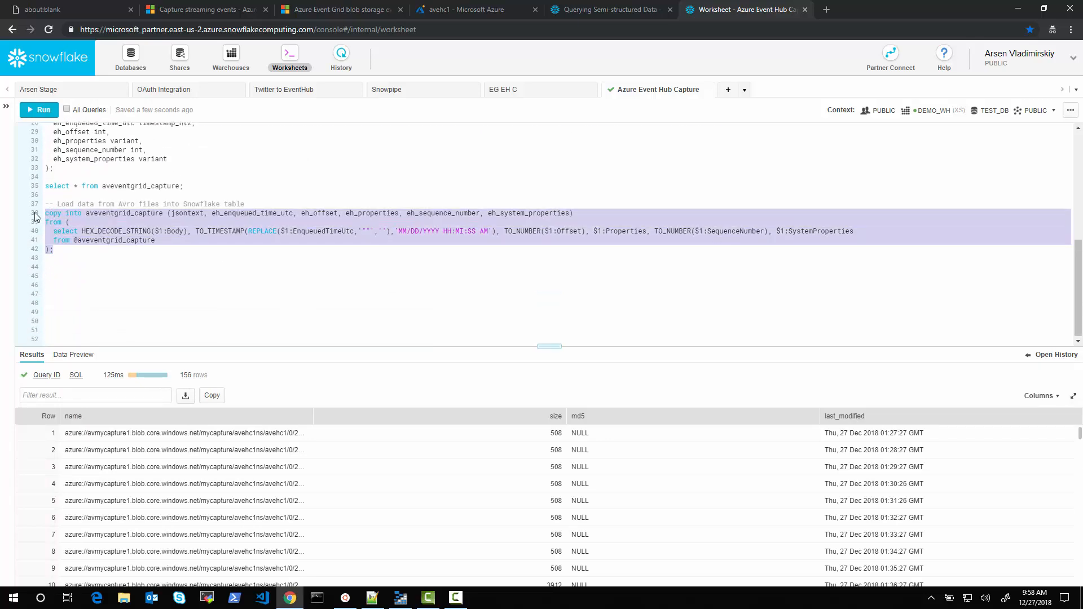
{"action": "key", "text": "ctrl+Return"}
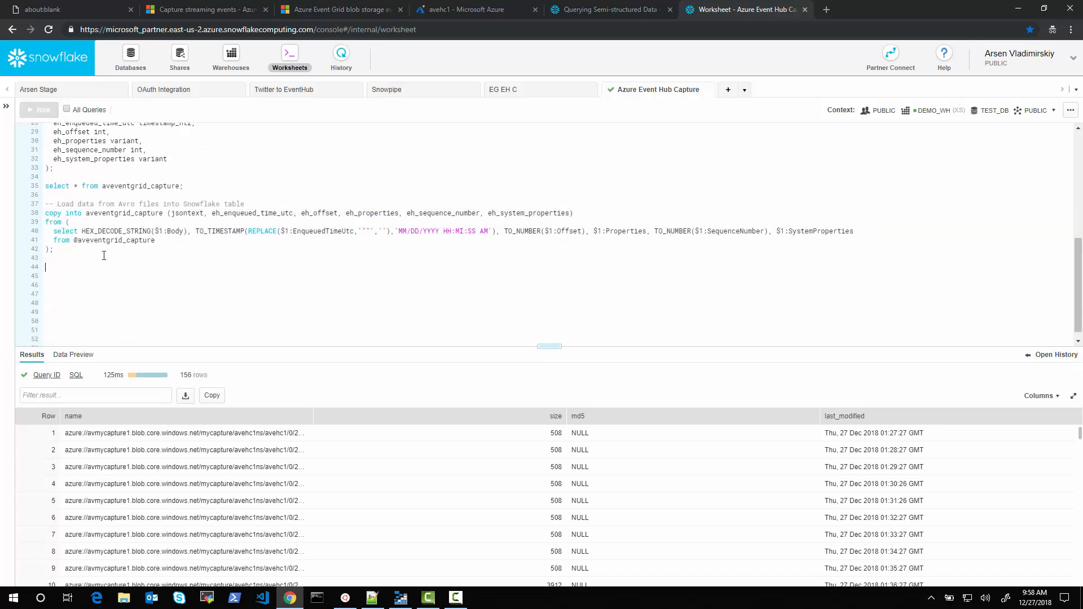
{"action": "key", "text": "ctrl+Return"}
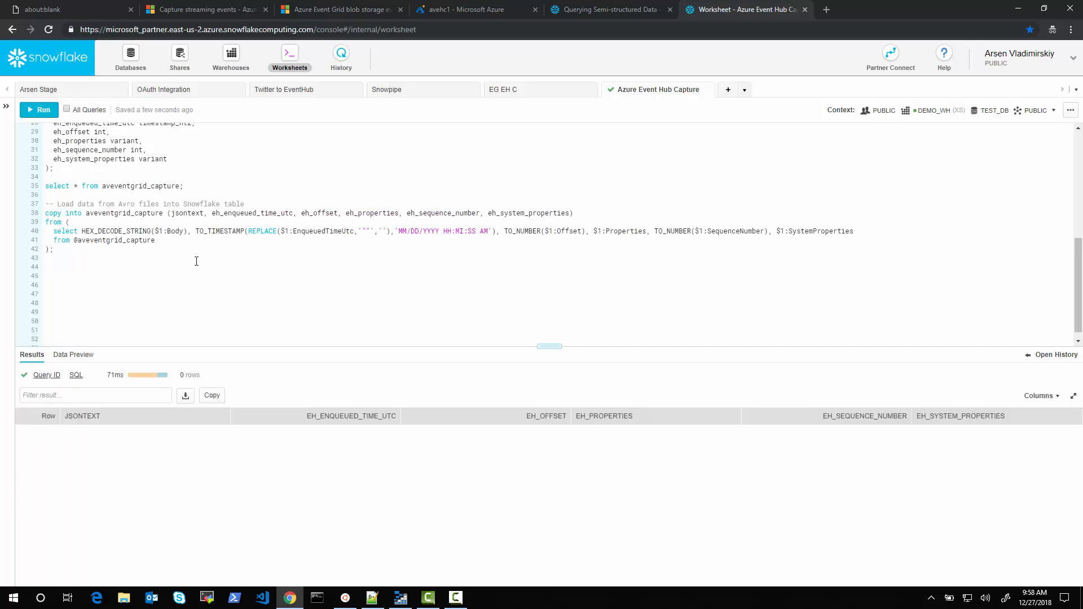
{"action": "key", "text": "ctrl+Return"}
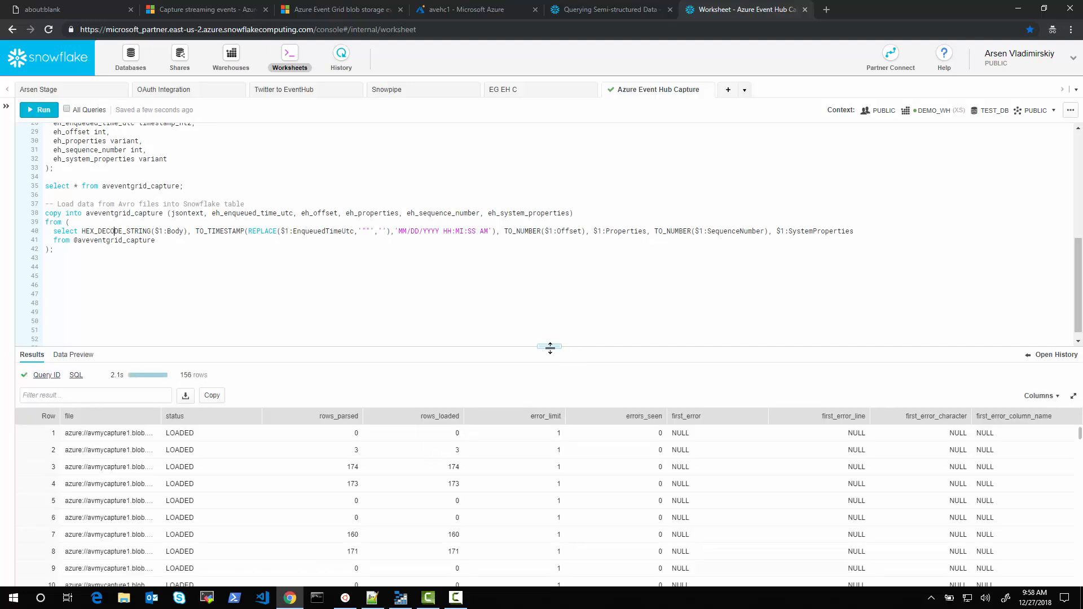
- Examine the load status and row counts of all files with full file paths shown, and rerun the copy into statement
{"action": "left_click_drag", "start_coordinate": [555, 343], "coordinate": [542, 196]}
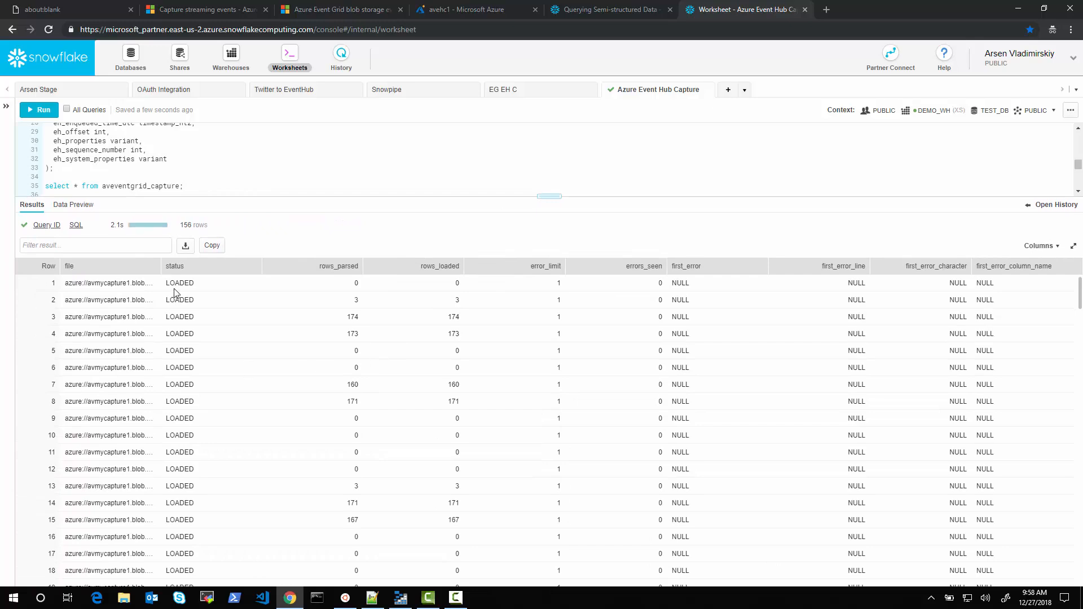
{"action": "left_click_drag", "start_coordinate": [390, 273], "coordinate": [390, 273]}
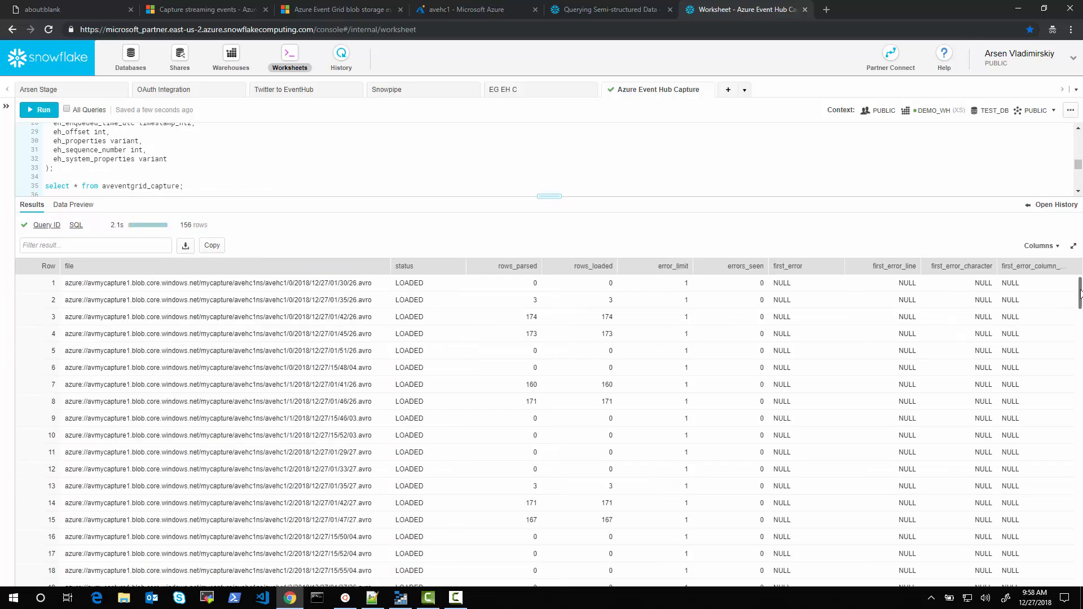
{"action": "left_click_drag", "start_coordinate": [1080, 293], "coordinate": [1081, 584]}
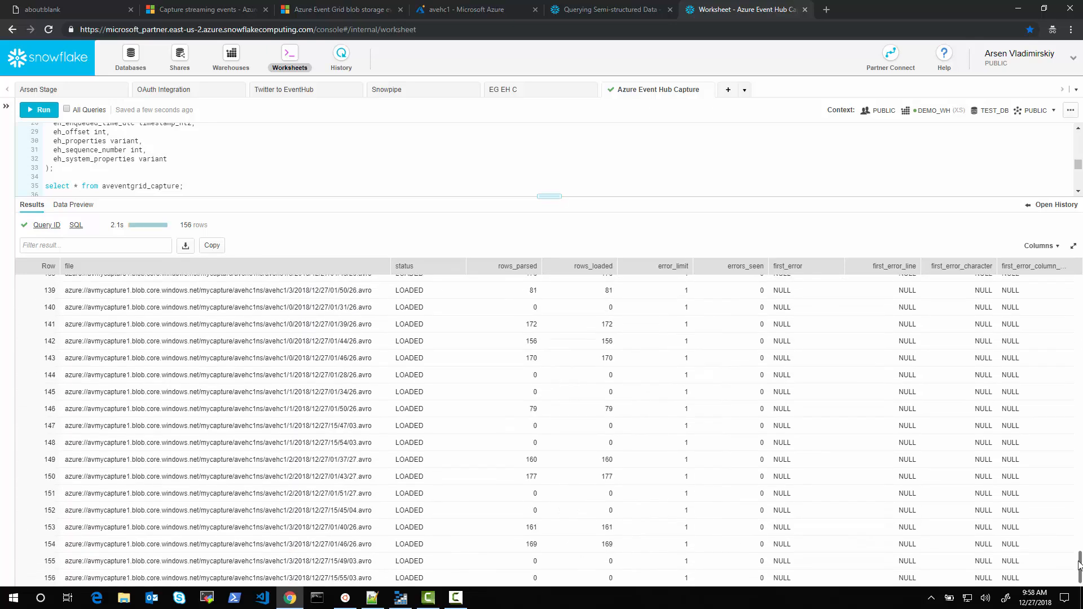
{"action": "left_click_drag", "start_coordinate": [551, 196], "coordinate": [480, 394]}
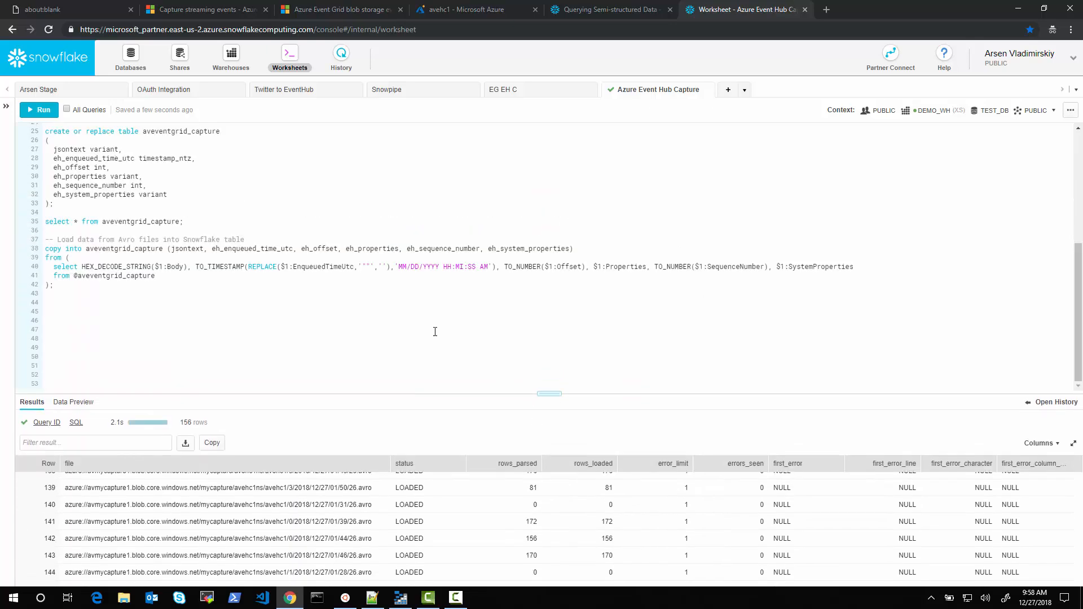
{"action": "key", "text": "ctrl+Return"}
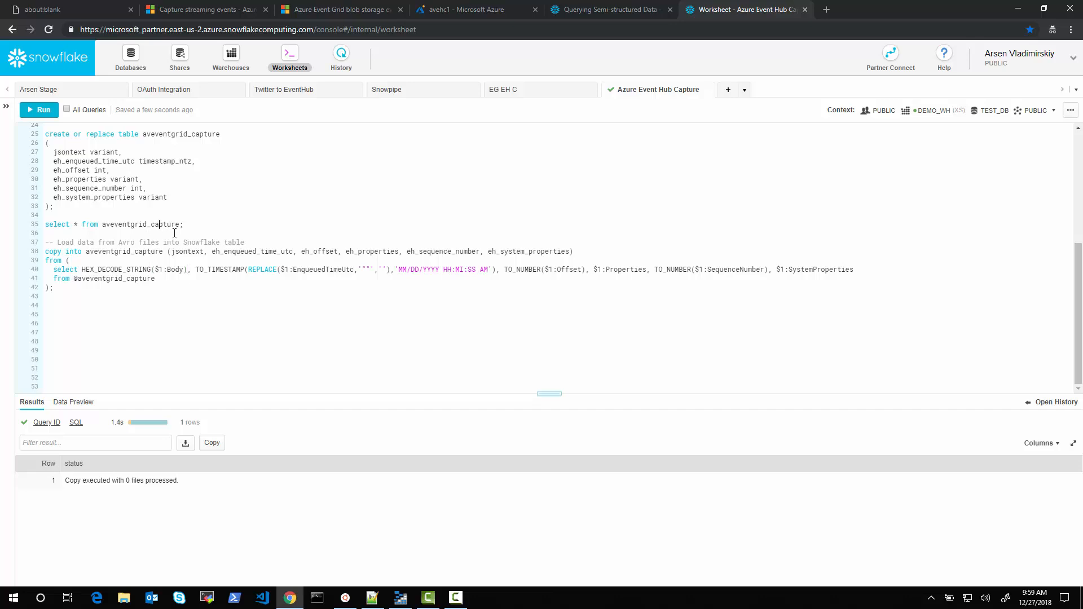
- Rerun select * from aveventgrid_capture and browse the loaded rows in an enlarged results area
{"action": "key", "text": "ctrl+Return"}
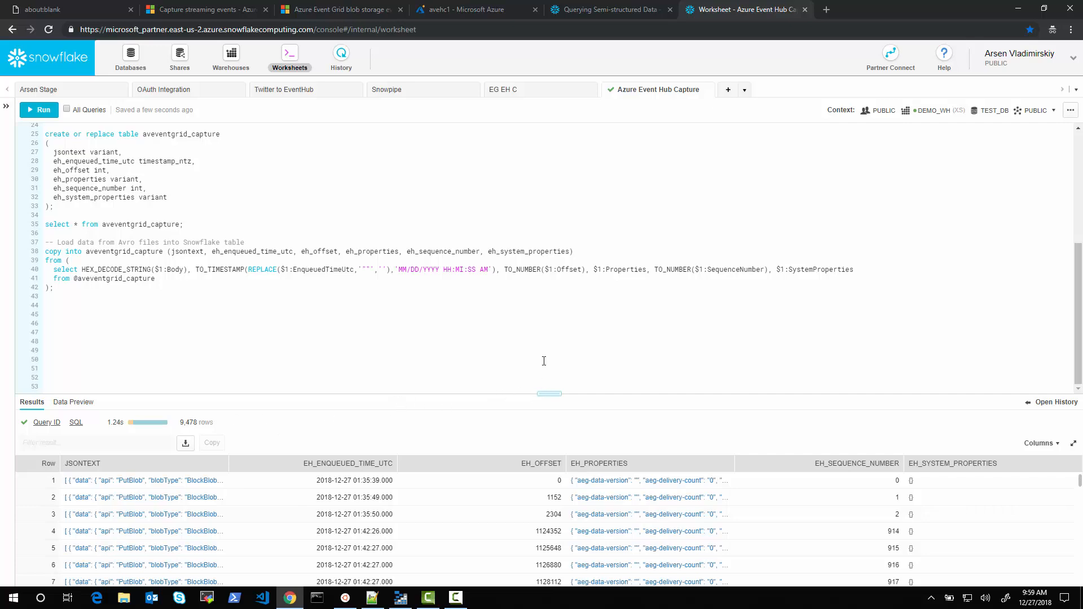
{"action": "left_click_drag", "start_coordinate": [520, 395], "coordinate": [522, 303]}
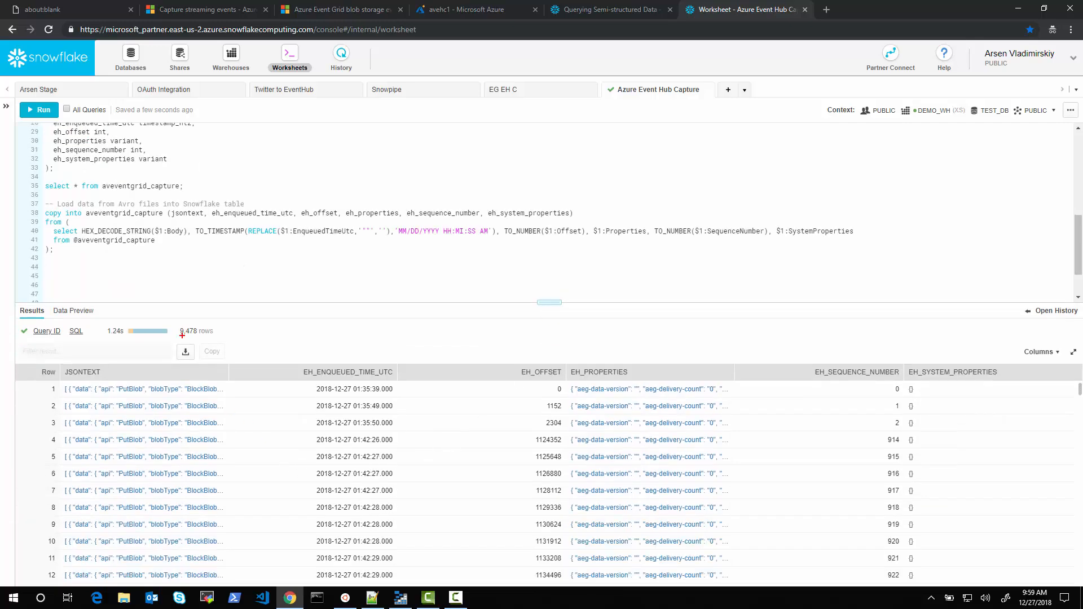
{"action": "left_click_drag", "start_coordinate": [175, 319], "coordinate": [231, 339]}
{"action": "key", "text": "Escape"}
{"action": "scroll", "coordinate": [572, 472], "scroll_direction": "down", "scroll_amount": 7}
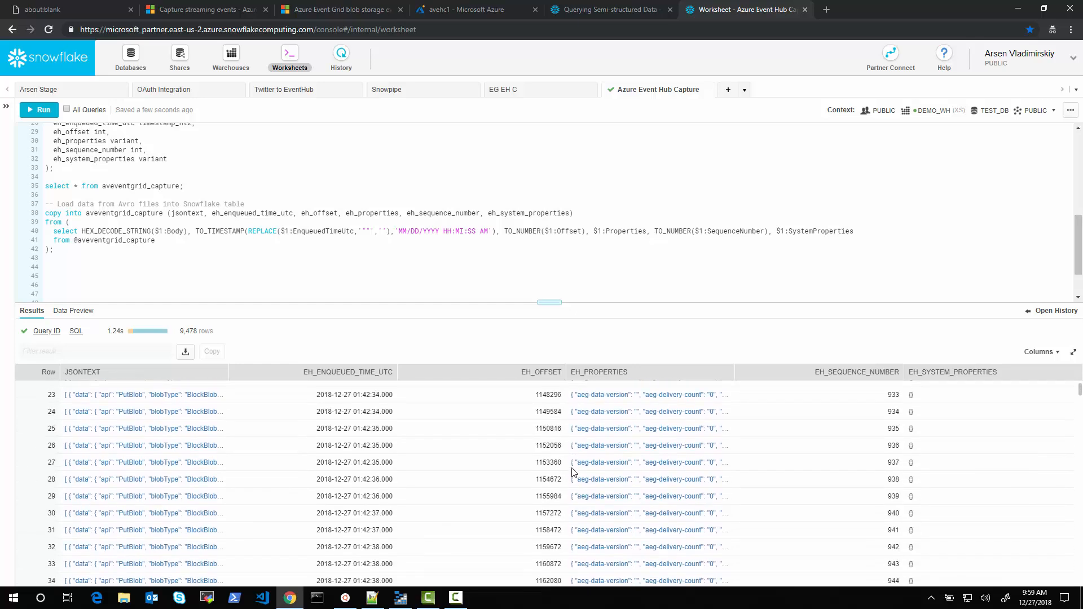
{"action": "scroll", "coordinate": [573, 472], "scroll_direction": "down", "scroll_amount": 18}
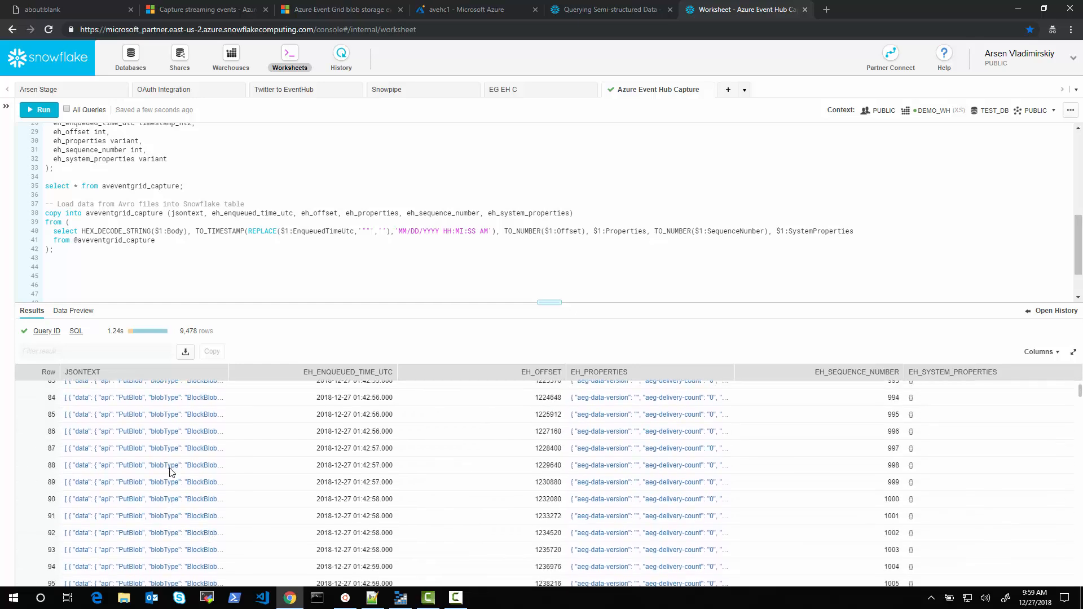
- Widen the JSONTEXT column and examine the full JSON details of row 98
{"action": "left_click_drag", "start_coordinate": [231, 370], "coordinate": [495, 367]}
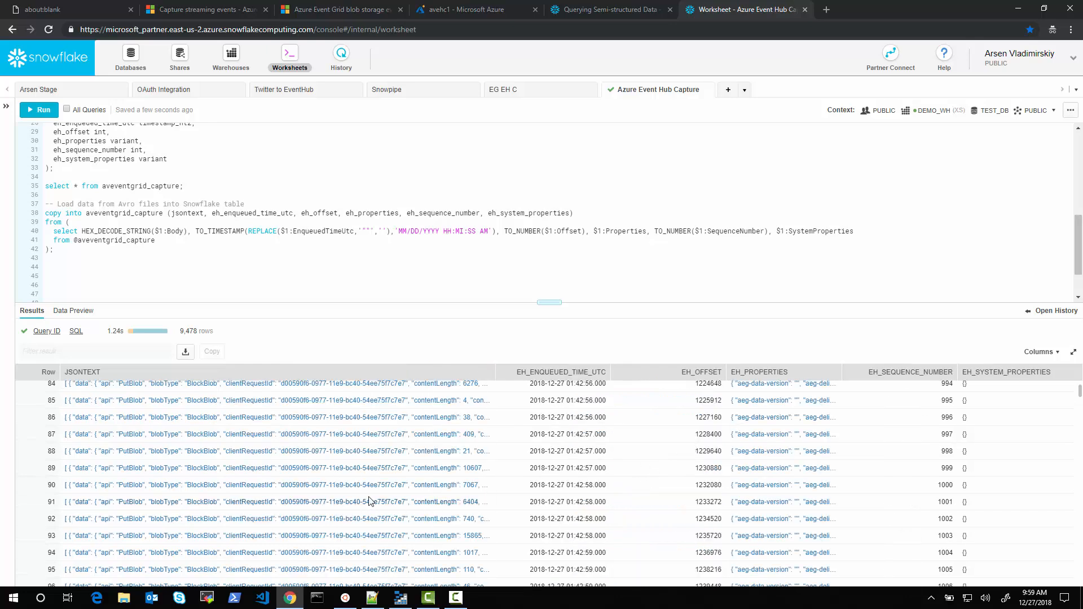
{"action": "scroll", "coordinate": [367, 508], "scroll_direction": "down", "scroll_amount": 3}
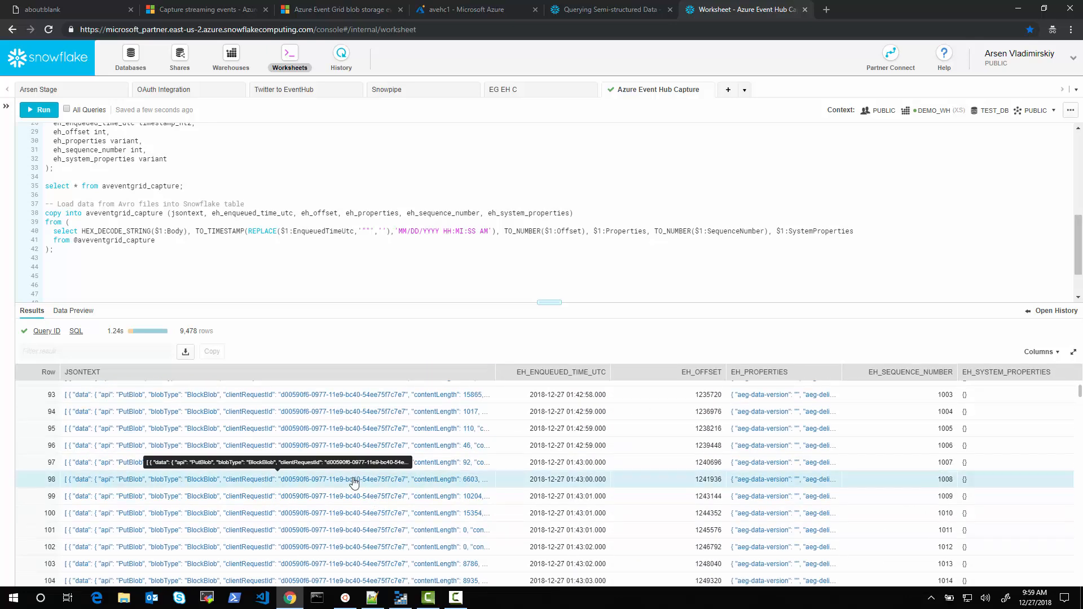
{"action": "left_click", "coordinate": [353, 480]}
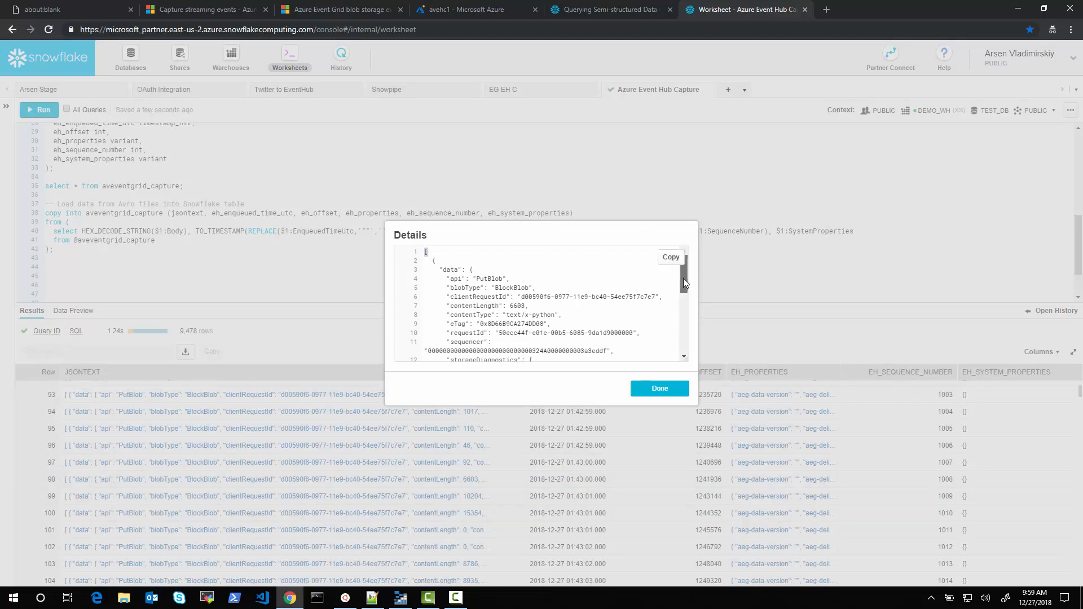
{"action": "mouse_move", "coordinate": [683, 279]}
{"action": "left_mouse_down"}
{"action": "mouse_move", "coordinate": [688, 358]}
{"action": "mouse_move", "coordinate": [695, 265]}
{"action": "left_mouse_up"}
{"action": "left_click", "coordinate": [659, 388]}
{"action": "left_click", "coordinate": [330, 9]}
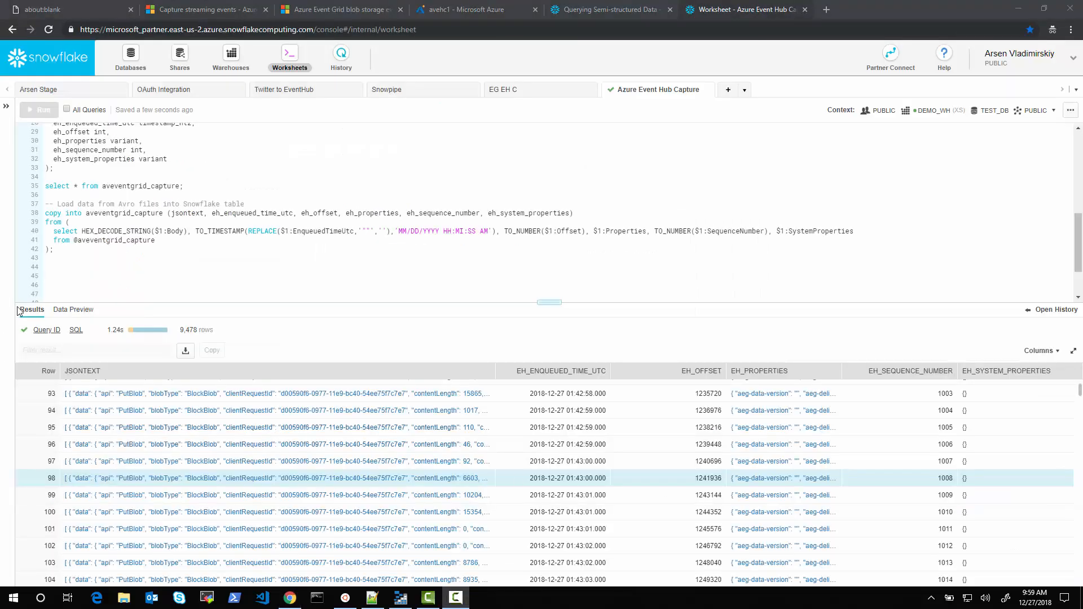
{"action": "left_click", "coordinate": [77, 265]}
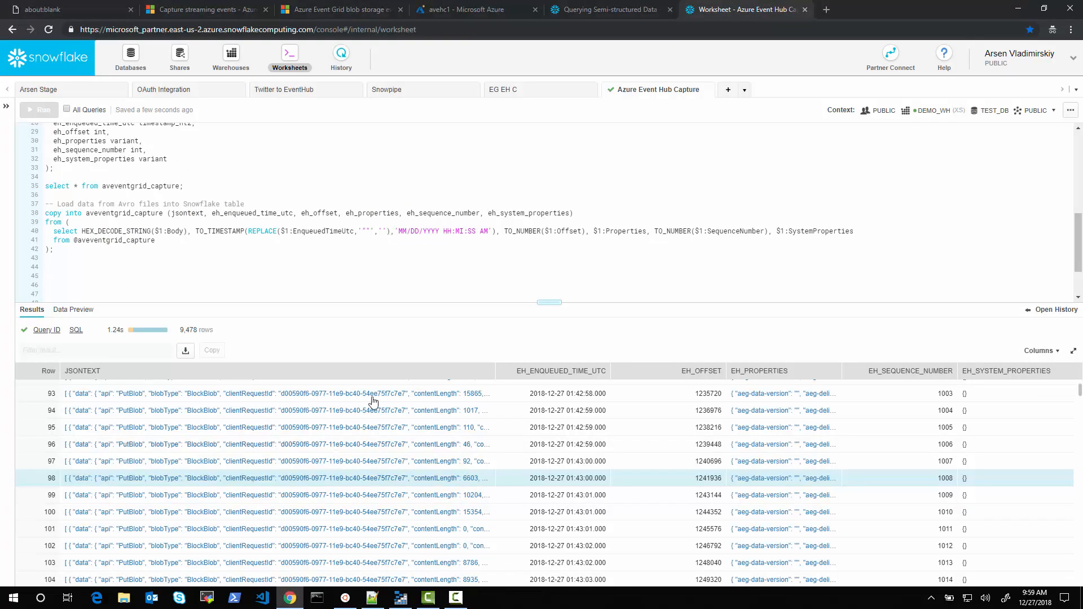
- Widen the JSONTEXT column and add a Microsoft.Storage events query selecting eventType, eventTime, subject and id through lateral flatten where eventType is not null
{"action": "left_click_drag", "start_coordinate": [496, 370], "coordinate": [683, 371]}
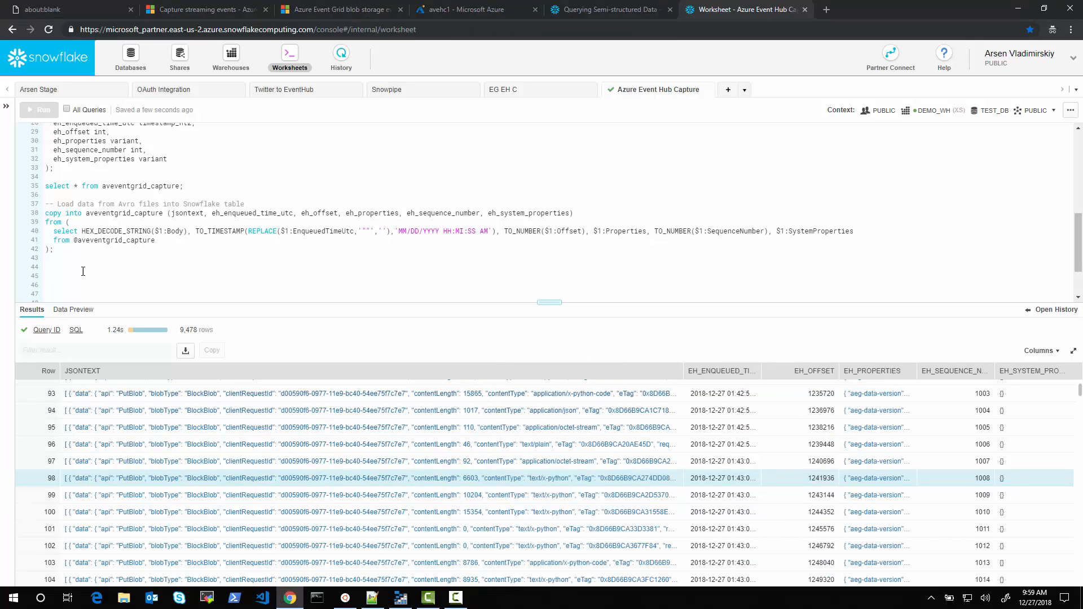
{"action": "type", "text": "-- Show Microsoft.Storage events select     value:eventType::string as eventType,     value:eventTime::timestamp as eventTime,     value:subject::string as subject,     value:id::string as id from aveventgrid_capture, lateral flatten ( input => jsontext ) where not value:eventType::string is null;"}
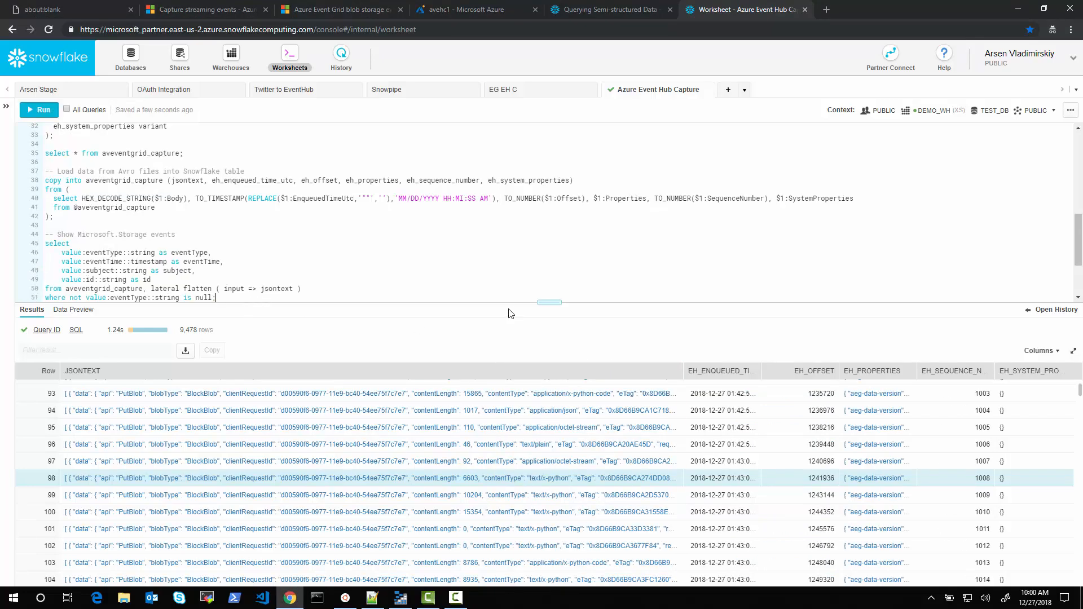
{"action": "left_click_drag", "start_coordinate": [548, 302], "coordinate": [548, 363]}
{"action": "scroll", "coordinate": [331, 309], "scroll_direction": "down", "scroll_amount": 1}
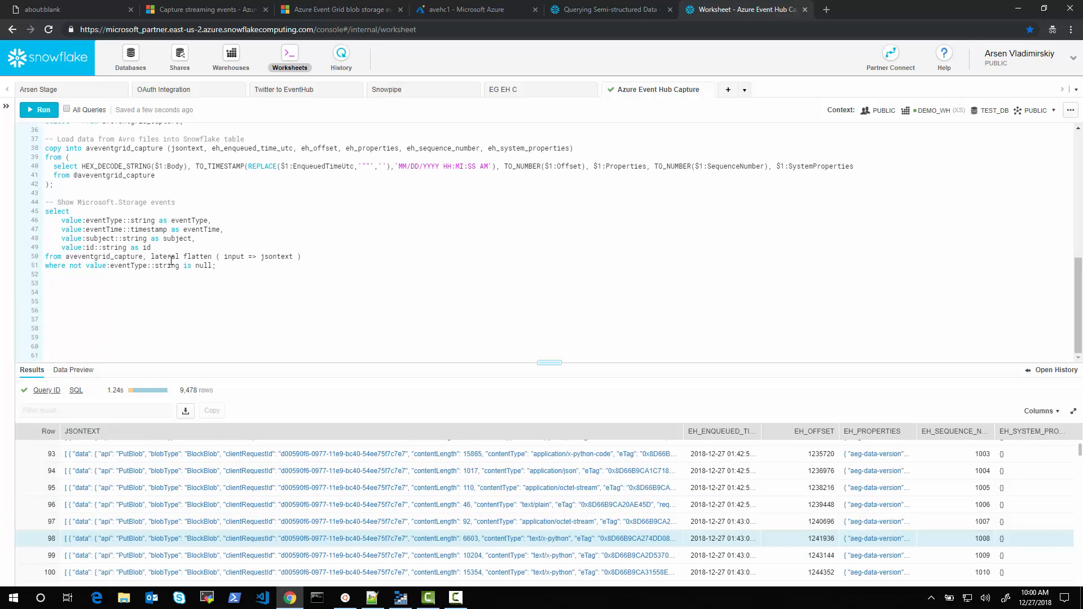
{"action": "left_click_drag", "start_coordinate": [553, 361], "coordinate": [555, 325]}
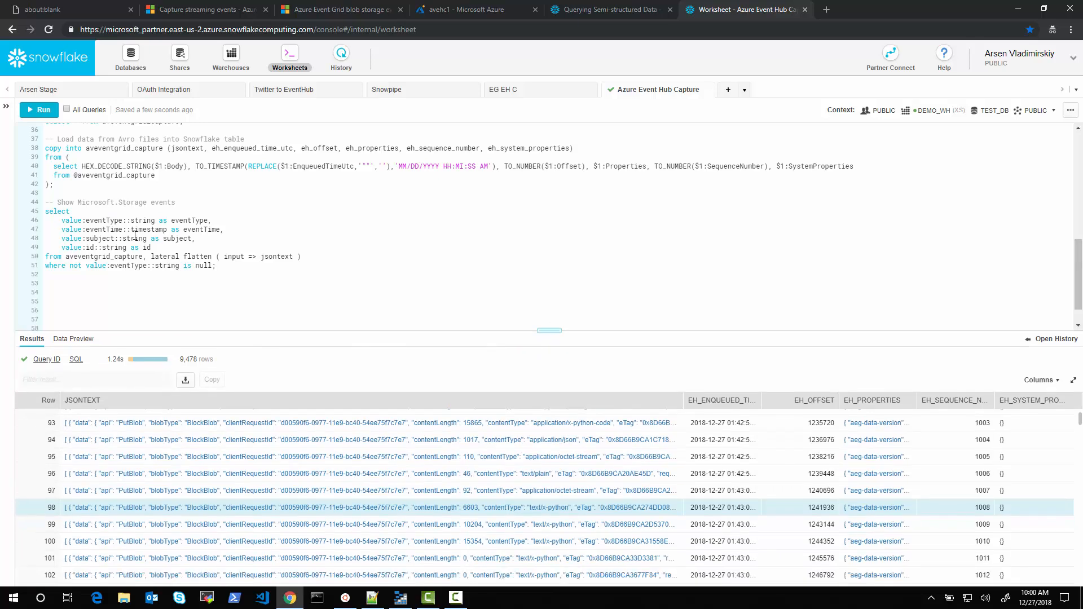
- Copy the full JSON details of row 93's JSONTEXT and paste them below the Microsoft.Storage events query
{"action": "double_click", "coordinate": [148, 430]}
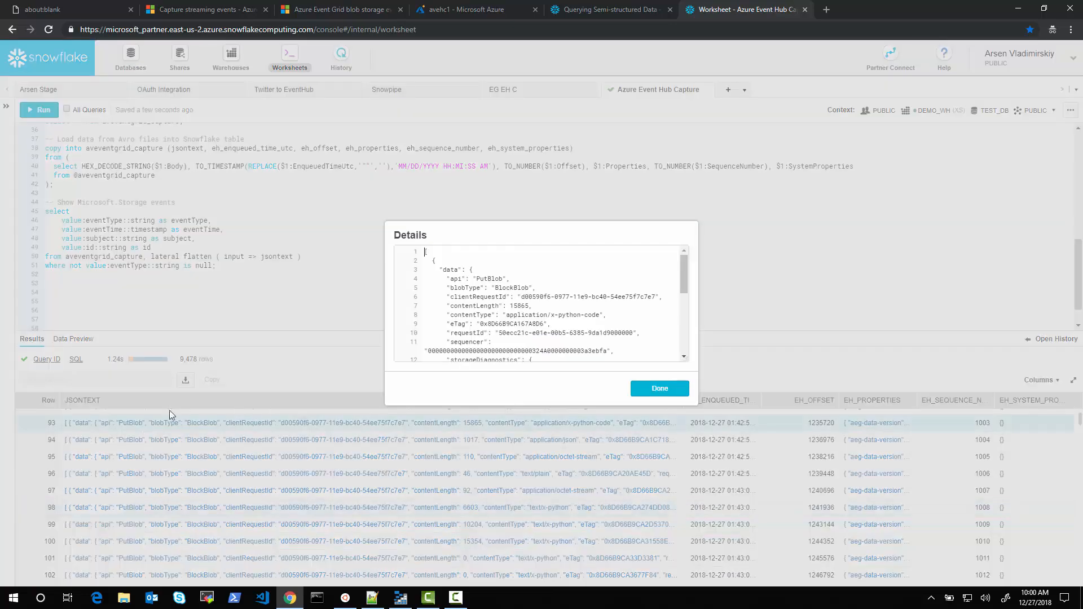
{"action": "left_click_drag", "start_coordinate": [436, 267], "coordinate": [512, 406]}
{"action": "key", "text": "ctrl+c"}
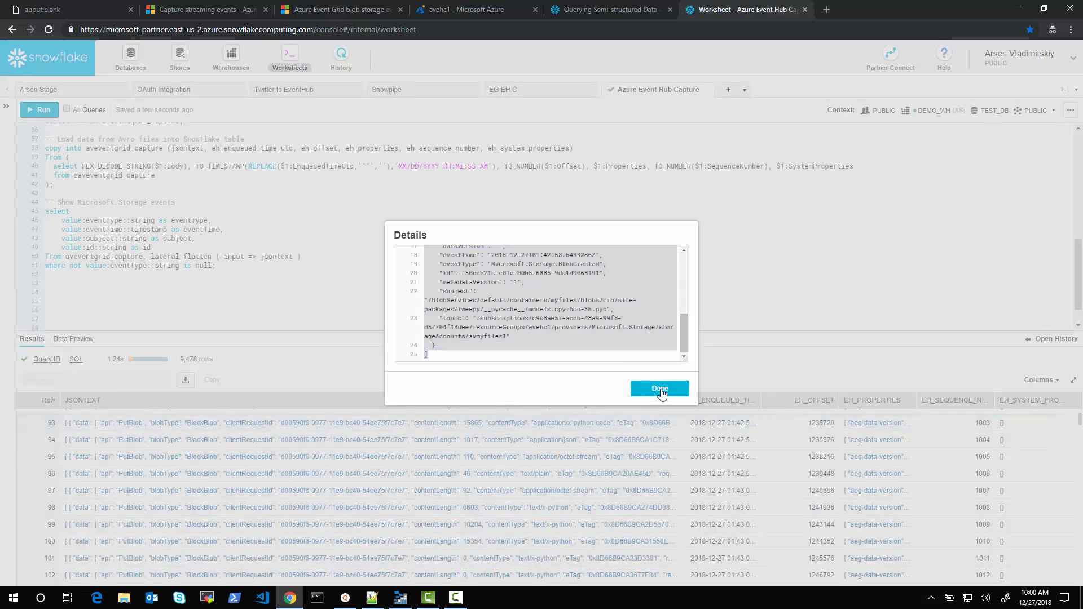
{"action": "left_click", "coordinate": [660, 390]}
{"action": "key", "text": "ctrl+v"}
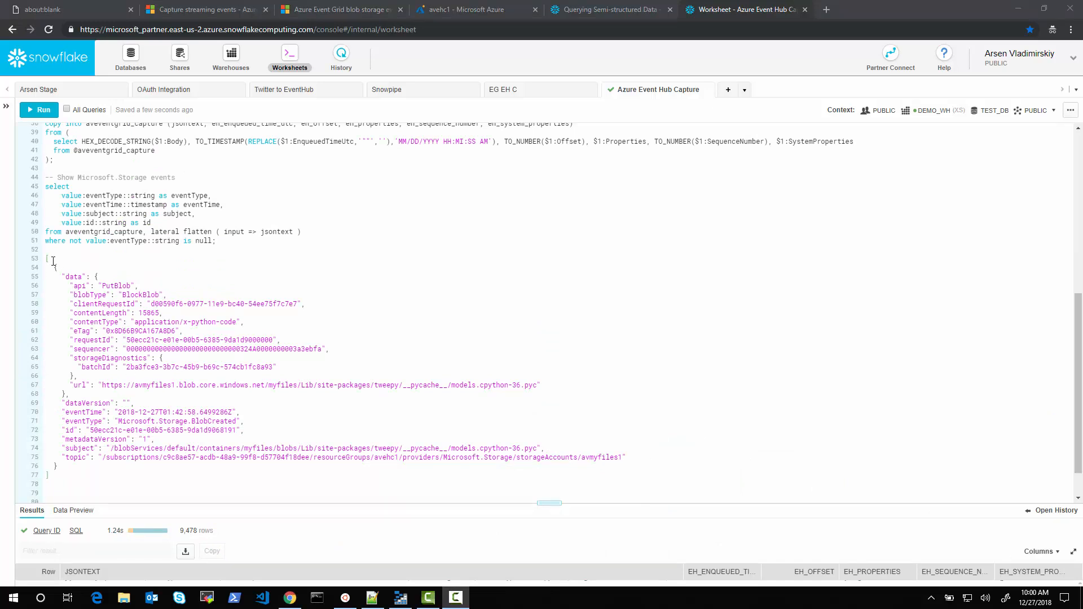
- Examine the pasted JSON's array brackets and inner object against the lateral flatten clause on jsontext and the value references
{"action": "left_click", "coordinate": [53, 260]}
{"action": "left_click", "coordinate": [56, 474]}
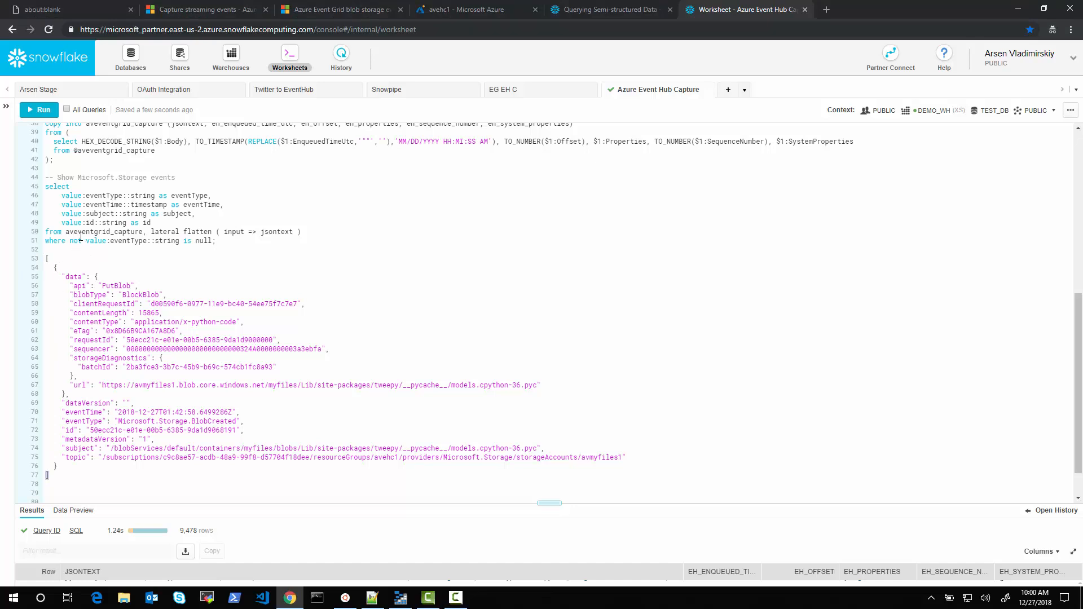
{"action": "left_click_drag", "start_coordinate": [151, 231], "coordinate": [215, 232]}
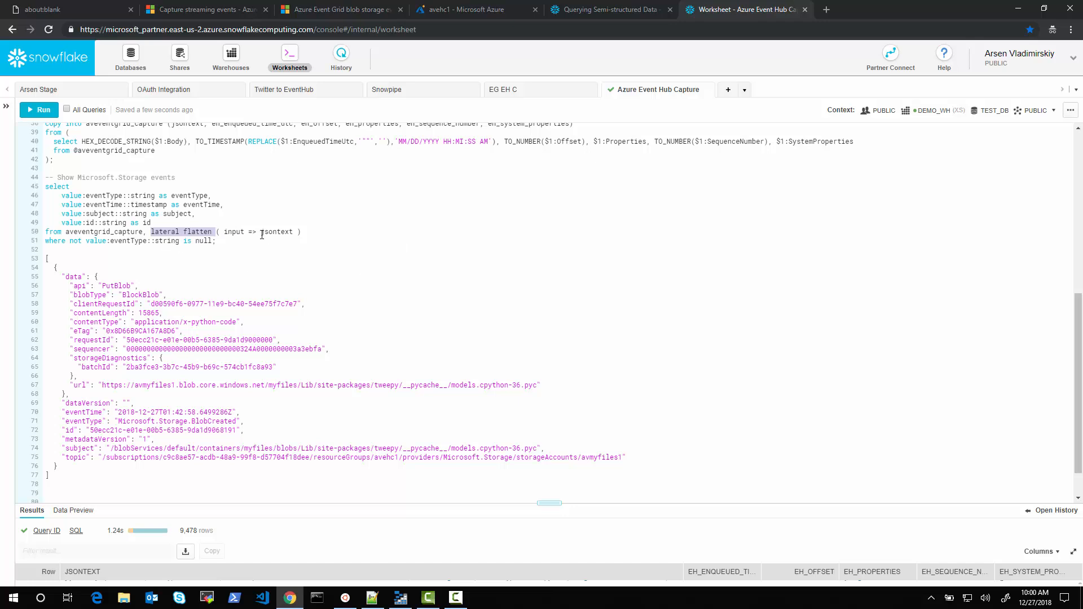
{"action": "left_click_drag", "start_coordinate": [262, 232], "coordinate": [293, 232]}
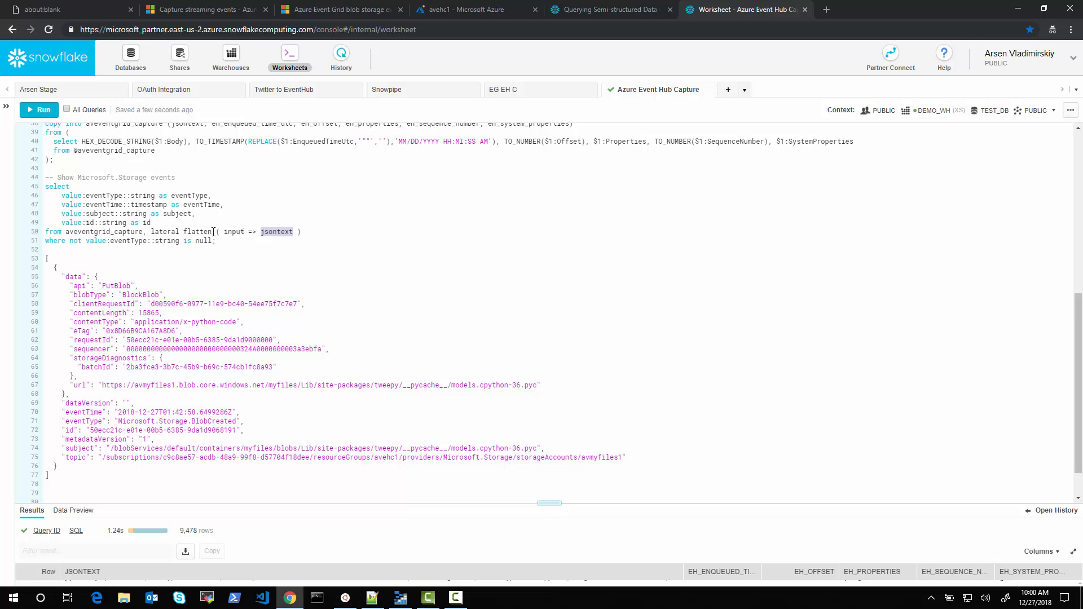
{"action": "double_click", "coordinate": [73, 195]}
{"action": "left_click_drag", "start_coordinate": [54, 268], "coordinate": [100, 465]}
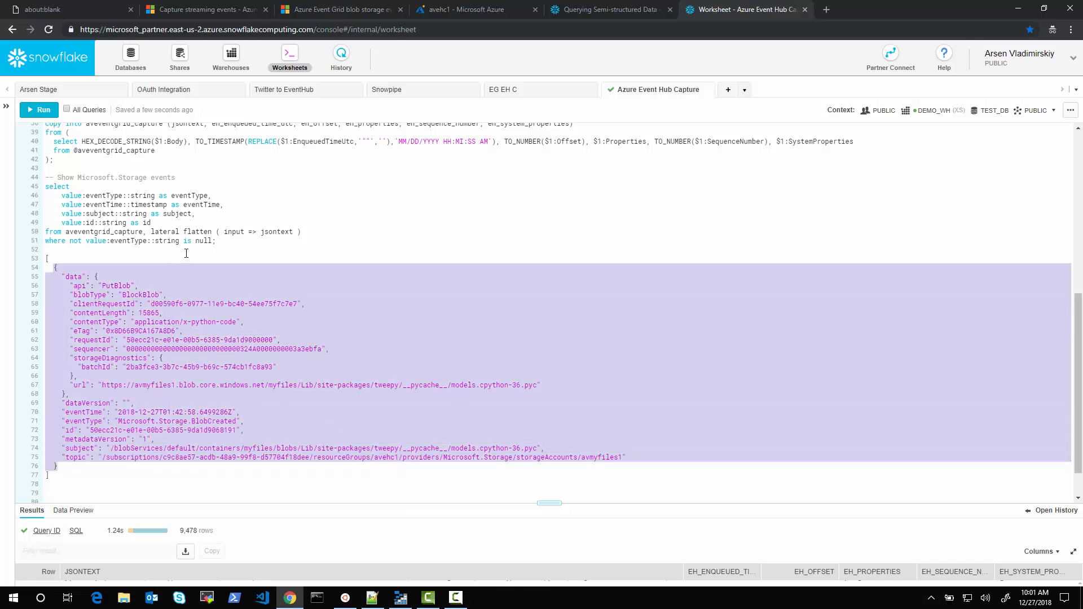
- Add and run a select * query from aveventgrid_capture with lateral flatten ( input => jsontext ) above the events query
{"action": "left_click_drag", "start_coordinate": [216, 241], "coordinate": [49, 187]}
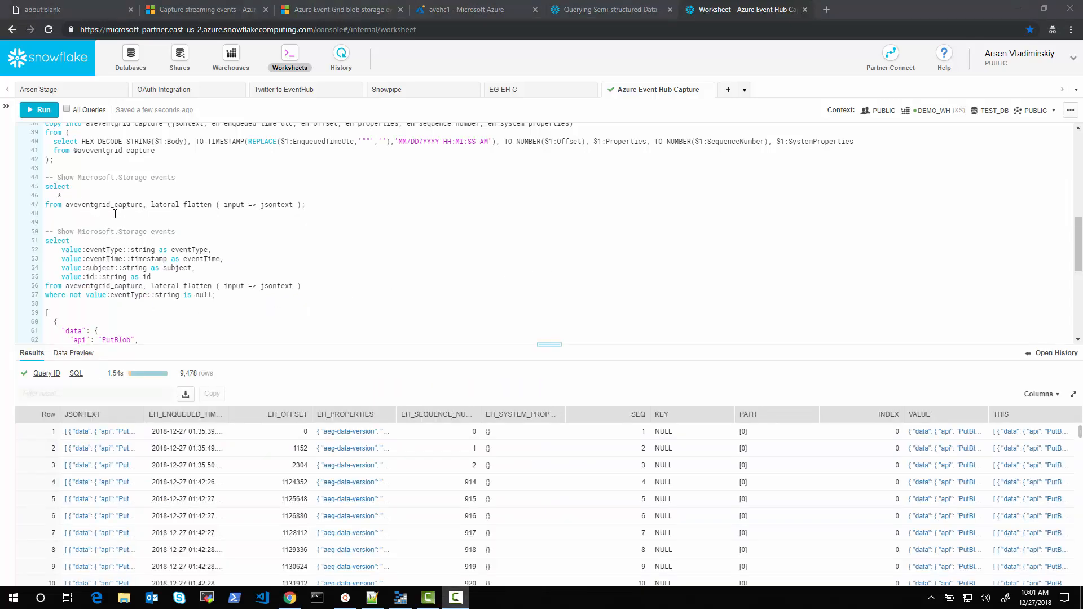
{"action": "left_click_drag", "start_coordinate": [151, 205], "coordinate": [213, 206]}
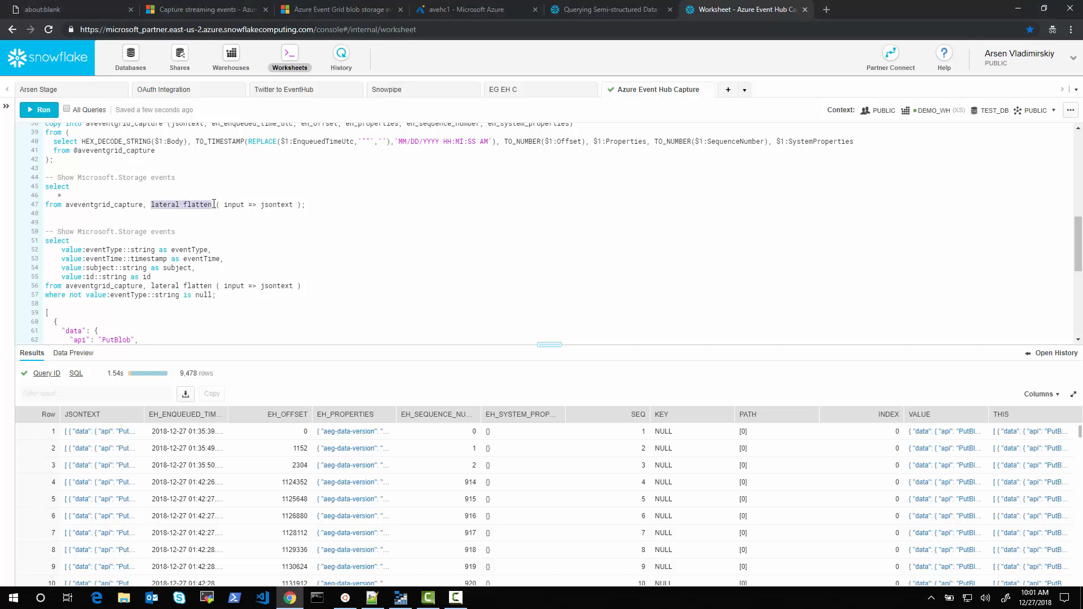
{"action": "double_click", "coordinate": [272, 205]}
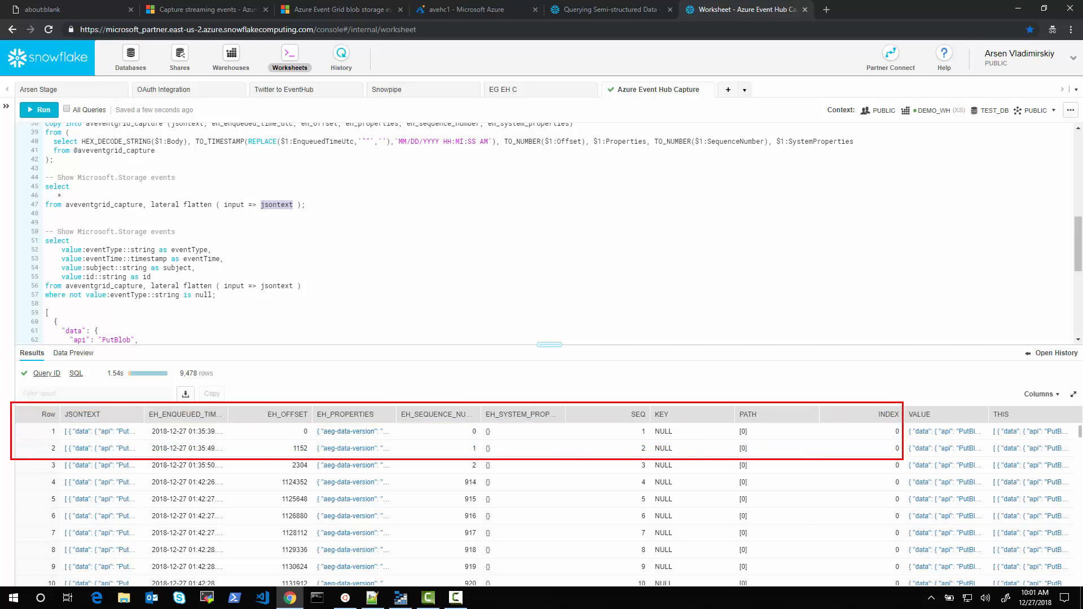
- Examine and compare the full JSON details of the VALUE and THIS cells in row 1
{"action": "left_click", "coordinate": [945, 436]}
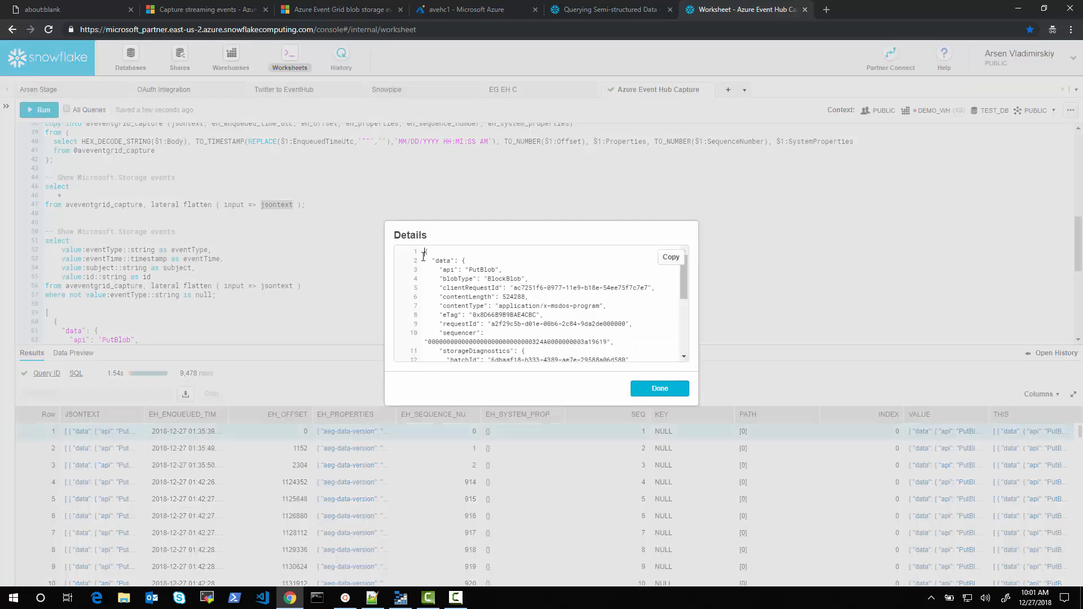
{"action": "scroll", "coordinate": [683, 279], "scroll_direction": "down", "scroll_amount": 5}
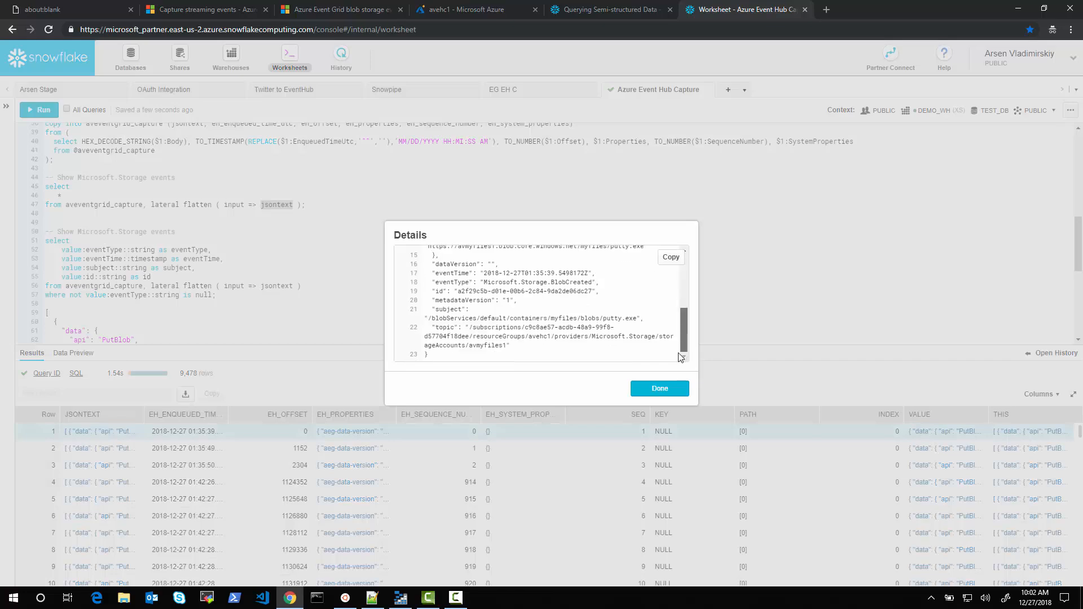
{"action": "scroll", "coordinate": [683, 279], "scroll_direction": "up", "scroll_amount": 5}
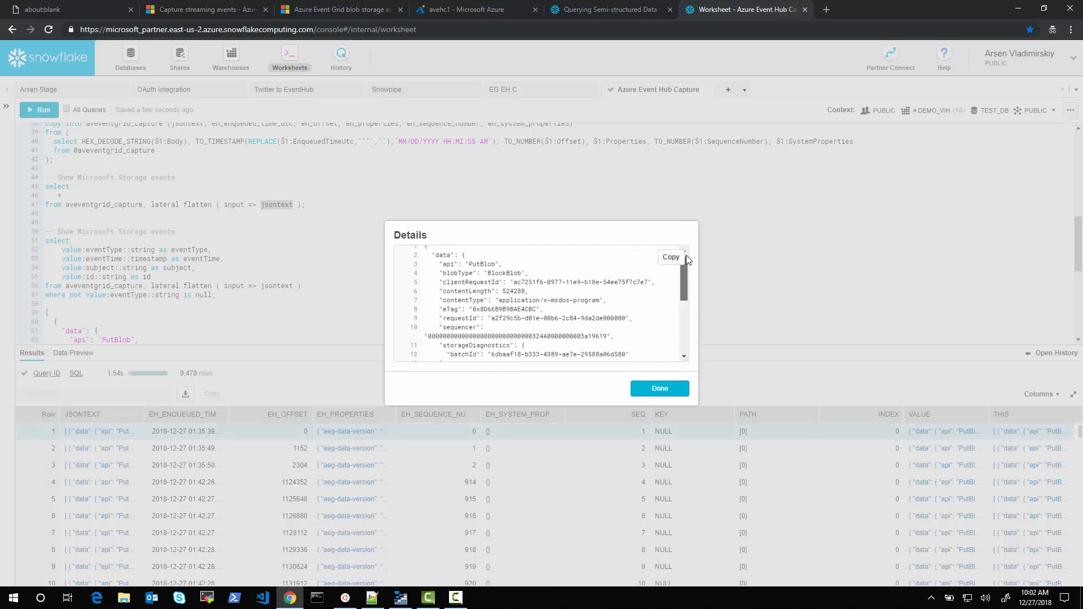
{"action": "left_click", "coordinate": [659, 392]}
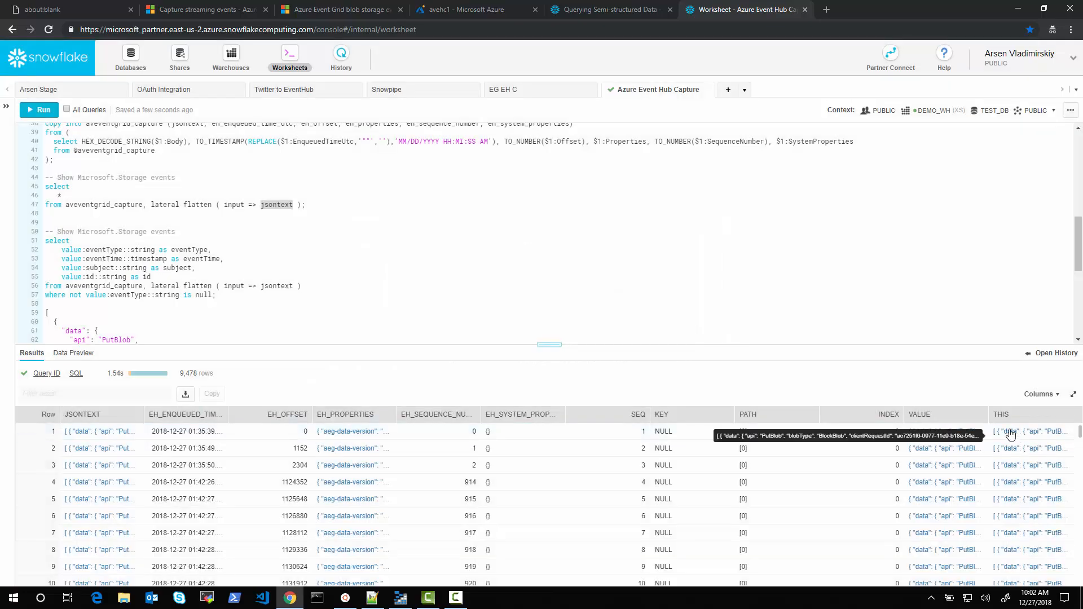
{"action": "left_click", "coordinate": [1010, 433]}
{"action": "scroll", "coordinate": [685, 276], "scroll_direction": "down", "scroll_amount": 5}
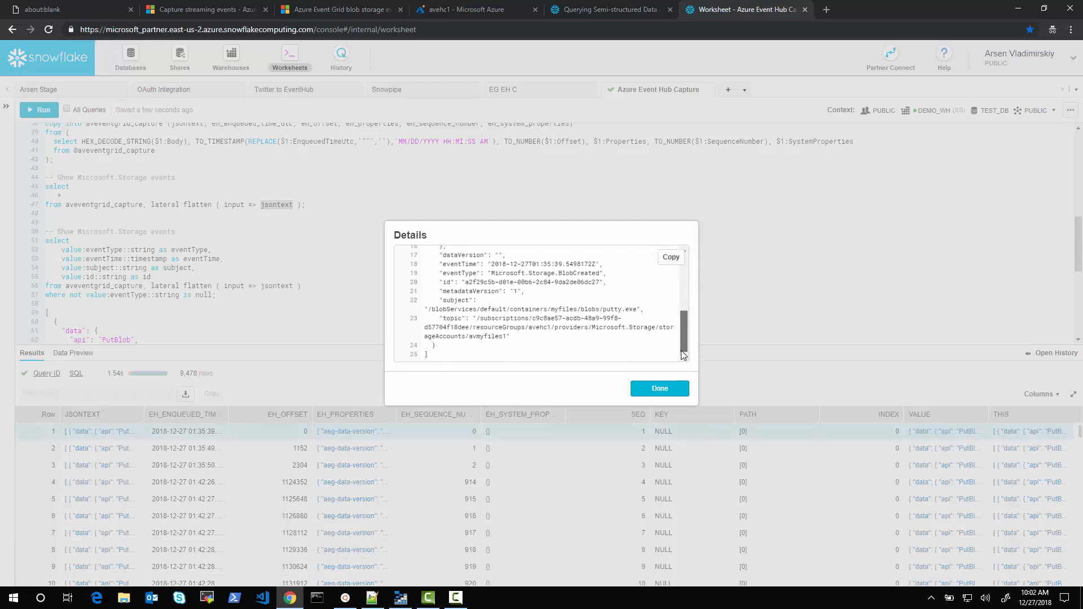
{"action": "left_click", "coordinate": [661, 389]}
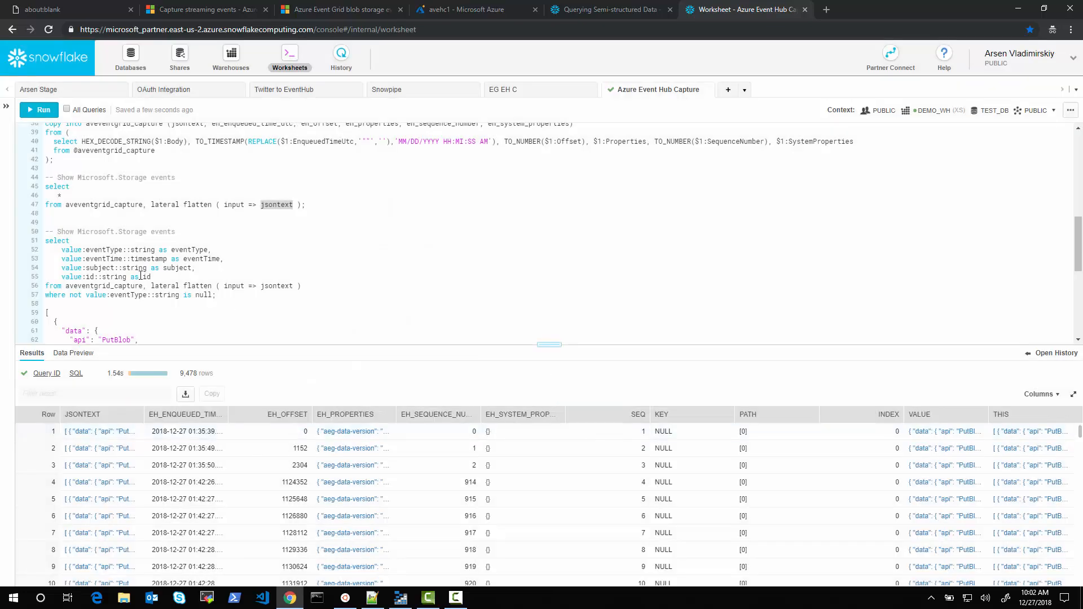
- Replace the asterisk with value in the lateral flatten query and run it
{"action": "left_click", "coordinate": [67, 196]}
{"action": "key", "text": "BackSpace"}
{"action": "type", "text": "value"}
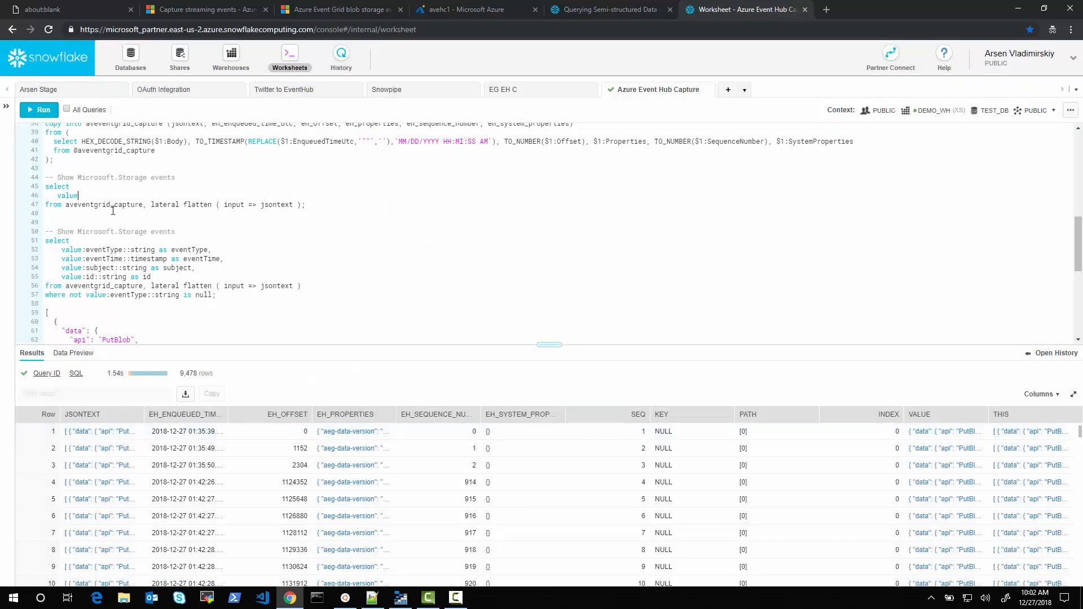
{"action": "key", "text": "ctrl+Return"}
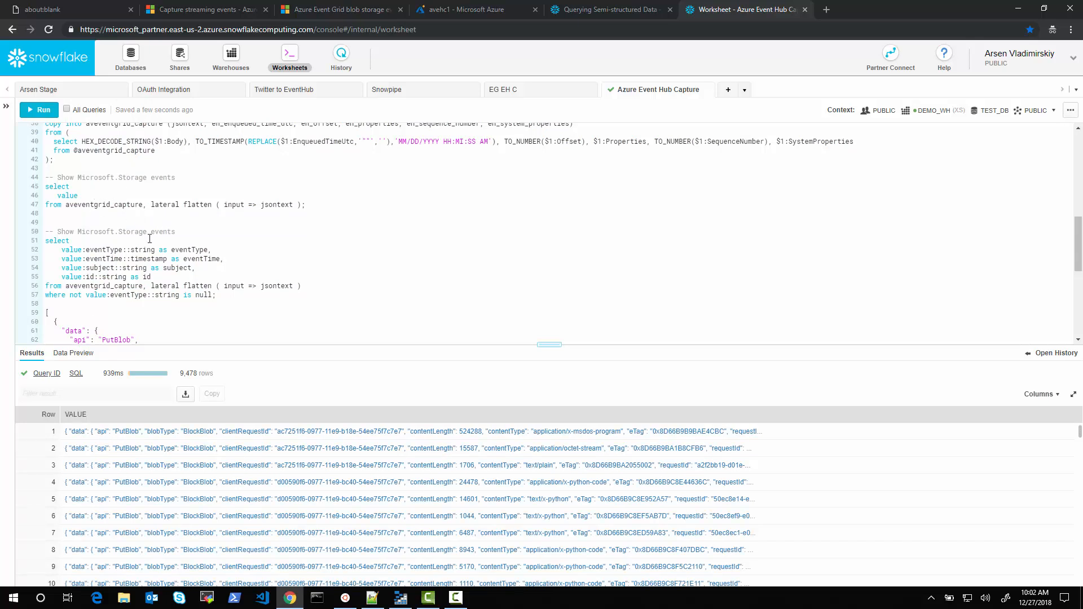
- Delete the duplicate Show Microsoft.Storage events comment above the select value query
{"action": "left_click", "coordinate": [120, 194]}
{"action": "key", "text": "shift+Home"}
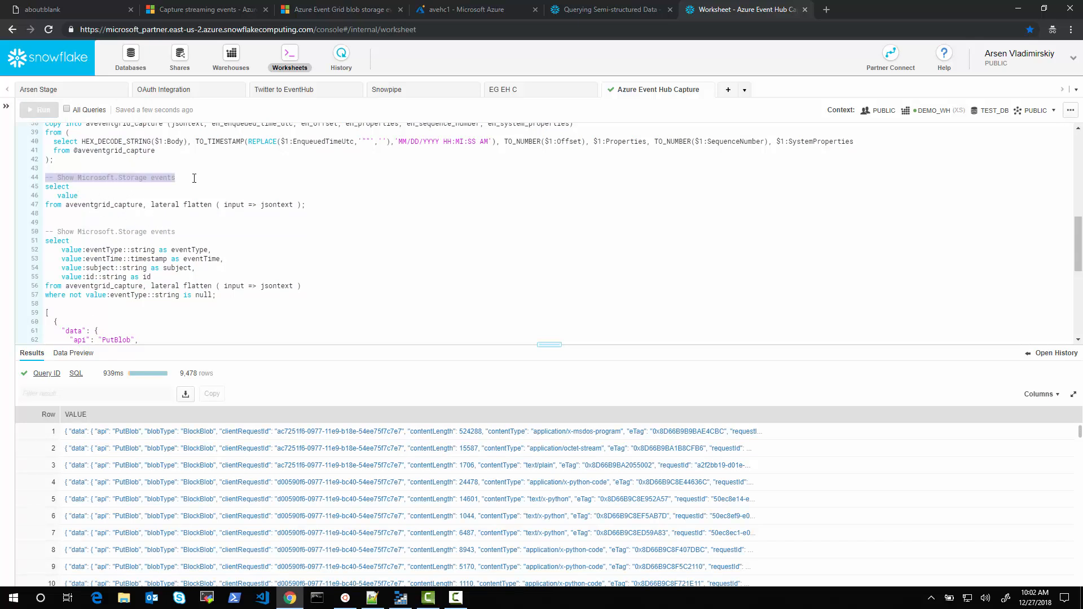
{"action": "key", "text": "BackSpace"}
{"action": "key", "text": "BackSpace"}
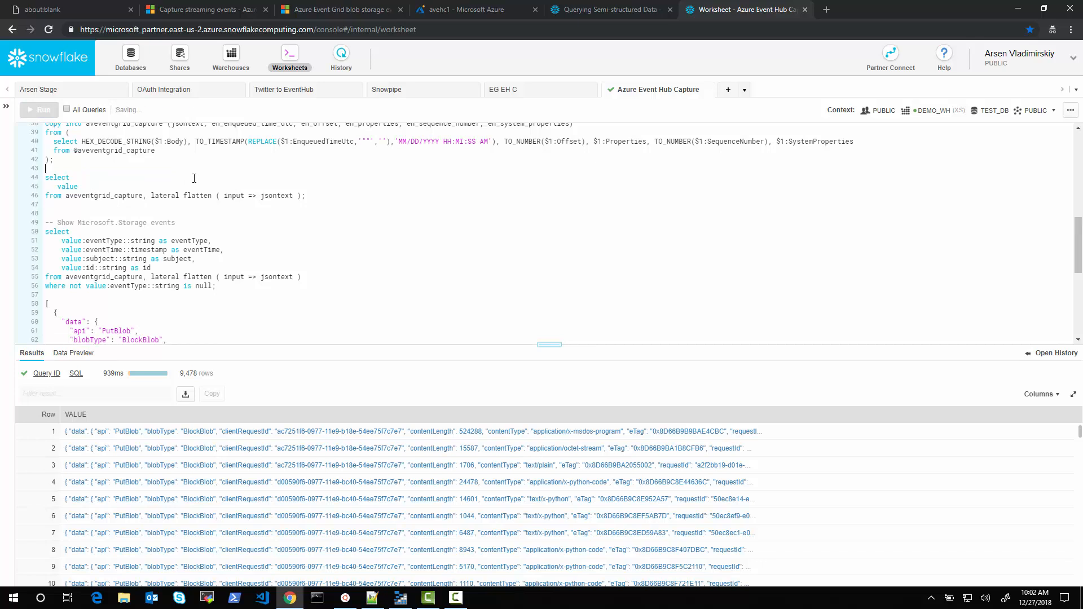
- Run the flatten query with value:data, and again with the expression extended to value:data:api
{"action": "left_click", "coordinate": [101, 187]}
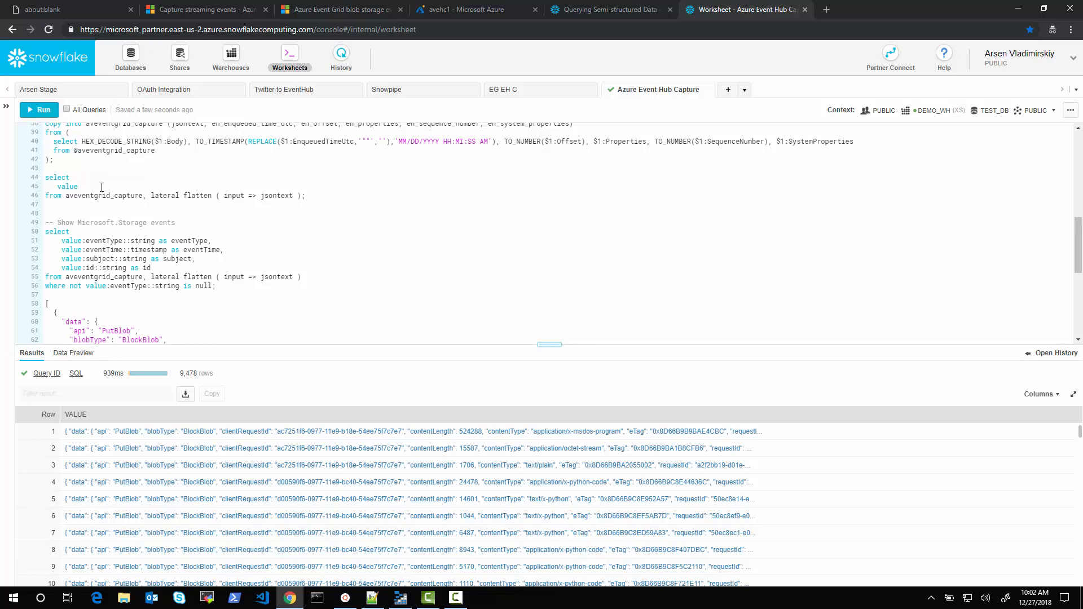
{"action": "type", "text": ":data"}
{"action": "key", "text": "ctrl+Return"}
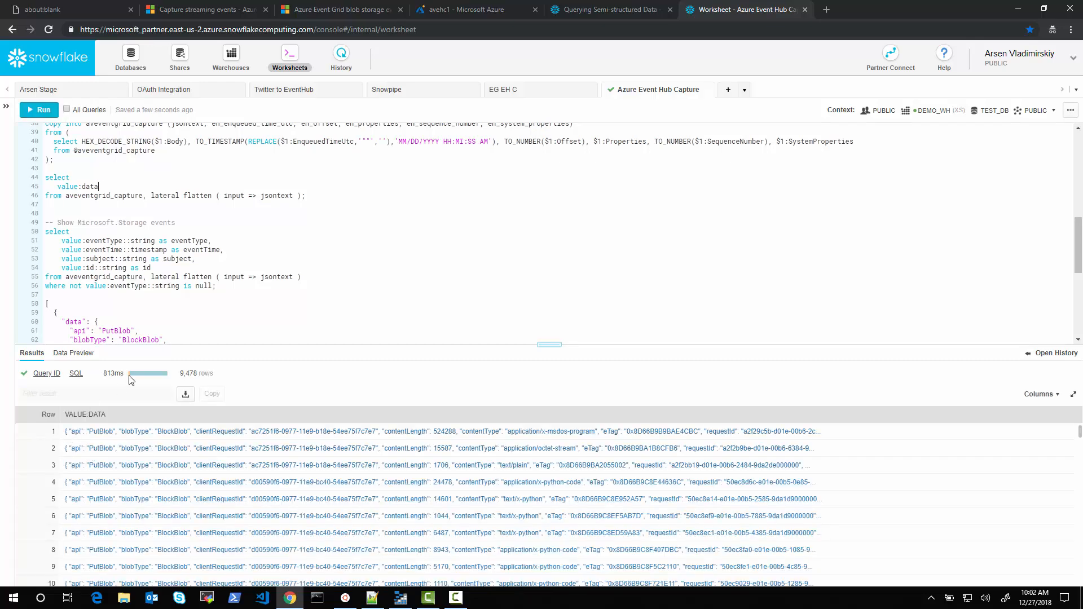
{"action": "type", "text": ":api"}
{"action": "key", "text": "ctrl+Return"}
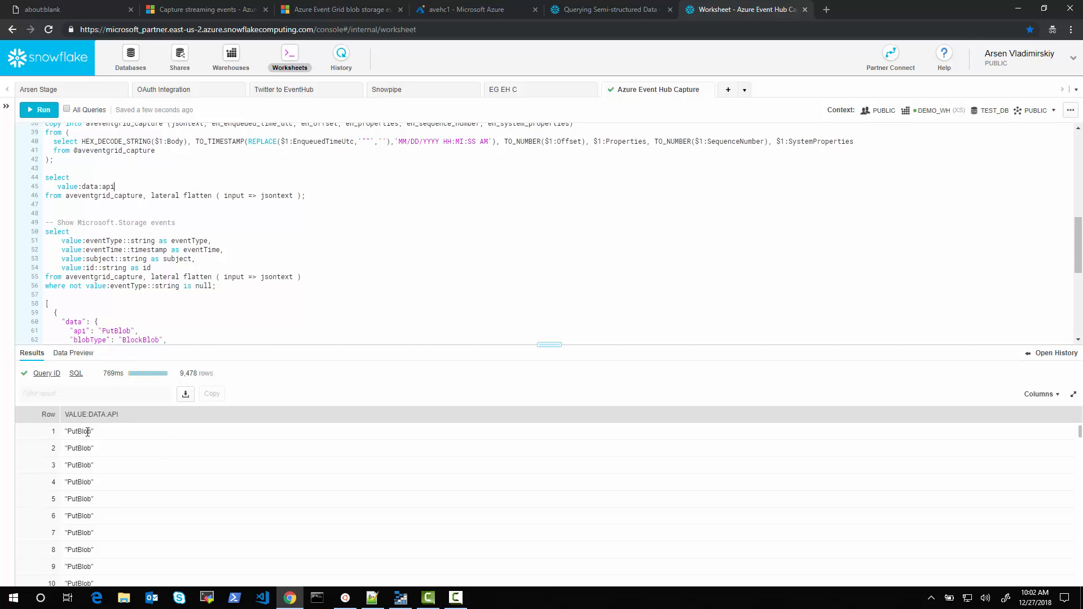
- Check the api value in the pasted JSON and shorten the flatten query's selected expression to value
{"action": "scroll", "coordinate": [124, 331], "scroll_direction": "down", "scroll_amount": 2}
{"action": "double_click", "coordinate": [115, 289]}
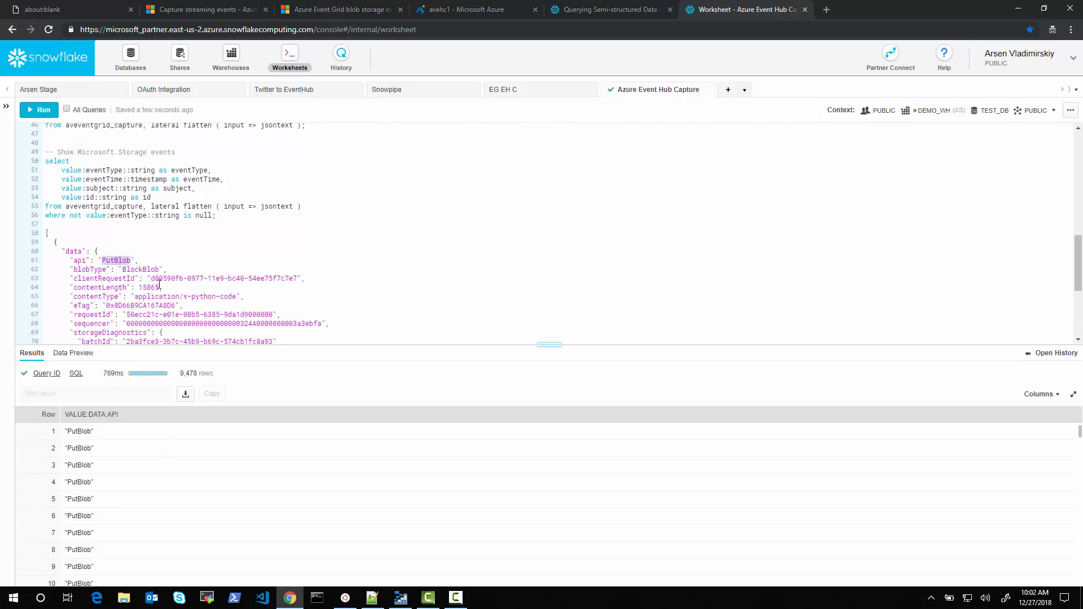
{"action": "scroll", "coordinate": [135, 249], "scroll_direction": "up", "scroll_amount": 2}
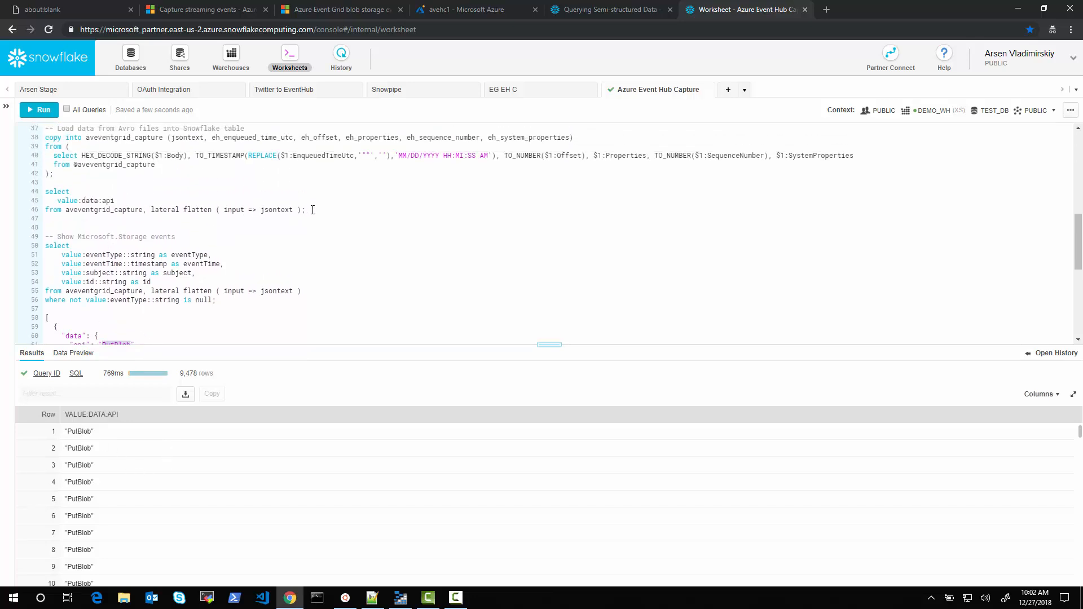
{"action": "left_click_drag", "start_coordinate": [313, 210], "coordinate": [250, 210]}
{"action": "left_click", "coordinate": [244, 229]}
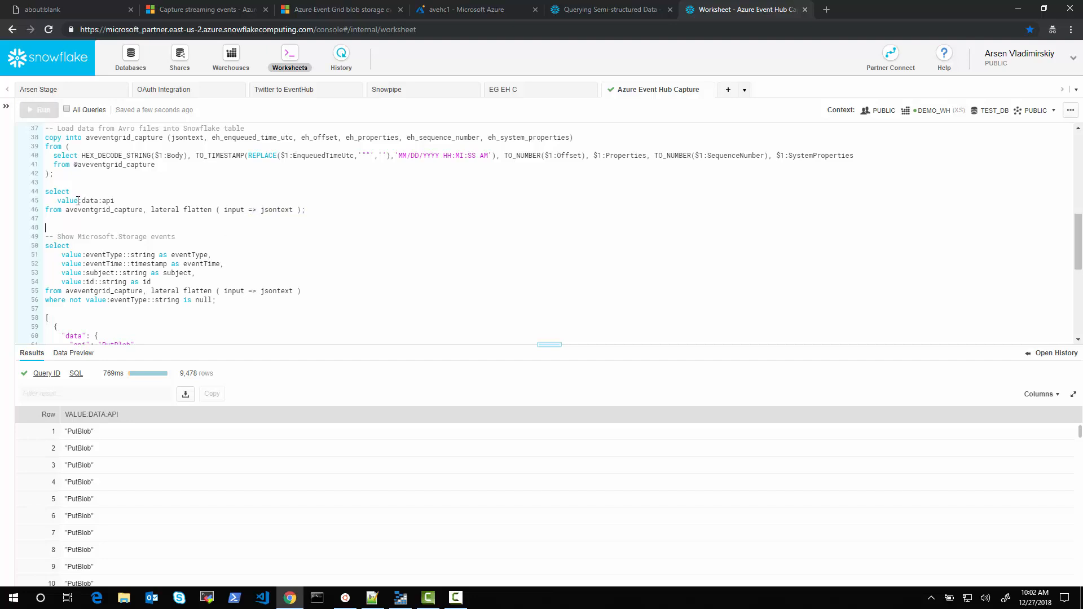
{"action": "left_click_drag", "start_coordinate": [78, 201], "coordinate": [115, 201]}
{"action": "key", "text": "BackSpace"}
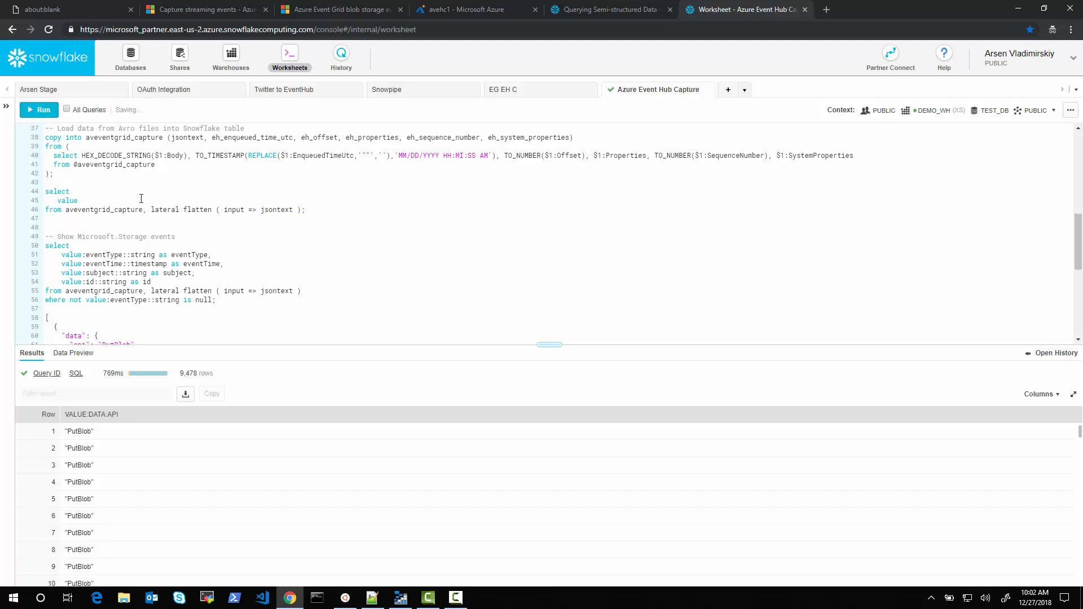
- Examine the pasted JSON's top-level fields and the eventType string cast in the Microsoft.Storage events query
{"action": "scroll", "coordinate": [141, 198], "scroll_direction": "down", "scroll_amount": 4}
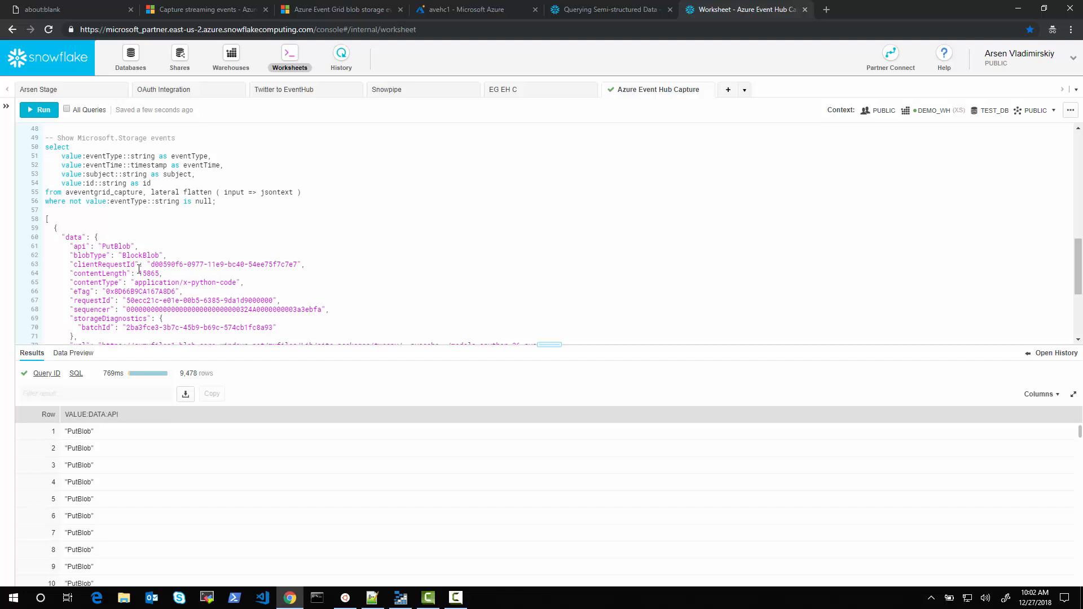
{"action": "scroll", "coordinate": [133, 248], "scroll_direction": "down", "scroll_amount": 1}
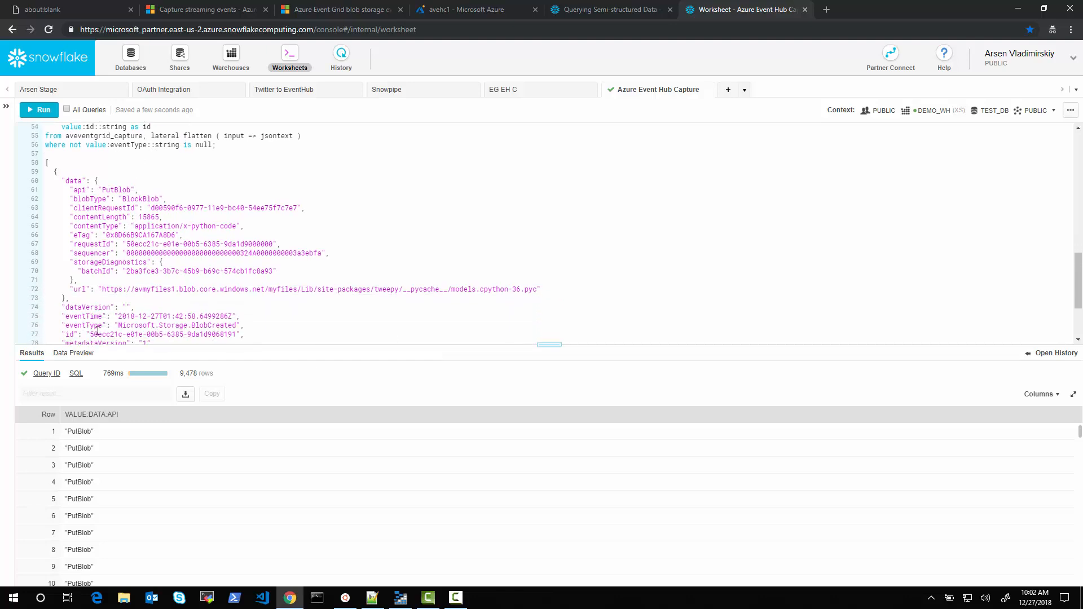
{"action": "scroll", "coordinate": [108, 150], "scroll_direction": "up", "scroll_amount": 1}
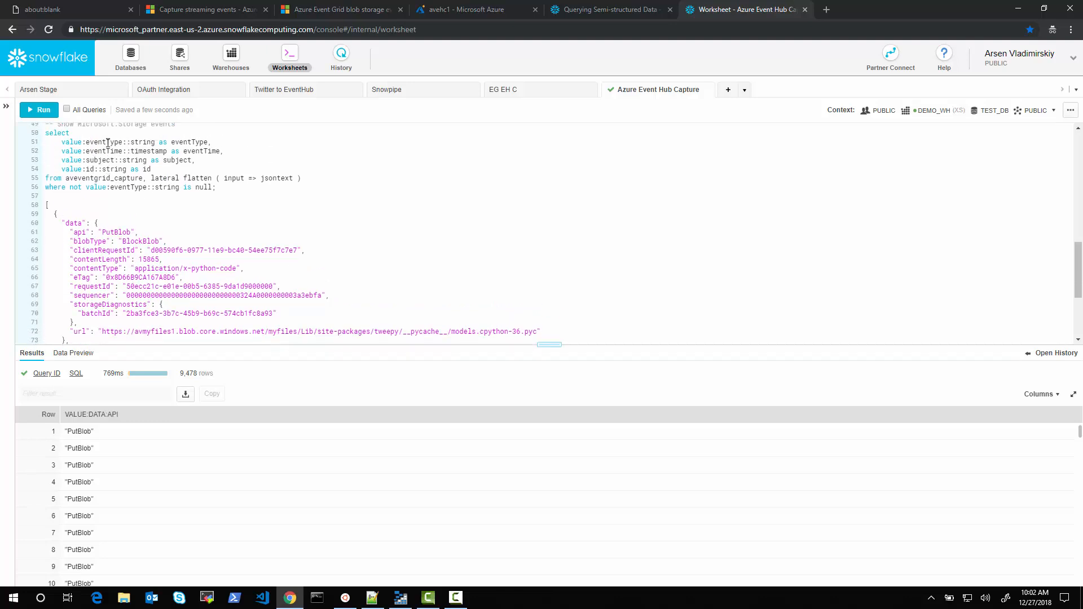
{"action": "double_click", "coordinate": [106, 142]}
{"action": "double_click", "coordinate": [145, 142]}
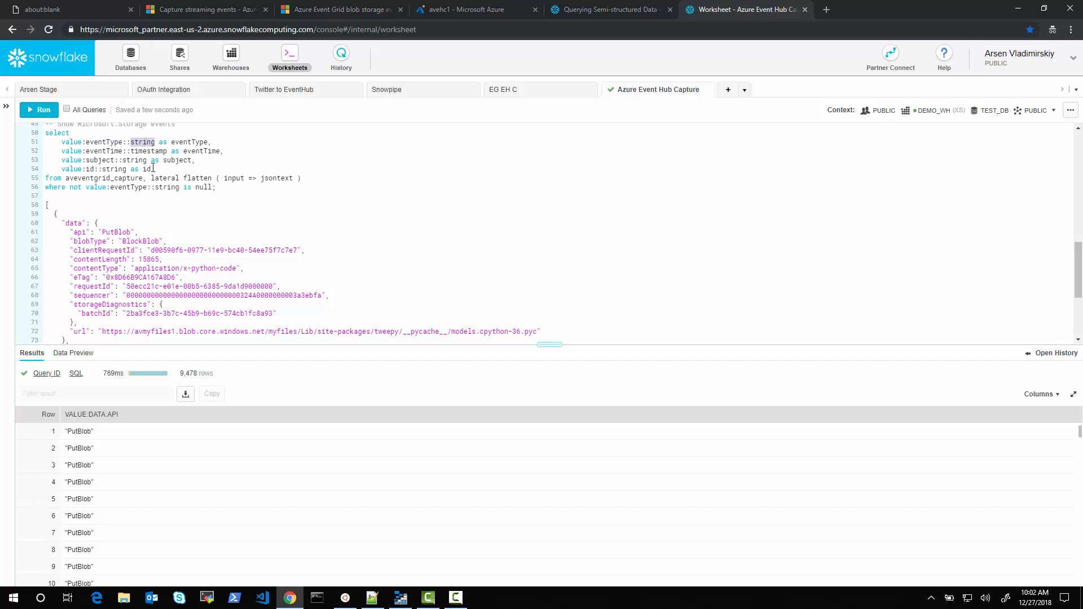
- Compare the eventType, eventTime, subject and id casts in the Microsoft.Storage events query with the matching fields in the pasted JSON
{"action": "left_click", "coordinate": [192, 142]}
{"action": "double_click", "coordinate": [148, 151]}
{"action": "scroll", "coordinate": [147, 229], "scroll_direction": "down", "scroll_amount": 2}
{"action": "left_click_drag", "start_coordinate": [62, 282], "coordinate": [547, 283]}
{"action": "scroll", "coordinate": [546, 257], "scroll_direction": "up", "scroll_amount": 4}
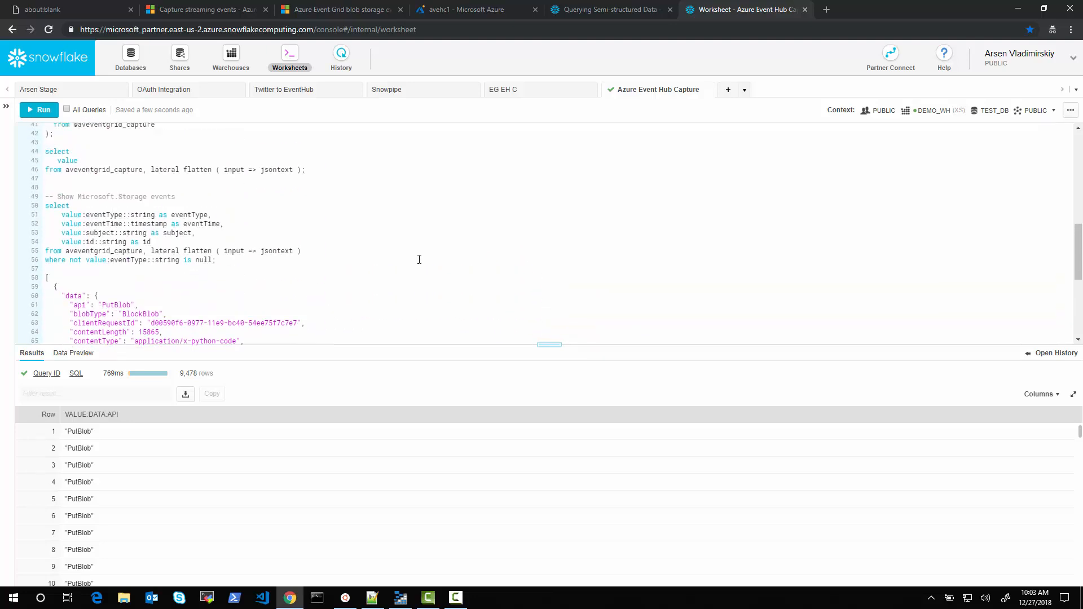
{"action": "scroll", "coordinate": [65, 257], "scroll_direction": "down", "scroll_amount": 2}
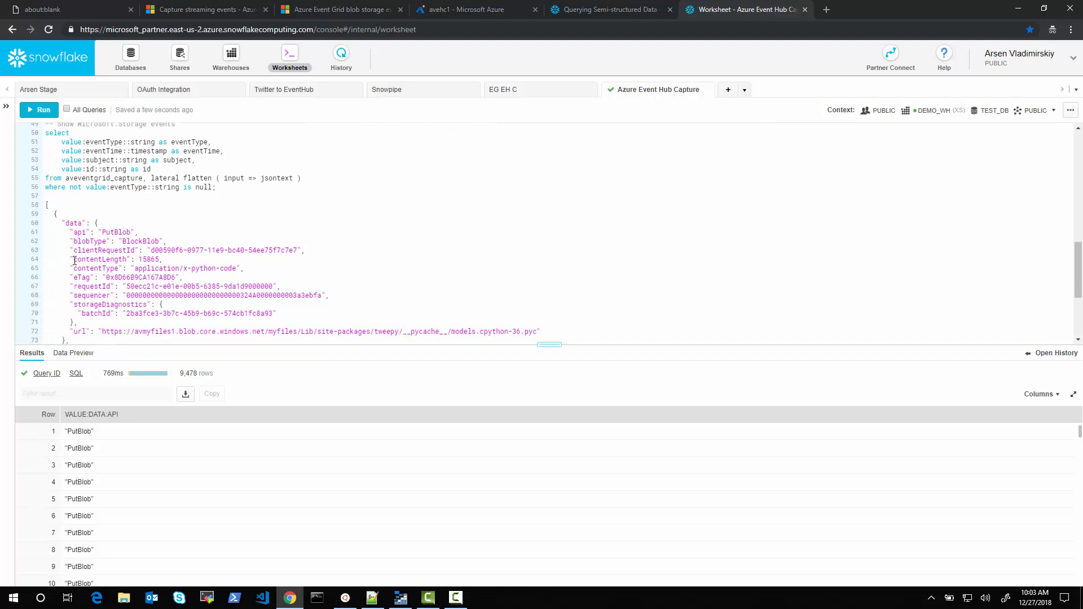
{"action": "scroll", "coordinate": [75, 261], "scroll_direction": "down", "scroll_amount": 2}
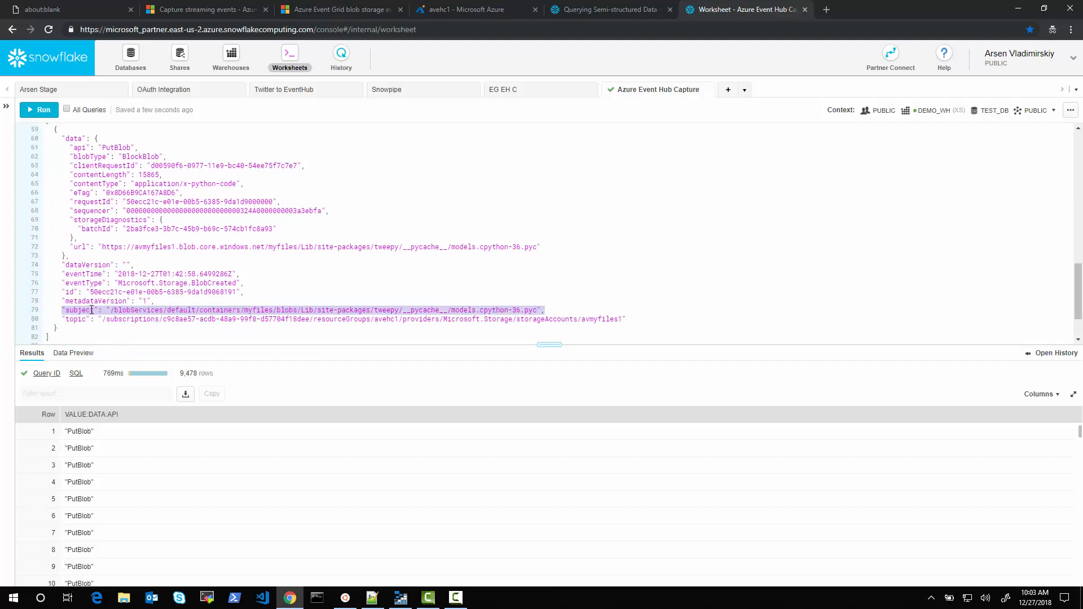
{"action": "left_click_drag", "start_coordinate": [63, 294], "coordinate": [252, 293]}
{"action": "scroll", "coordinate": [262, 260], "scroll_direction": "up", "scroll_amount": 3}
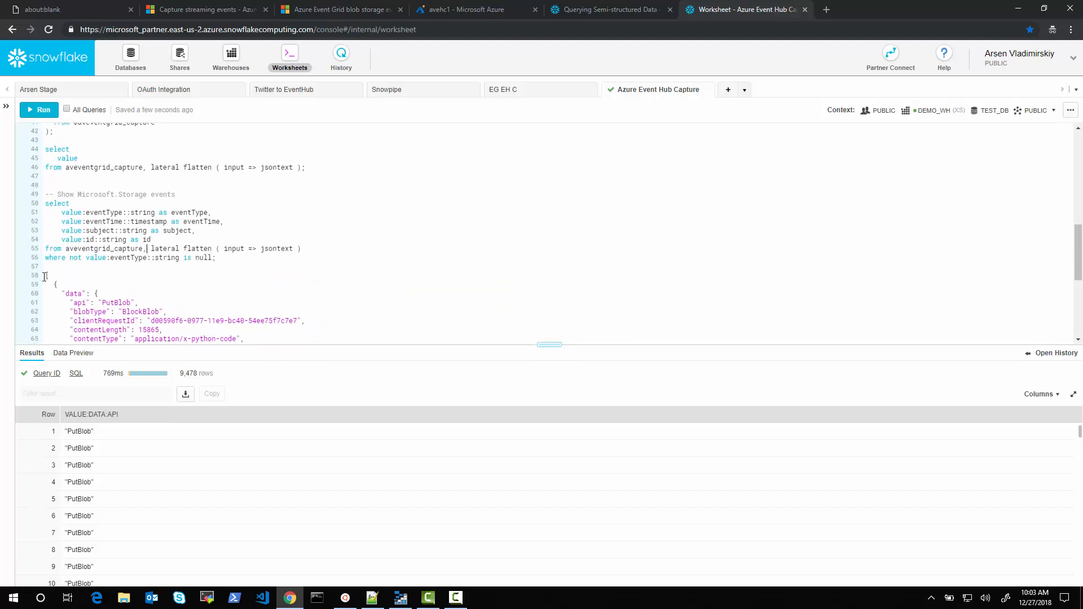
- Delete the pasted JSON sample below the Microsoft.Storage events query
{"action": "key", "text": "ctrl+shift+End"}
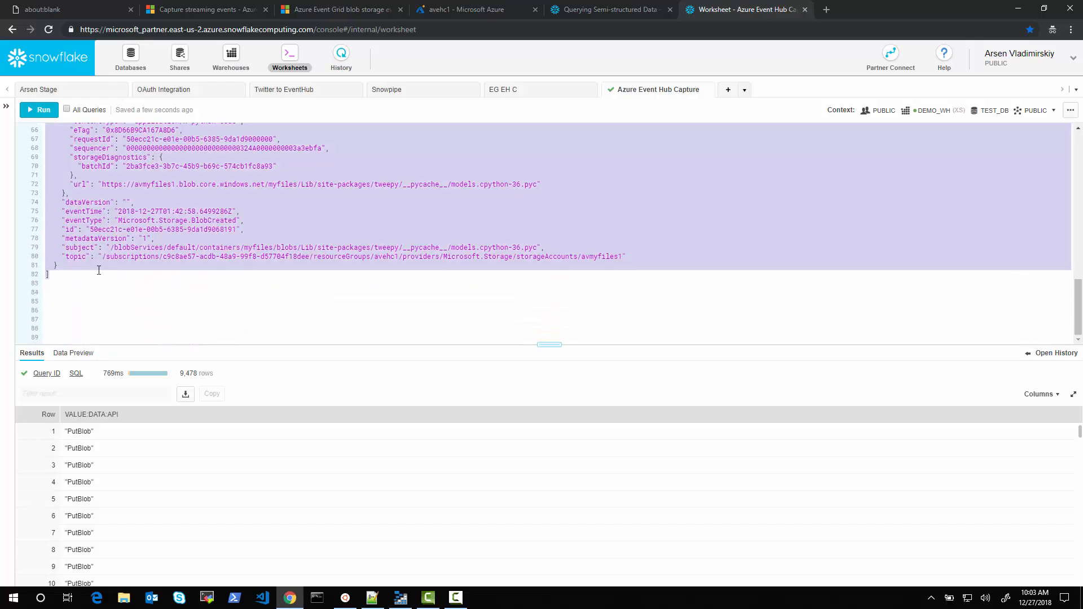
{"action": "key", "text": "Delete"}
{"action": "scroll", "coordinate": [101, 269], "scroll_direction": "up", "scroll_amount": 1}
- Run the Microsoft.Storage events query, narrow the EVENTTYPE and EVENTTIME result columns, and browse the returned rows
{"action": "left_click", "coordinate": [118, 254]}
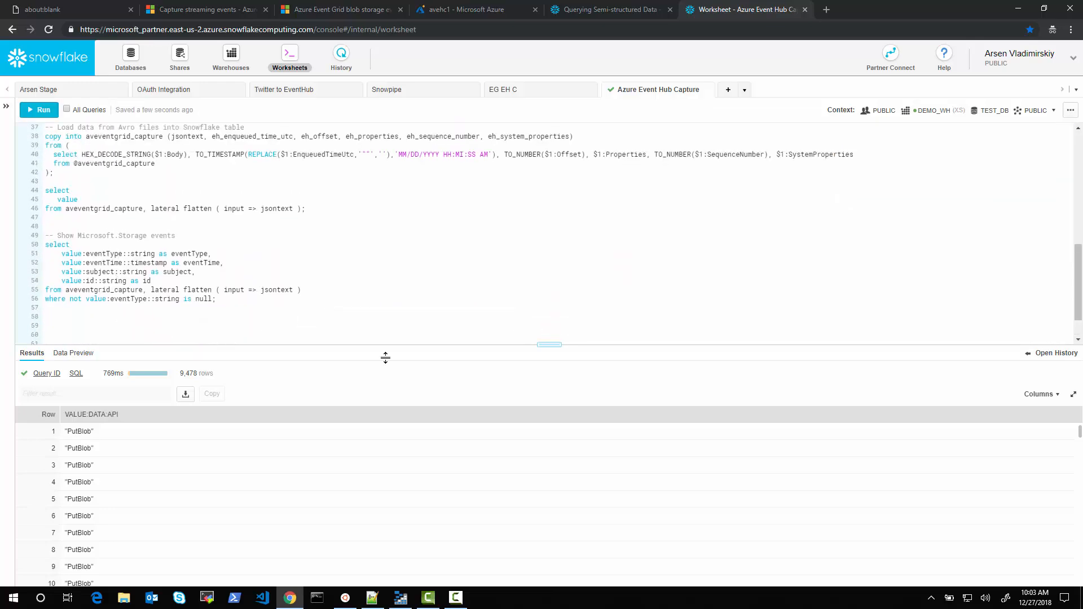
{"action": "key", "text": "ctrl+Return"}
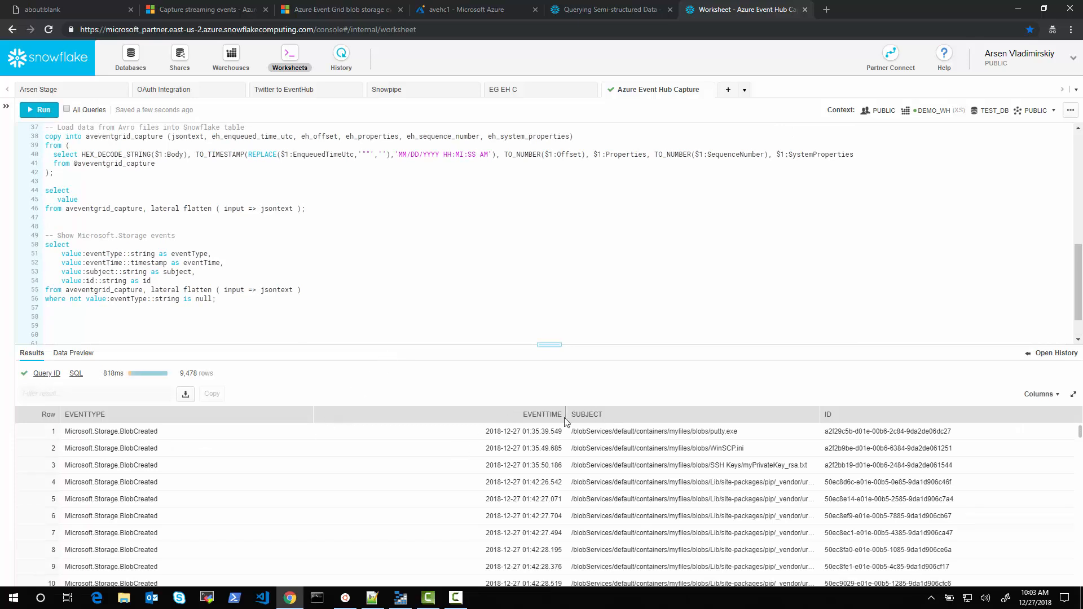
{"action": "left_click_drag", "start_coordinate": [565, 417], "coordinate": [316, 424]}
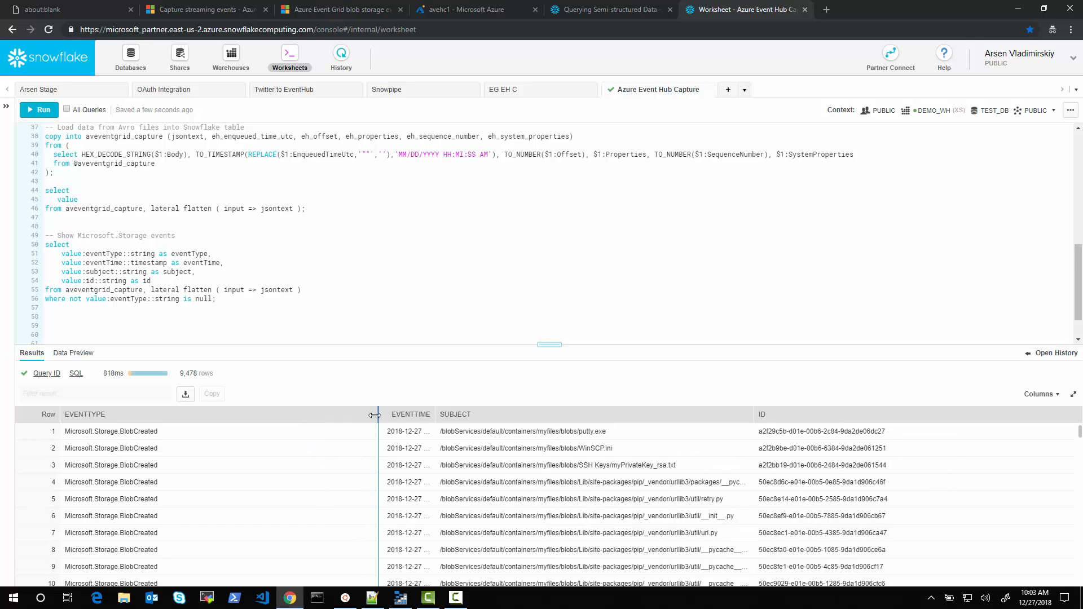
{"action": "mouse_move", "coordinate": [378, 418]}
{"action": "left_mouse_down"}
{"action": "mouse_move", "coordinate": [241, 422]}
{"action": "mouse_move", "coordinate": [361, 415]}
{"action": "left_mouse_up"}
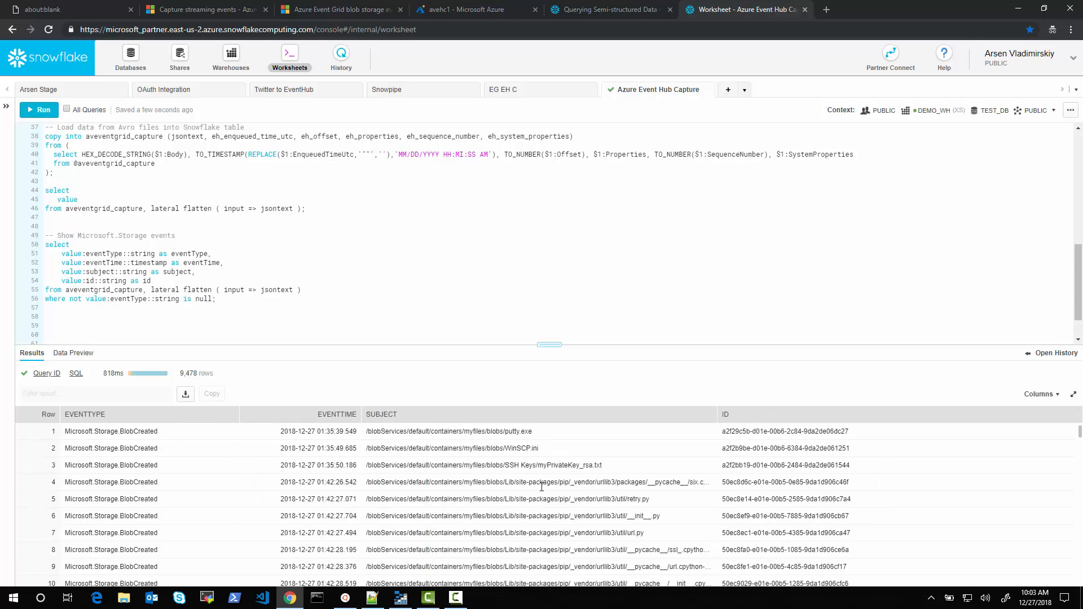
{"action": "scroll", "coordinate": [541, 486], "scroll_direction": "down", "scroll_amount": 12}
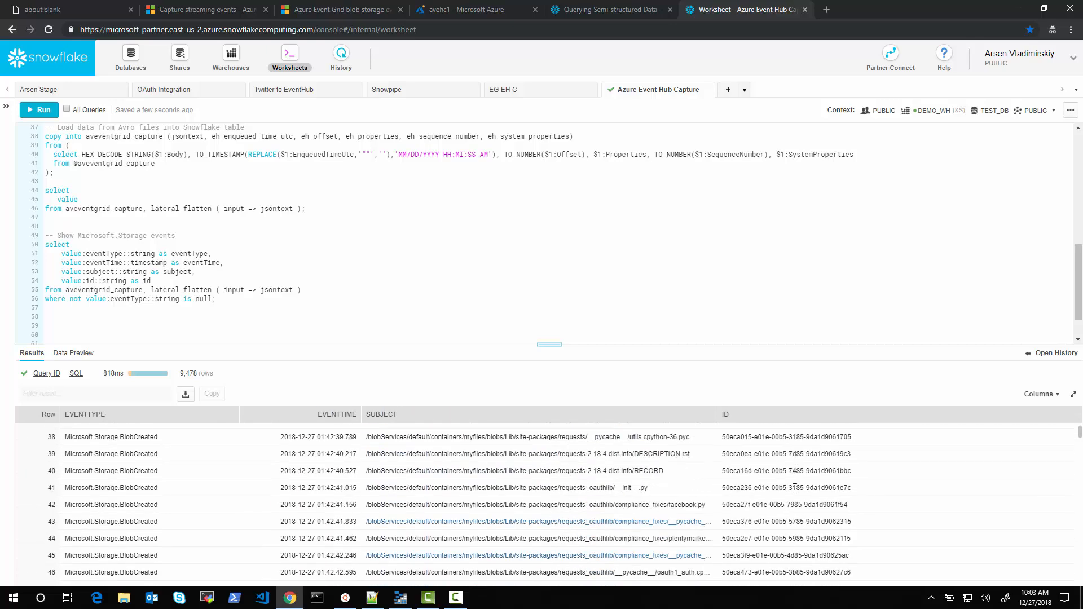
{"action": "scroll", "coordinate": [795, 488], "scroll_direction": "down", "scroll_amount": 2}
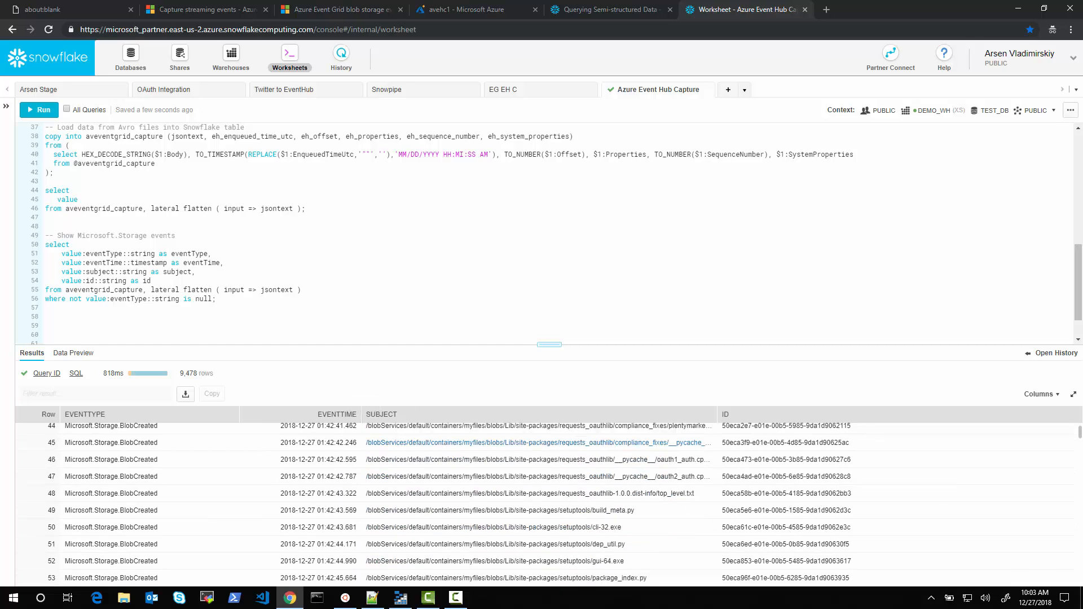
- Switch to Microsoft Azure Storage Explorer, view the queue1 message 159e8c72-ca7a-4e69-8d89-7afdc0e34a6f and copy the event id from its text
{"action": "key", "text": "alt+Tab"}
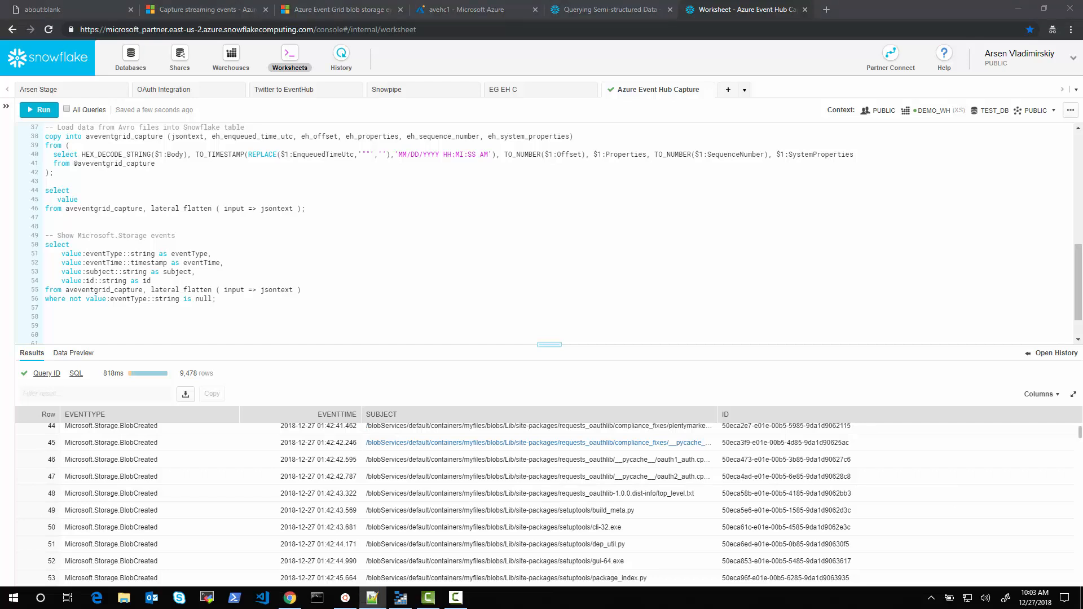
{"action": "key", "text": "alt+Tab"}
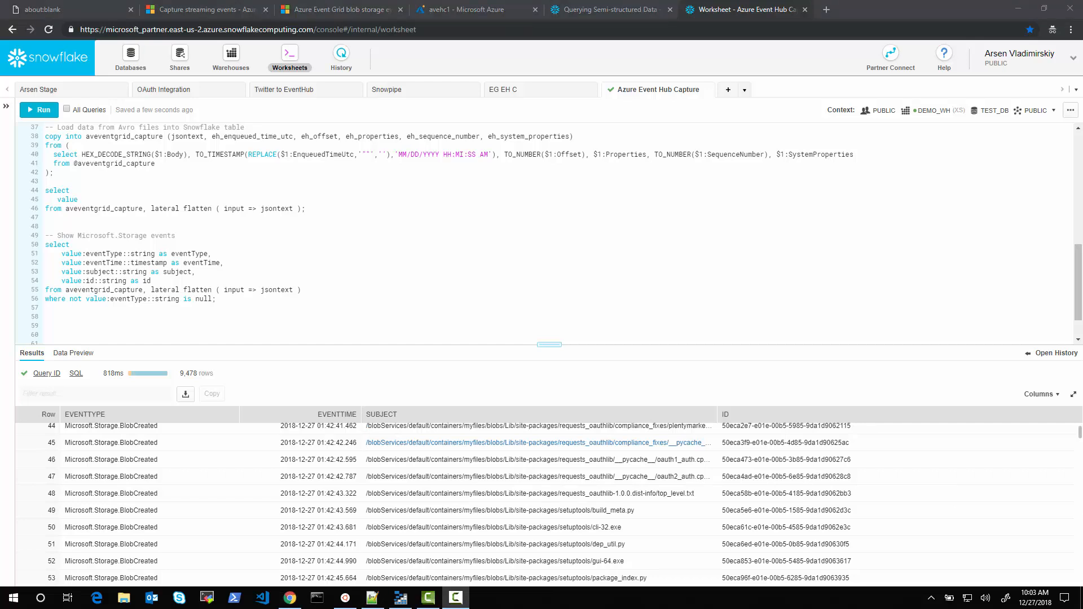
{"action": "key", "text": "alt+Tab"}
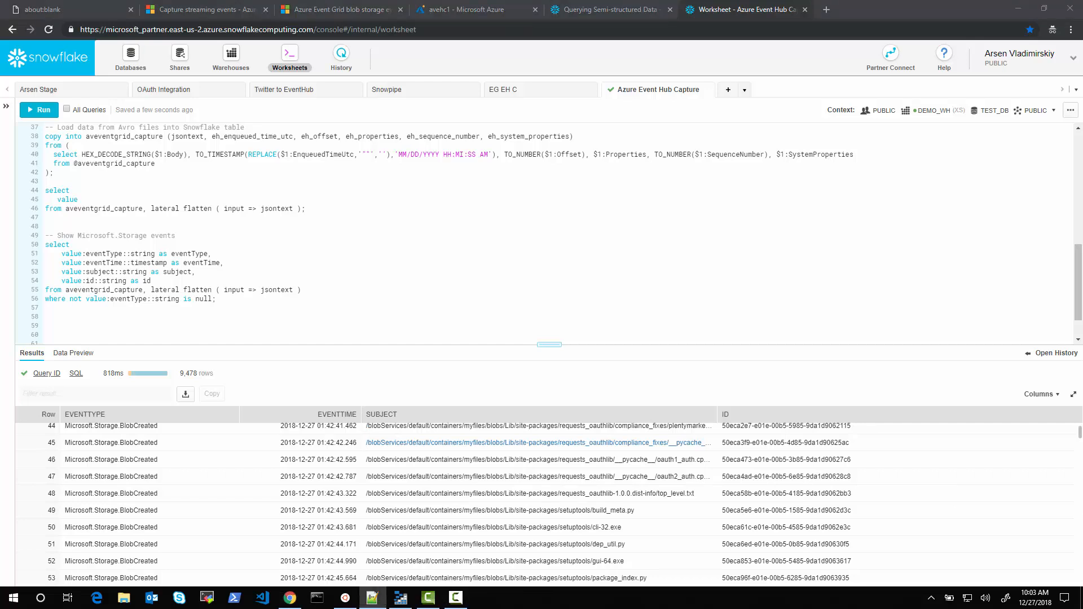
{"action": "left_click", "coordinate": [410, 601]}
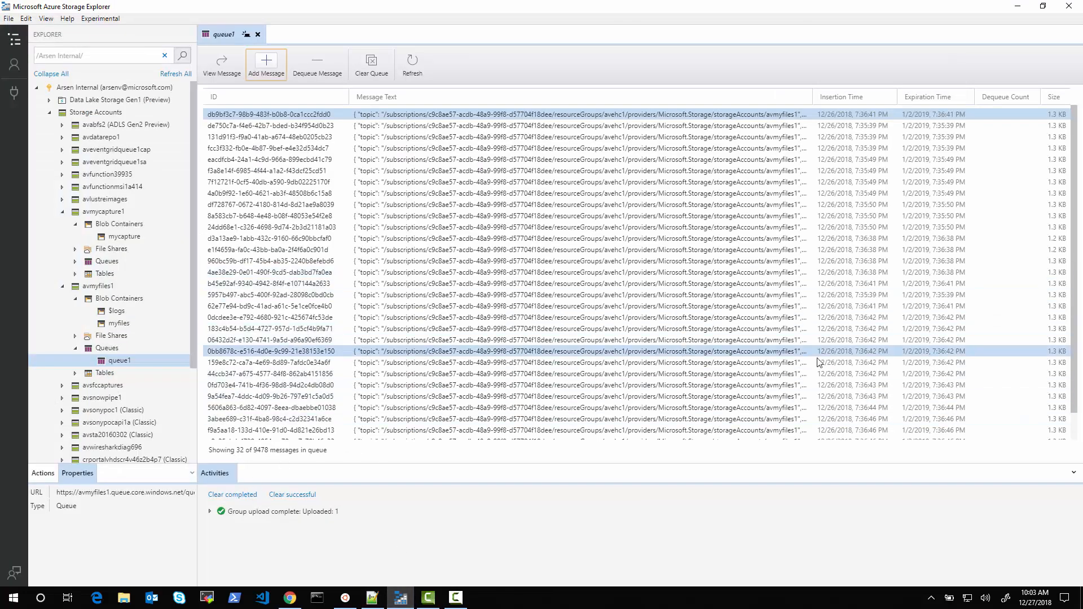
{"action": "left_click", "coordinate": [717, 362]}
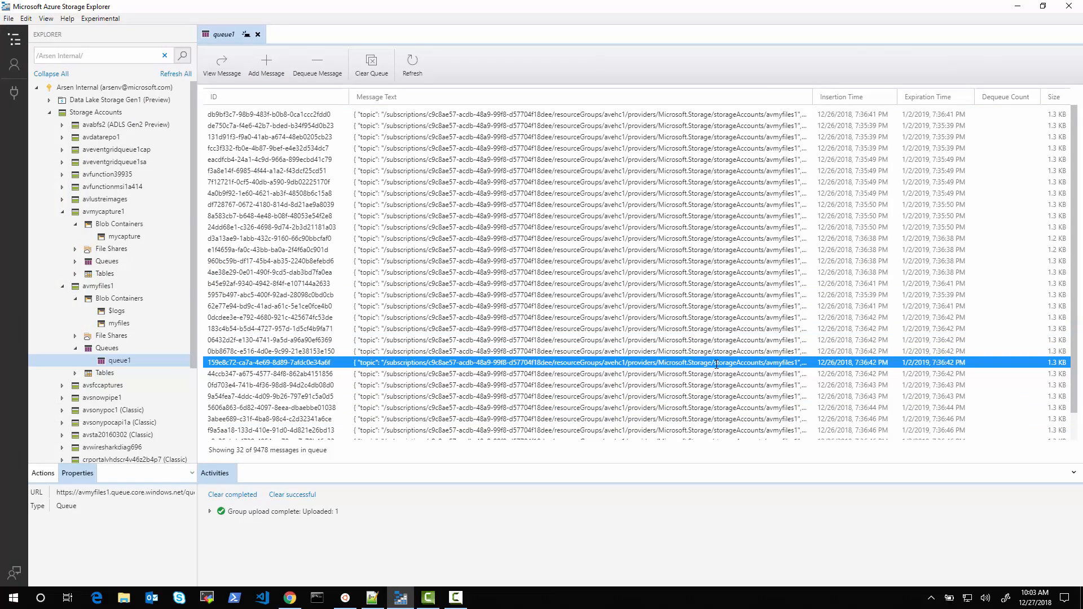
{"action": "double_click", "coordinate": [717, 364]}
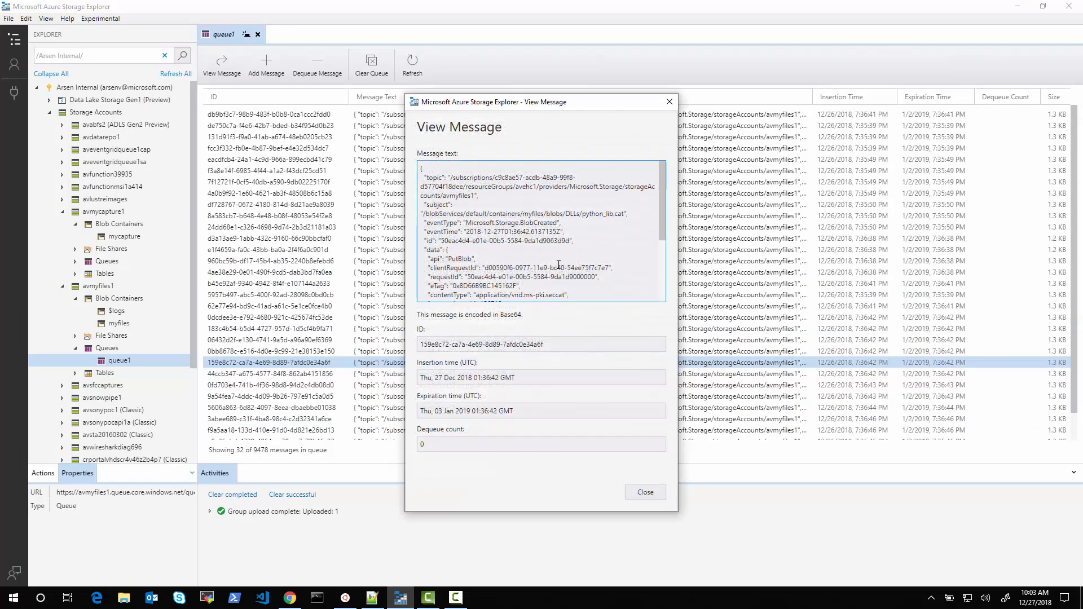
{"action": "scroll", "coordinate": [559, 264], "scroll_direction": "down", "scroll_amount": 2}
{"action": "scroll", "coordinate": [558, 264], "scroll_direction": "down", "scroll_amount": 2}
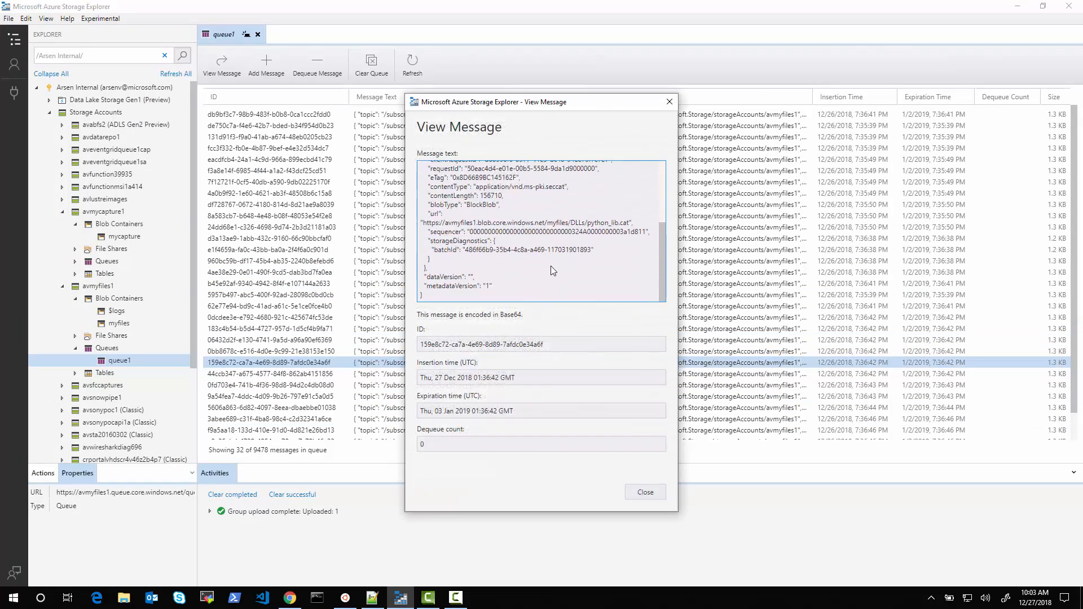
{"action": "scroll", "coordinate": [542, 268], "scroll_direction": "up", "scroll_amount": 2}
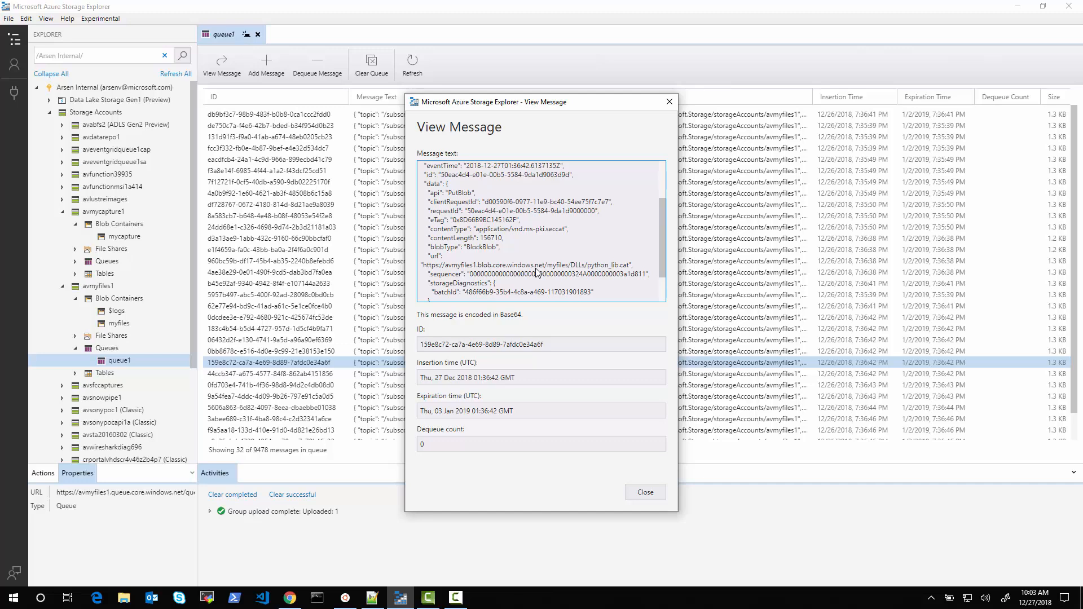
{"action": "scroll", "coordinate": [538, 273], "scroll_direction": "up", "scroll_amount": 1}
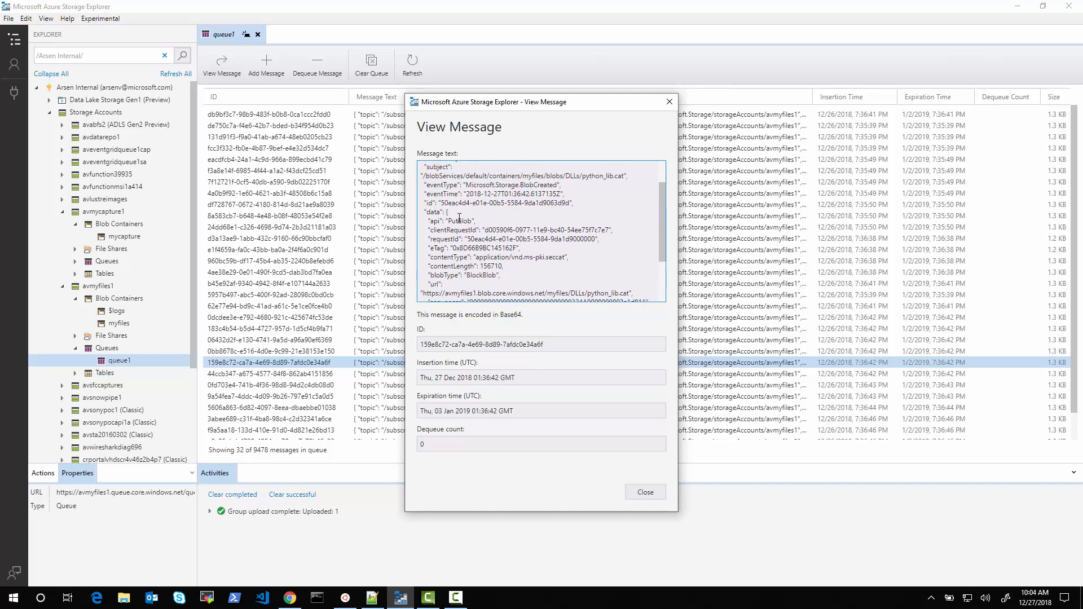
{"action": "left_click_drag", "start_coordinate": [441, 203], "coordinate": [570, 202]}
{"action": "key", "text": "ctrl+c"}
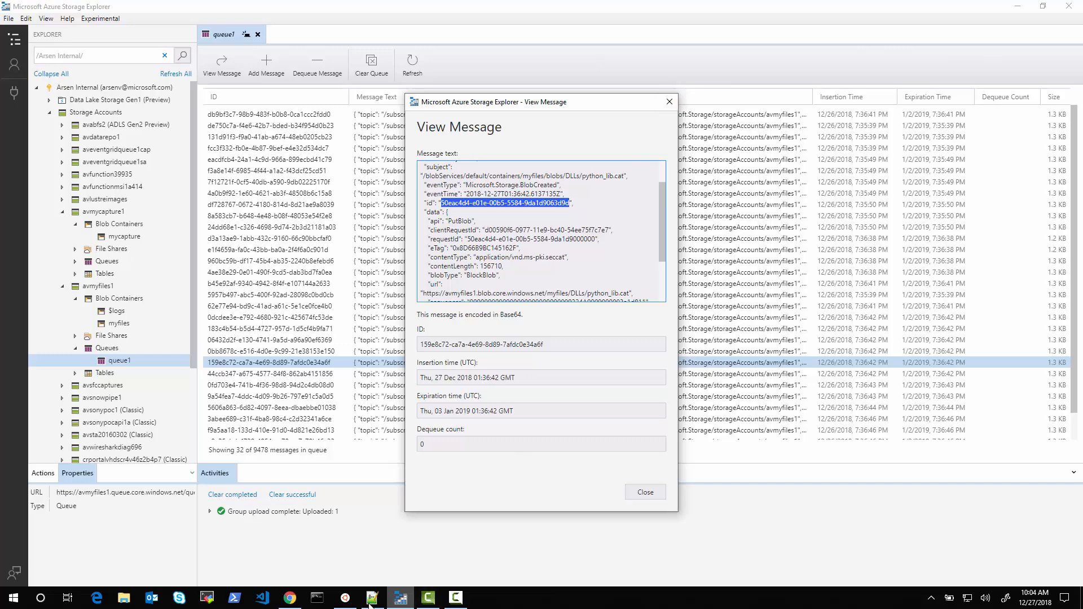
- Return to the Snowflake worksheet in Chrome, append an "and id ==" condition with the copied event id to the where clause, and run the query
{"action": "left_click", "coordinate": [290, 598]}
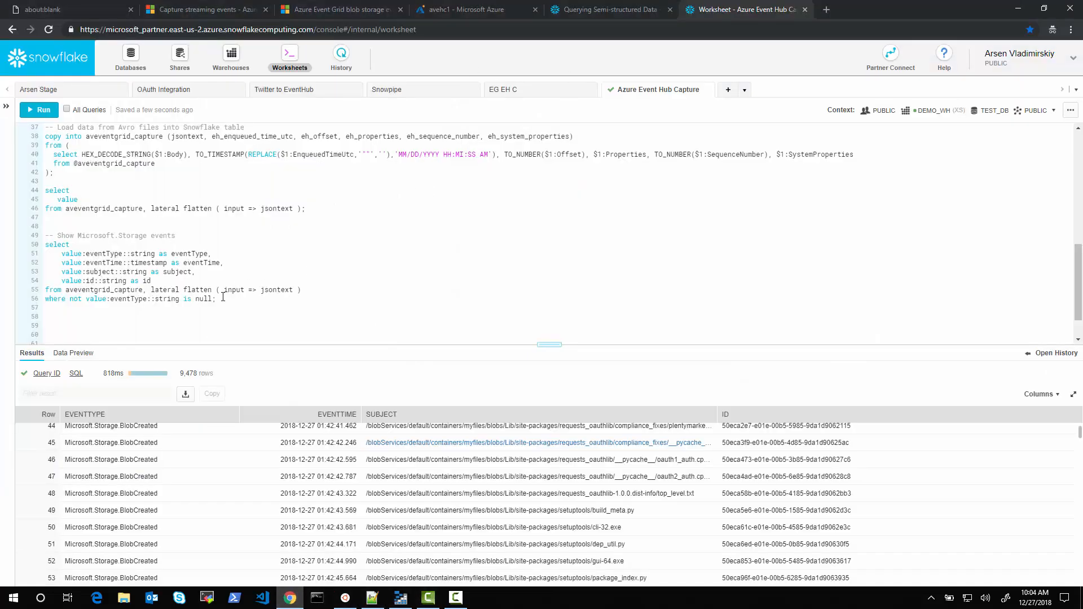
{"action": "left_click", "coordinate": [271, 301]}
{"action": "key", "text": "BackSpace"}
{"action": "type", "text": "and id == '"}
{"action": "key", "text": "ctrl+v"}
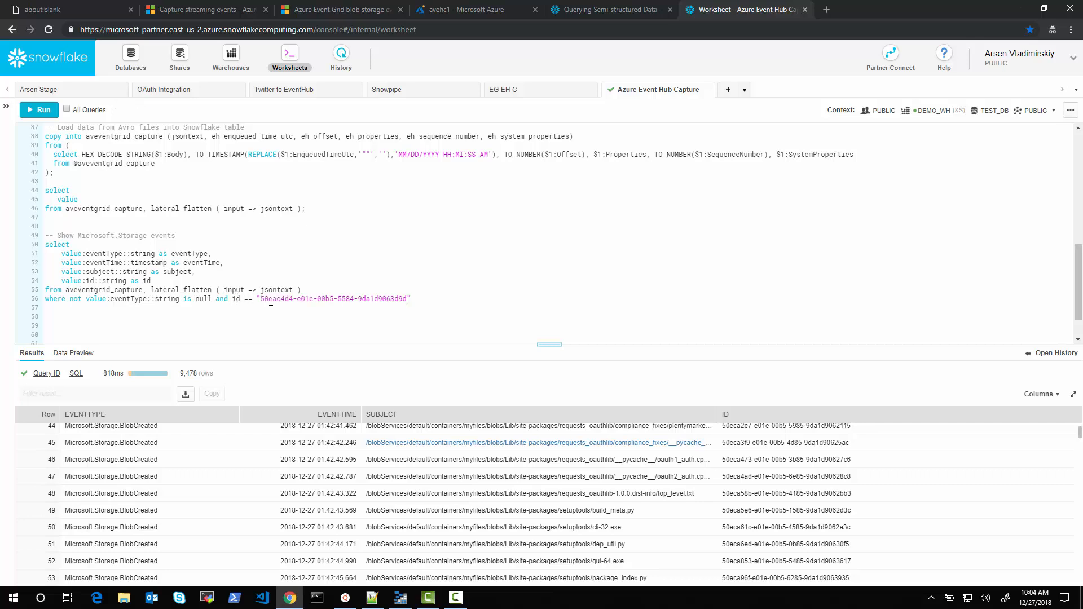
{"action": "type", "text": ";"}
{"action": "key", "text": "ctrl+Return"}
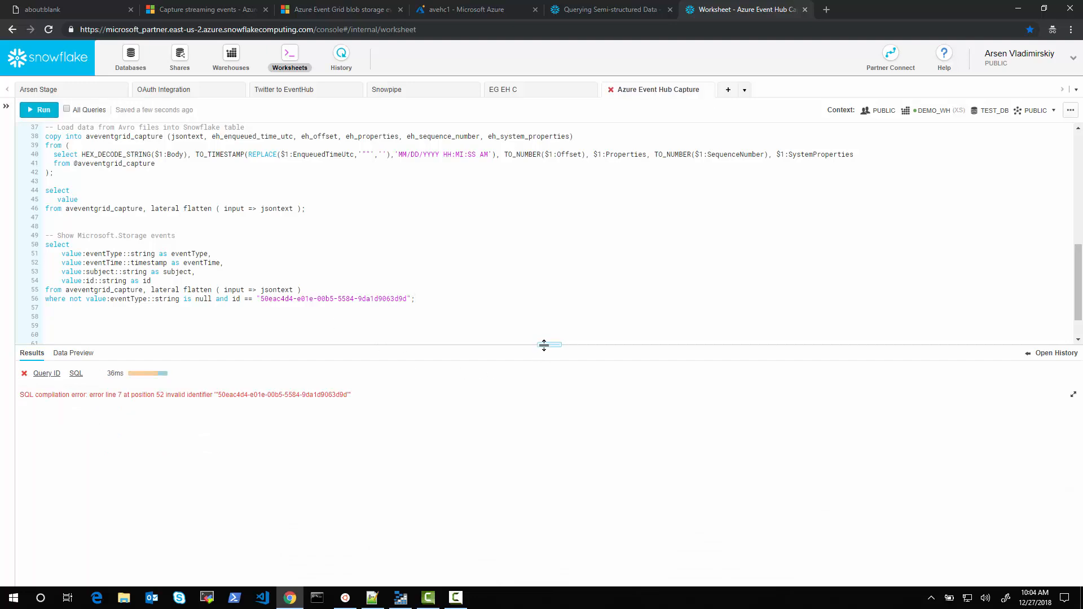
- Rewrite the id condition as value:id::string = '50eac4d4-e01e-00b5-5584-9da1d9063d9d' and run the query
{"action": "left_click_drag", "start_coordinate": [544, 347], "coordinate": [545, 342]}
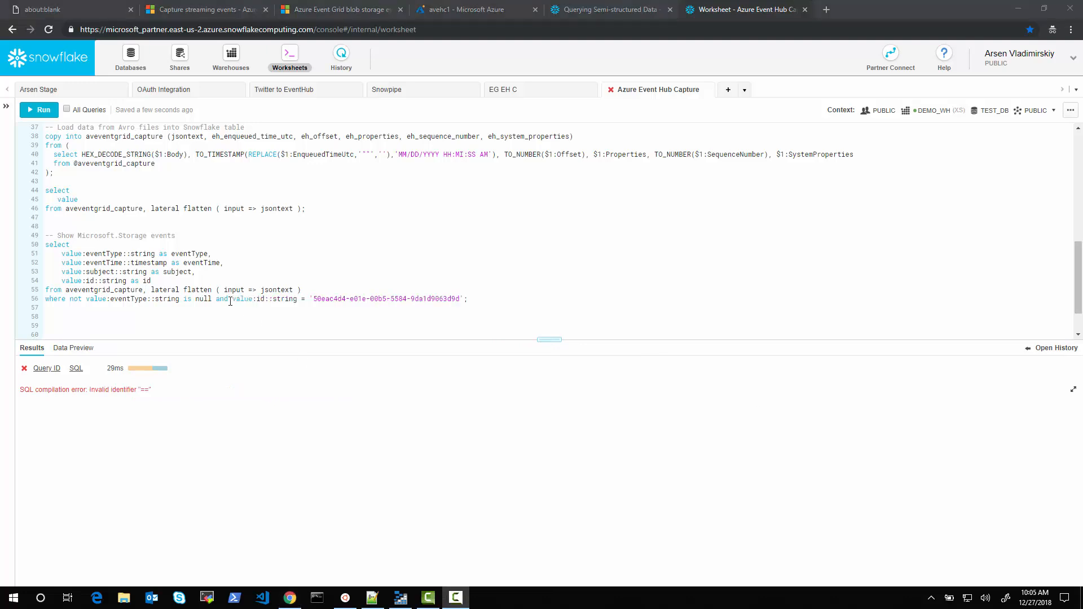
{"action": "left_click_drag", "start_coordinate": [232, 299], "coordinate": [303, 297]}
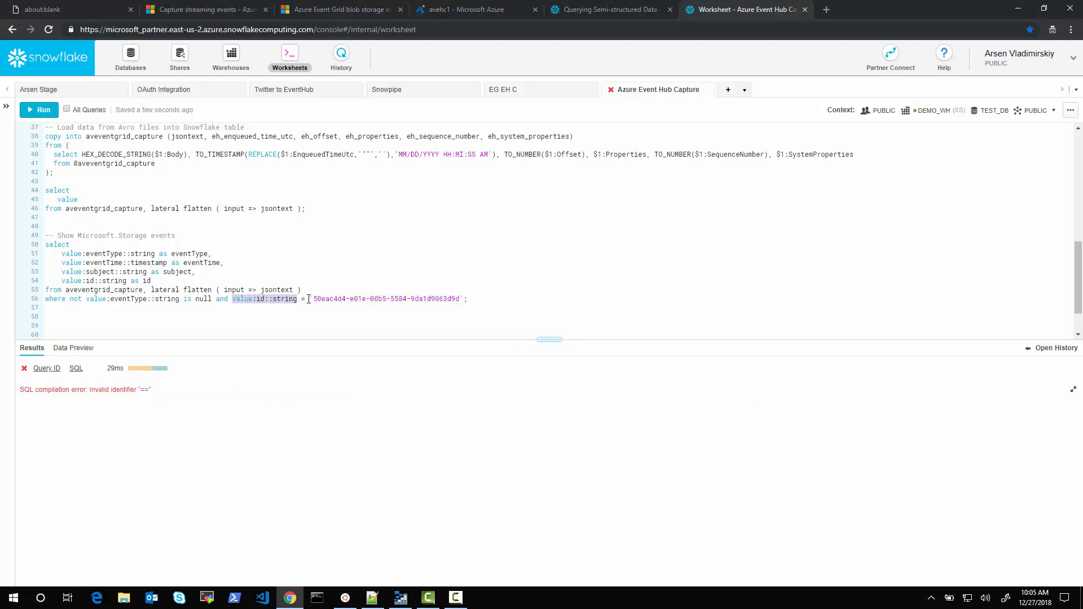
{"action": "left_click", "coordinate": [315, 298]}
{"action": "left_click", "coordinate": [441, 298]}
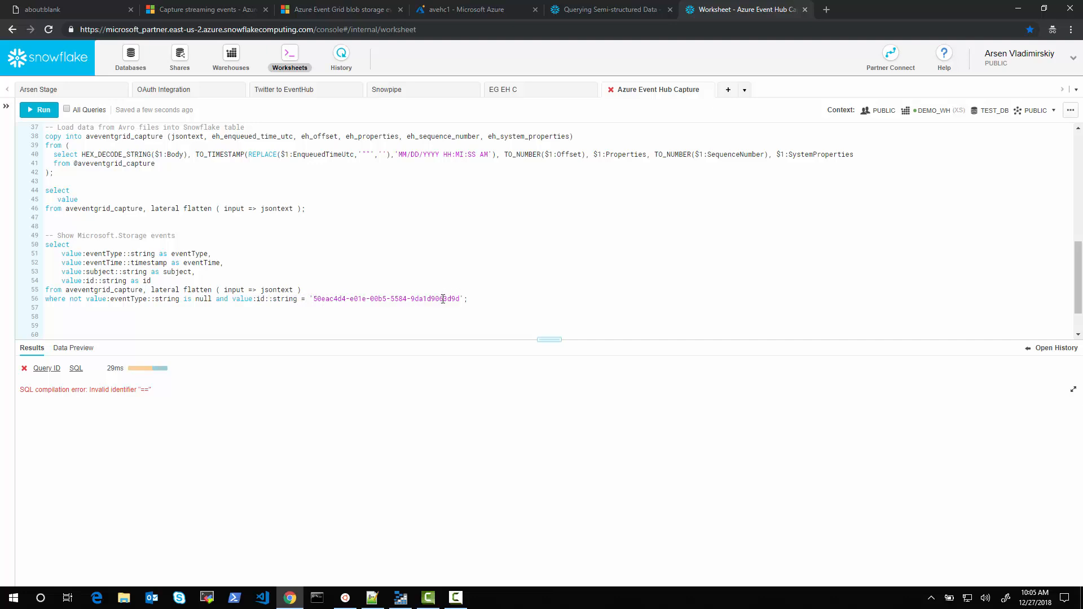
{"action": "key", "text": "ctrl+Return"}
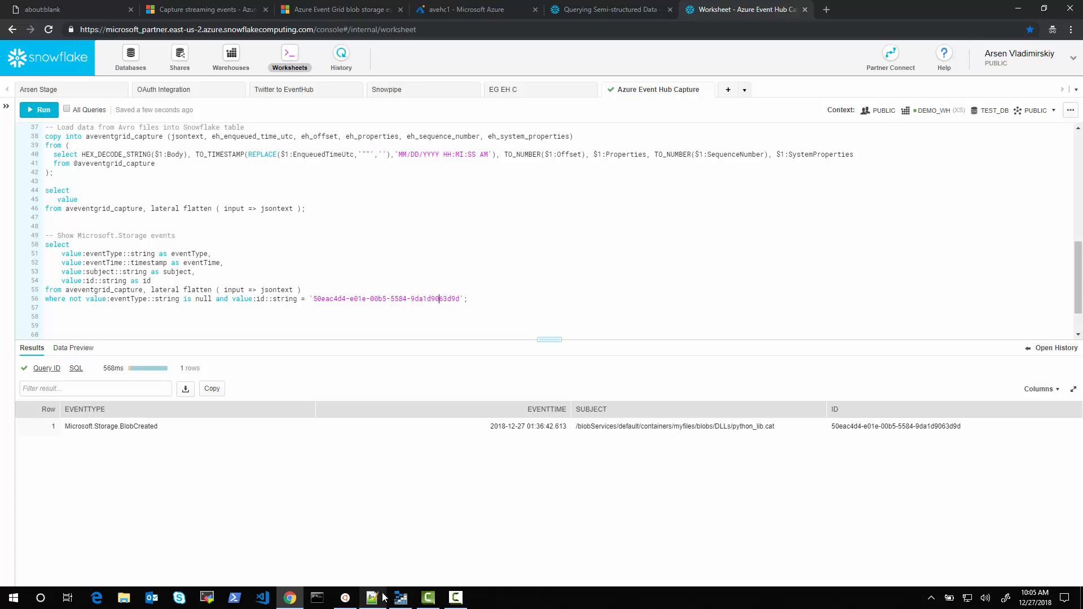
- Switch to Microsoft Azure Storage Explorer, check the message's subject path against the query result, and close the message
{"action": "left_click", "coordinate": [401, 598]}
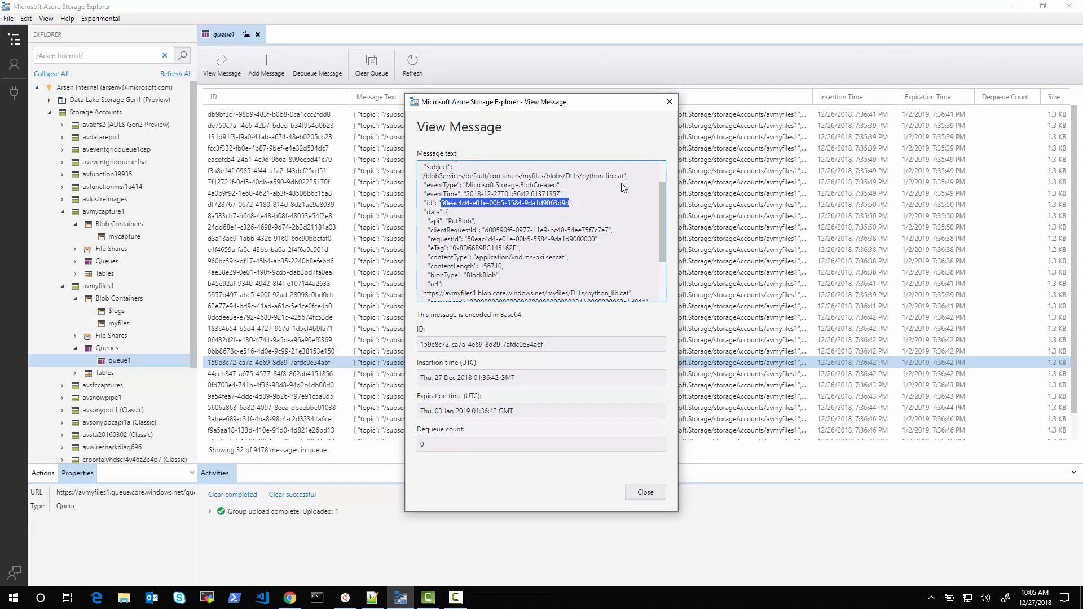
{"action": "left_click_drag", "start_coordinate": [624, 176], "coordinate": [460, 176]}
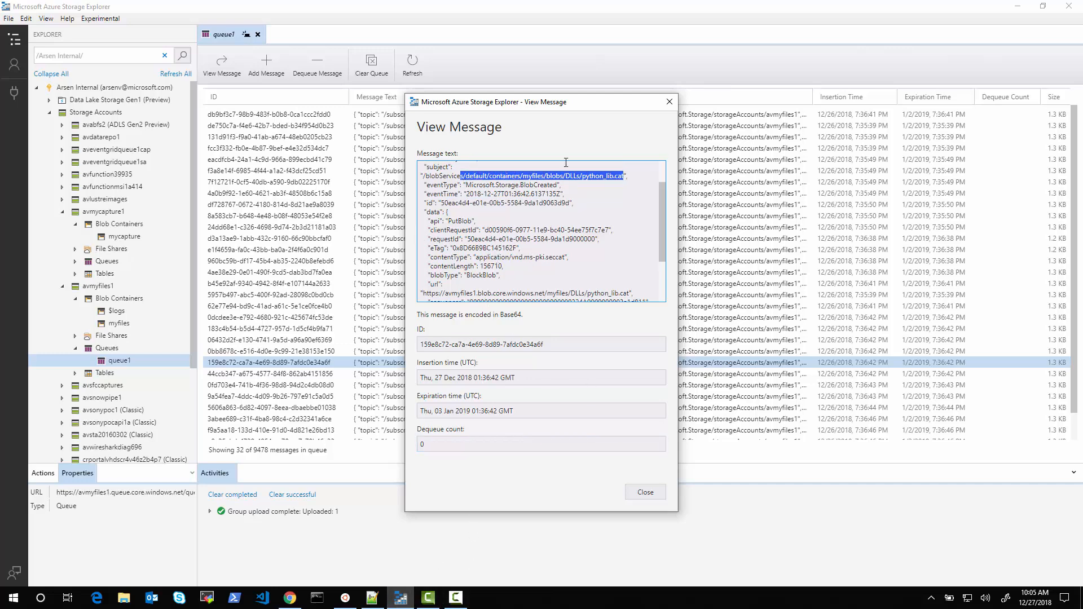
{"action": "left_click", "coordinate": [670, 102]}
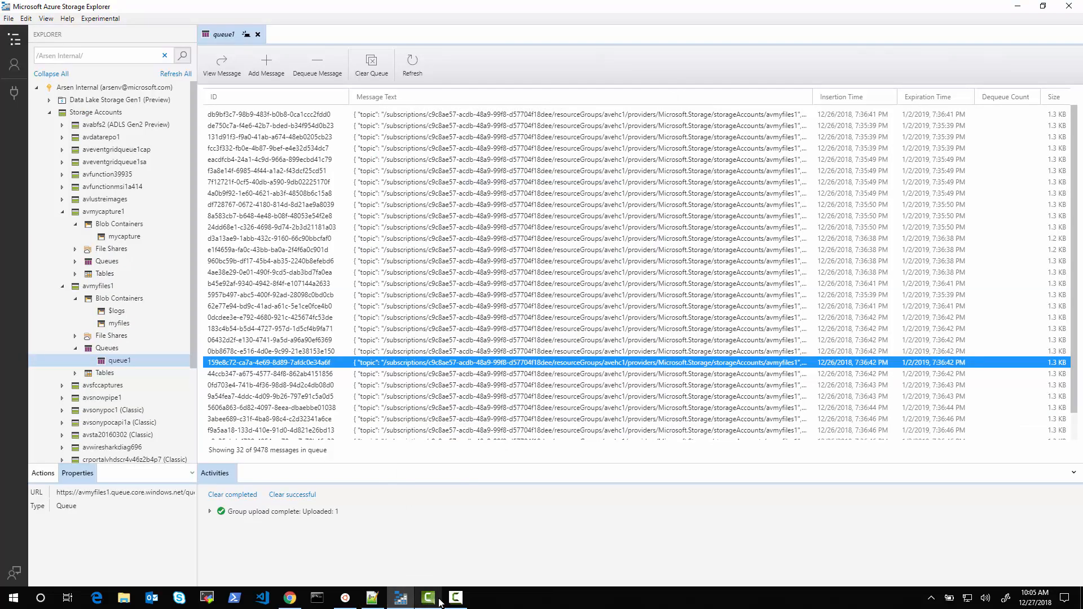
- Return to the Snowflake worksheet in Chrome and remove the extra blank line above the Show Microsoft.Storage events comment
{"action": "left_click", "coordinate": [290, 598]}
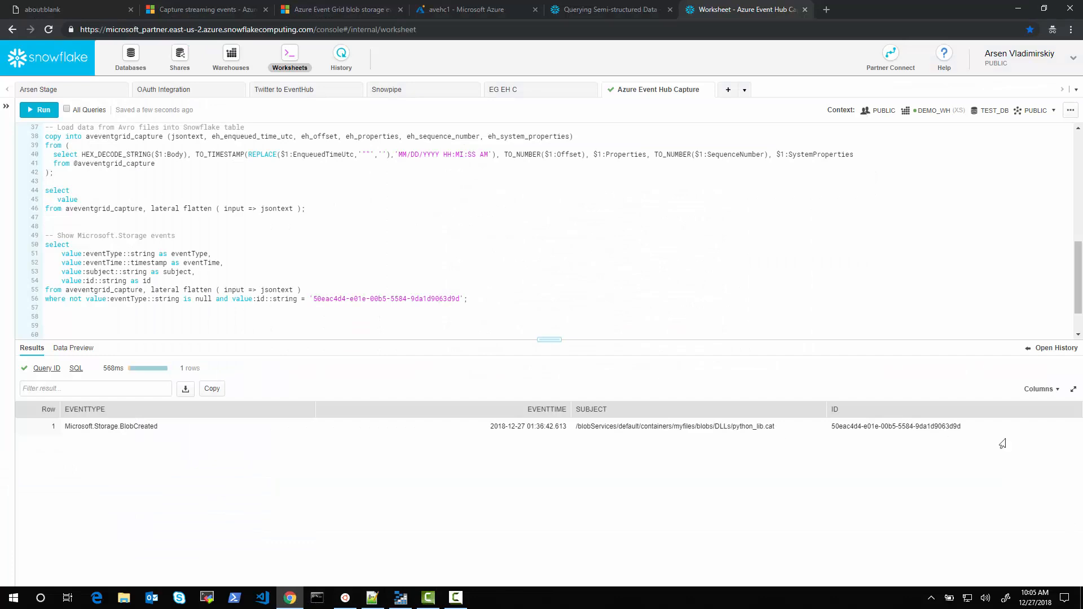
{"action": "left_click", "coordinate": [90, 227]}
{"action": "key", "text": "BackSpace"}
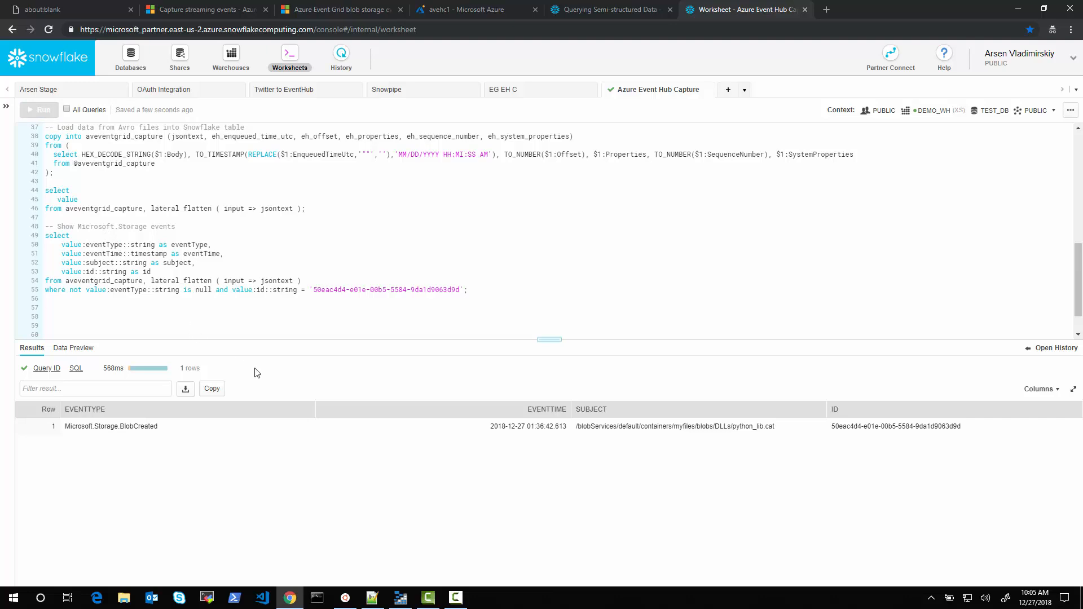
- Run the copy into aveventgrid_capture statement that loads data from the Avro files
{"action": "scroll", "coordinate": [113, 215], "scroll_direction": "up", "scroll_amount": 2}
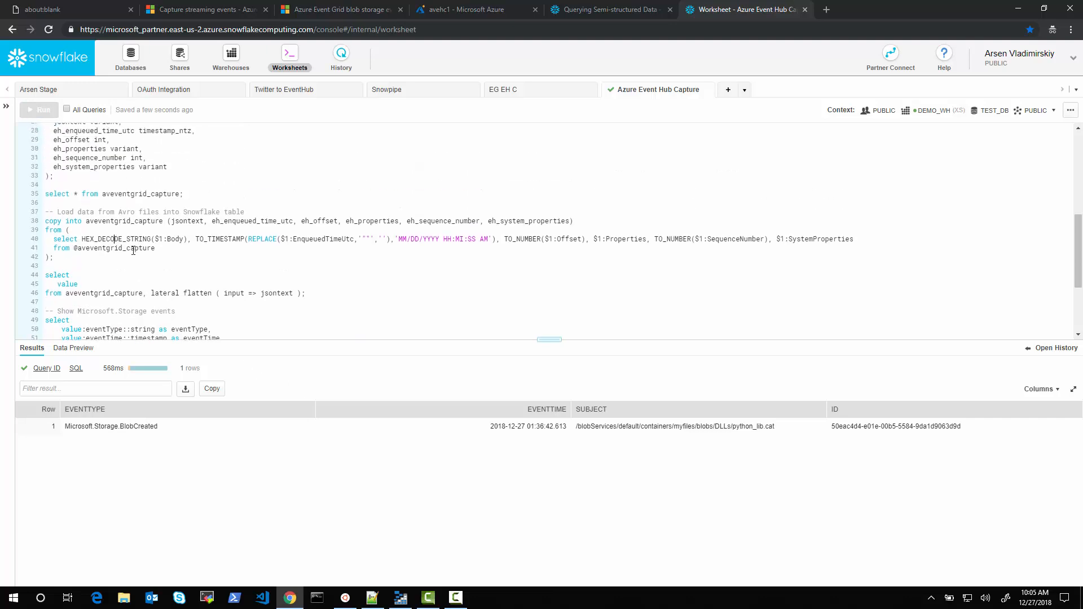
{"action": "key", "text": "ctrl+Return"}
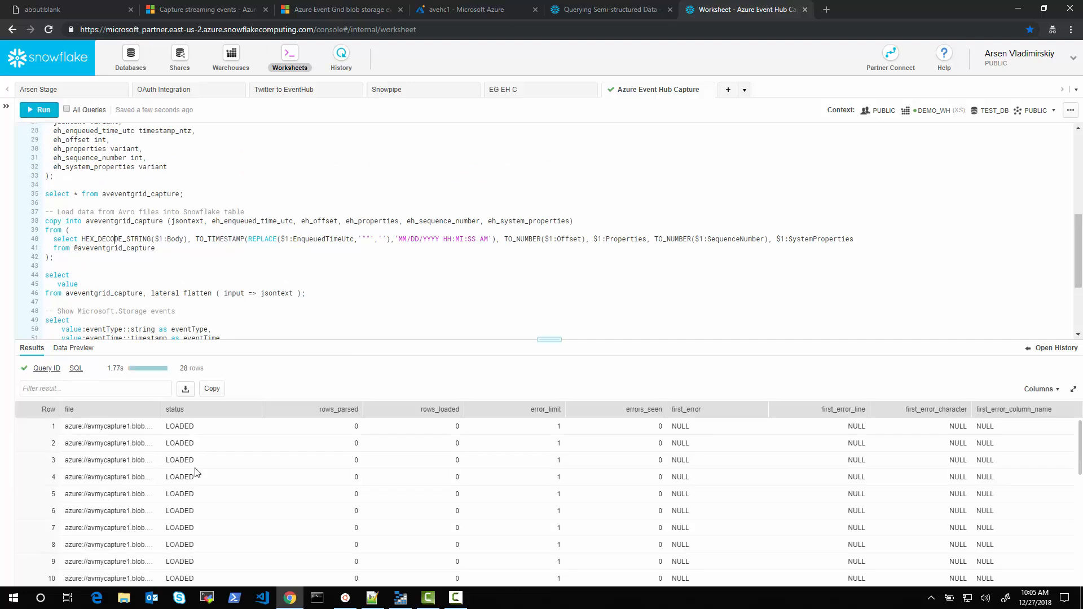
- Look through the per-file load results of the copy into aveventgrid_capture statement
{"action": "scroll", "coordinate": [522, 474], "scroll_direction": "down", "scroll_amount": 6}
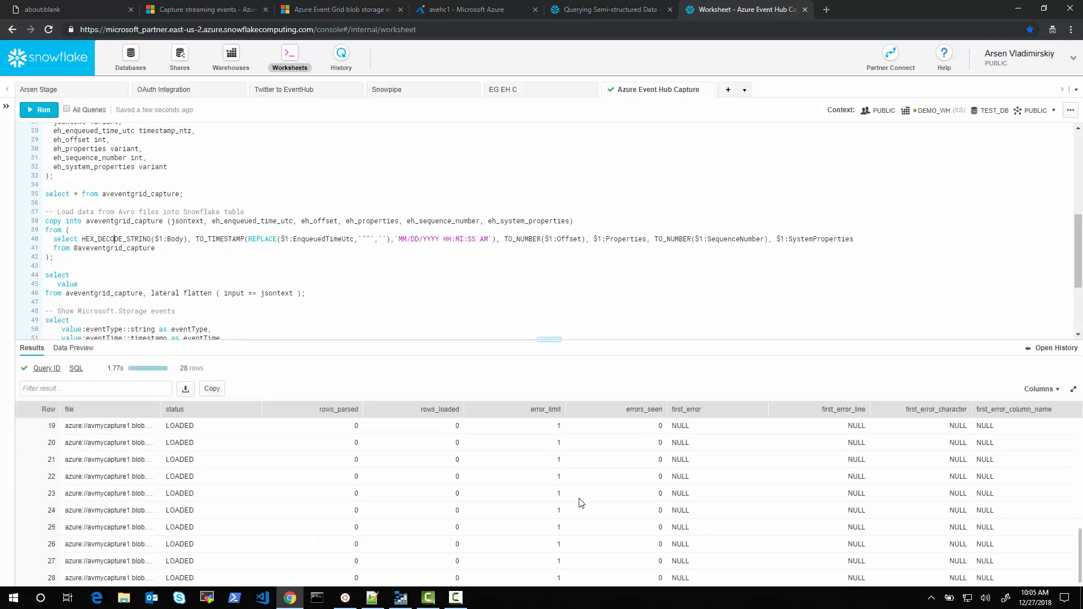
{"action": "scroll", "coordinate": [600, 517], "scroll_direction": "up", "scroll_amount": 6}
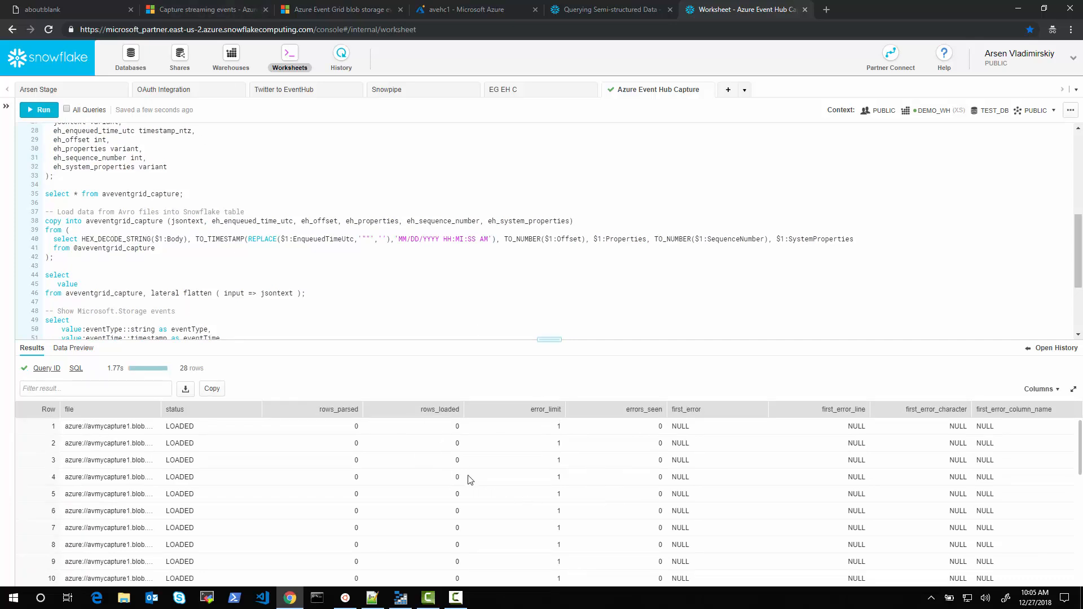
{"action": "scroll", "coordinate": [107, 231], "scroll_direction": "down", "scroll_amount": 3}
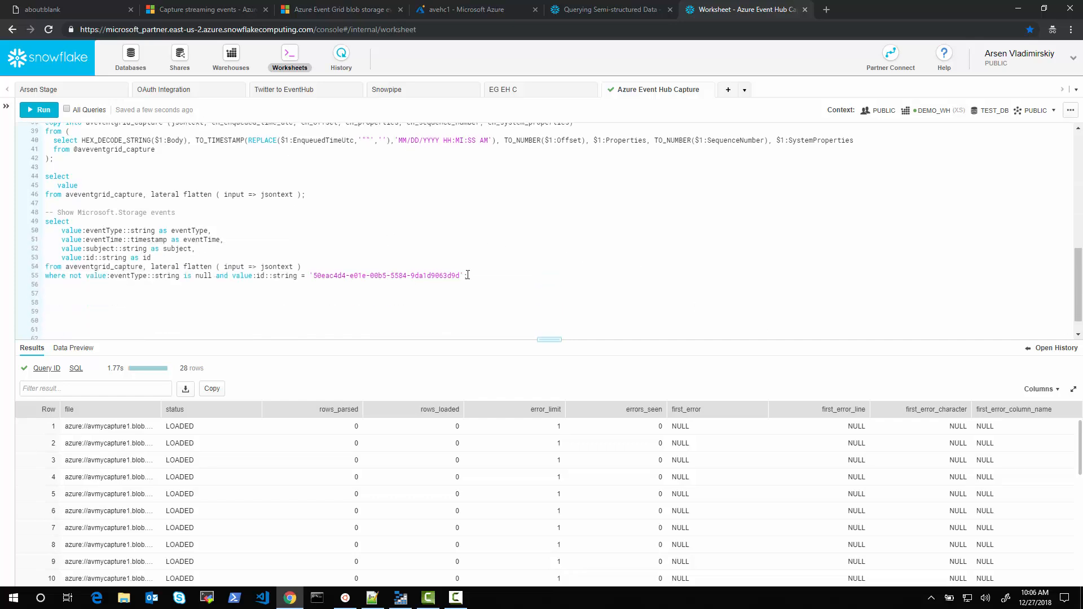
{"action": "left_click_drag", "start_coordinate": [464, 275], "coordinate": [217, 276]}
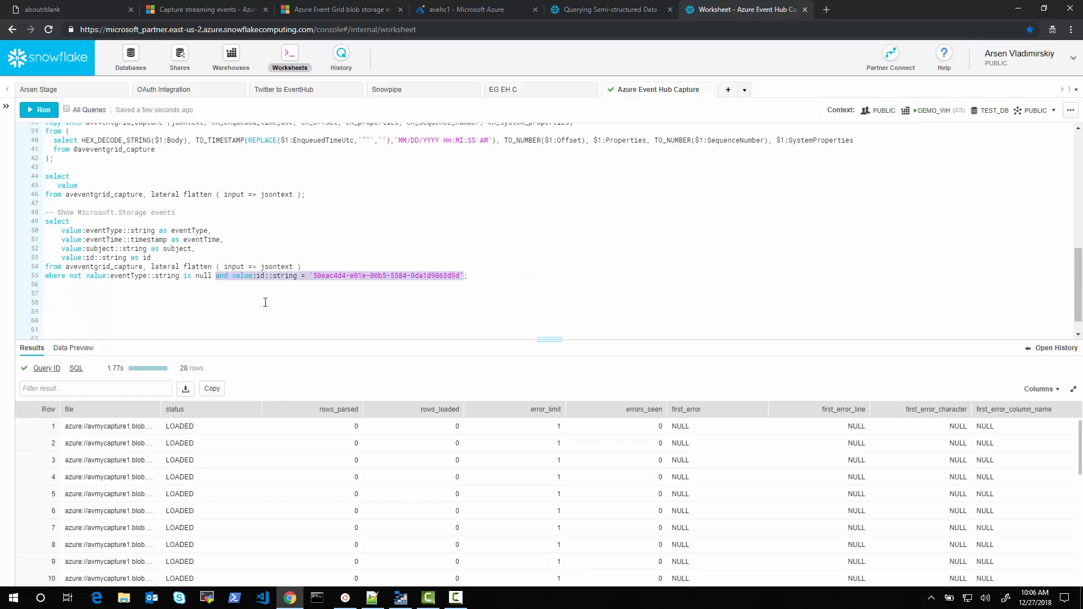
{"action": "key", "text": "BackSpace"}
{"action": "key", "text": "End"}
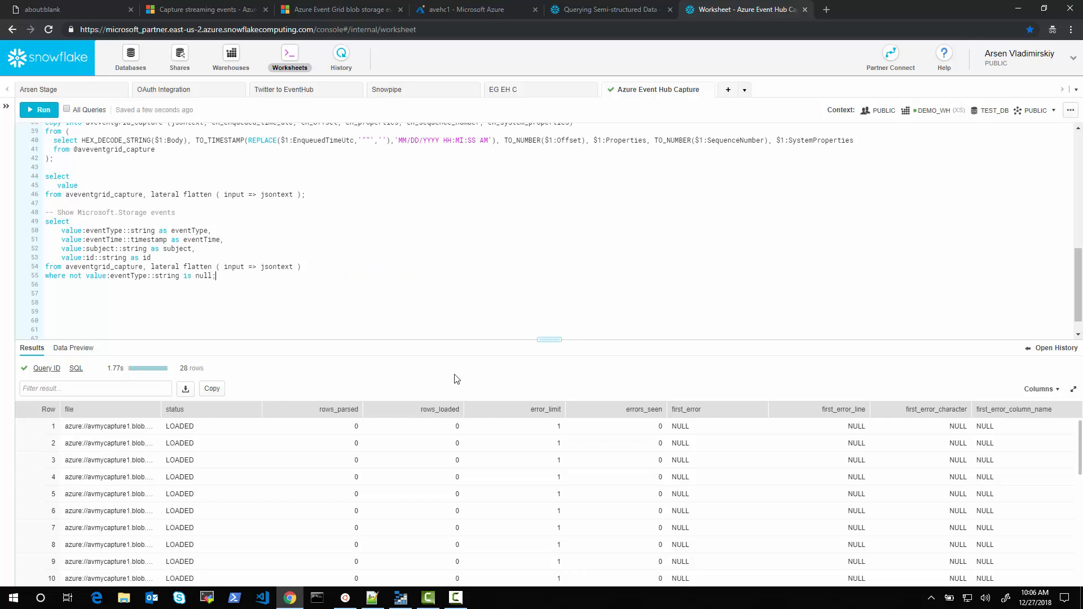
{"action": "key", "text": "Return"}
{"action": "key", "text": "Return"}
{"action": "key", "text": "ctrl+z"}
{"action": "key", "text": "ctrl+z"}
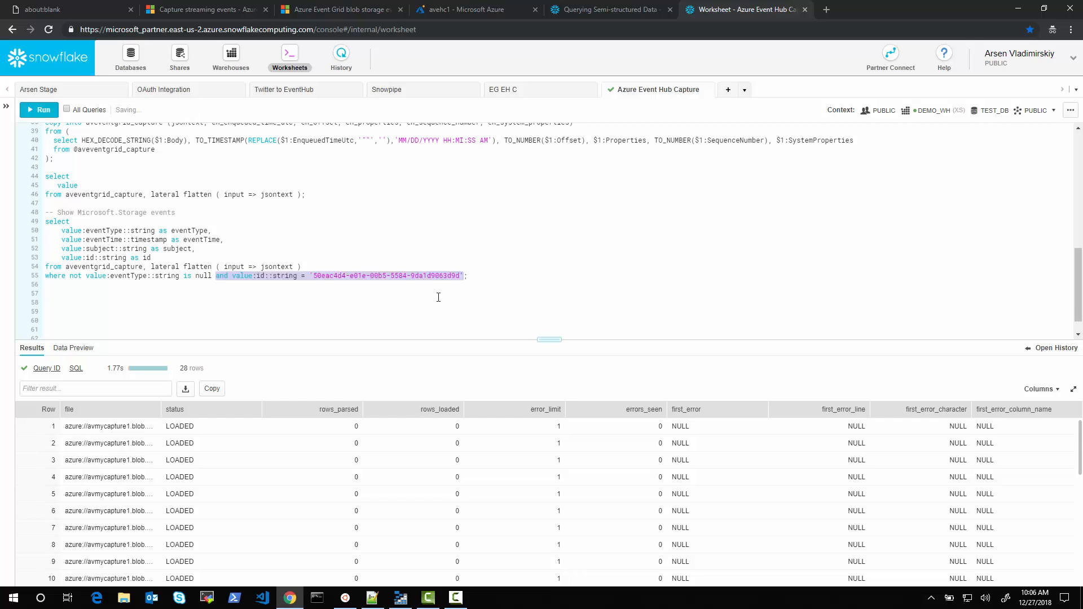
- Add a "Group by hour and event type" query below that counts events per eventTimeWindow and eventType, newest window first, and run it
{"action": "left_click", "coordinate": [493, 279]}
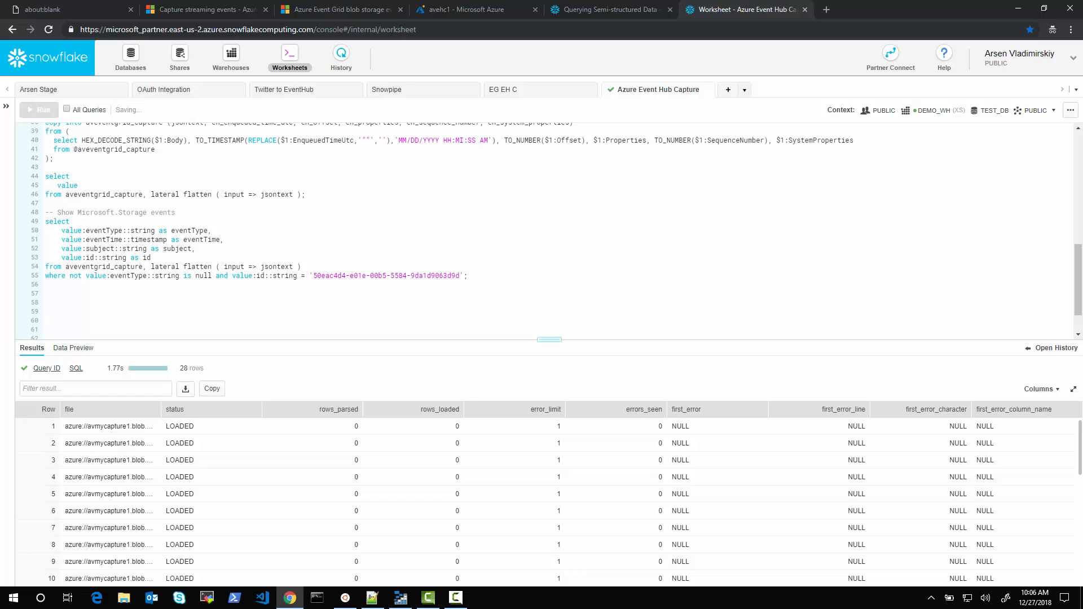
{"action": "key", "text": "F9"}
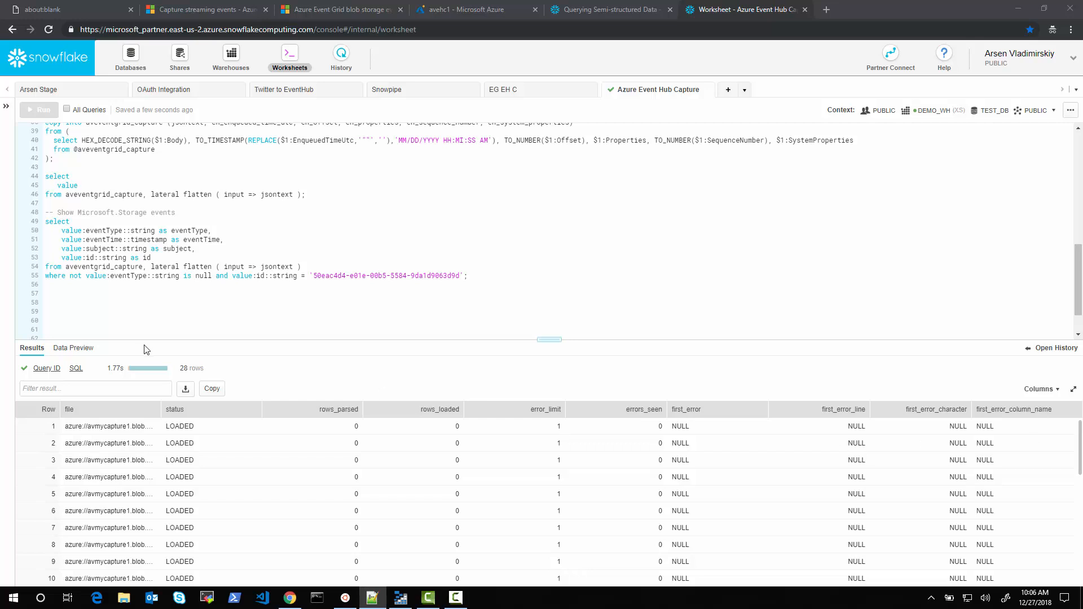
{"action": "left_click", "coordinate": [138, 295]}
{"action": "type", "text": "-- Group by hour and event type select     date_trunc('HOUR',value:eventTime::timestamp) as eventTimeWindow,     value:eventType::string as eventType,     count(*) as eventCount from aveventgrid_capture, lateral flatten ( input => jsontext ) where not value:eventType::string is null group by eventTimeWindow, eventType order by eventTimeWindow desc;"}
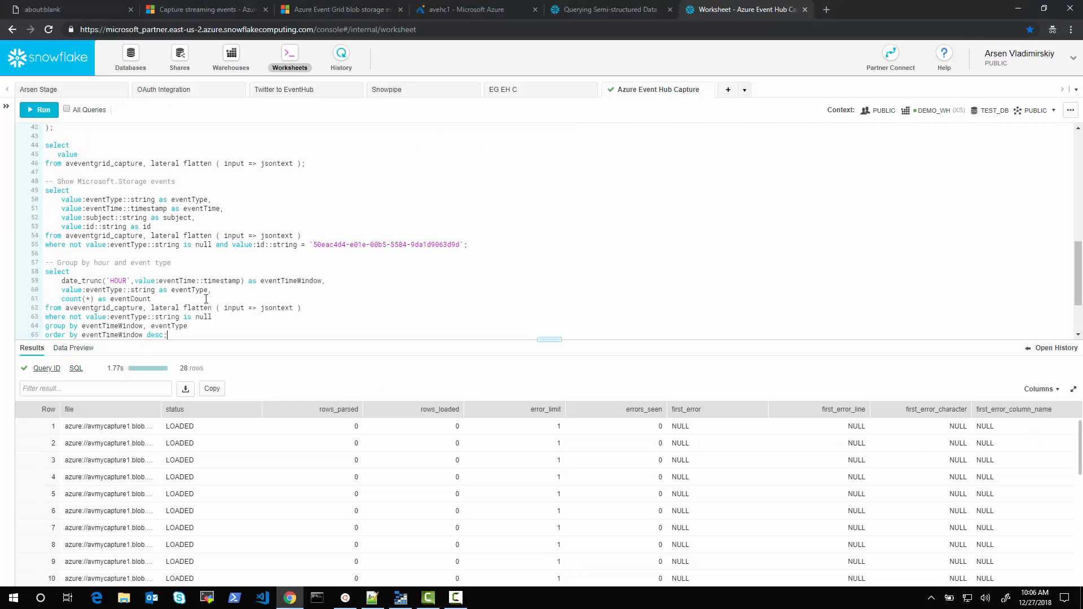
{"action": "left_click_drag", "start_coordinate": [548, 339], "coordinate": [549, 434]}
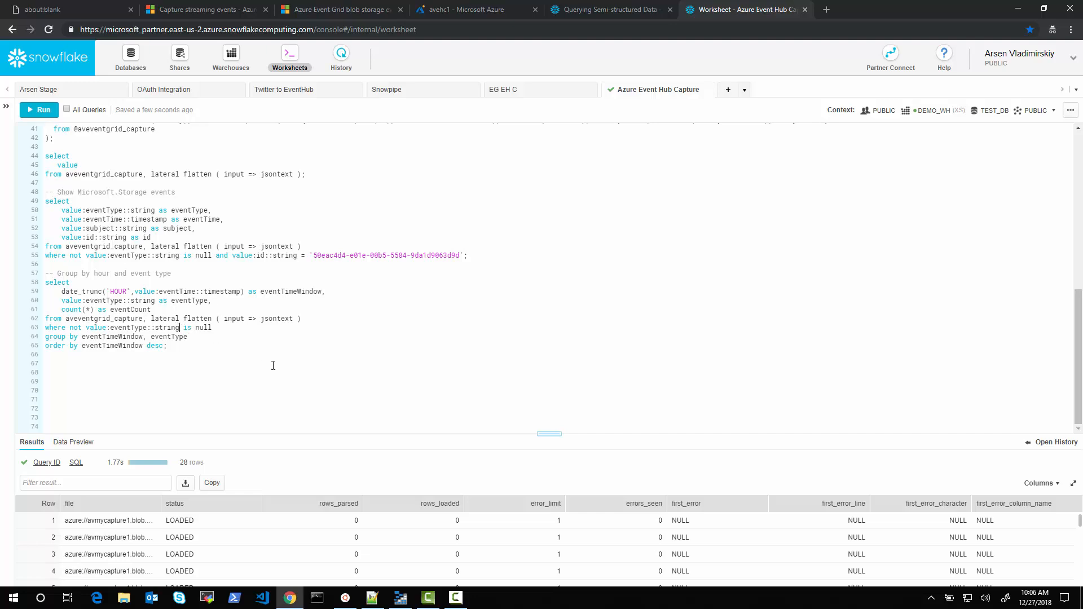
{"action": "key", "text": "ctrl+Return"}
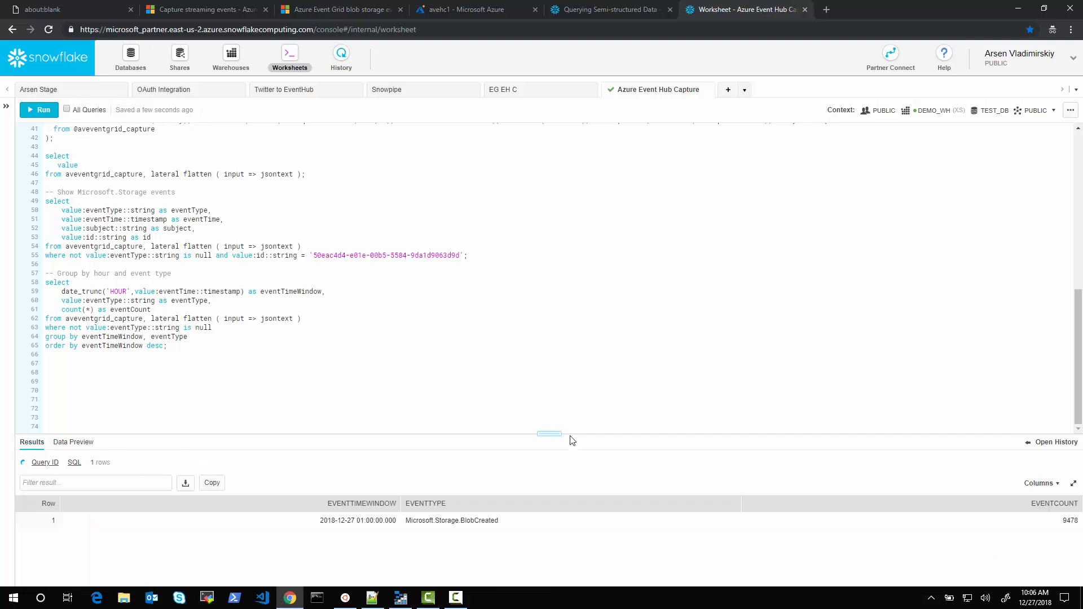
{"action": "left_click_drag", "start_coordinate": [557, 434], "coordinate": [555, 397]}
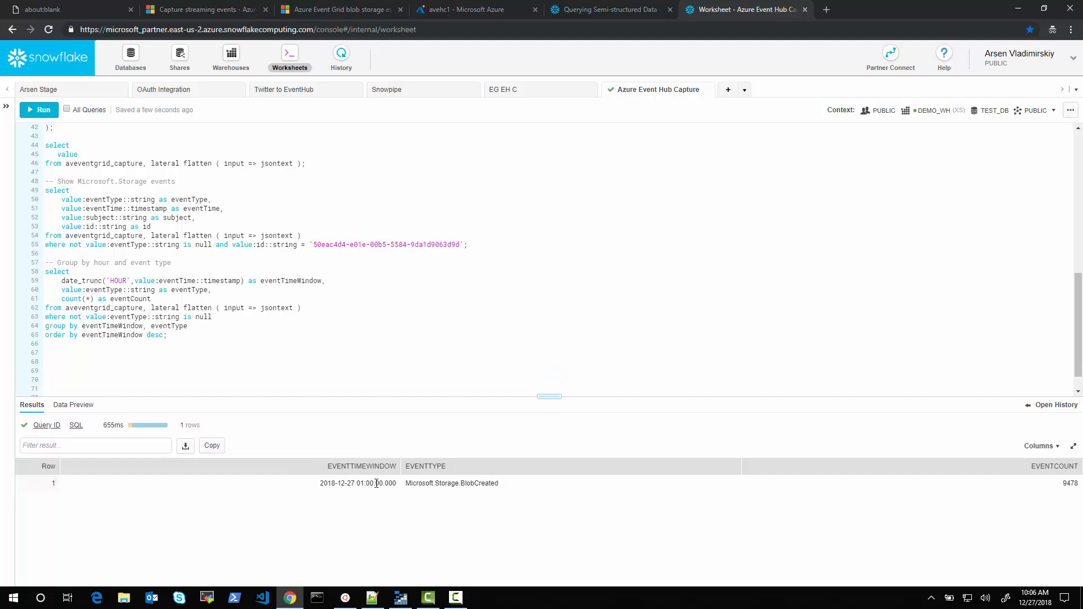
- Change the date_trunc unit to 'MINUTE', rerun the grouping query, and enlarge the results area
{"action": "double_click", "coordinate": [116, 280]}
{"action": "type", "text": "MINUTE"}
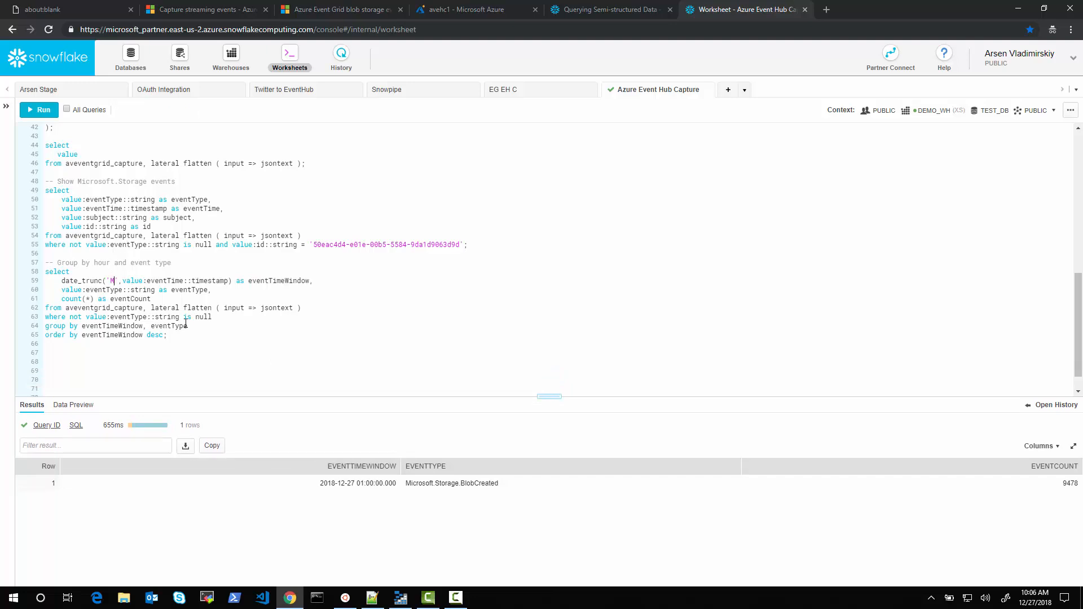
{"action": "key", "text": "ctrl+Return"}
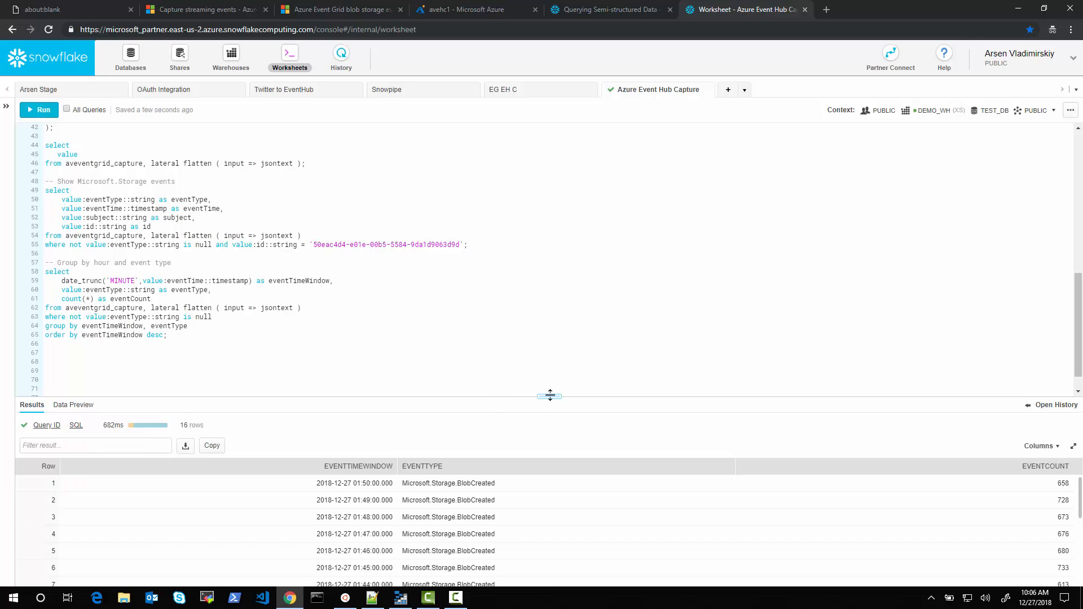
{"action": "left_click_drag", "start_coordinate": [550, 396], "coordinate": [535, 145]}
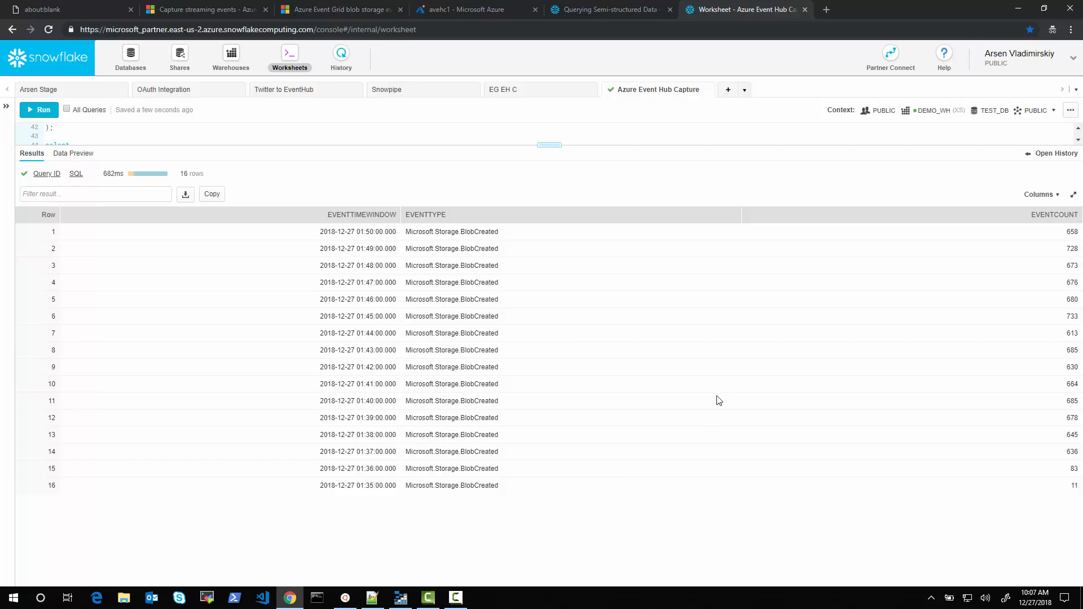
- Switch to Microsoft Azure Storage Explorer, refresh queue1, and permanently delete WinSCP.ini from the myfiles blob container
{"action": "left_click", "coordinate": [401, 598]}
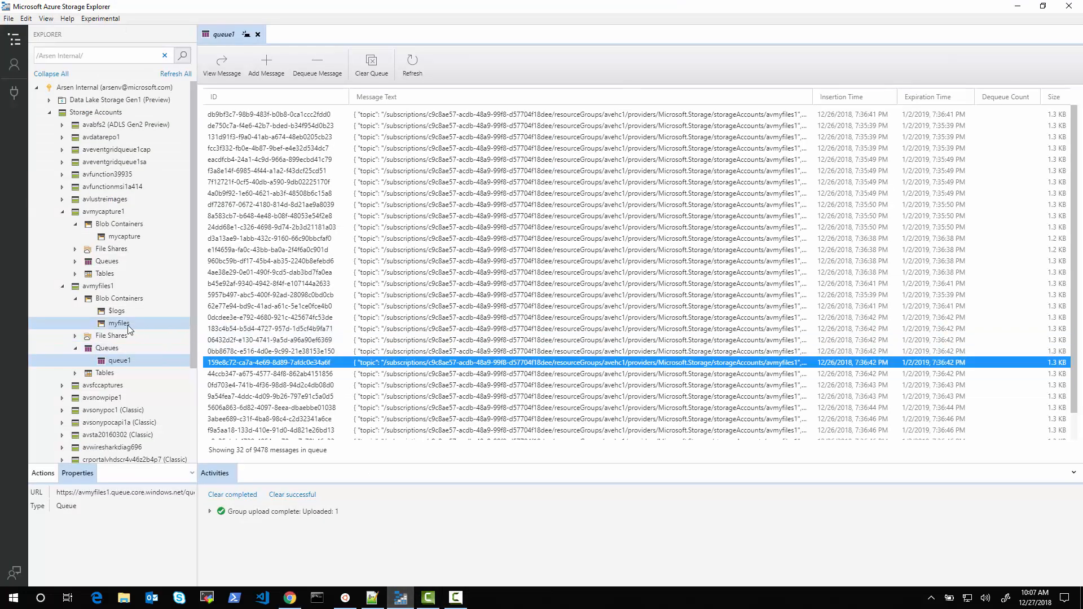
{"action": "left_click", "coordinate": [409, 66]}
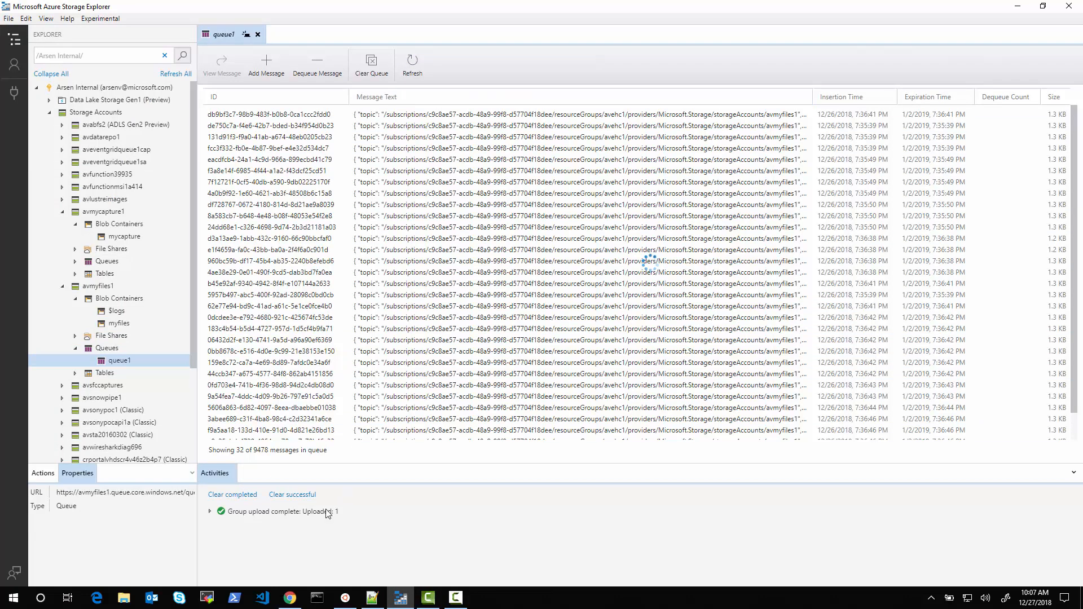
{"action": "left_click", "coordinate": [119, 324]}
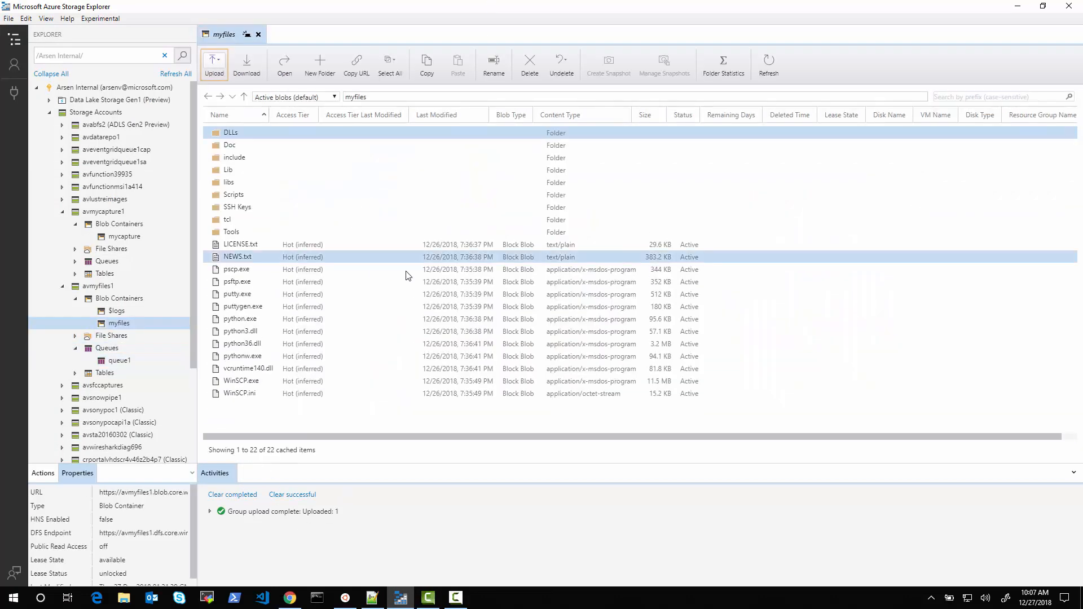
{"action": "right_click", "coordinate": [241, 395]}
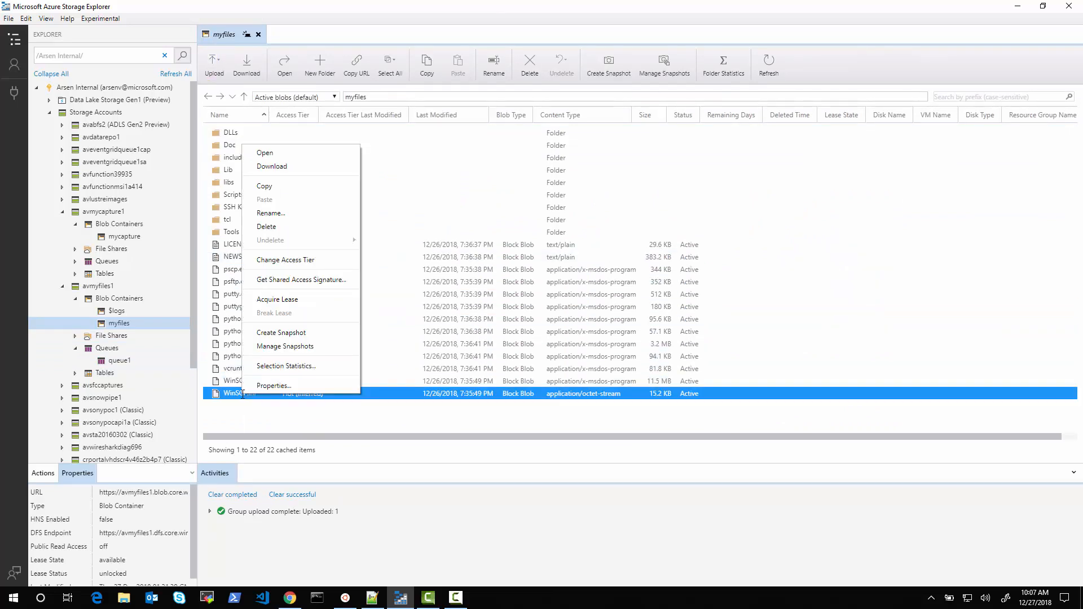
{"action": "left_click", "coordinate": [285, 226]}
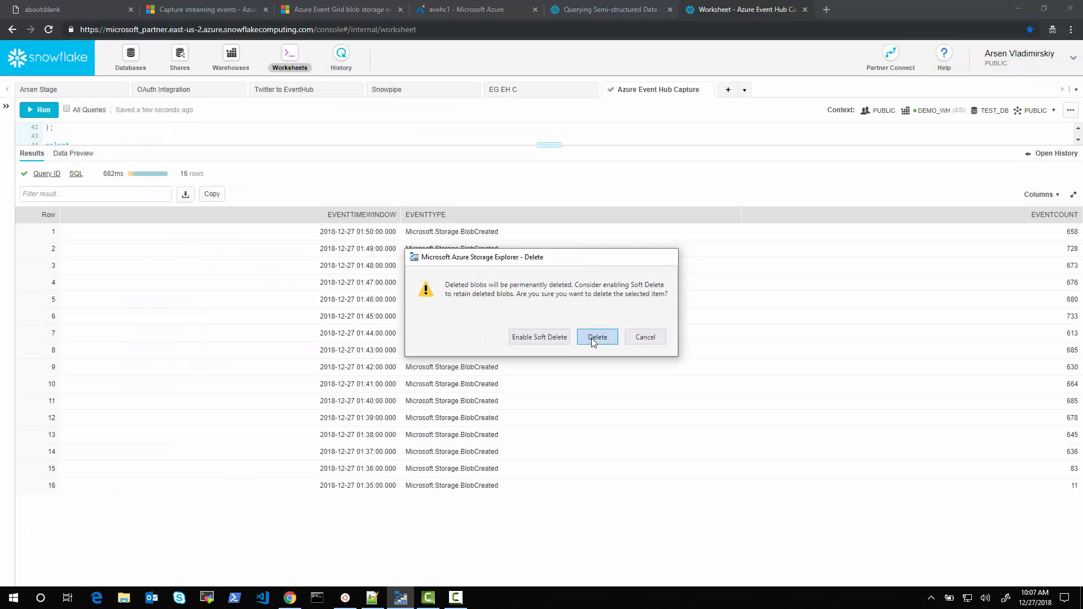
{"action": "left_click", "coordinate": [597, 337]}
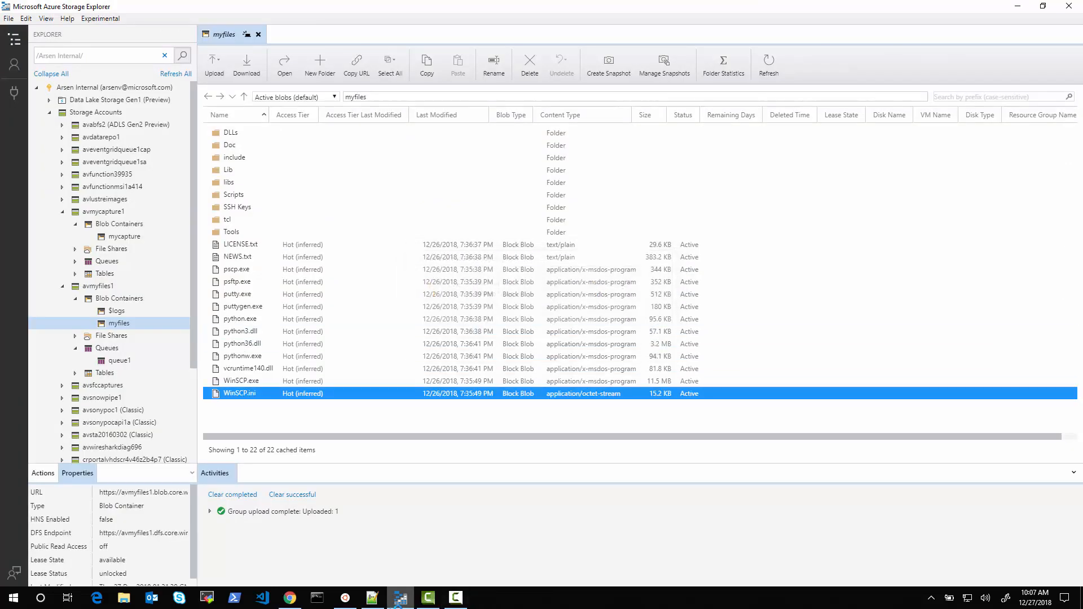
- Reopen queue1 and refresh its messages to check for the new delete event
{"action": "left_click", "coordinate": [113, 363]}
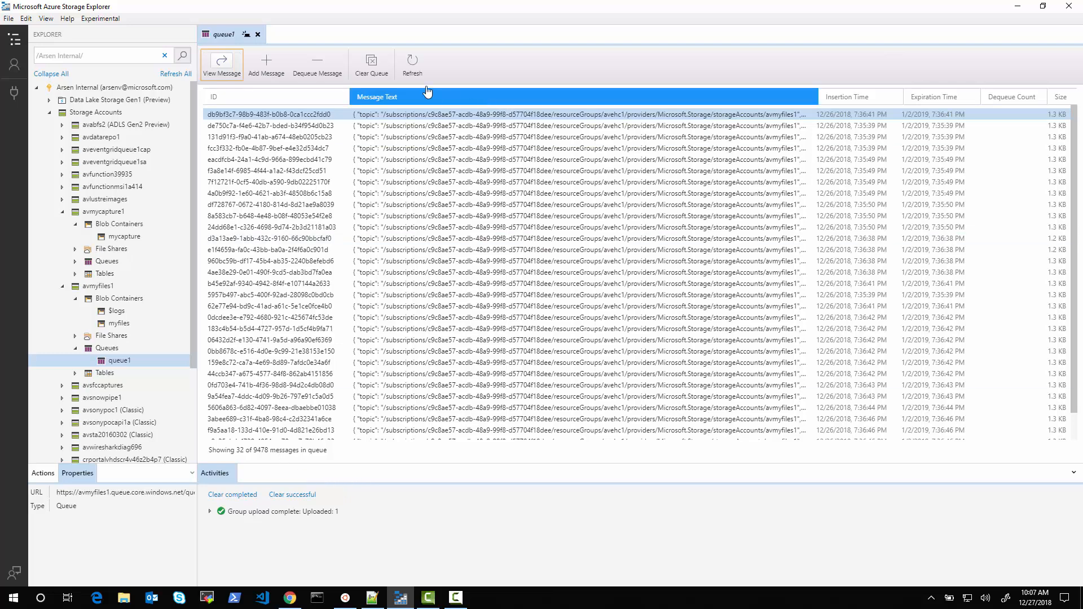
{"action": "left_click", "coordinate": [410, 64]}
{"action": "left_click", "coordinate": [410, 65]}
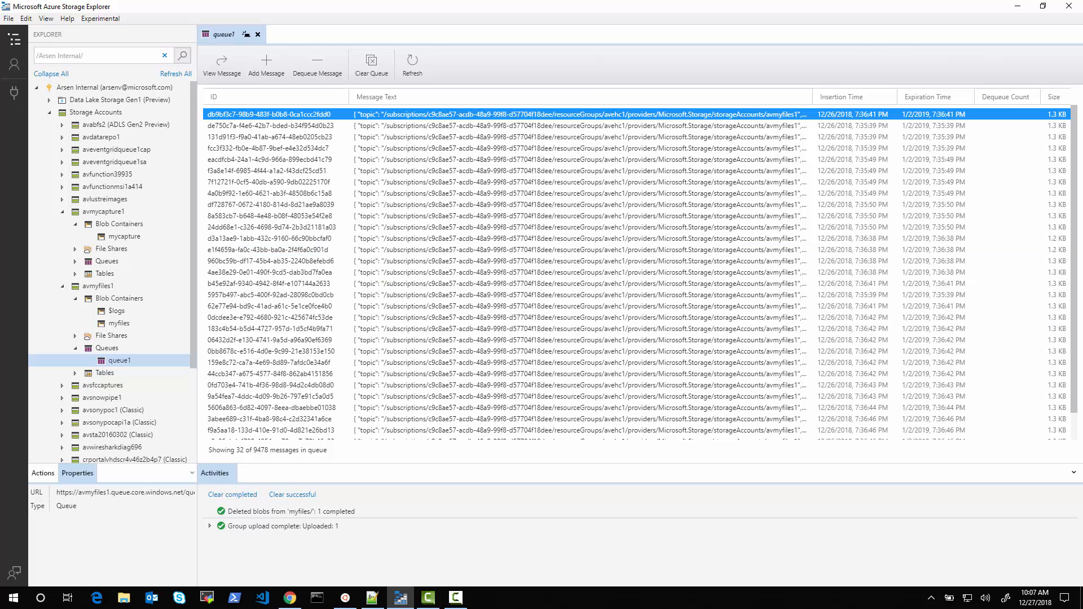
{"action": "left_click", "coordinate": [415, 60]}
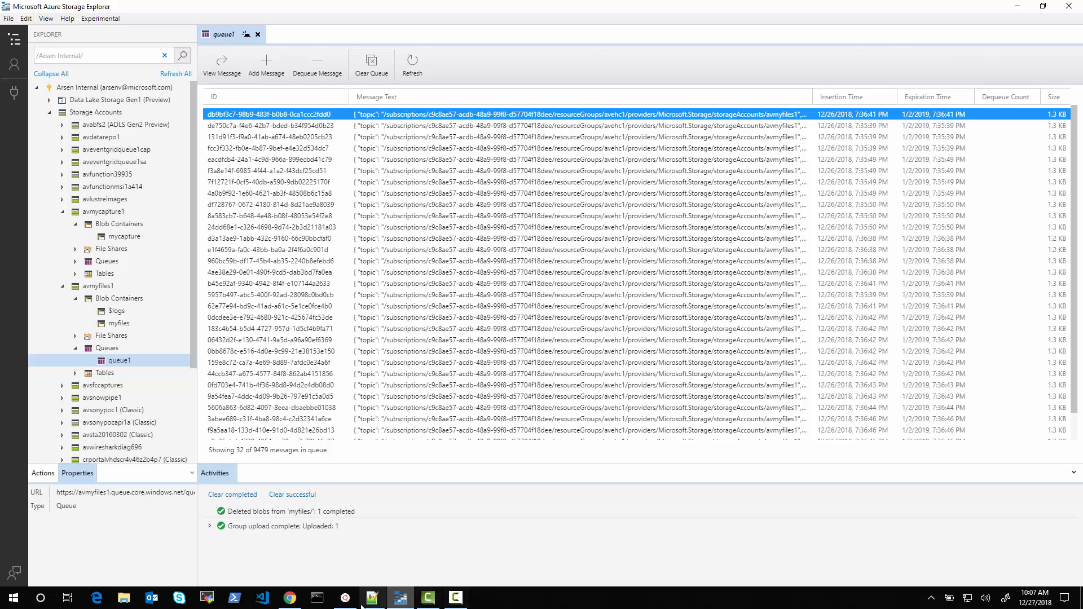
- Return to the Snowflake worksheet in Chrome, enlarge the query editor, and run select * from aveventgrid_capture
{"action": "mouse_move", "coordinate": [383, 606]}
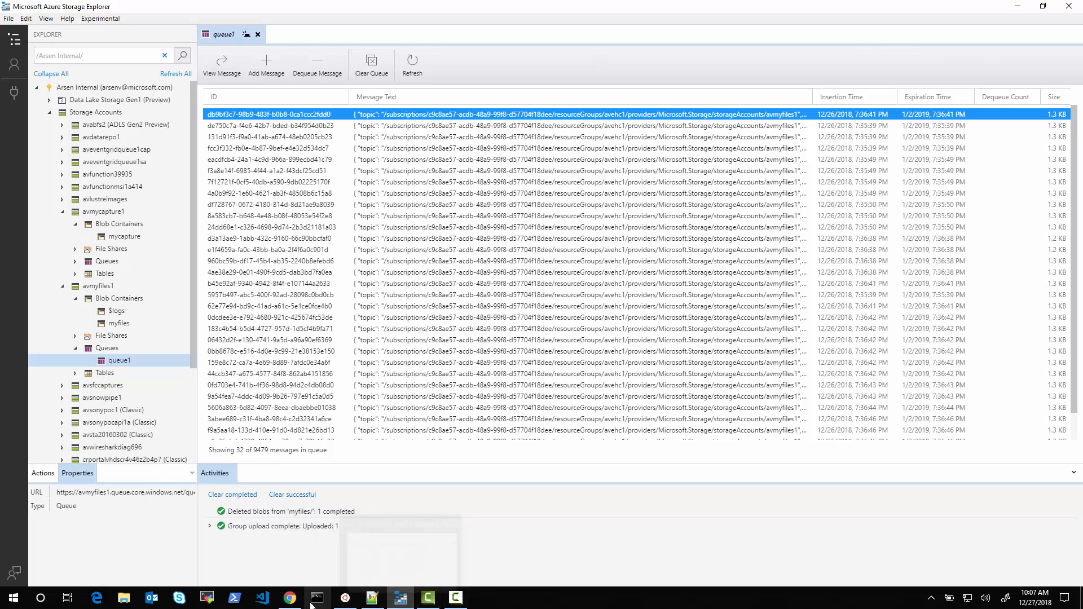
{"action": "left_click", "coordinate": [290, 597]}
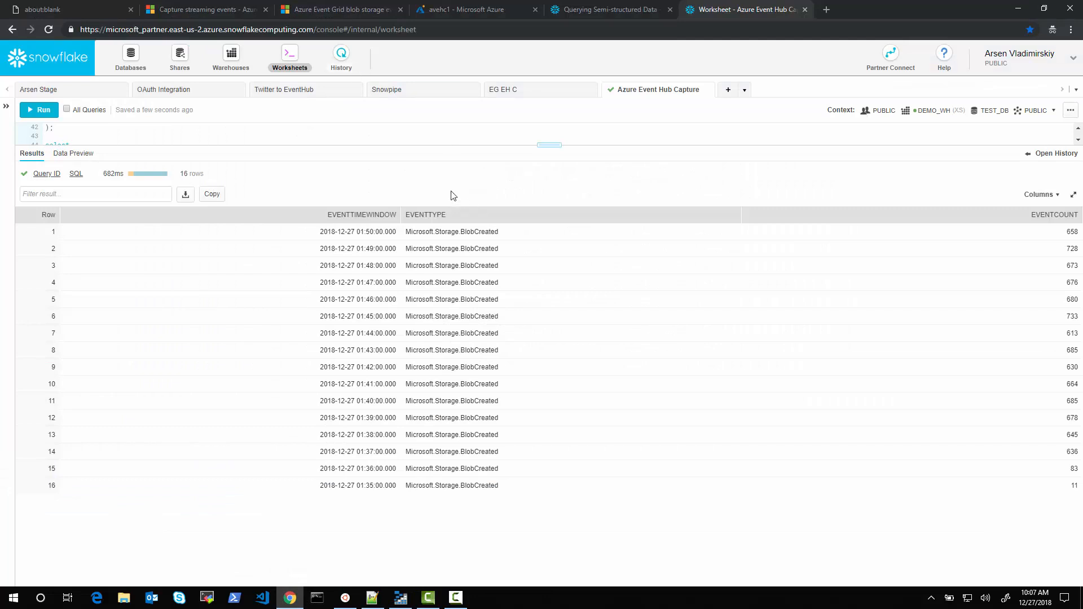
{"action": "left_click_drag", "start_coordinate": [550, 144], "coordinate": [551, 369]}
{"action": "scroll", "coordinate": [269, 263], "scroll_direction": "up", "scroll_amount": 2}
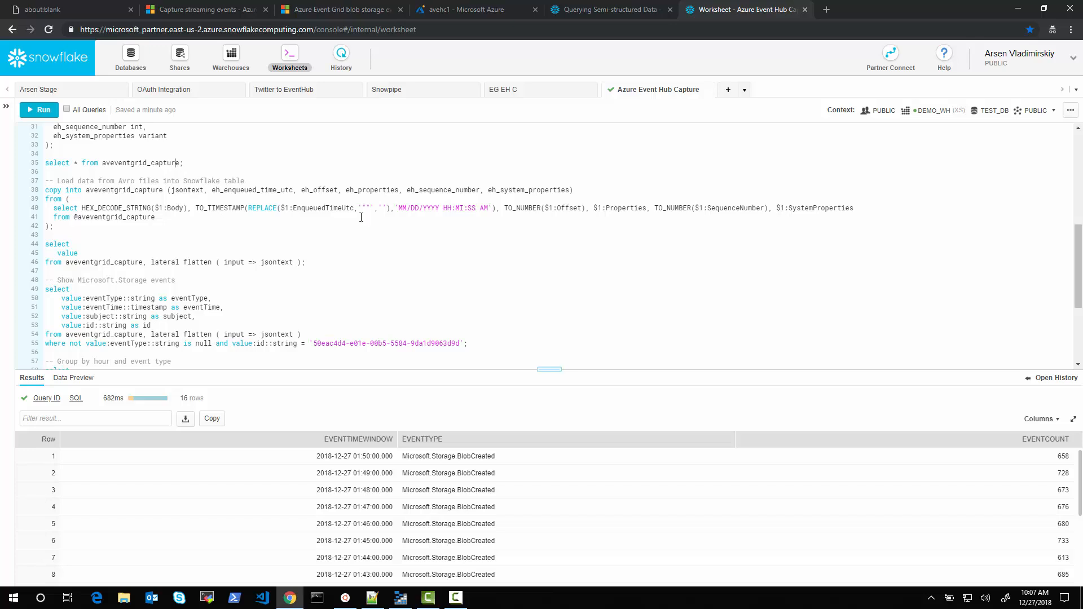
{"action": "key", "text": "ctrl+Return"}
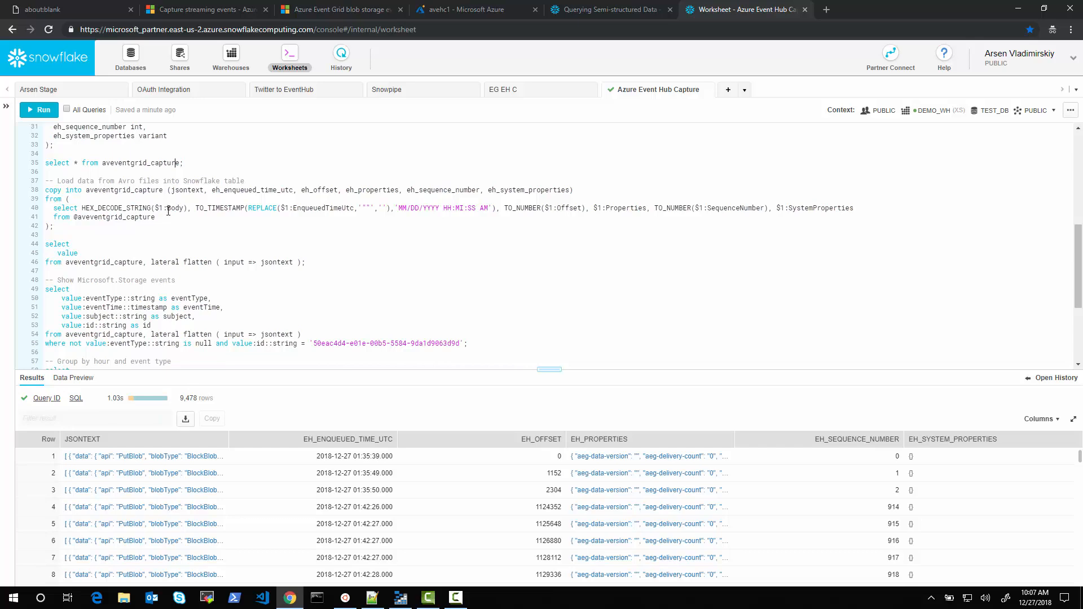
- Run the copy into aveventgrid_capture statement again for new Avro files, and resize the results area to inspect the loaded files
{"action": "key", "text": "ctrl+Return"}
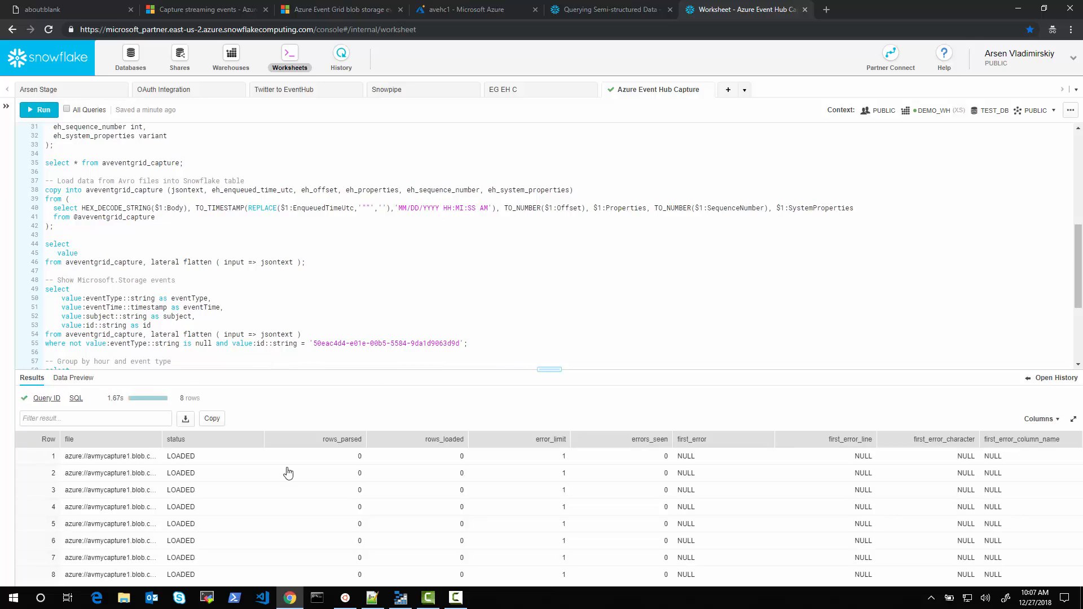
{"action": "left_click_drag", "start_coordinate": [948, 370], "coordinate": [948, 198]}
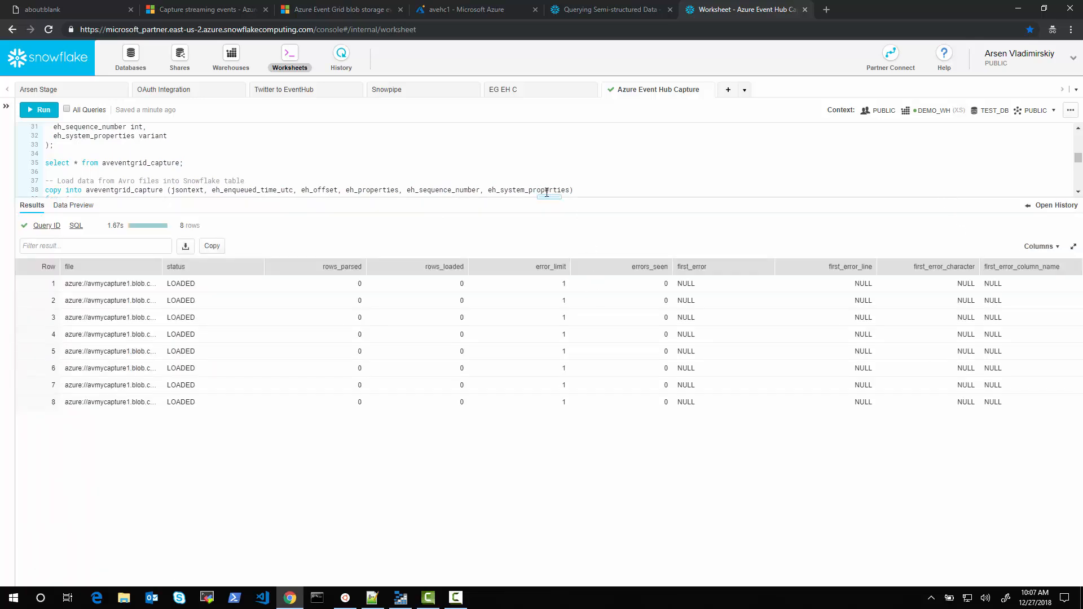
{"action": "left_click_drag", "start_coordinate": [545, 196], "coordinate": [545, 297]}
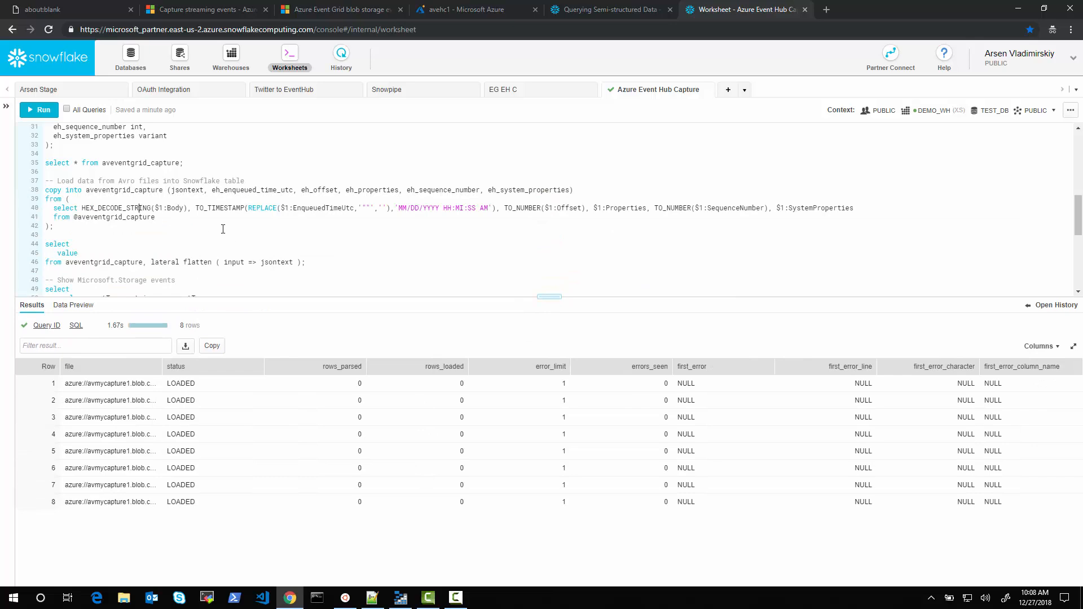
- Rerun the copy statement to load the latest captured Avro files, and widen the file column to show full paths
{"action": "key", "text": "ctrl+Return"}
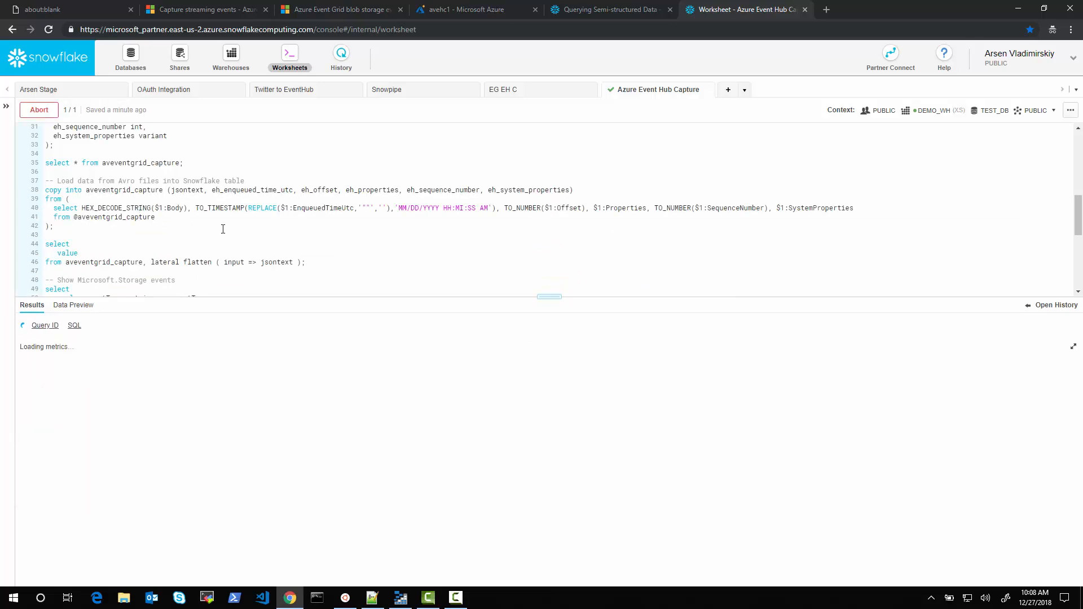
{"action": "key", "text": "ctrl+Return"}
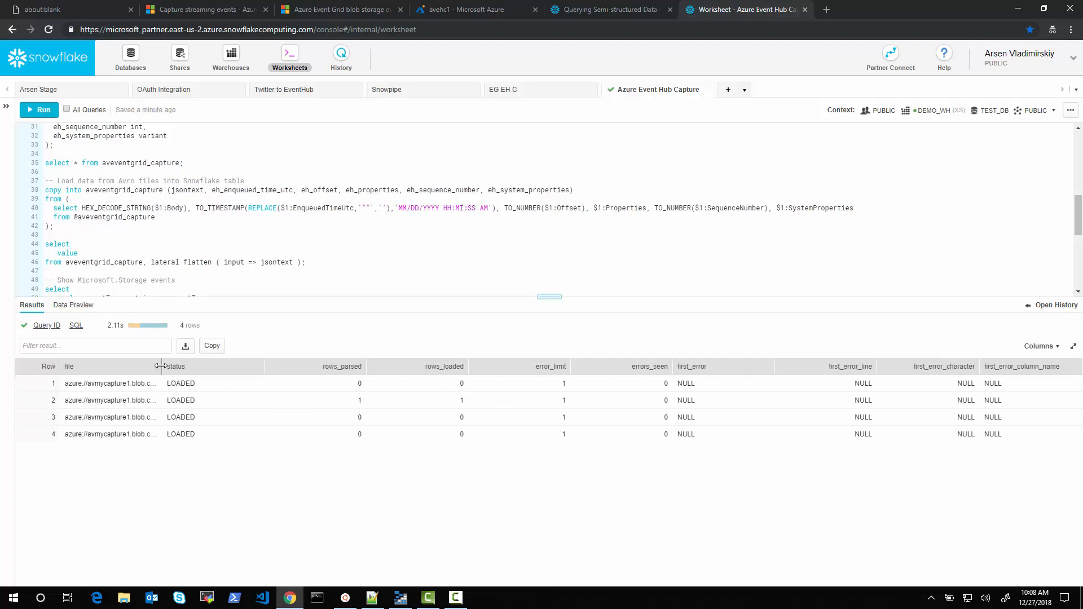
{"action": "left_click_drag", "start_coordinate": [162, 370], "coordinate": [611, 383]}
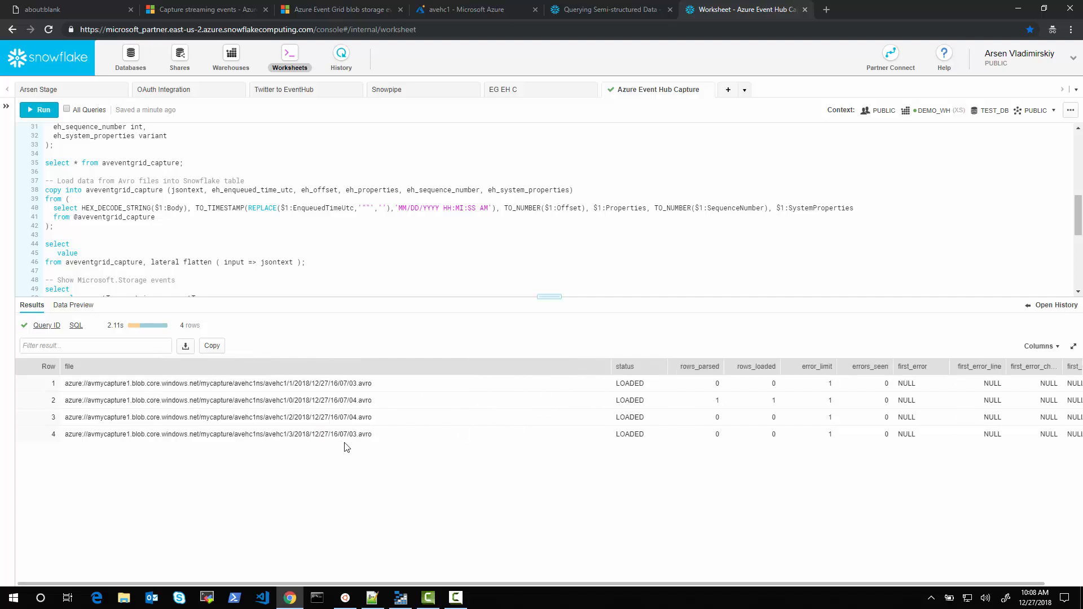
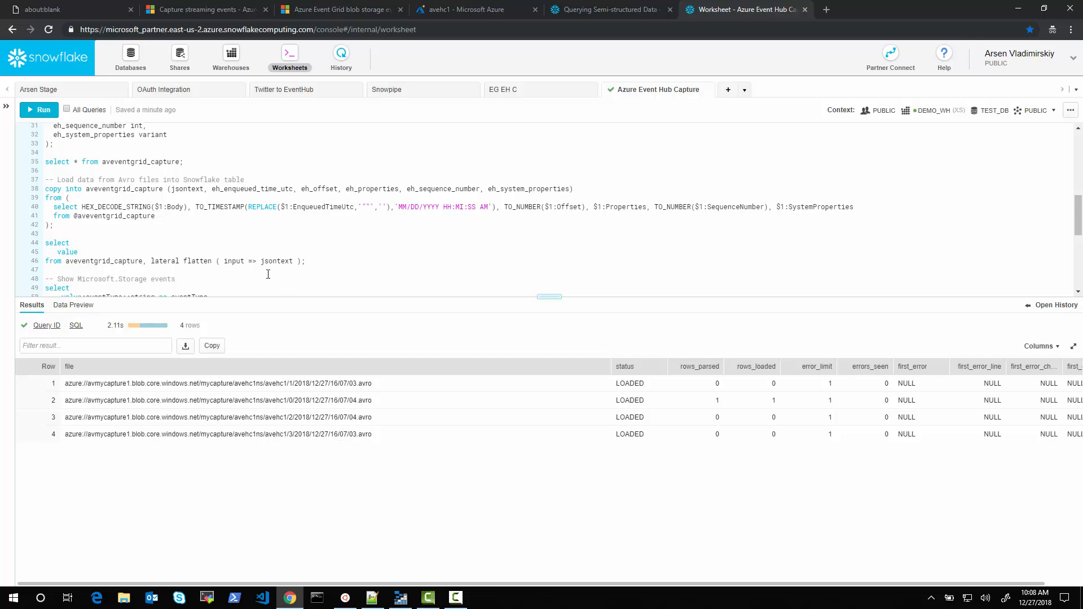
- Run the query grouping events by minute and event type, and highlight BlobDeleted in the newest result row
{"action": "scroll", "coordinate": [265, 275], "scroll_direction": "down", "scroll_amount": 3}
{"action": "scroll", "coordinate": [265, 274], "scroll_direction": "down", "scroll_amount": 5}
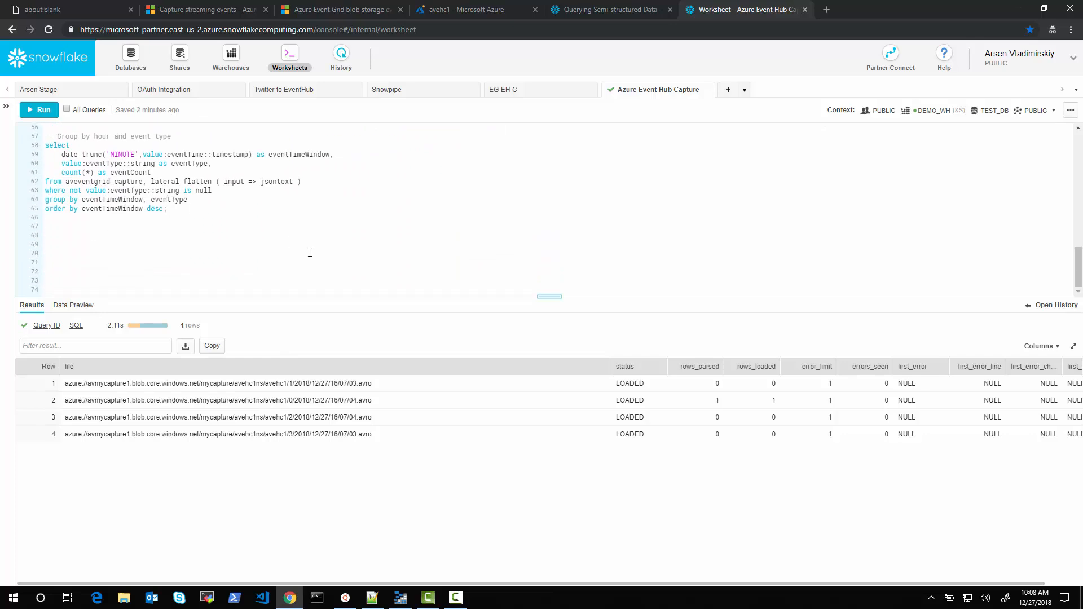
{"action": "key", "text": "ctrl+Return"}
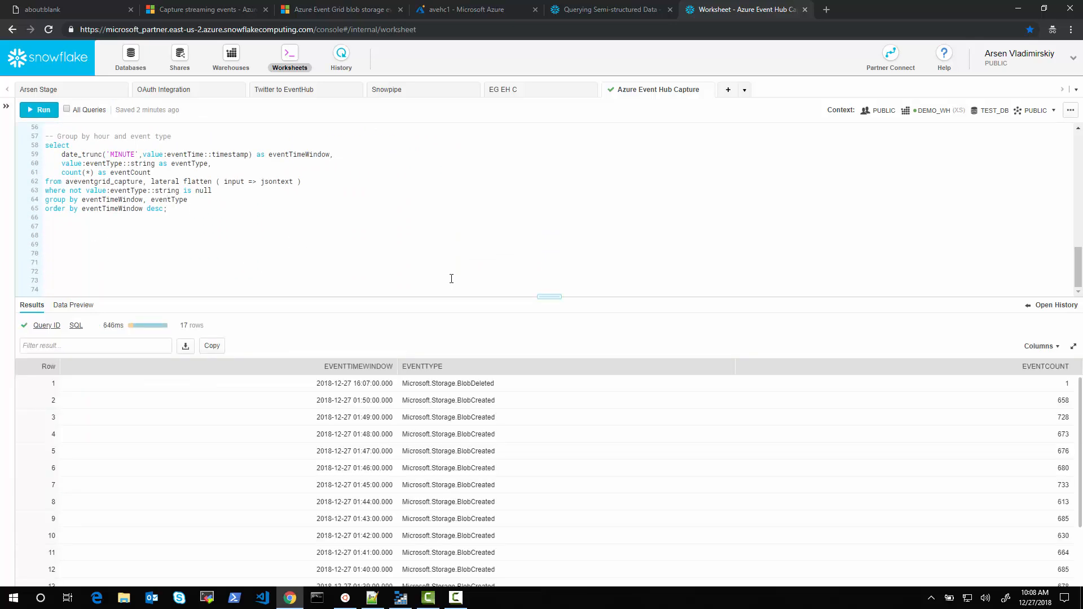
{"action": "double_click", "coordinate": [463, 384]}
- Switch to Azure Storage Explorer and permanently delete all folders and files in the myfiles container of avmyfiles1
{"action": "left_click", "coordinate": [401, 598]}
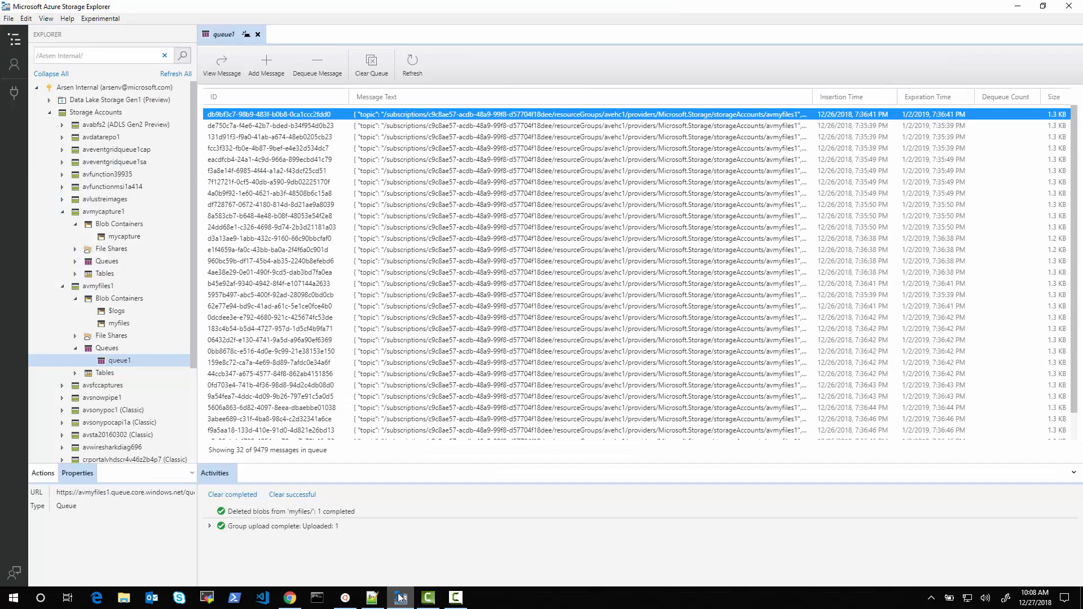
{"action": "left_click", "coordinate": [119, 323]}
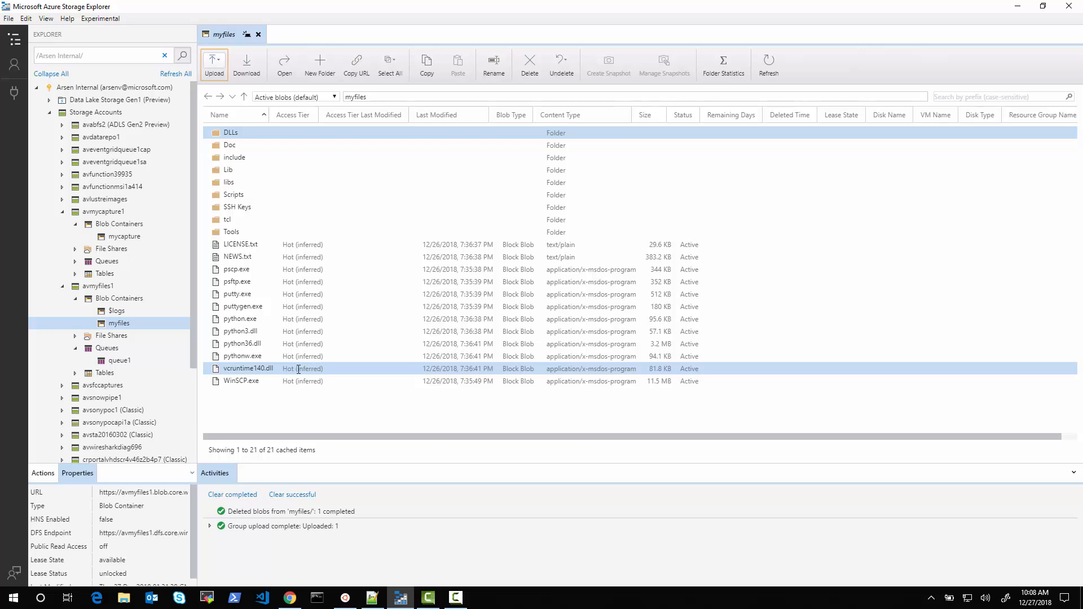
{"action": "left_click", "coordinate": [246, 383], "text": "shift"}
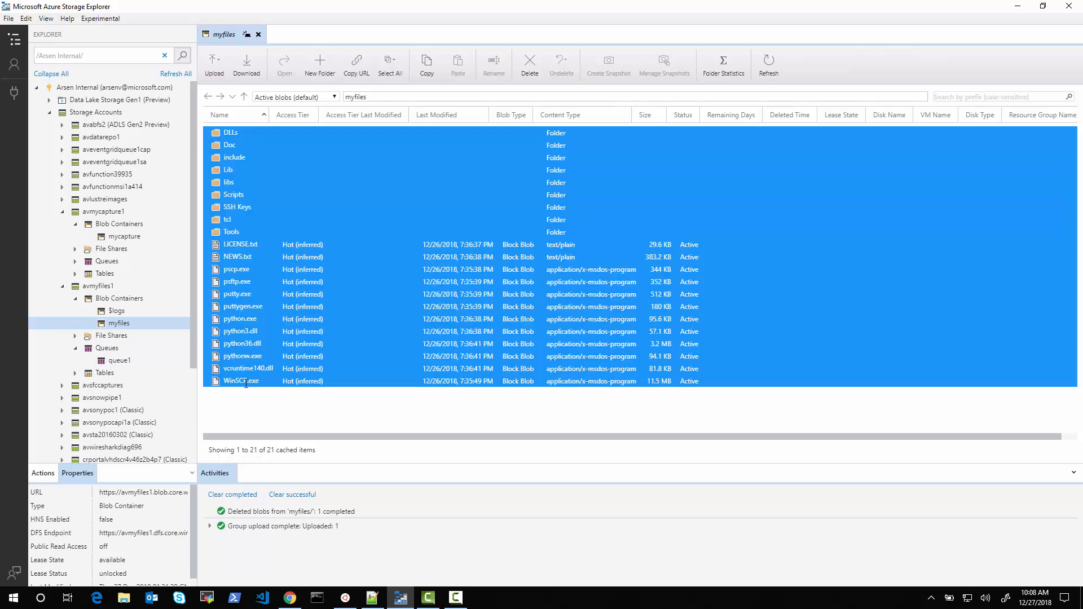
{"action": "right_click", "coordinate": [260, 337]}
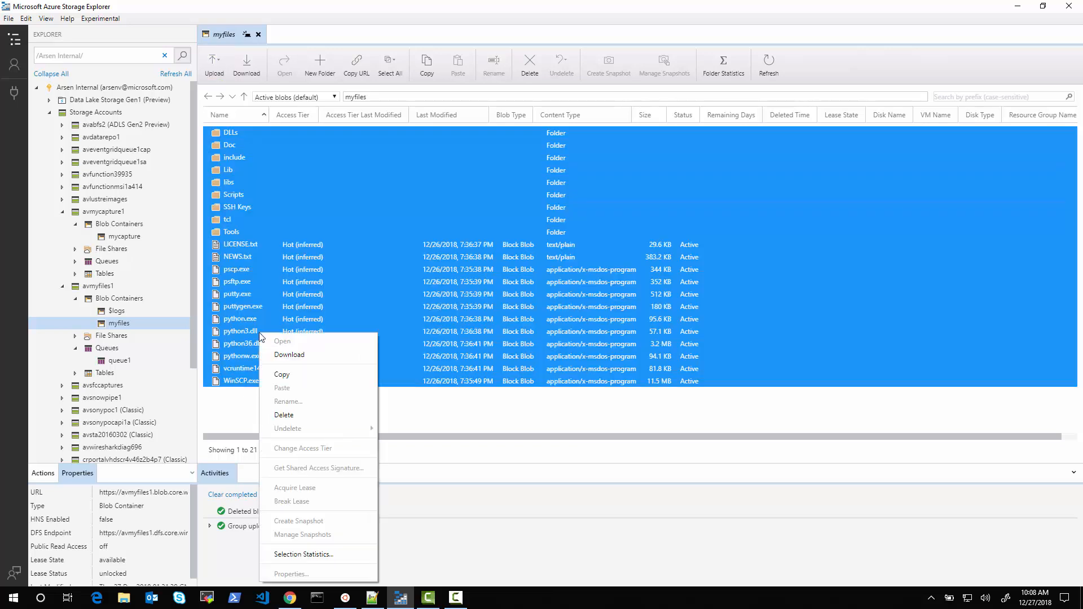
{"action": "left_click", "coordinate": [309, 421]}
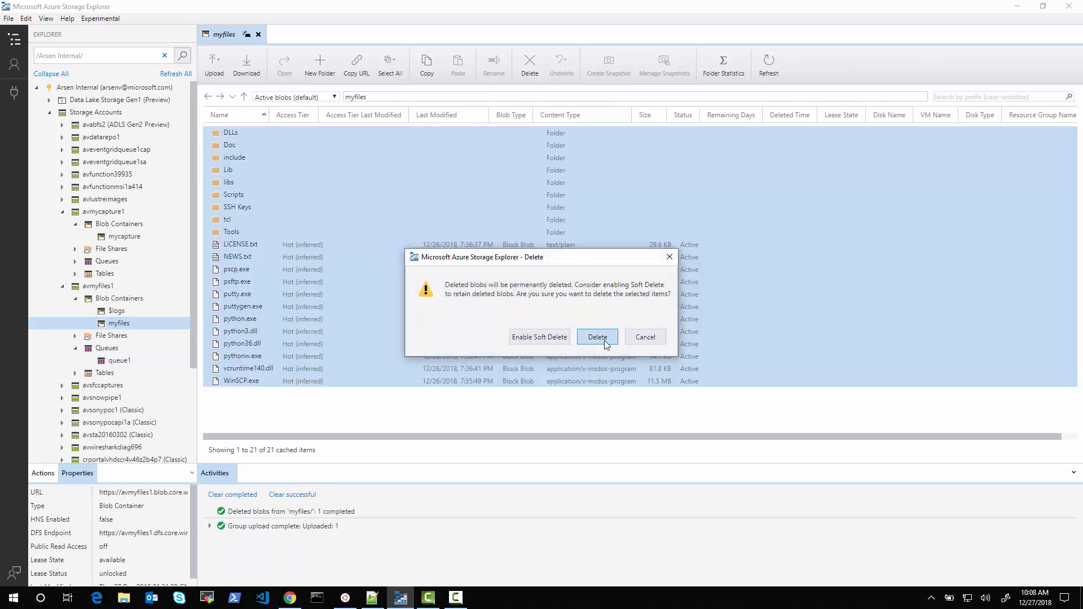
{"action": "left_click", "coordinate": [598, 338]}
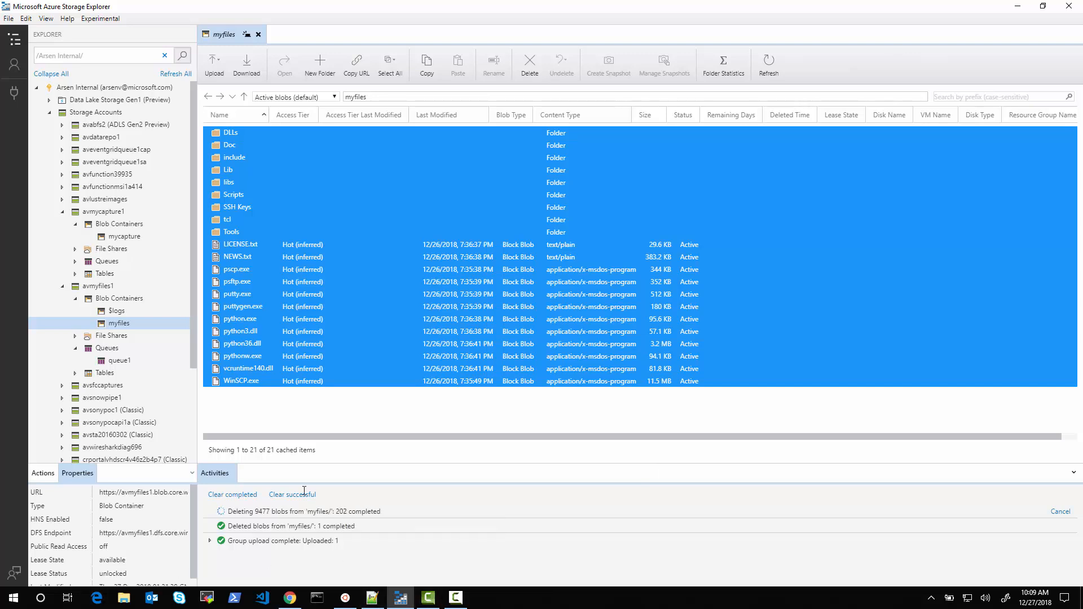
- Open queue1 under avmyfiles1 and refresh its messages repeatedly to watch the delete events arrive
{"action": "left_click", "coordinate": [116, 359]}
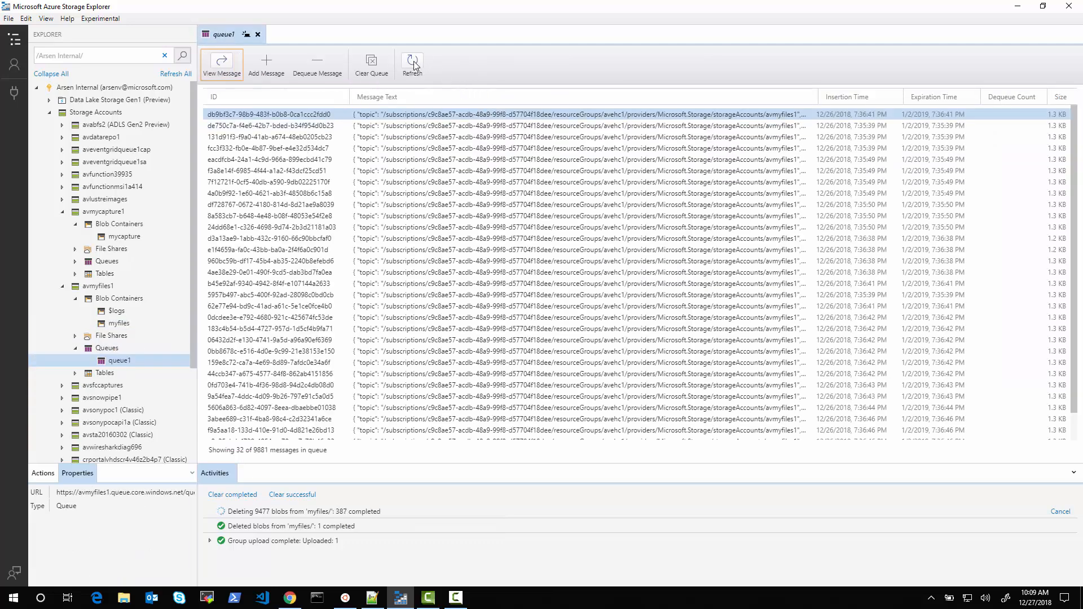
{"action": "left_click", "coordinate": [414, 64]}
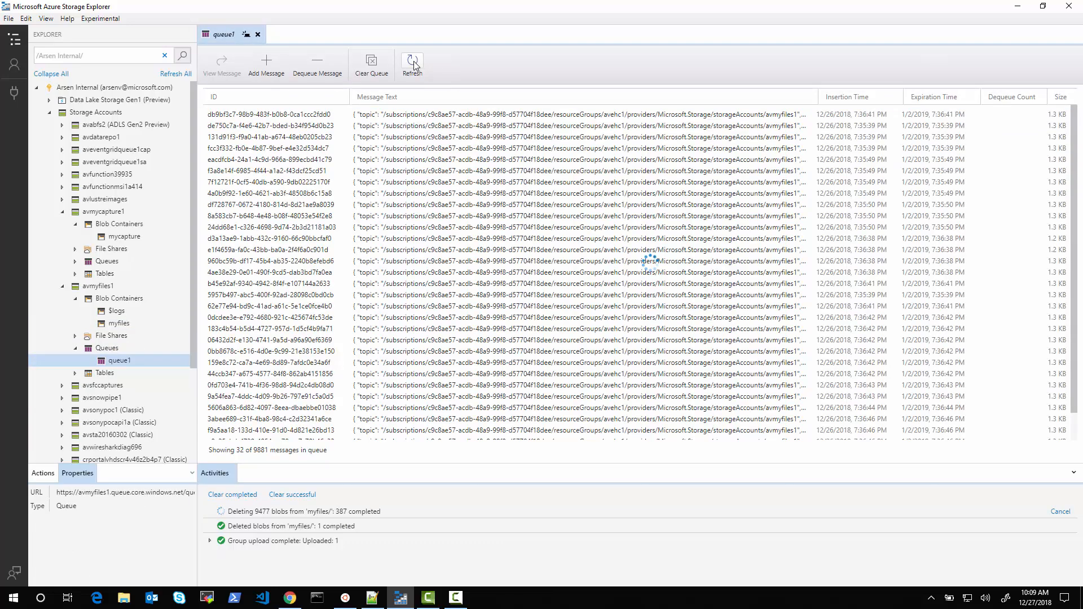
{"action": "left_click", "coordinate": [414, 63]}
{"action": "left_click", "coordinate": [414, 64]}
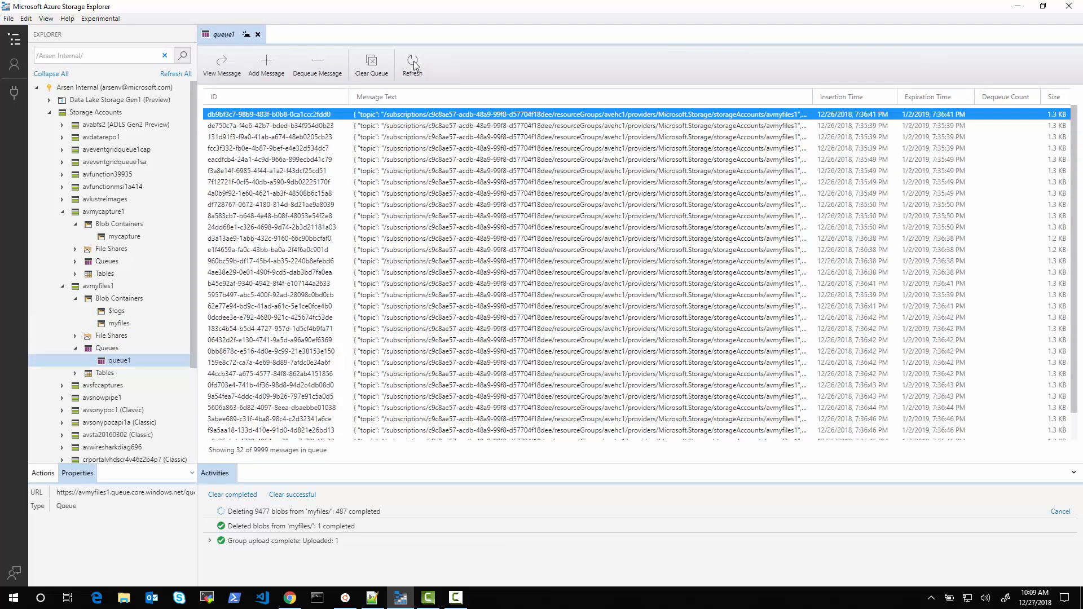
{"action": "left_click", "coordinate": [415, 60]}
{"action": "left_click", "coordinate": [414, 61]}
{"action": "left_click", "coordinate": [414, 61]}
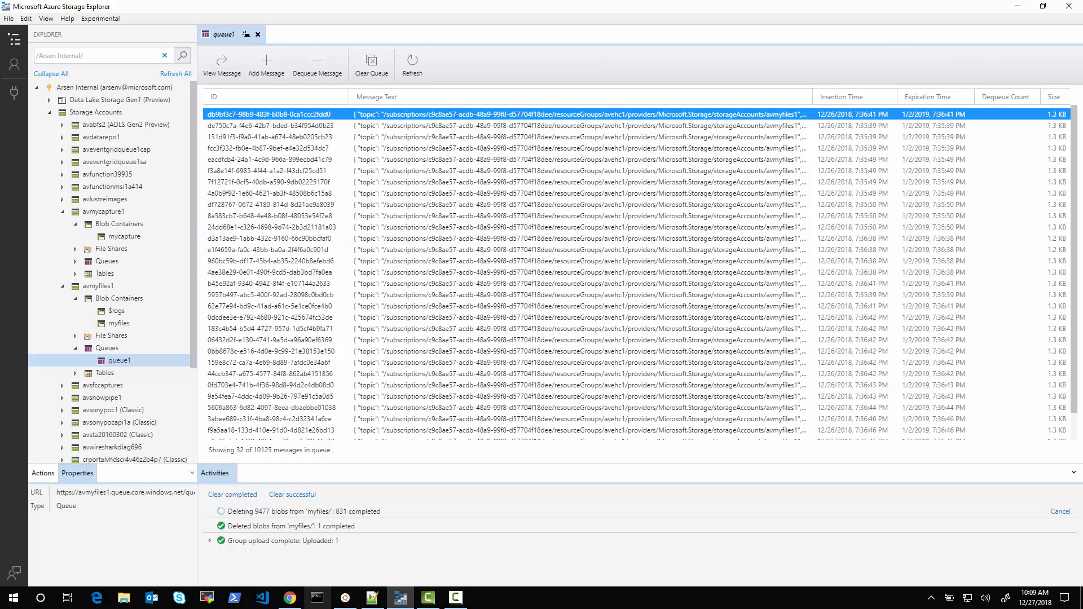
- Switch to the Azure portal in Chrome, open the avehc1ns Event Hubs namespace, and refresh its request metrics
{"action": "left_click", "coordinate": [292, 599]}
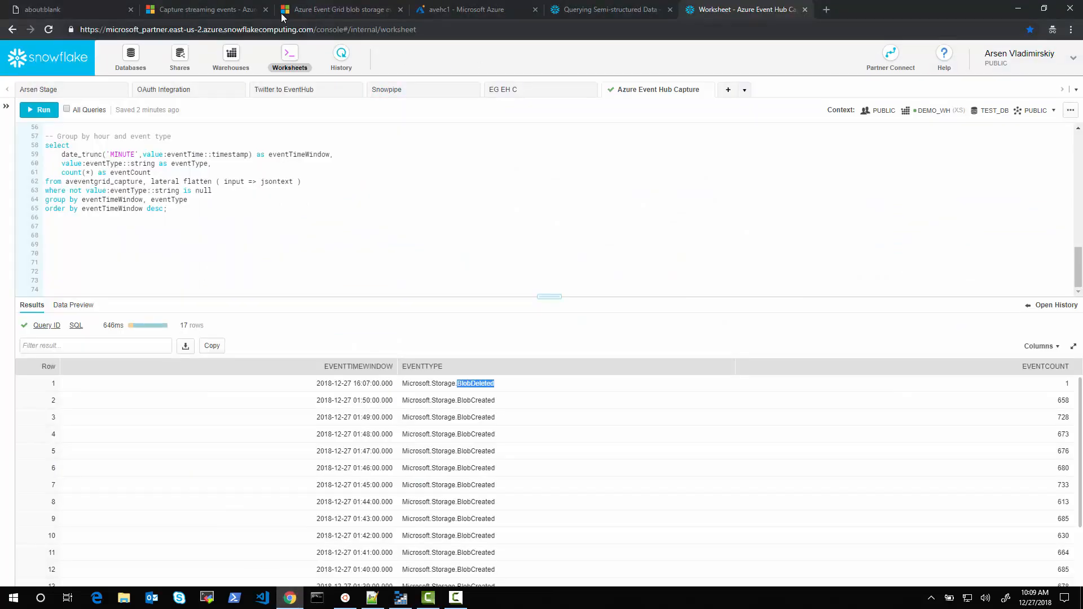
{"action": "left_click", "coordinate": [466, 12]}
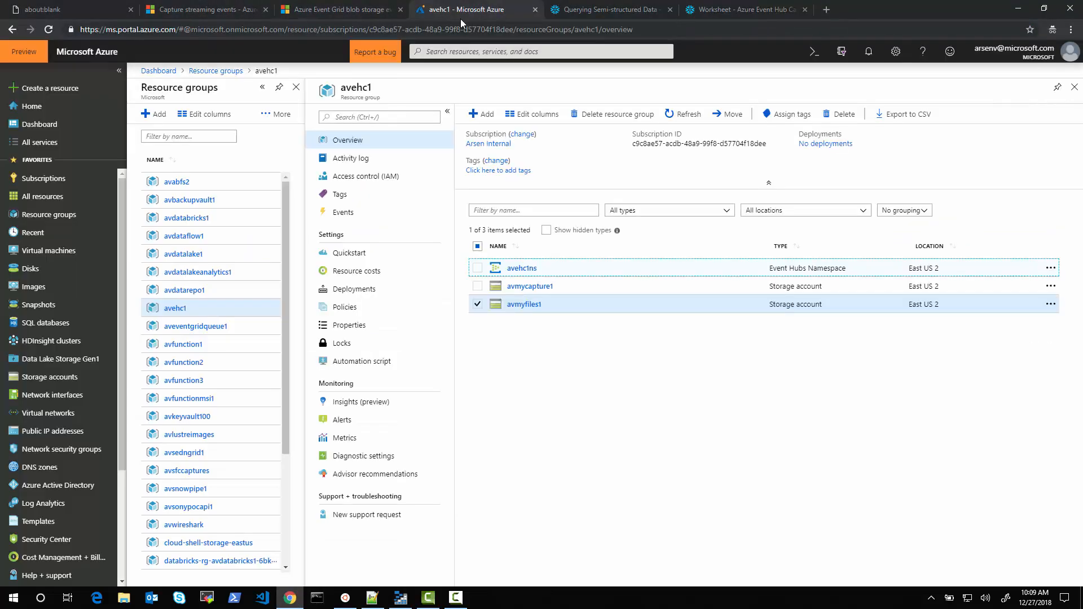
{"action": "left_click", "coordinate": [527, 268]}
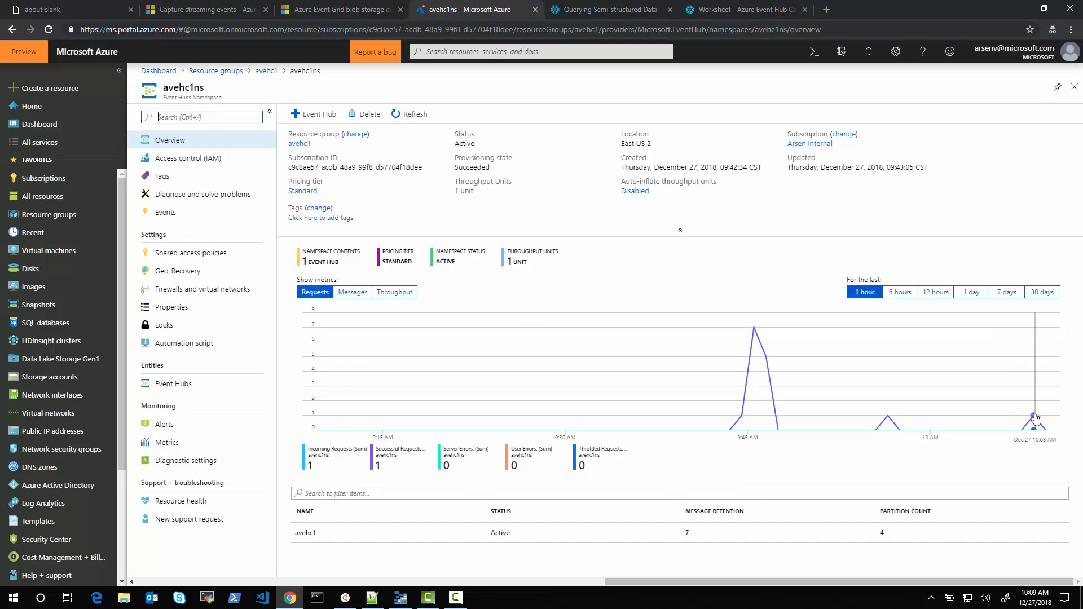
{"action": "left_click", "coordinate": [412, 115]}
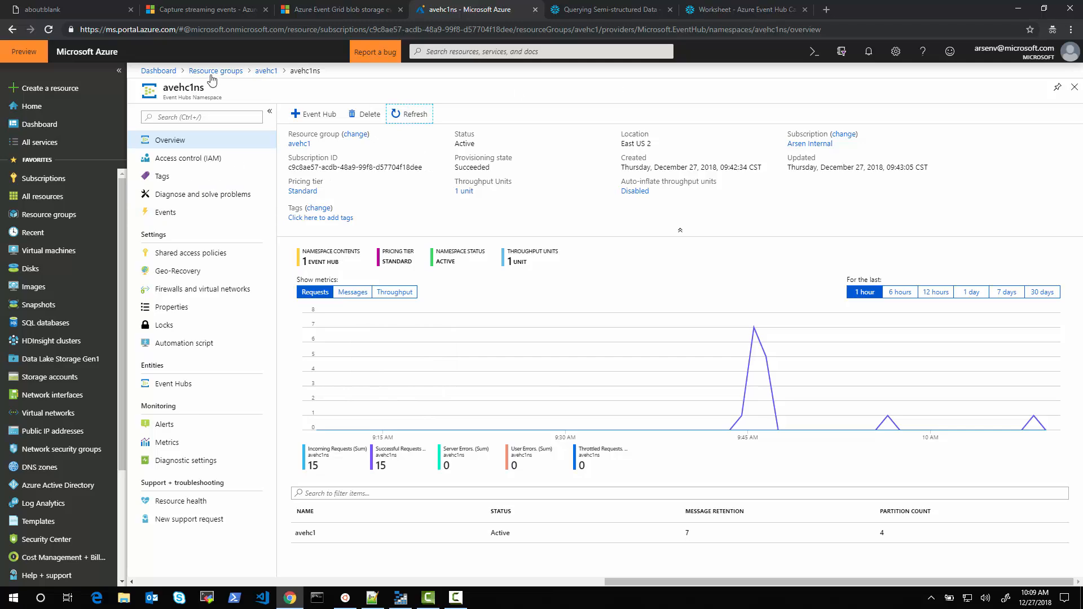
- Go back to the avehc1 resource group, open the Events page of the avmyfiles1 storage account, and refresh its metrics
{"action": "left_click", "coordinate": [266, 70]}
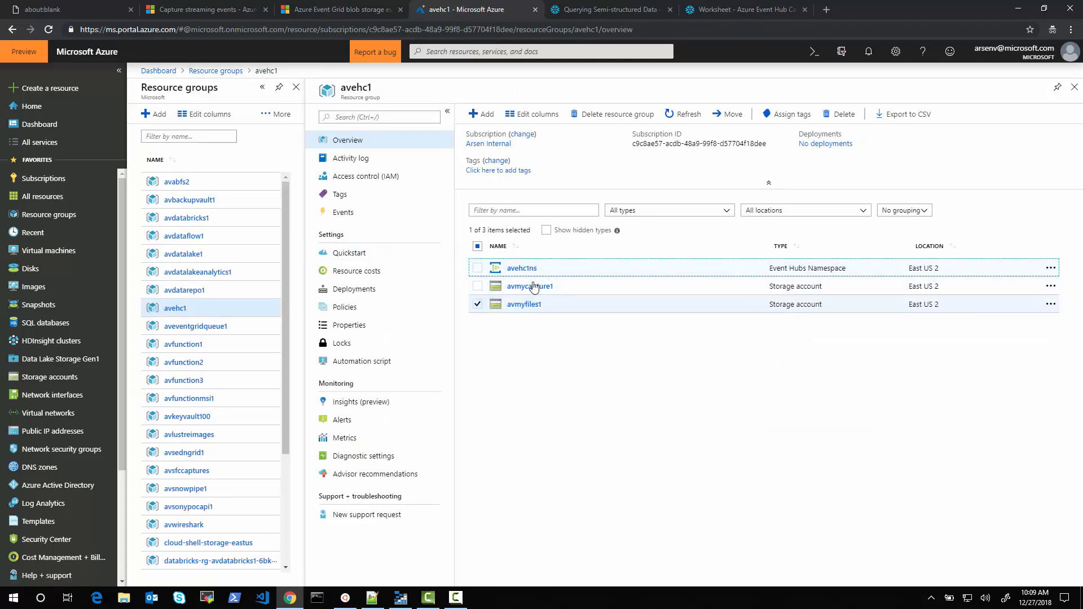
{"action": "left_click", "coordinate": [524, 305]}
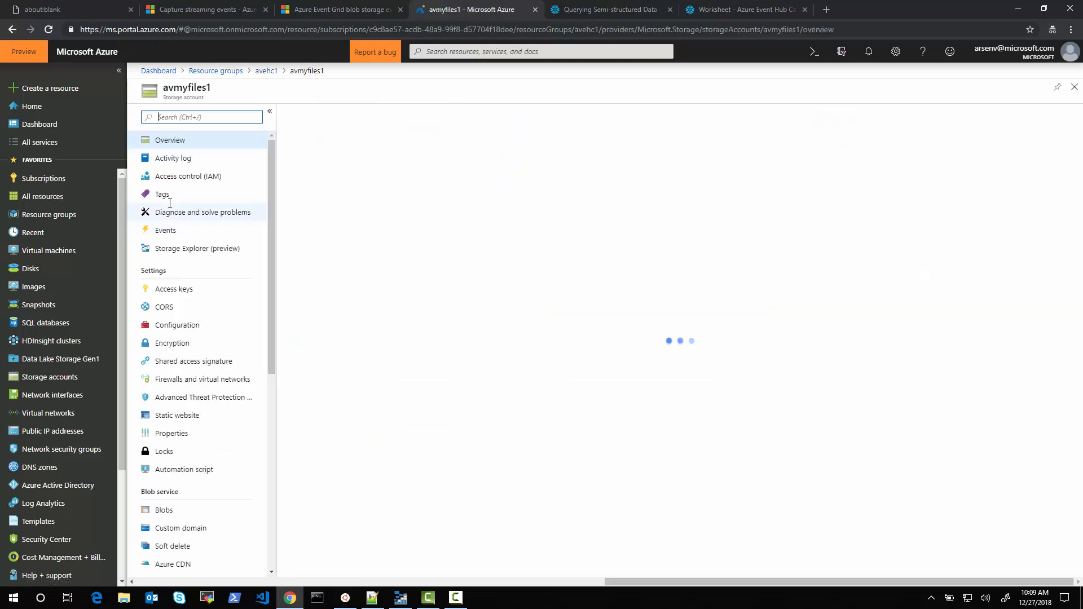
{"action": "left_click", "coordinate": [166, 234]}
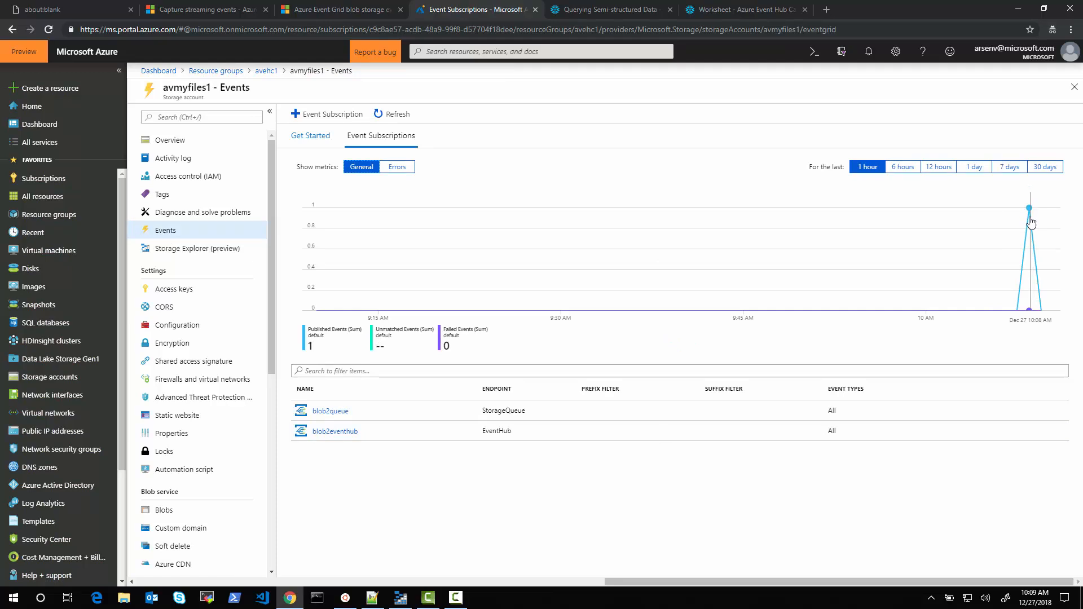
{"action": "left_click", "coordinate": [395, 114]}
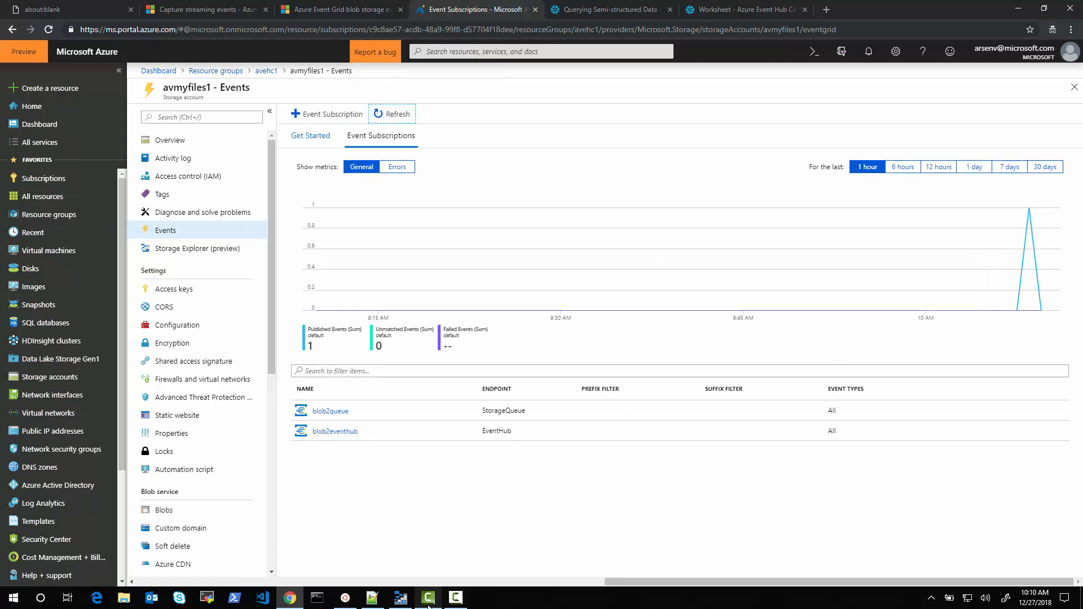
- Return to Azure Storage Explorer to check the deletion progress and refresh the queue1 messages again
{"action": "left_click", "coordinate": [401, 598]}
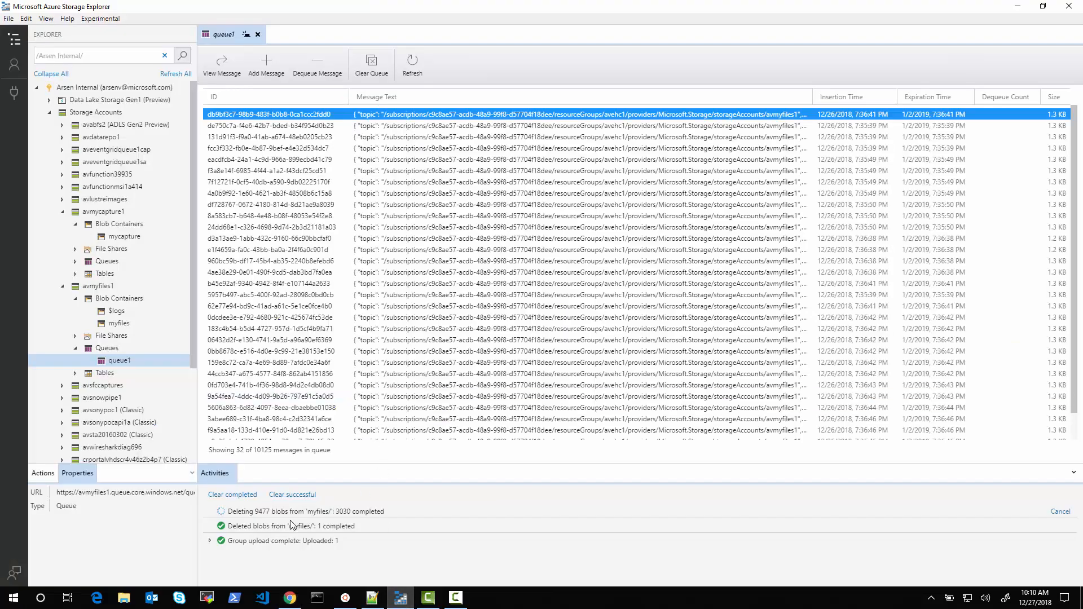
{"action": "left_click", "coordinate": [412, 67]}
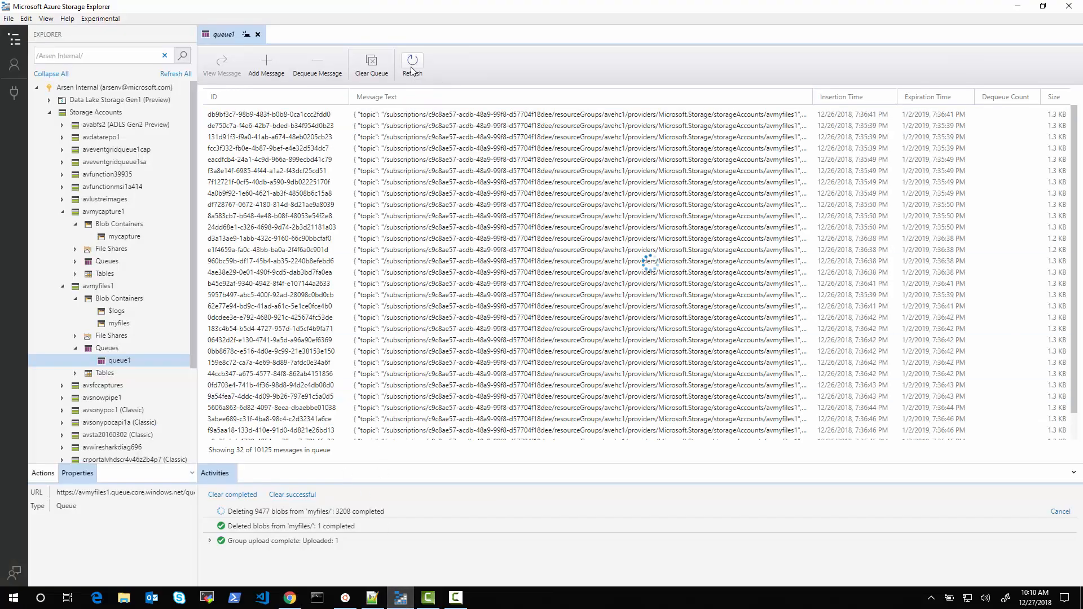
{"action": "left_click", "coordinate": [412, 67]}
{"action": "left_click", "coordinate": [412, 67]}
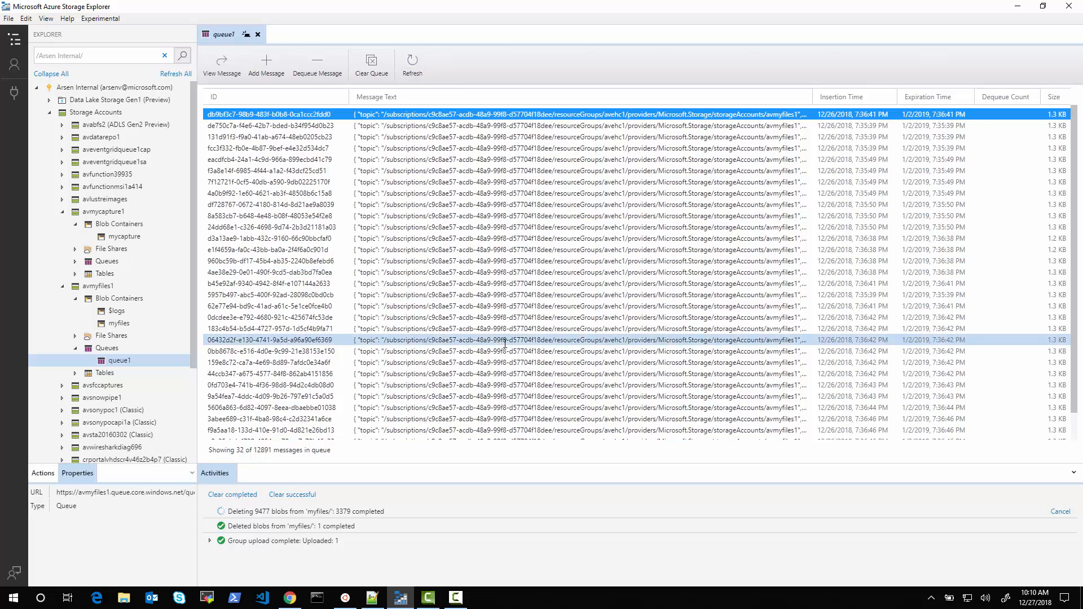
- Return to the Snowflake worksheet in Chrome, enlarge the query editor, and rerun the copy into aveventgrid_capture statement
{"action": "left_click", "coordinate": [290, 598]}
{"action": "left_click", "coordinate": [577, 11]}
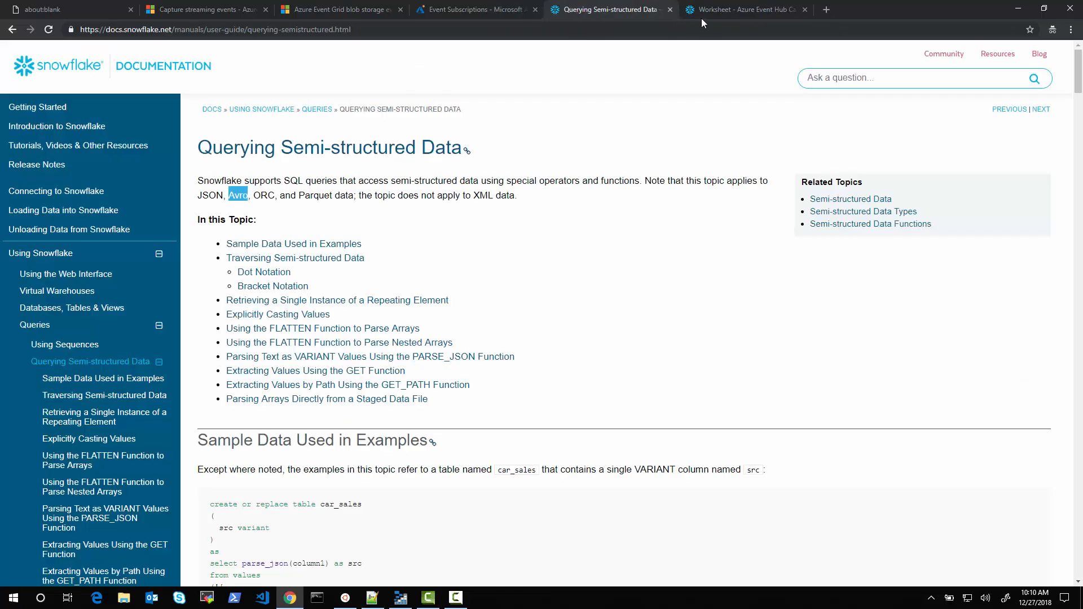
{"action": "left_click", "coordinate": [714, 11]}
{"action": "scroll", "coordinate": [231, 251], "scroll_direction": "up", "scroll_amount": 4}
{"action": "scroll", "coordinate": [231, 251], "scroll_direction": "up", "scroll_amount": 2}
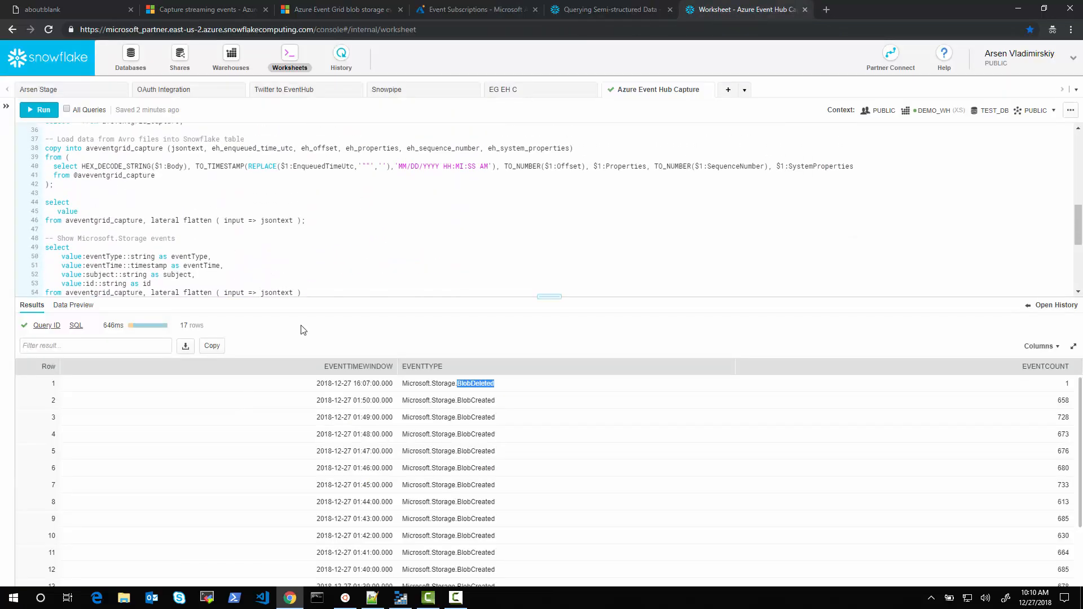
{"action": "left_click_drag", "start_coordinate": [548, 297], "coordinate": [550, 366]}
{"action": "scroll", "coordinate": [73, 218], "scroll_direction": "up", "scroll_amount": 1}
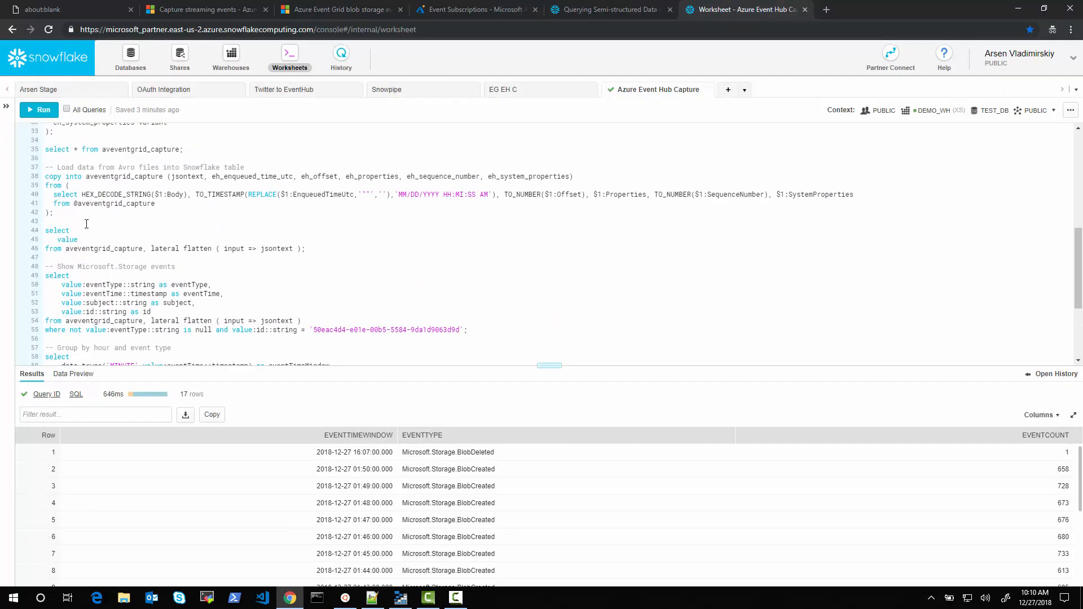
{"action": "left_click_drag", "start_coordinate": [62, 211], "coordinate": [46, 176]}
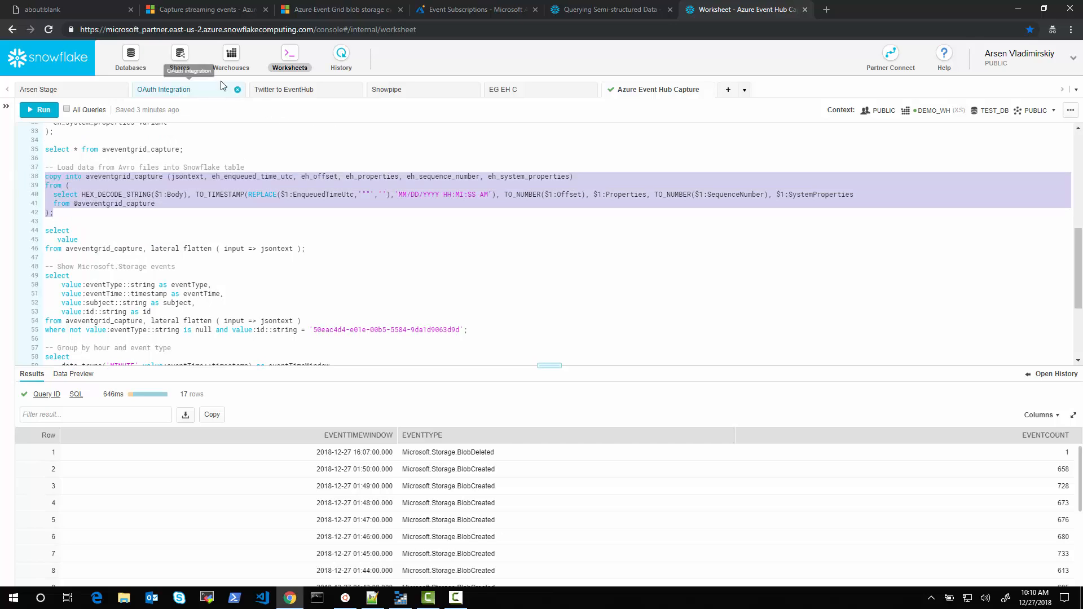
{"action": "left_click", "coordinate": [489, 192]}
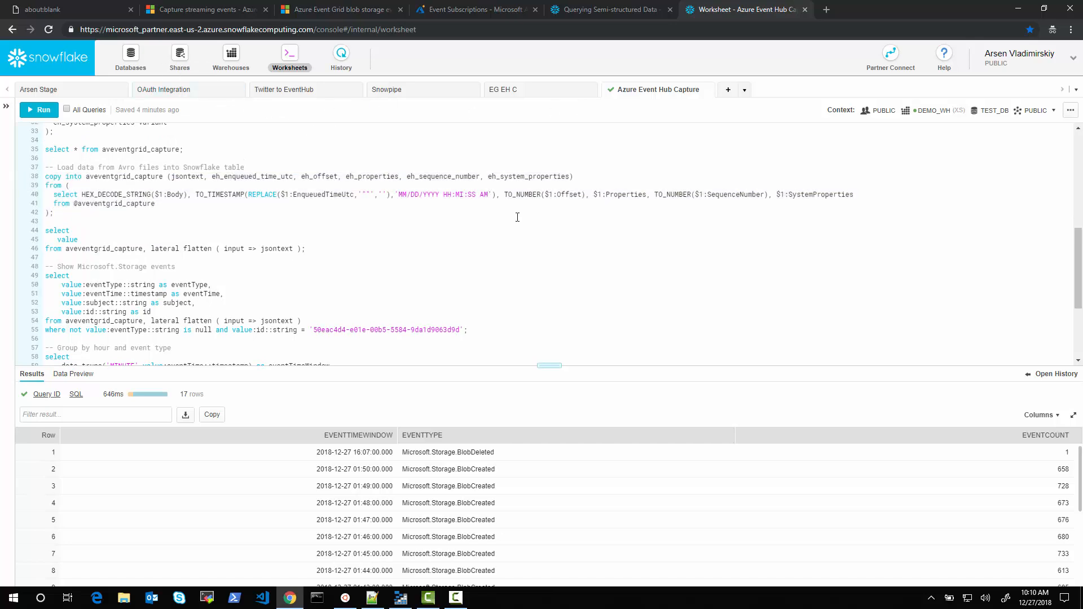
{"action": "key", "text": "ctrl+Return"}
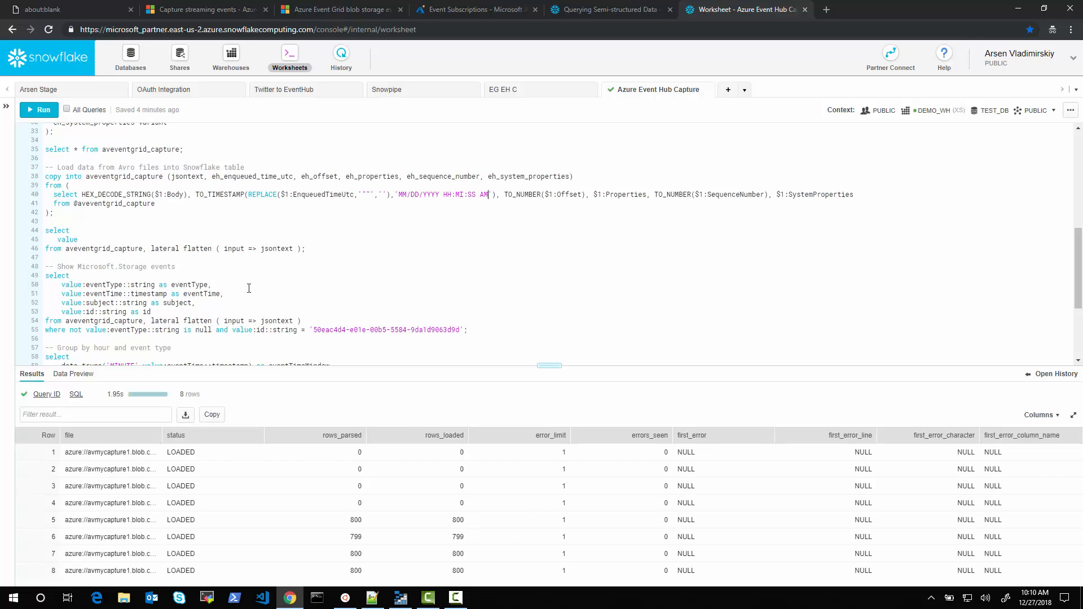
- Run the Microsoft.Storage events query, then comment out its value:id filter with //, end the statement before it, and rerun it
{"action": "scroll", "coordinate": [249, 289], "scroll_direction": "down", "scroll_amount": 2}
{"action": "left_click", "coordinate": [184, 250]}
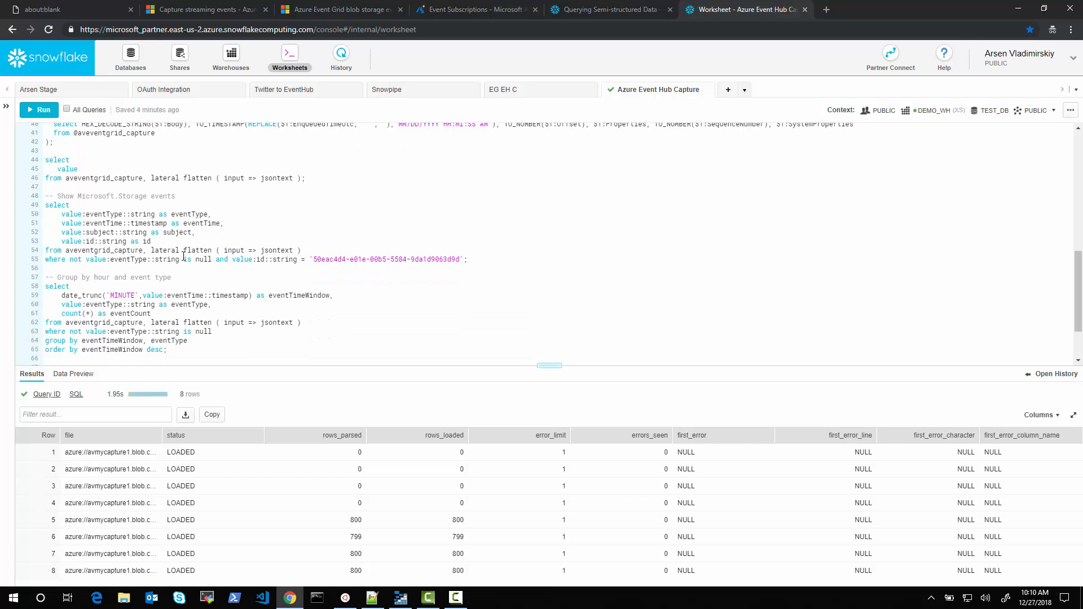
{"action": "key", "text": "ctrl+Return"}
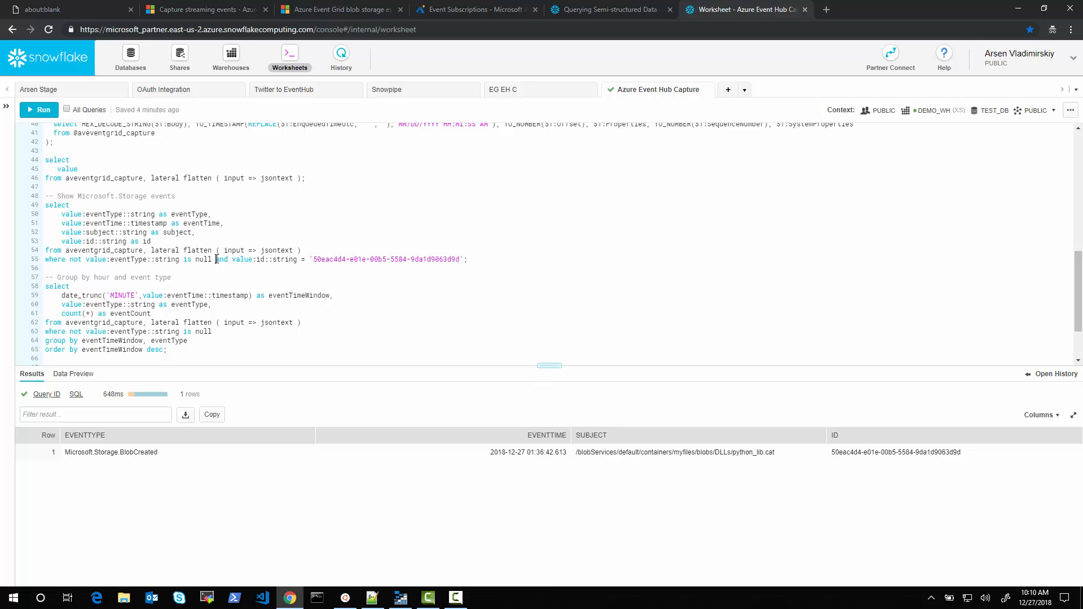
{"action": "type", "text": "/*"}
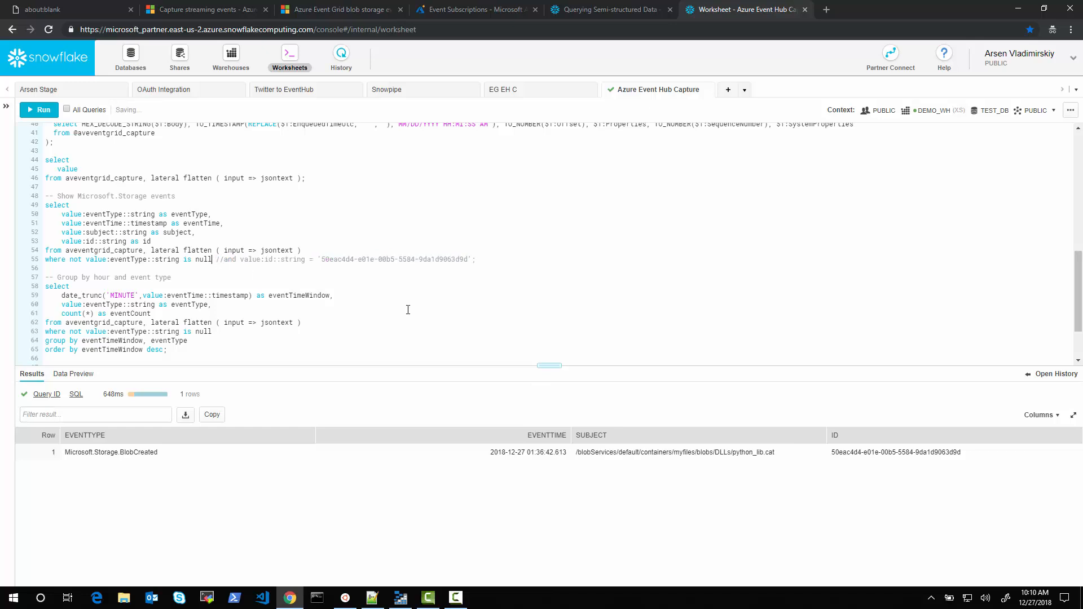
{"action": "type", "text": ";"}
{"action": "key", "text": "ctrl+Return"}
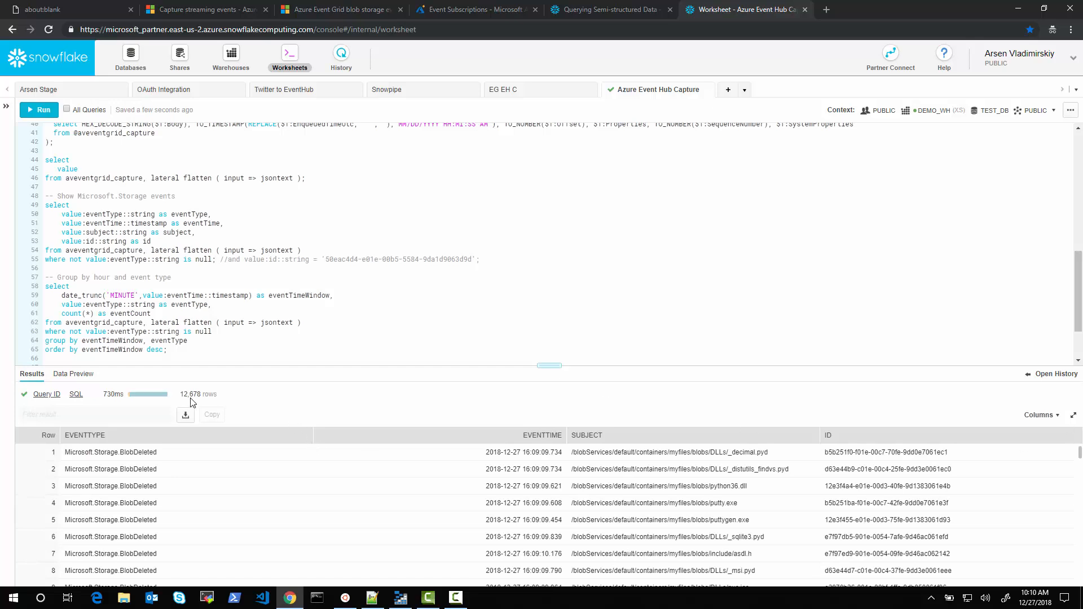
- Rerun the query counting events per minute and event type to include the newly loaded delete events
{"action": "left_click", "coordinate": [355, 357]}
{"action": "key", "text": "ctrl+Return"}
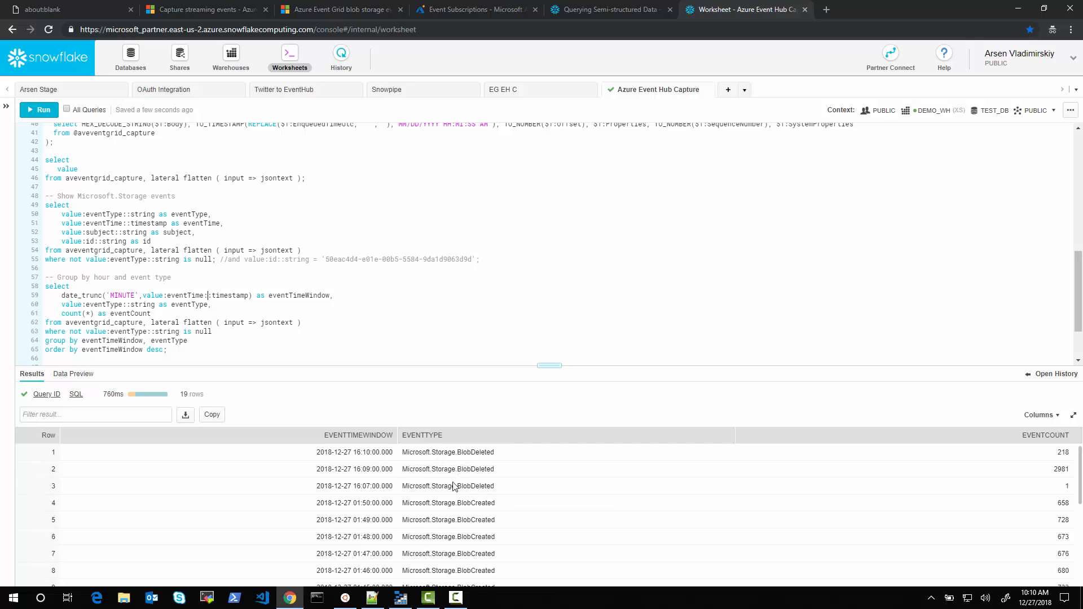
{"action": "scroll", "coordinate": [162, 301], "scroll_direction": "down", "scroll_amount": 2}
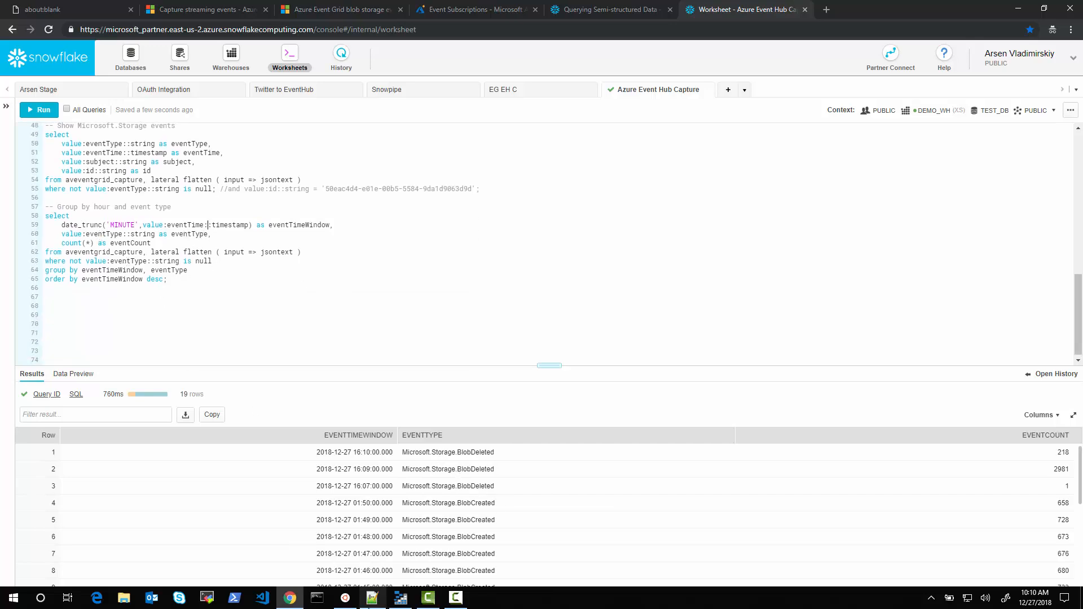
- Switch to Azure Storage Explorer, open the myfiles blob container, and refresh it to check that the bulk deletion has finished
{"action": "left_click", "coordinate": [400, 600]}
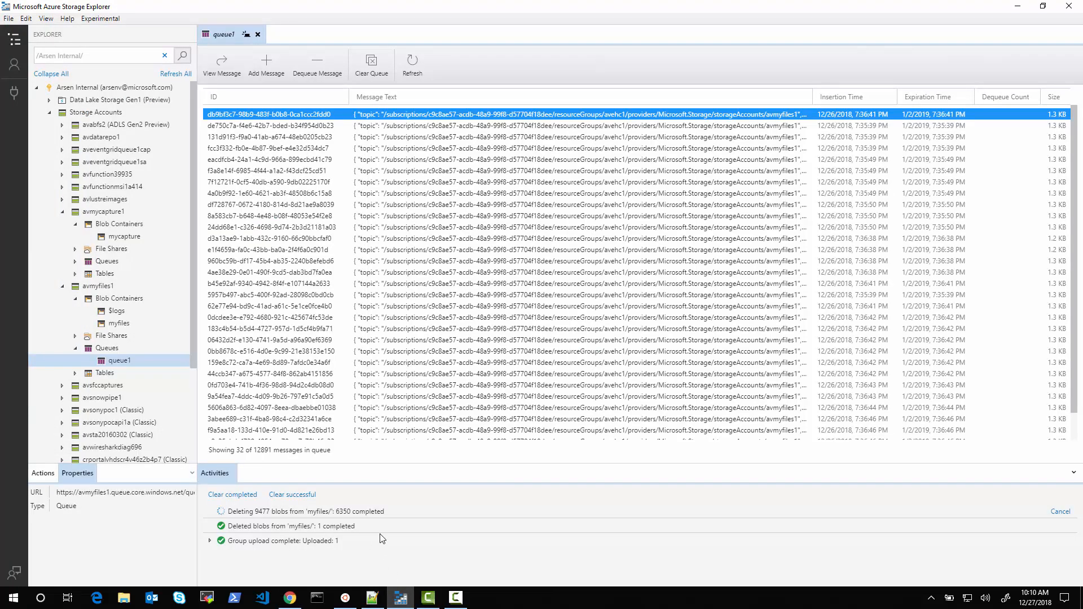
{"action": "left_click", "coordinate": [119, 324]}
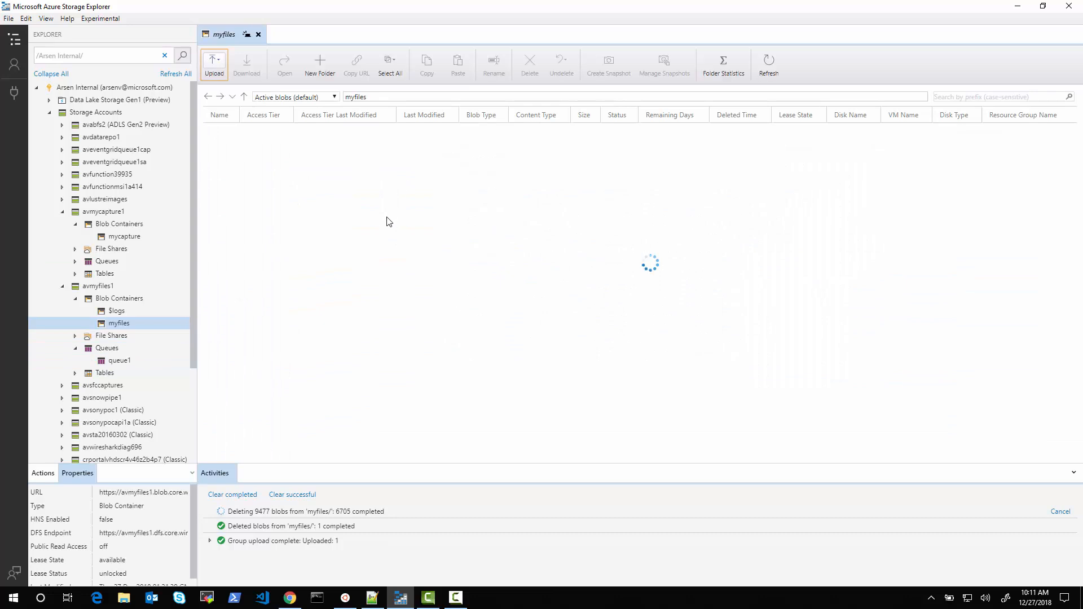
{"action": "left_click", "coordinate": [774, 75]}
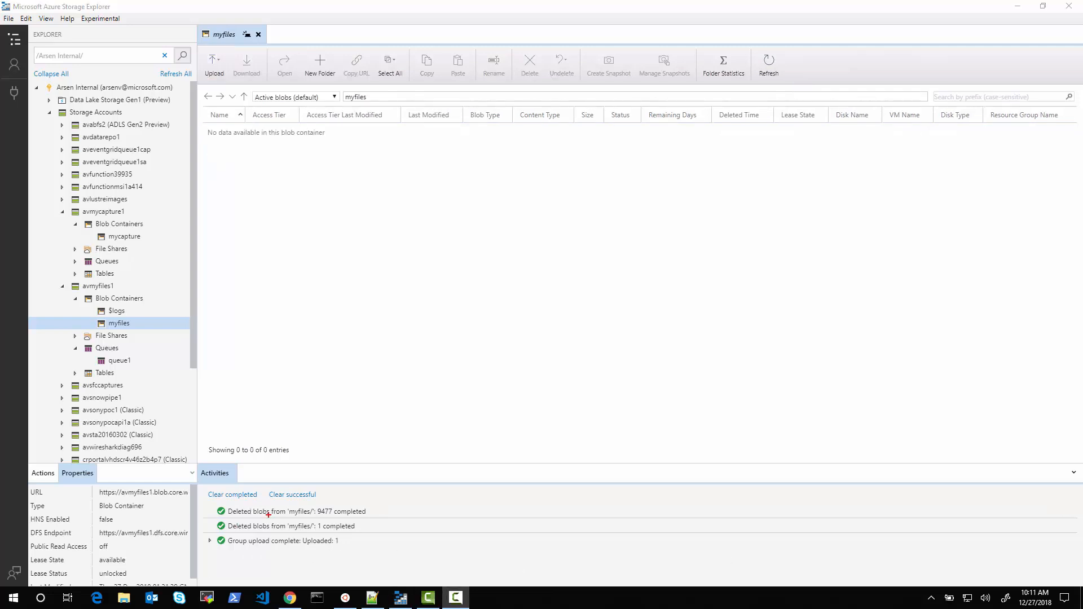
{"action": "left_click_drag", "start_coordinate": [308, 499], "coordinate": [393, 518]}
- Switch to the Azure portal in Chrome, refresh the avmyfiles1 event metrics, and open the blob2eventhub subscription's metrics
{"action": "left_click", "coordinate": [290, 598]}
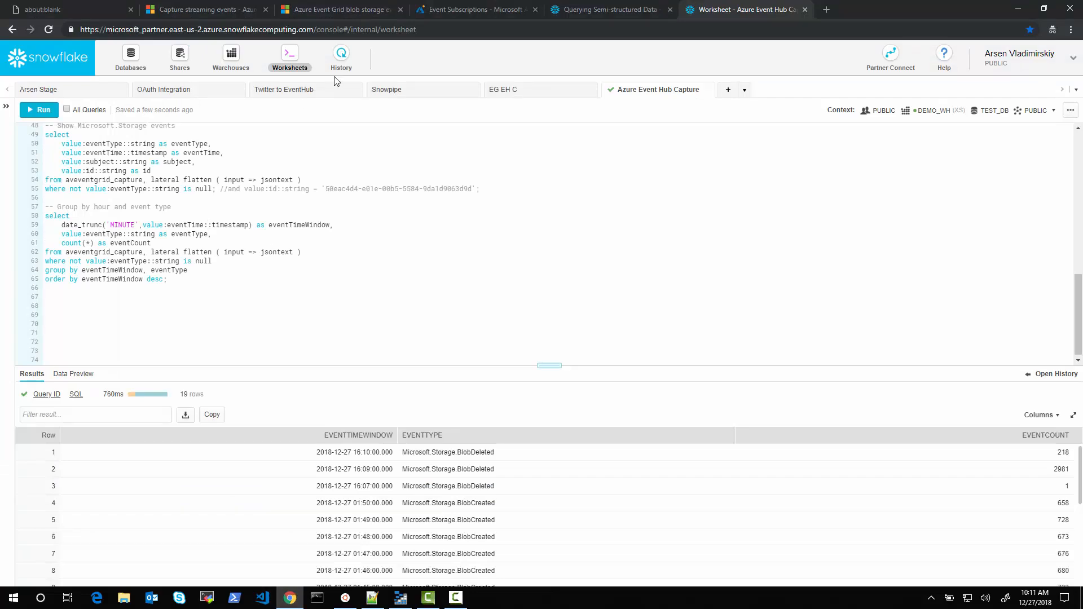
{"action": "left_click", "coordinate": [449, 14]}
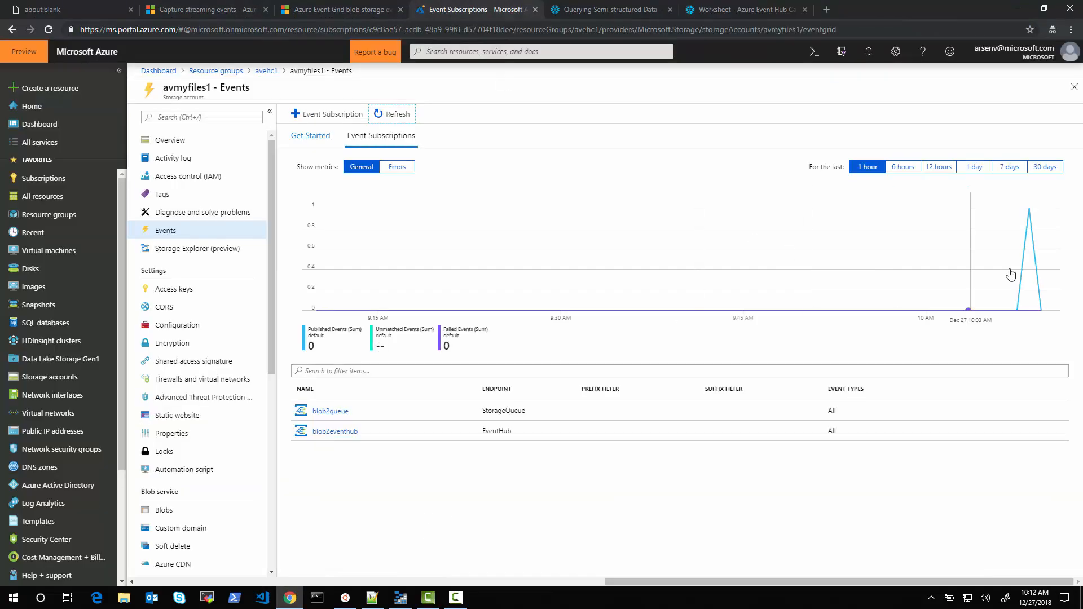
{"action": "left_click", "coordinate": [384, 123]}
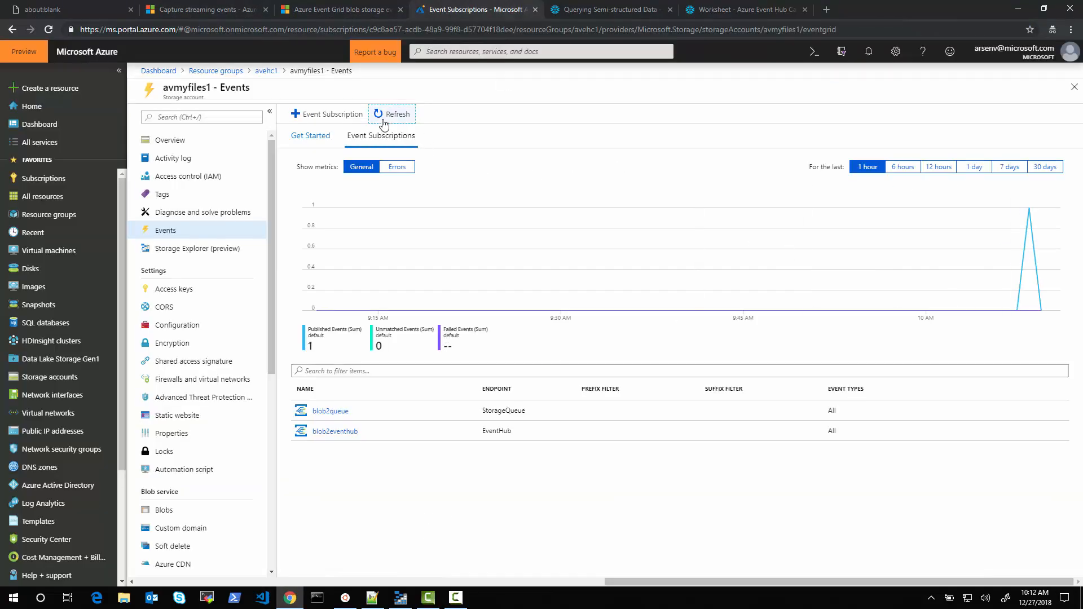
{"action": "left_click", "coordinate": [384, 121]}
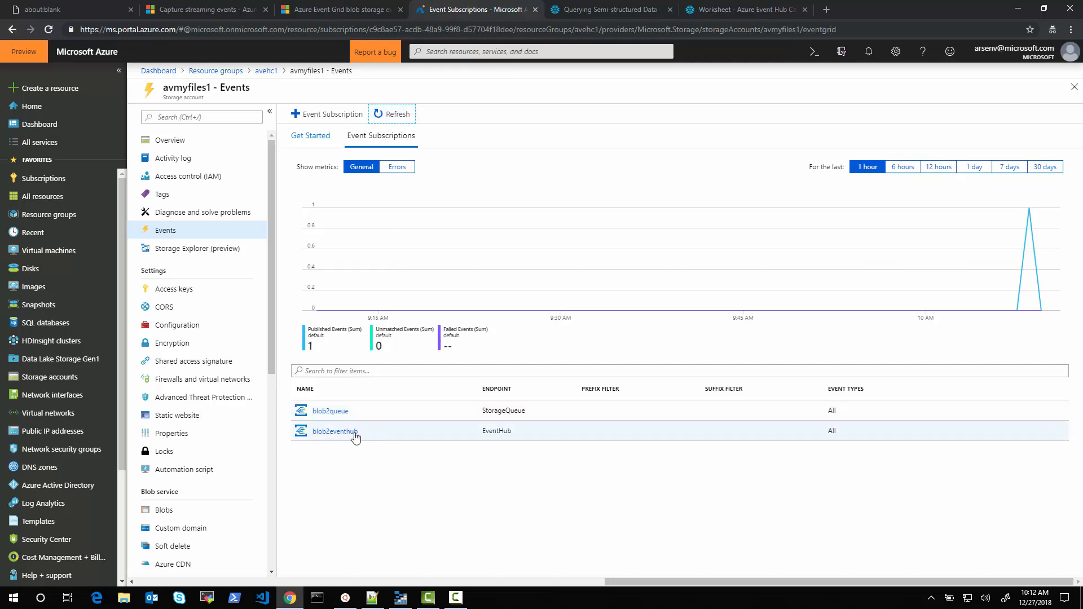
{"action": "left_click", "coordinate": [323, 433]}
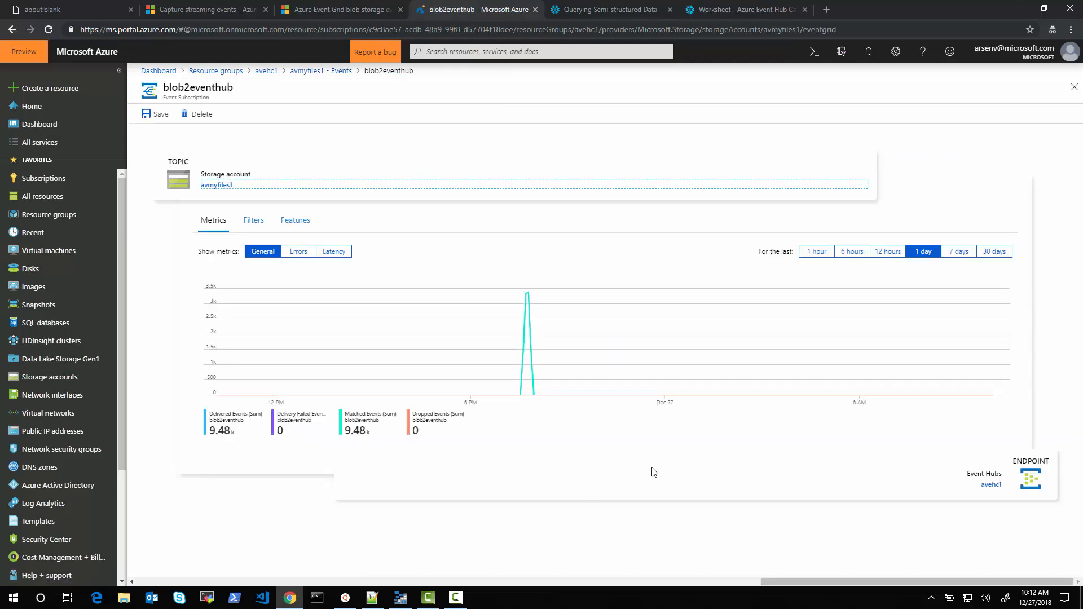
- Go back to the avehc1 resource group and open the avehc1ns Event Hubs namespace to examine its request metrics
{"action": "left_click", "coordinate": [1075, 88]}
{"action": "left_click", "coordinate": [1075, 89]}
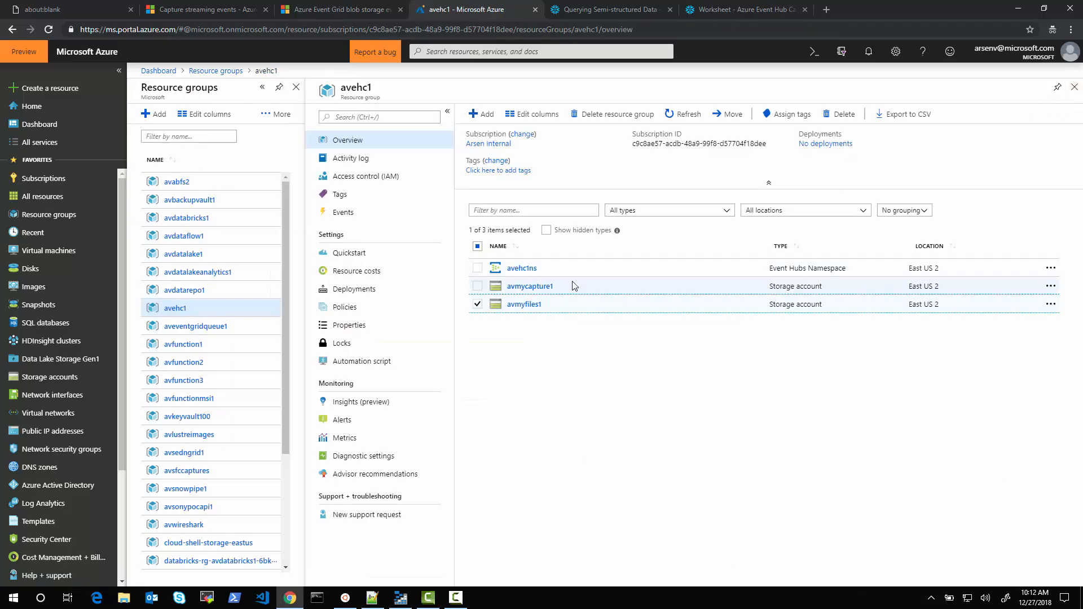
{"action": "left_click", "coordinate": [533, 271]}
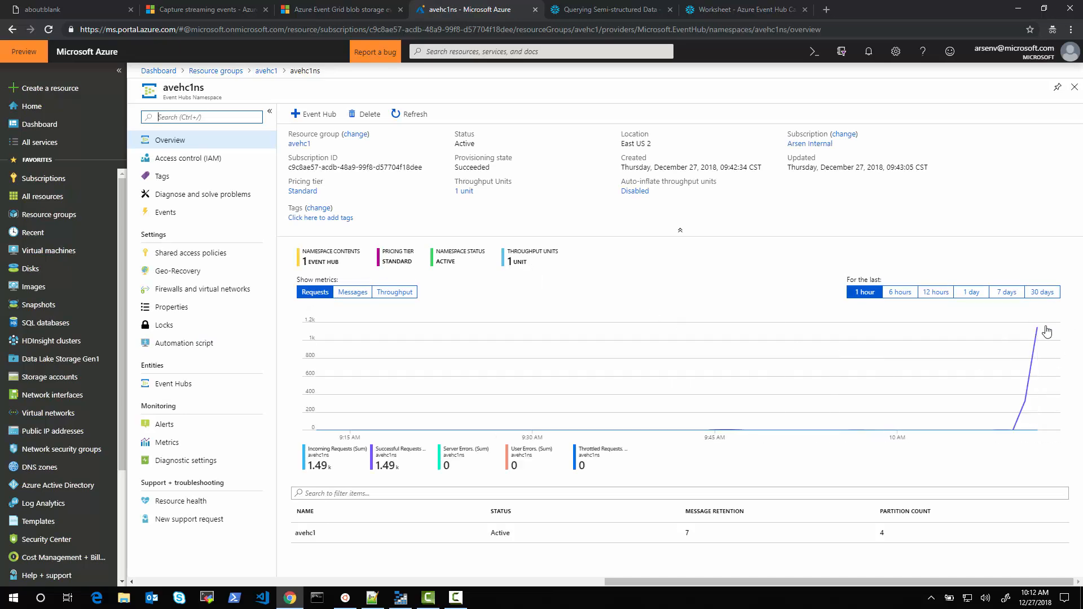
{"action": "mouse_move", "coordinate": [1040, 329]}
- Switch to Azure Storage Explorer, open queue1 under avmyfiles1, and refresh its messages to check the queue's message count
{"action": "left_click", "coordinate": [400, 598]}
{"action": "left_click", "coordinate": [129, 361]}
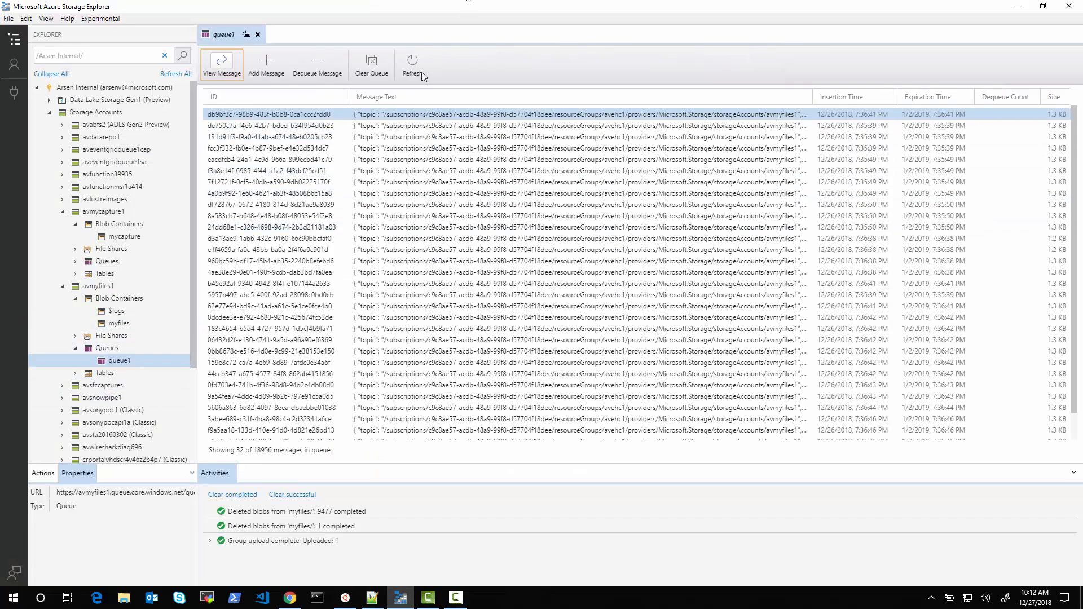
{"action": "left_click", "coordinate": [416, 64]}
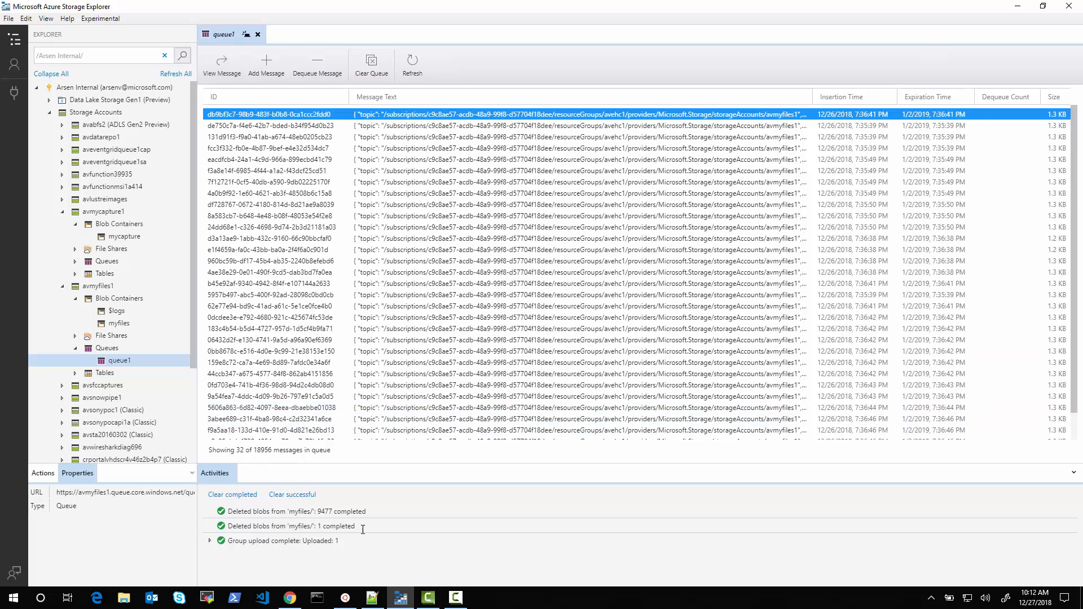
- Switch back to the Snowflake worksheet in Chrome and rerun the copy into aveventgrid_capture statement to load the new Avro files
{"action": "left_click", "coordinate": [285, 603]}
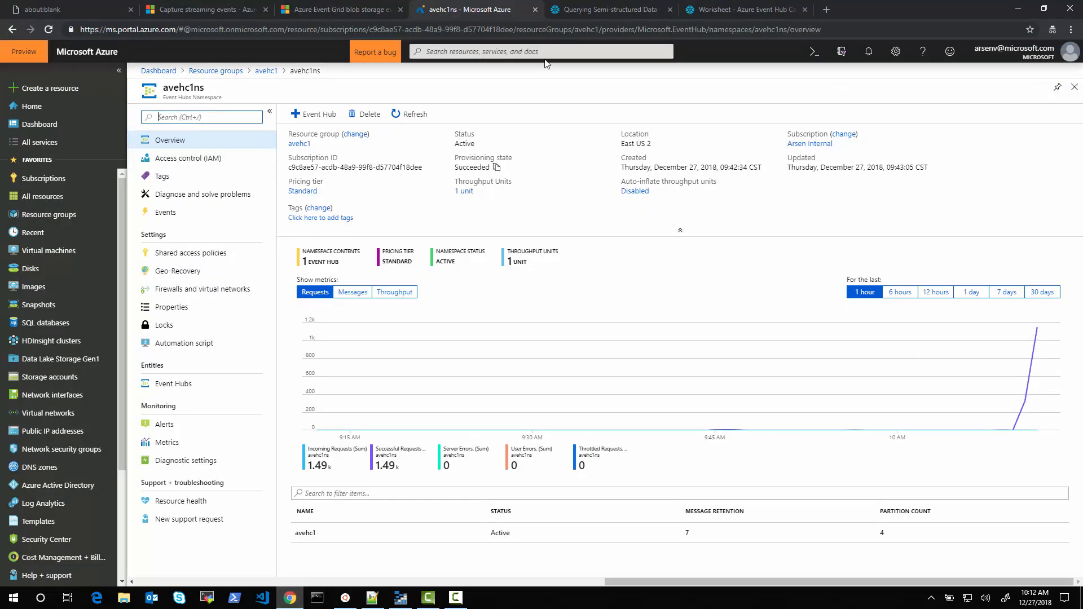
{"action": "left_click", "coordinate": [624, 9]}
{"action": "left_click", "coordinate": [718, 12]}
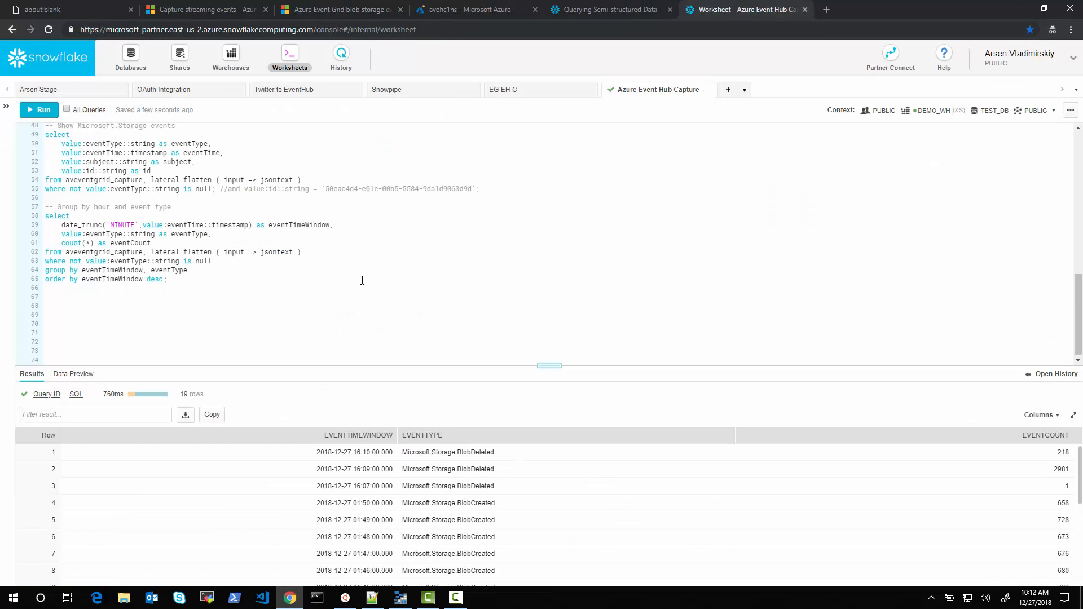
{"action": "scroll", "coordinate": [239, 269], "scroll_direction": "up", "scroll_amount": 5}
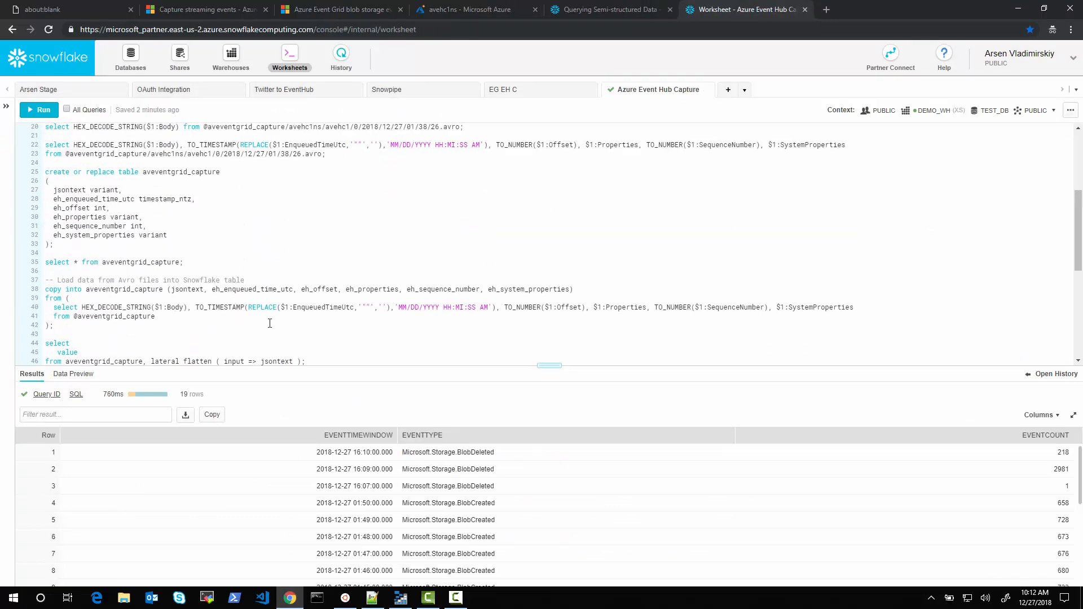
{"action": "key", "text": "ctrl+Return"}
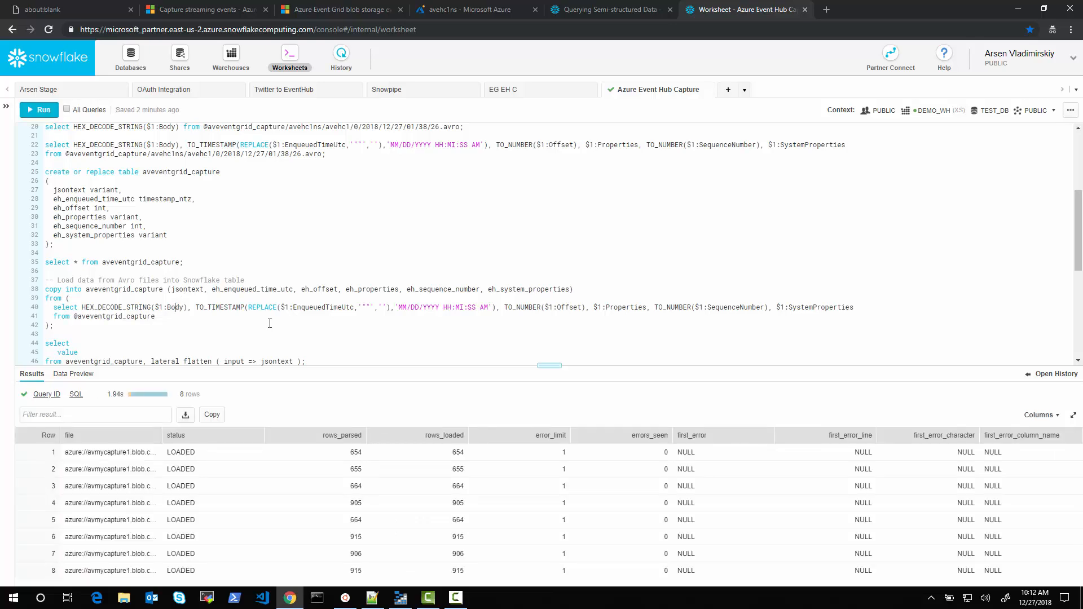
- Run select * from aveventgrid_capture and compare its row count with the queue1 message count in Azure Storage Explorer
{"action": "scroll", "coordinate": [258, 320], "scroll_direction": "down", "scroll_amount": 1}
{"action": "scroll", "coordinate": [428, 285], "scroll_direction": "down", "scroll_amount": 1}
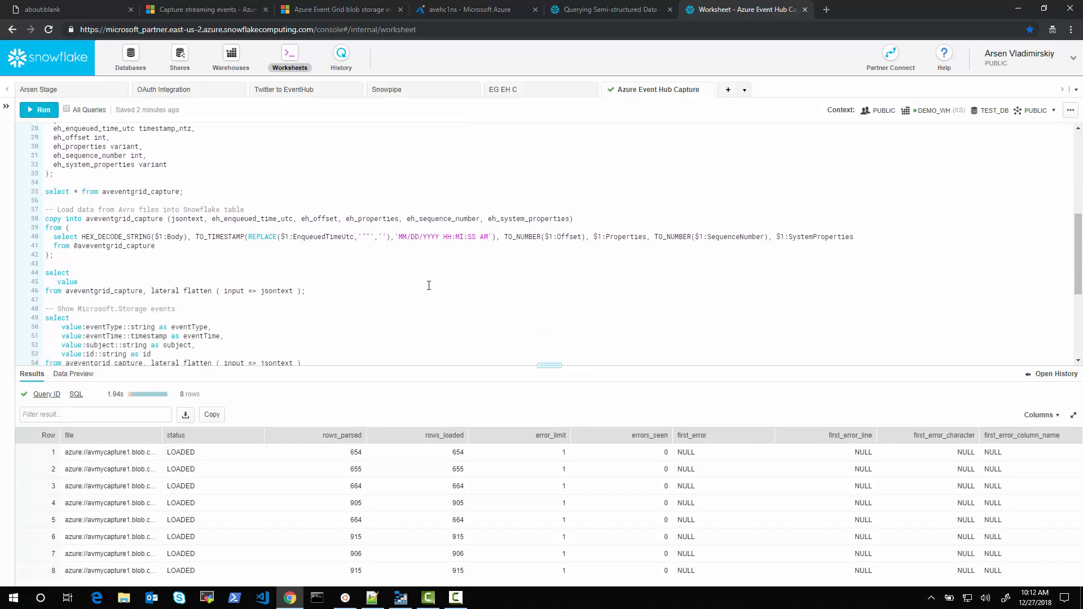
{"action": "key", "text": "ctrl+Return"}
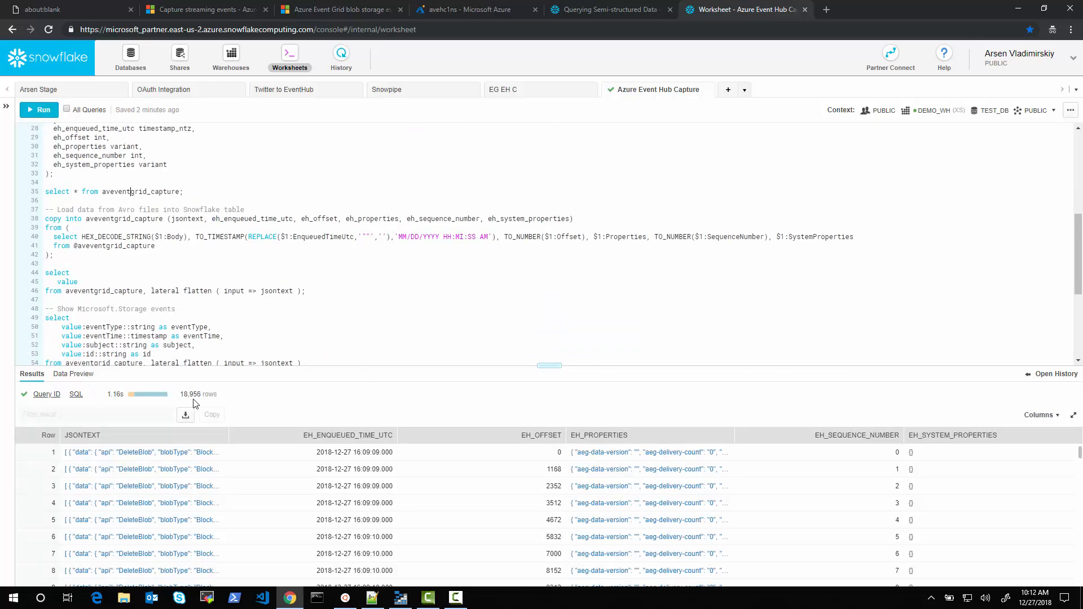
{"action": "left_click", "coordinate": [400, 598]}
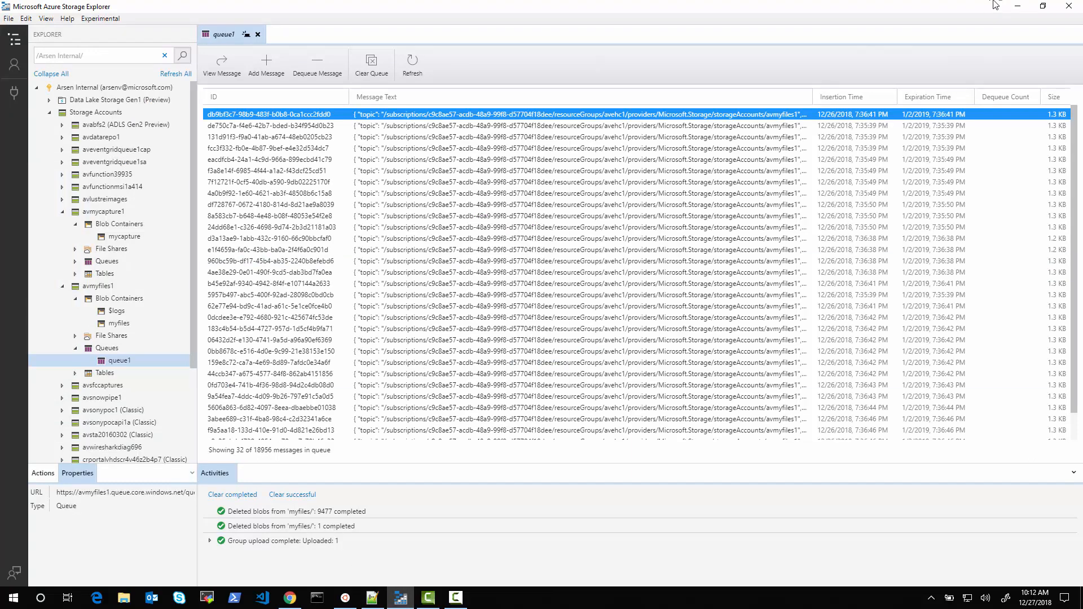
{"action": "left_click", "coordinate": [1018, 5]}
- Rerun the query counting events per minute and event type, and enlarge the results area to examine the BlobDeleted counts
{"action": "scroll", "coordinate": [254, 344], "scroll_direction": "down", "scroll_amount": 3}
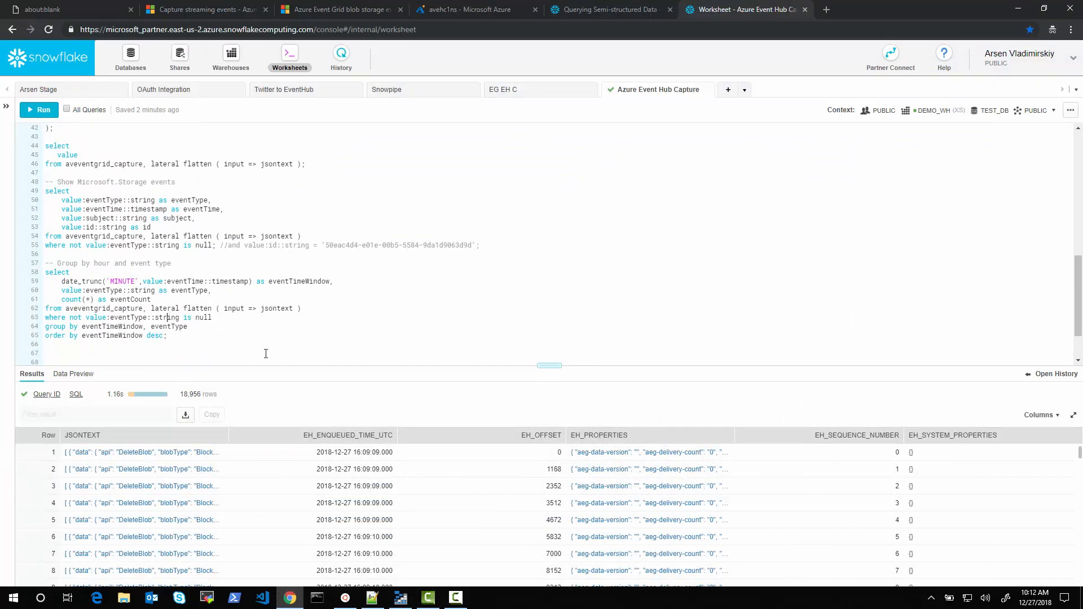
{"action": "key", "text": "ctrl+Return"}
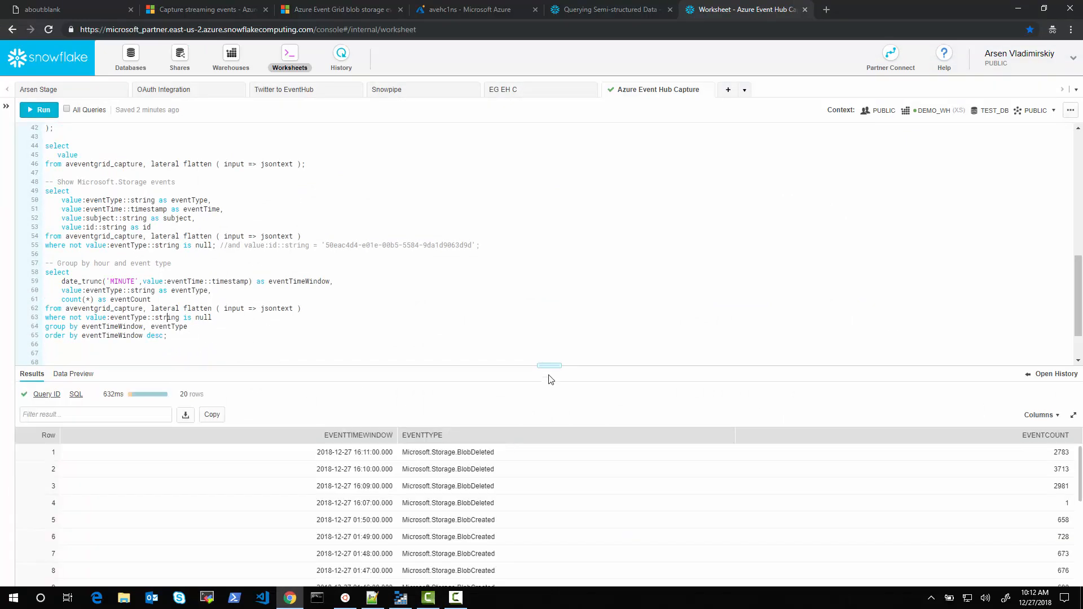
{"action": "left_click_drag", "start_coordinate": [554, 353], "coordinate": [552, 220]}
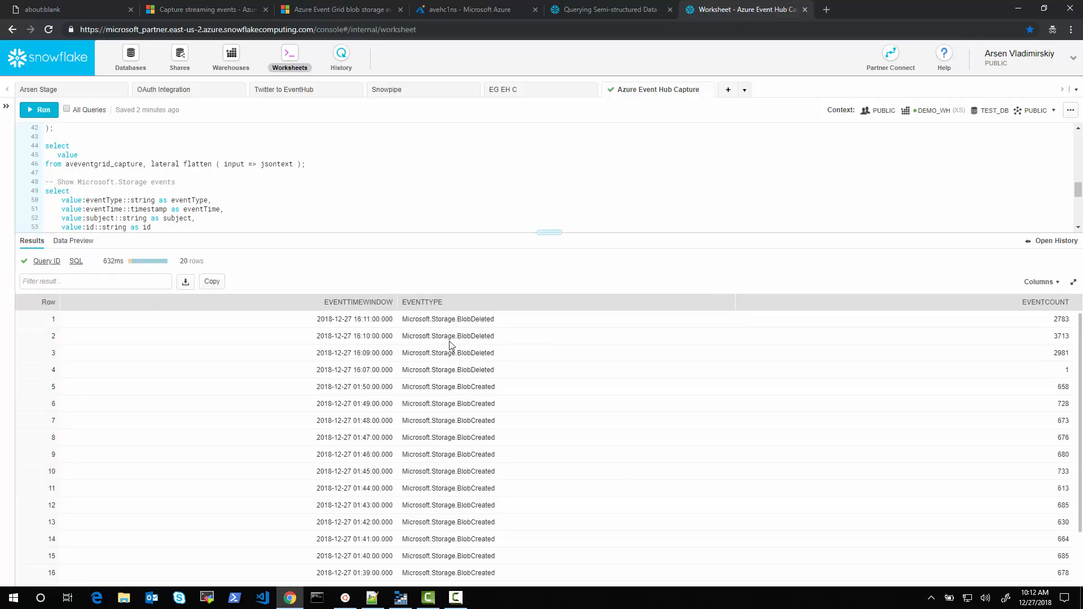
{"action": "left_click_drag", "start_coordinate": [496, 379], "coordinate": [538, 363]}
{"action": "left_click", "coordinate": [539, 378]}
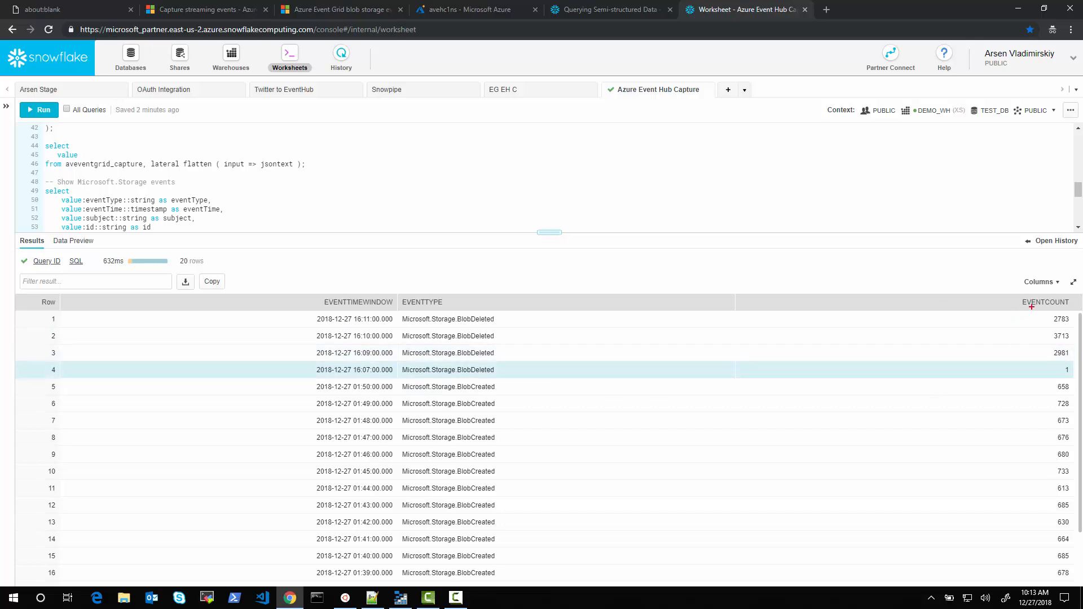
{"action": "left_click_drag", "start_coordinate": [1036, 308], "coordinate": [1077, 380]}
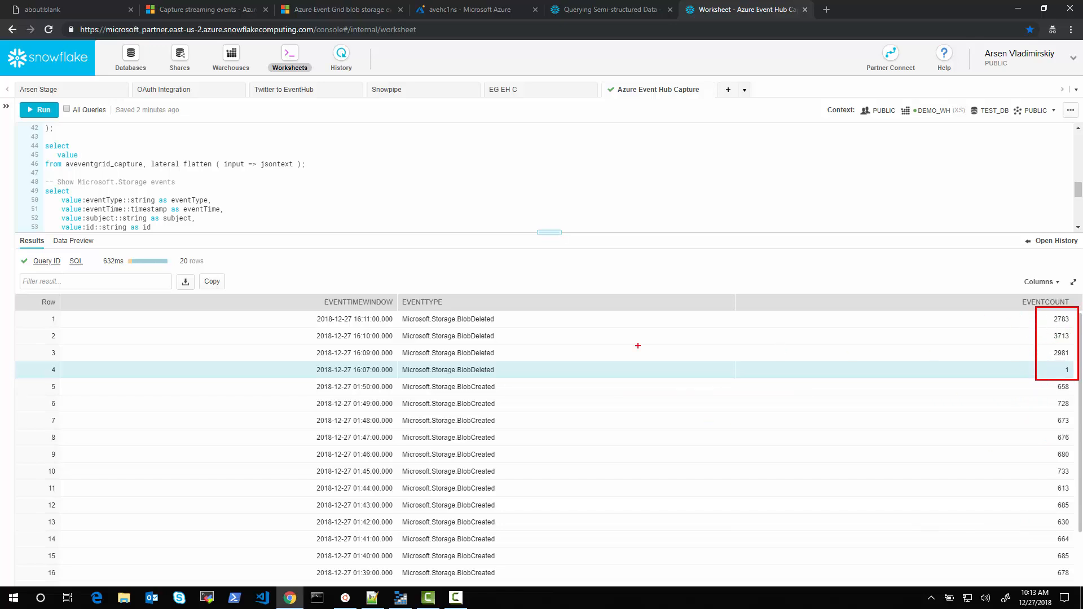
{"action": "key", "text": "Escape"}
- Enlarge the query editor, review the worksheet's SQL up to the stage definition, and return the Azure portal to the avehc1 resource group
{"action": "left_click_drag", "start_coordinate": [550, 232], "coordinate": [549, 349]}
{"action": "scroll", "coordinate": [235, 243], "scroll_direction": "up", "scroll_amount": 3}
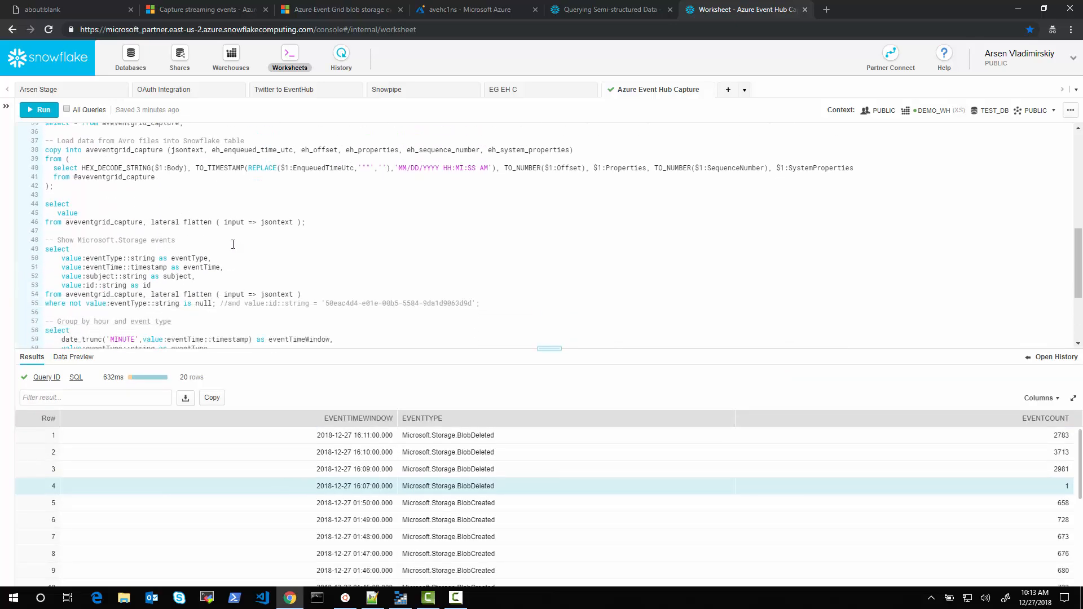
{"action": "scroll", "coordinate": [235, 254], "scroll_direction": "down", "scroll_amount": 6}
{"action": "scroll", "coordinate": [237, 259], "scroll_direction": "up", "scroll_amount": 4}
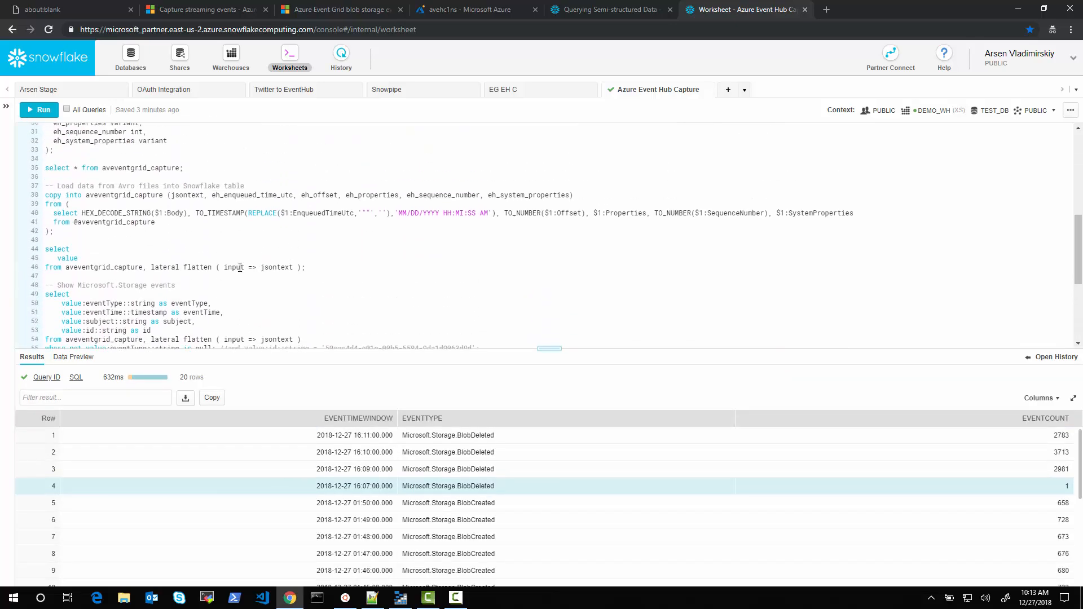
{"action": "scroll", "coordinate": [240, 267], "scroll_direction": "up", "scroll_amount": 2}
{"action": "scroll", "coordinate": [240, 267], "scroll_direction": "up", "scroll_amount": 4}
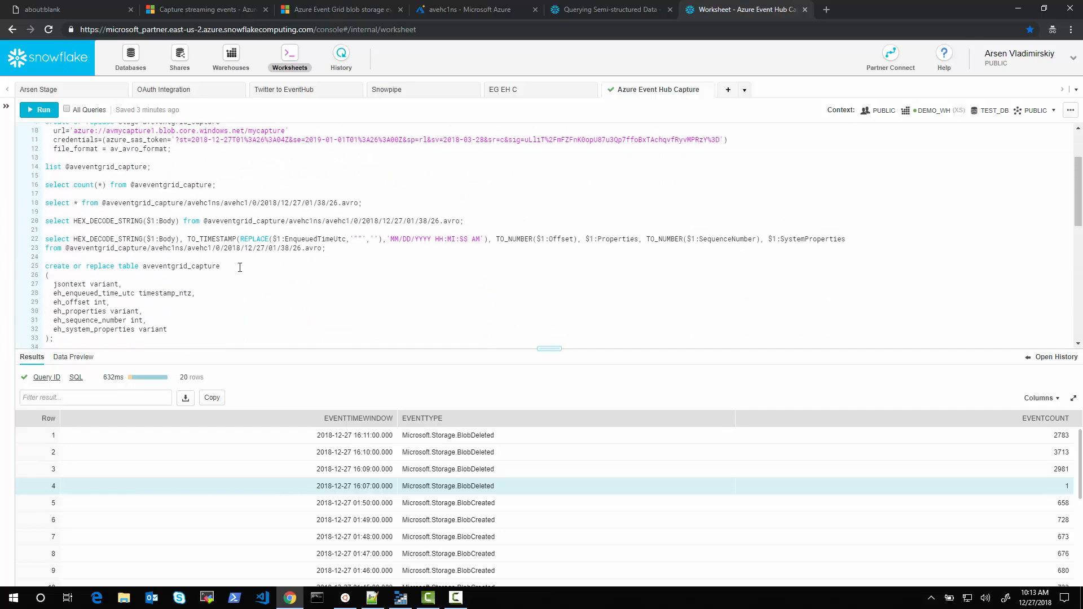
{"action": "scroll", "coordinate": [447, 232], "scroll_direction": "up", "scroll_amount": 2}
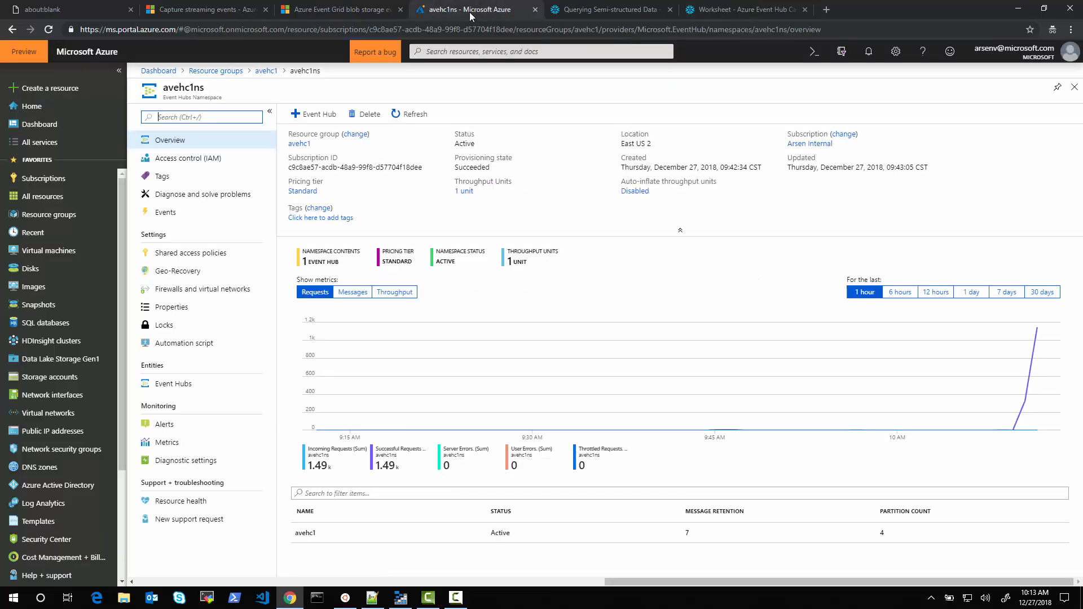
{"action": "left_click", "coordinate": [470, 16]}
{"action": "left_click", "coordinate": [1074, 87]}
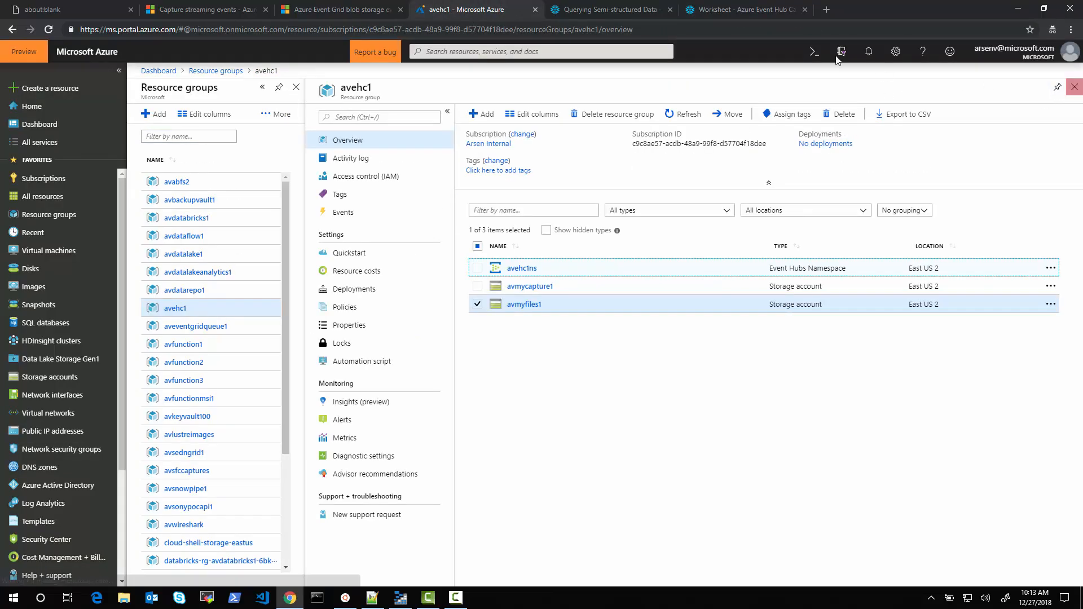
- Return to the Snowflake worksheet and run the copy into aveventgrid_capture statement once more
{"action": "left_click", "coordinate": [726, 15]}
{"action": "scroll", "coordinate": [211, 273], "scroll_direction": "down", "scroll_amount": 2}
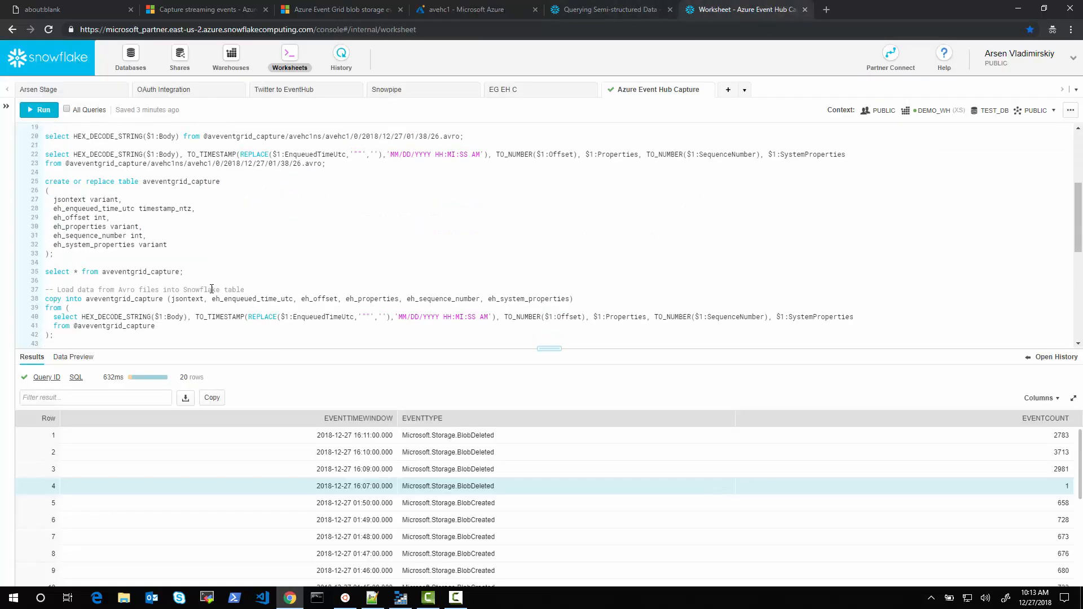
{"action": "scroll", "coordinate": [164, 281], "scroll_direction": "down", "scroll_amount": 2}
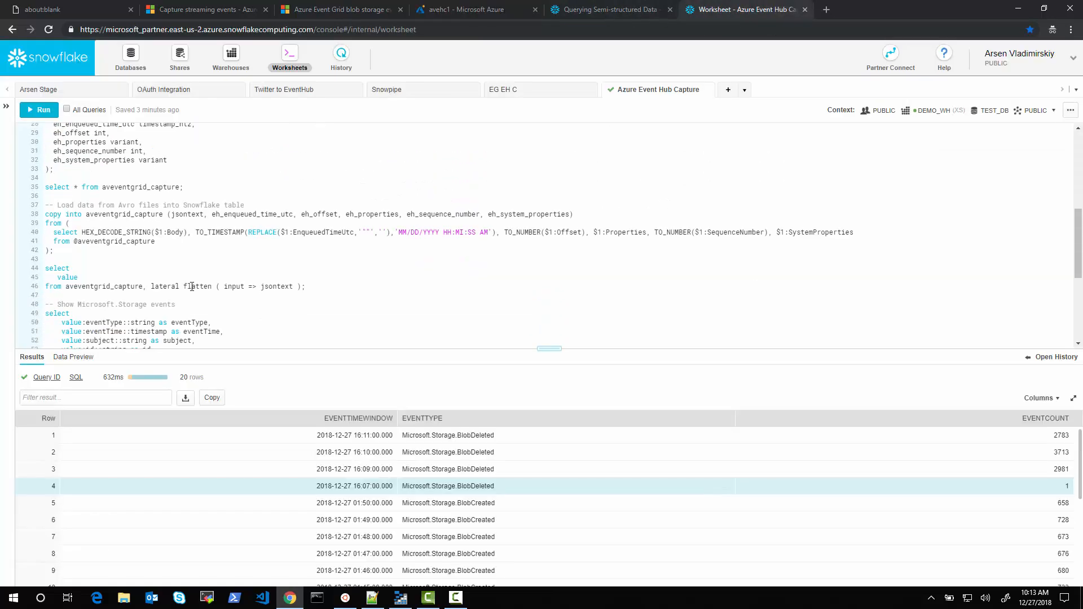
{"action": "scroll", "coordinate": [210, 303], "scroll_direction": "down", "scroll_amount": 3}
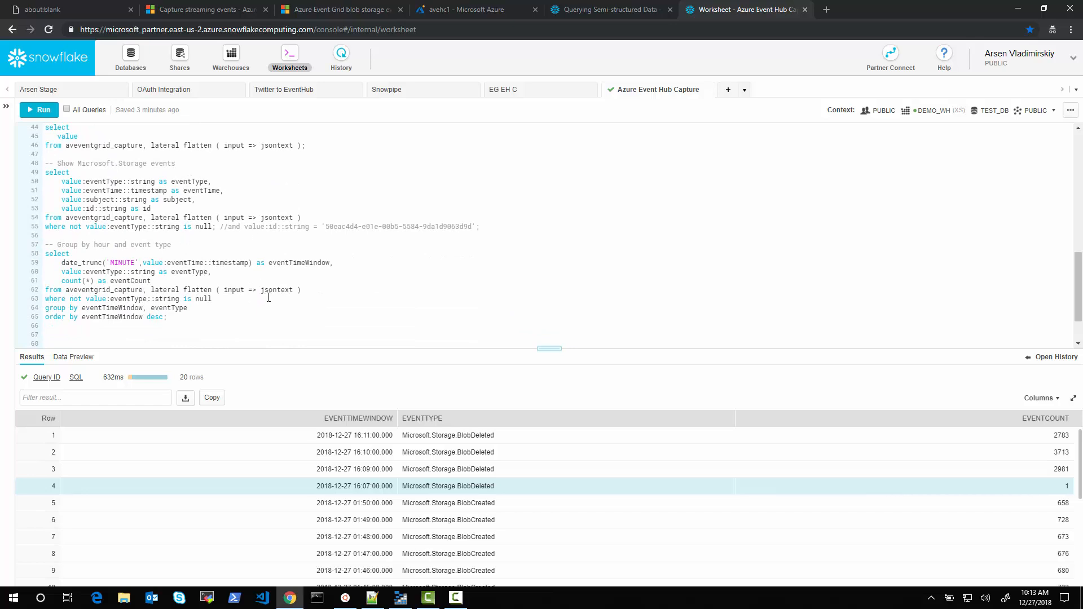
{"action": "scroll", "coordinate": [269, 297], "scroll_direction": "up", "scroll_amount": 3}
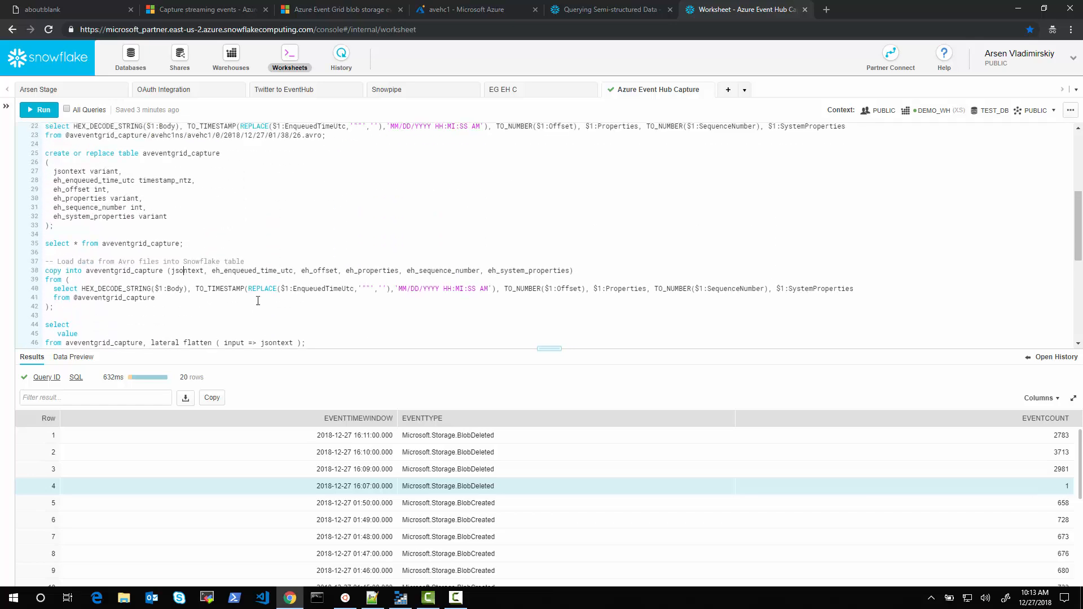
{"action": "key", "text": "ctrl+Return"}
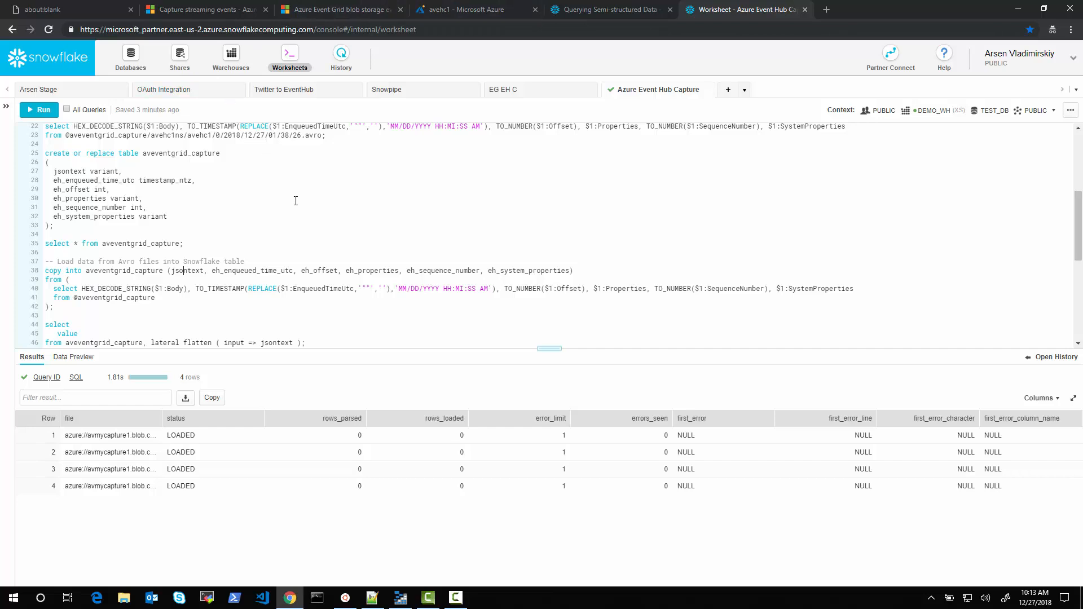
- Review the Microsoft.Storage event columns, the Body decoding in the copy into statement, and the grouping query in the worksheet
{"action": "scroll", "coordinate": [309, 214], "scroll_direction": "down", "scroll_amount": 5}
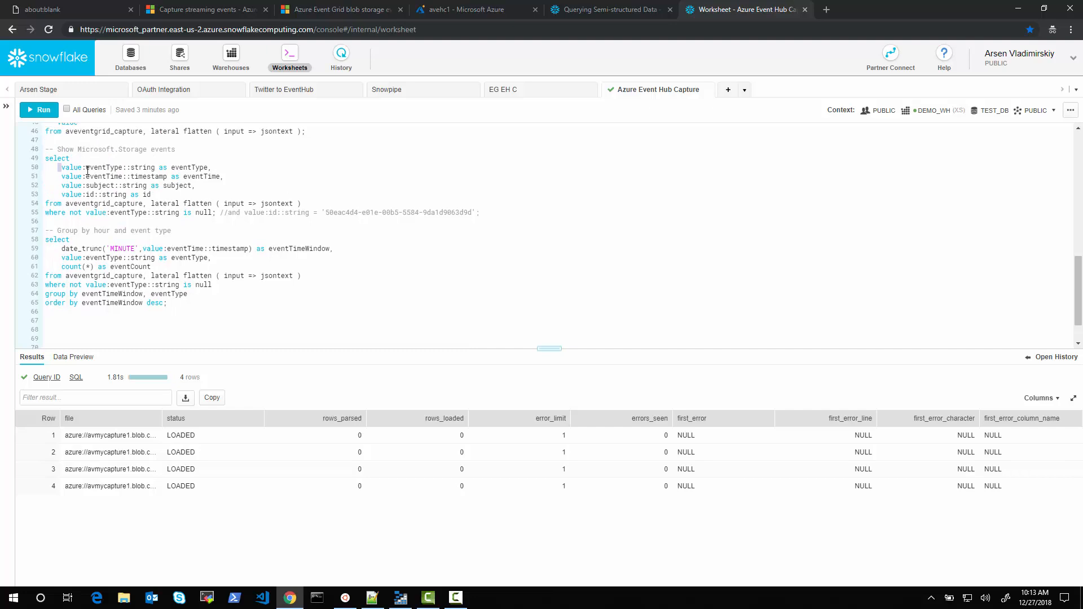
{"action": "left_click_drag", "start_coordinate": [87, 170], "coordinate": [152, 195]}
{"action": "scroll", "coordinate": [177, 227], "scroll_direction": "up", "scroll_amount": 3}
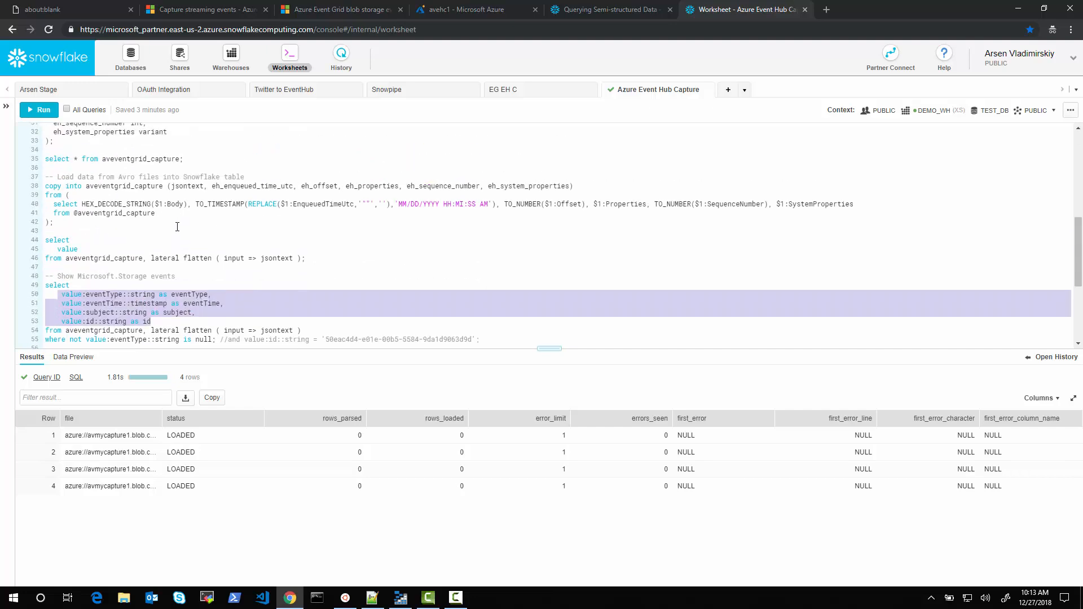
{"action": "left_click_drag", "start_coordinate": [55, 222], "coordinate": [45, 177]}
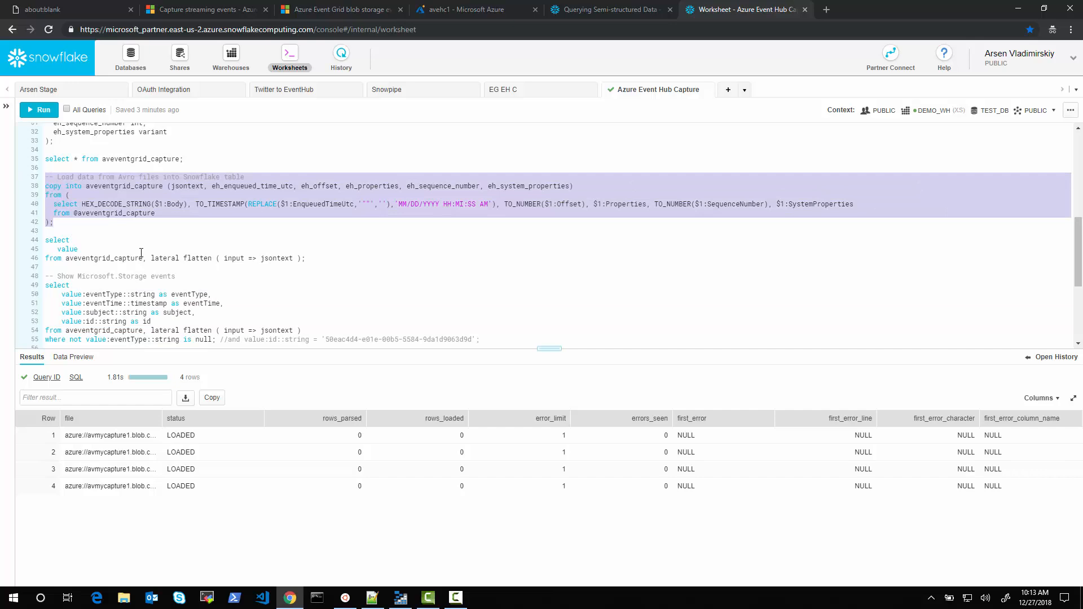
{"action": "double_click", "coordinate": [172, 205]}
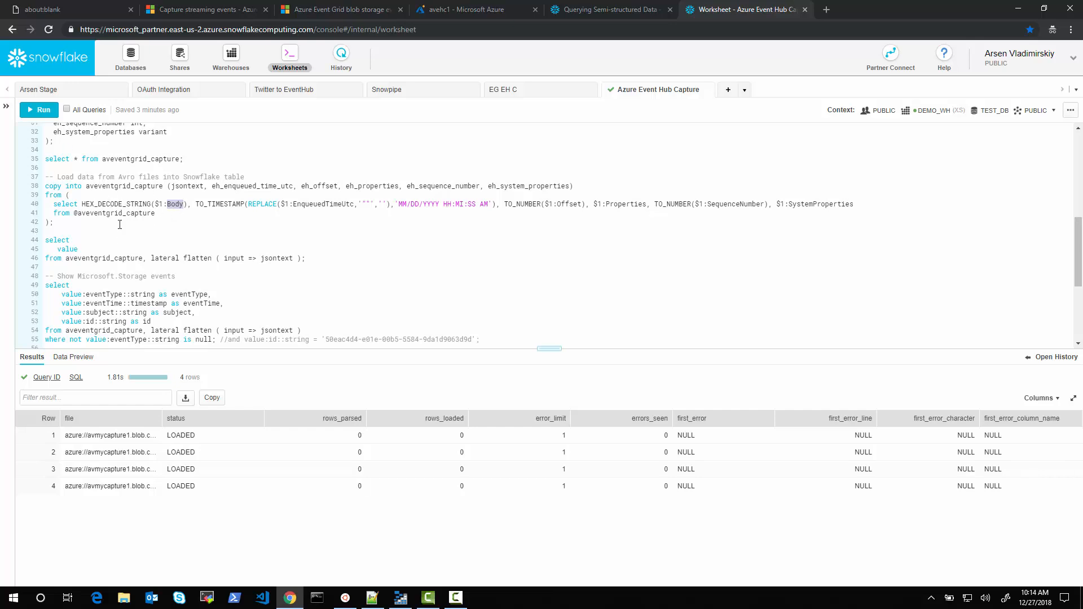
{"action": "scroll", "coordinate": [120, 224], "scroll_direction": "down", "scroll_amount": 4}
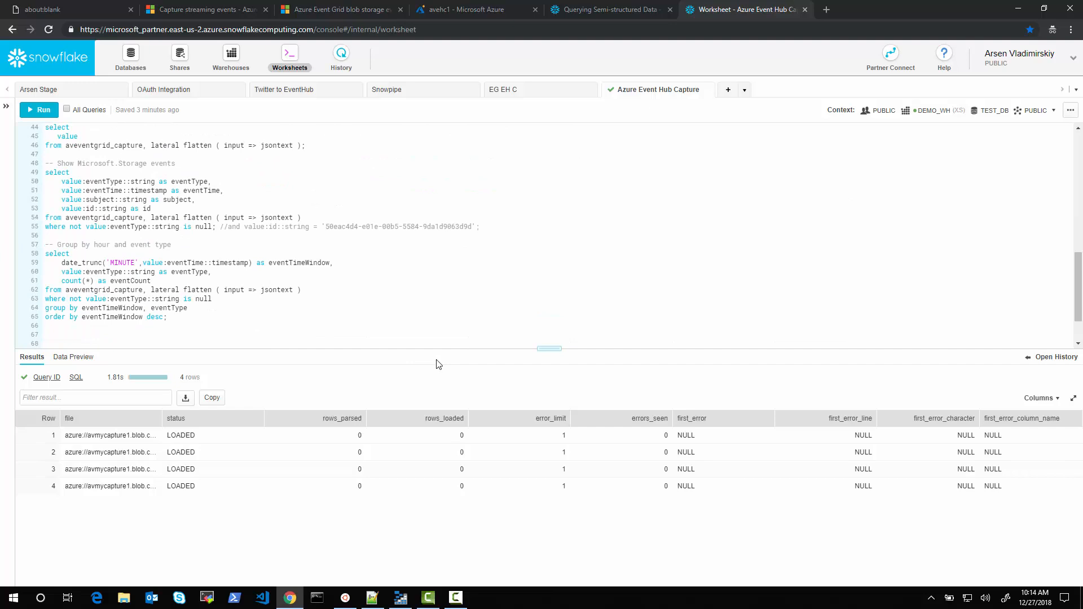
{"action": "scroll", "coordinate": [451, 286], "scroll_direction": "up", "scroll_amount": 3}
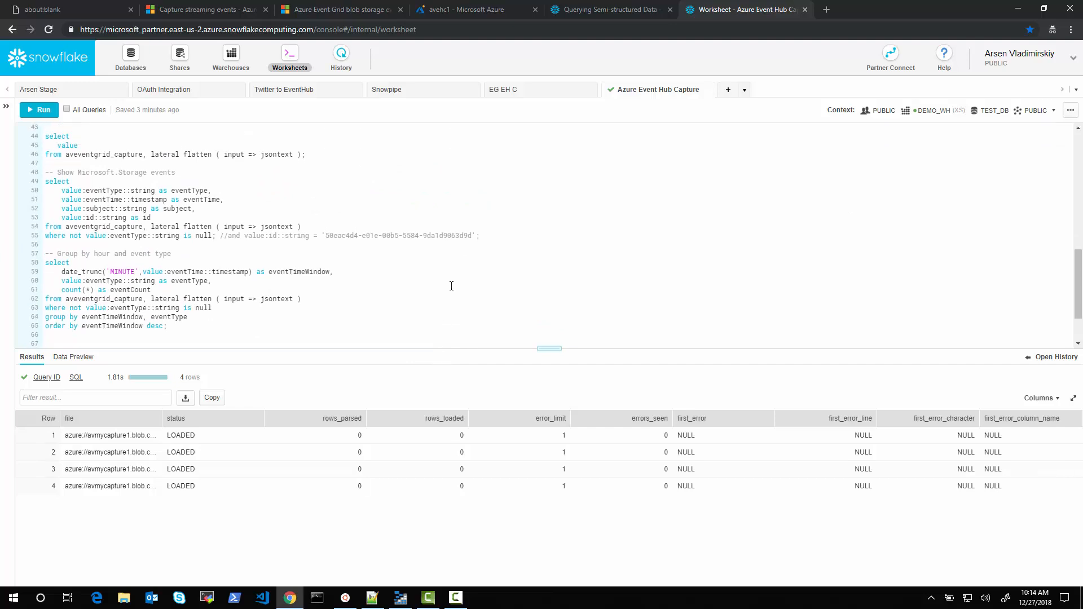